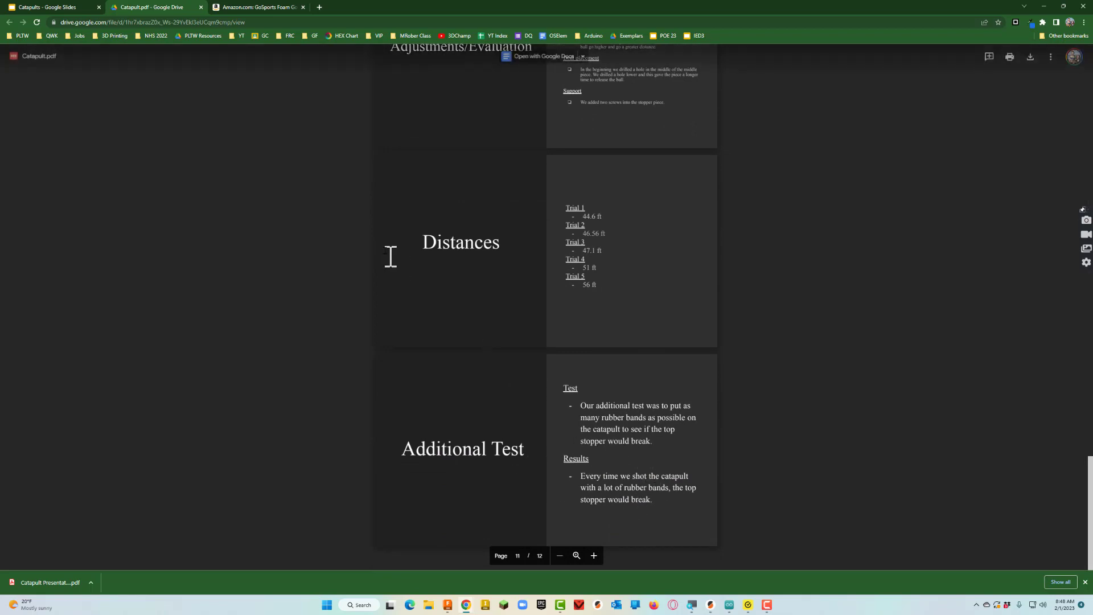
Return from the example PDF to the Catapults presentation and go back to its first slides
{"action": "scroll", "coordinate": [188, 105], "scroll_direction": "up", "scroll_amount": 4}
{"action": "left_click", "coordinate": [60, 8]}
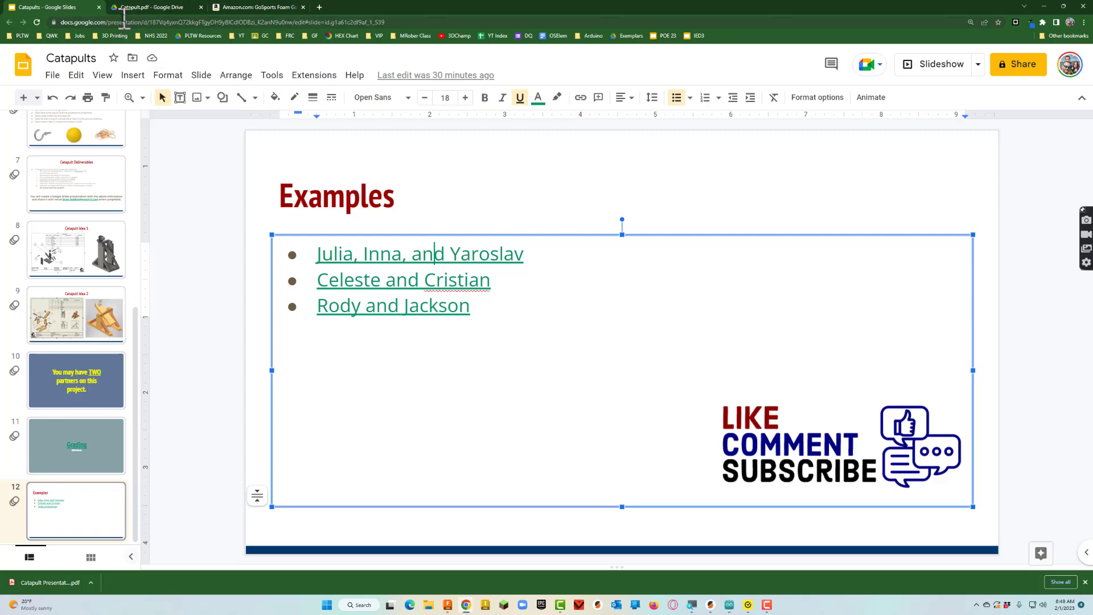
{"action": "scroll", "coordinate": [106, 293], "scroll_direction": "up", "scroll_amount": 6}
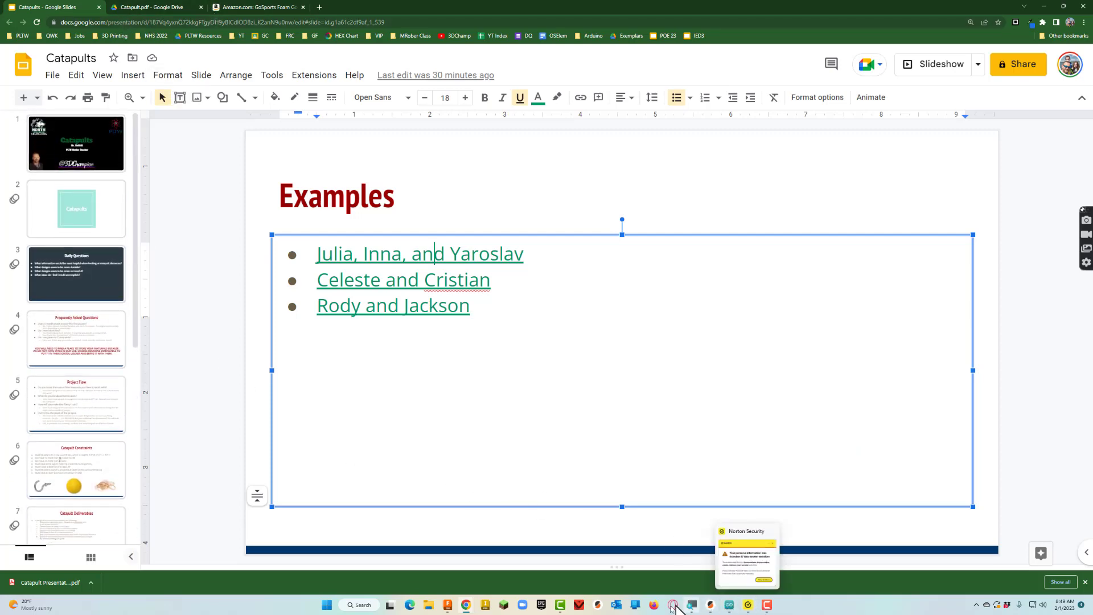
Switch to Fusion 360, create a folder named "Tutorial Catapult" in the NHS project and open it
{"action": "left_click", "coordinate": [448, 604]}
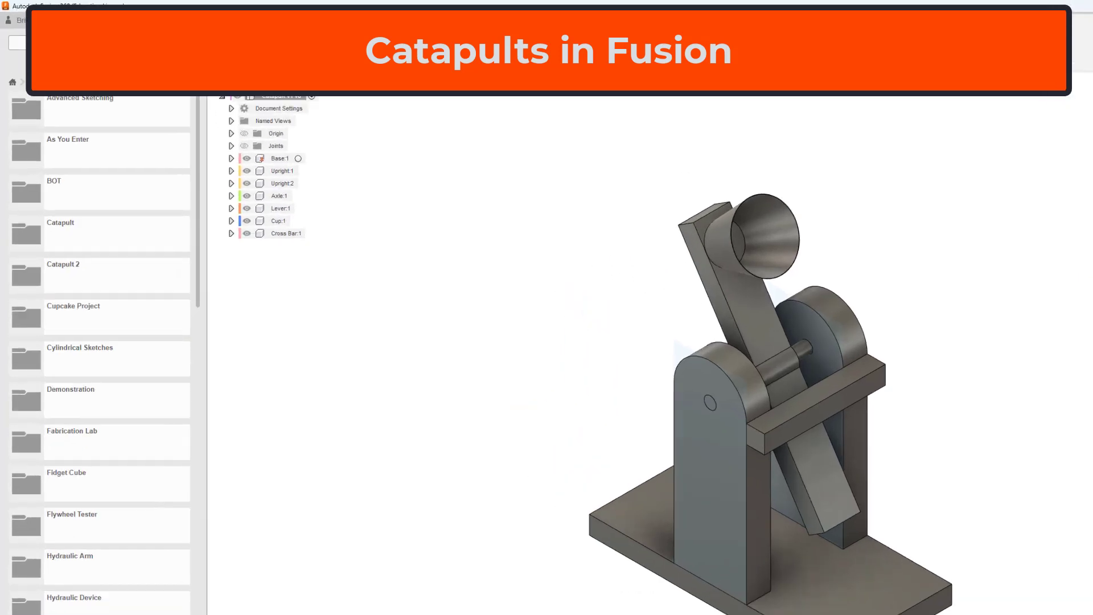
{"action": "left_click", "coordinate": [124, 50]}
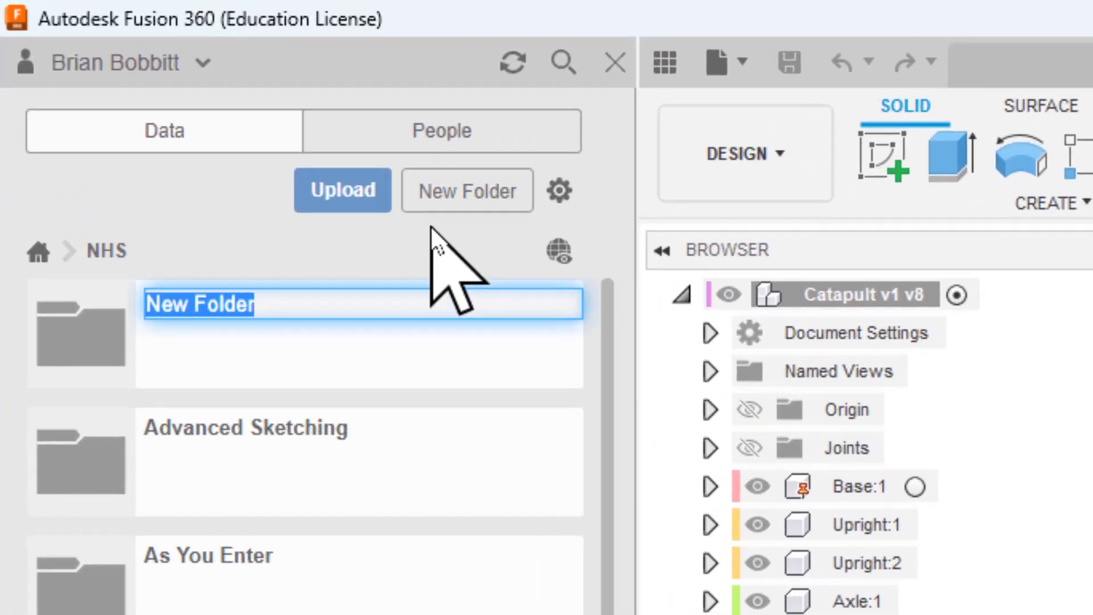
{"action": "type", "text": "Tu"}
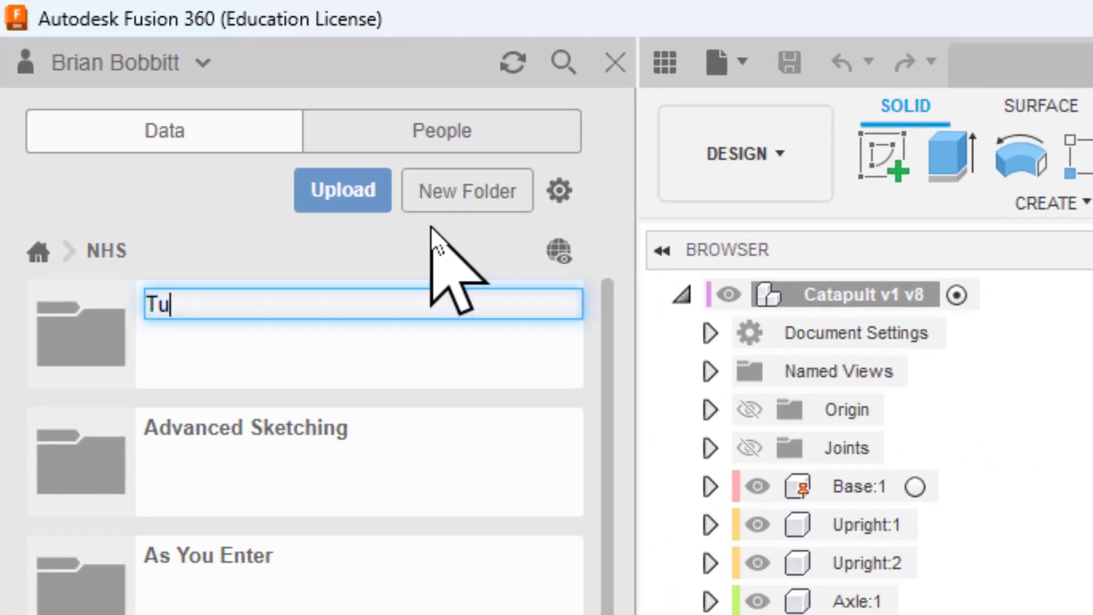
{"action": "type", "text": "tori"}
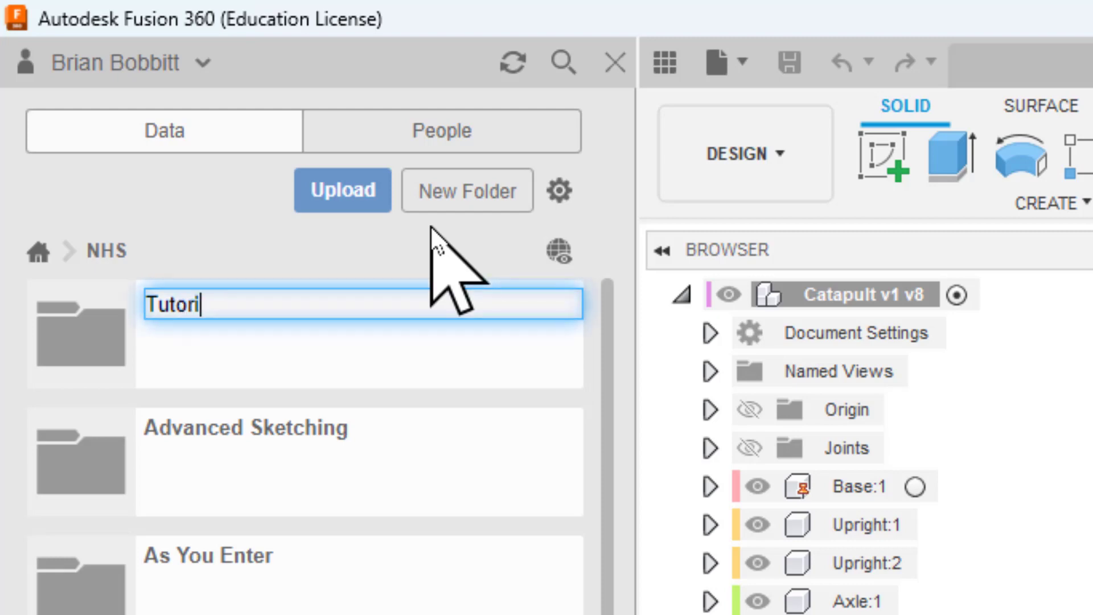
{"action": "type", "text": "al Catapult"}
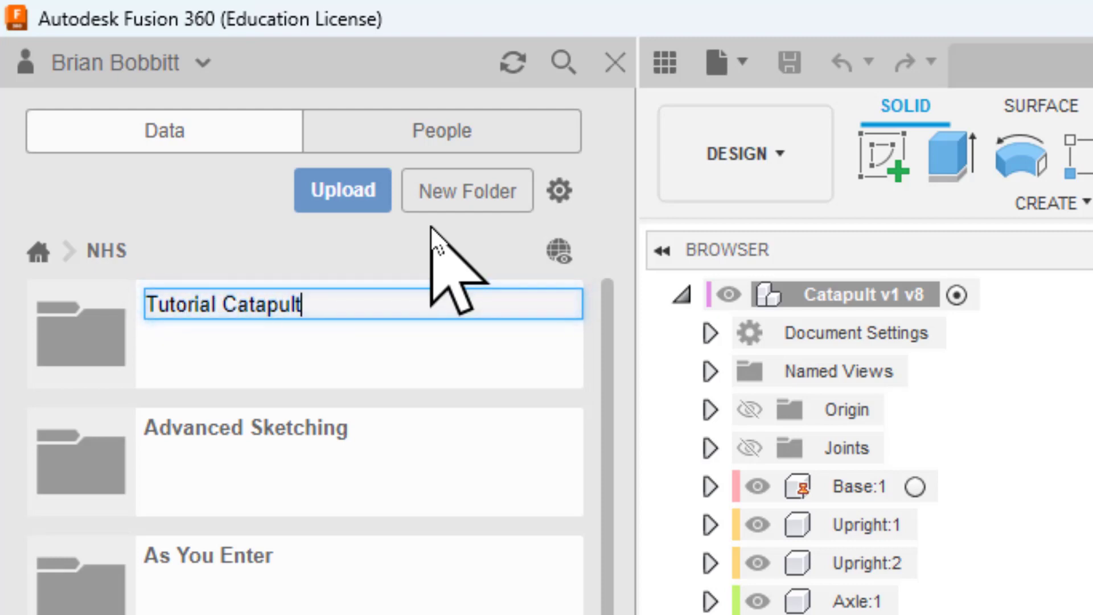
{"action": "key", "text": "Return"}
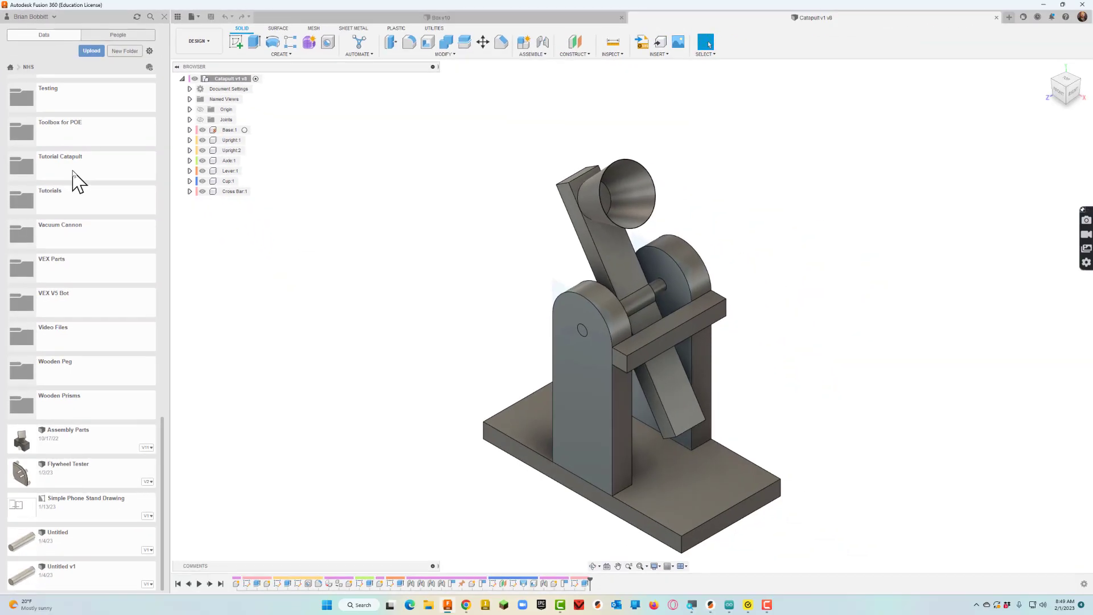
{"action": "double_click", "coordinate": [250, 603]}
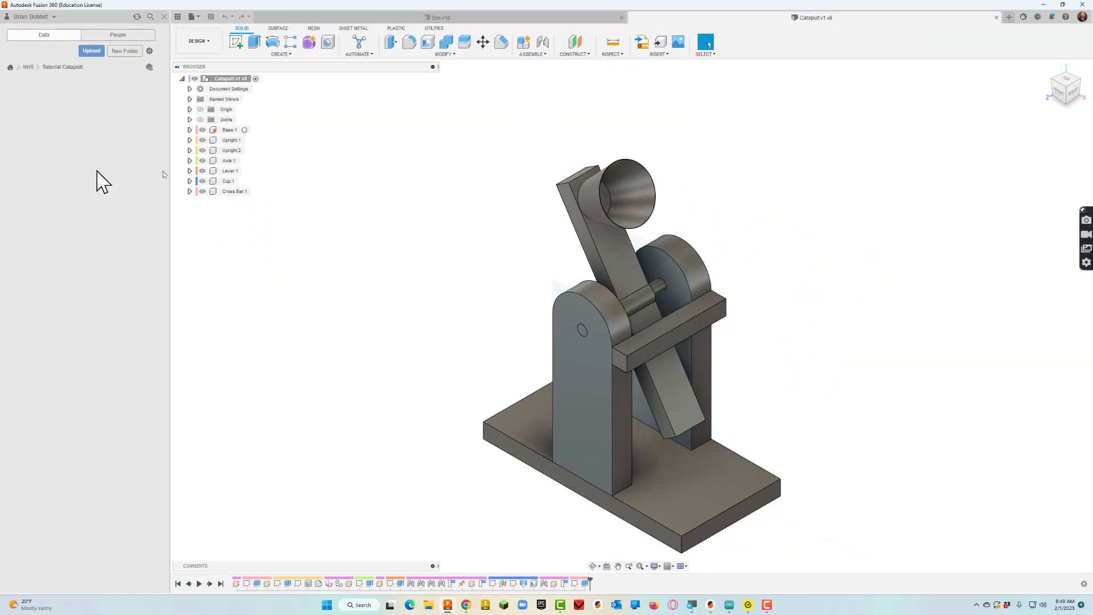
Start a new design and create an internal standard component named BASE
{"action": "left_click", "coordinate": [1009, 17]}
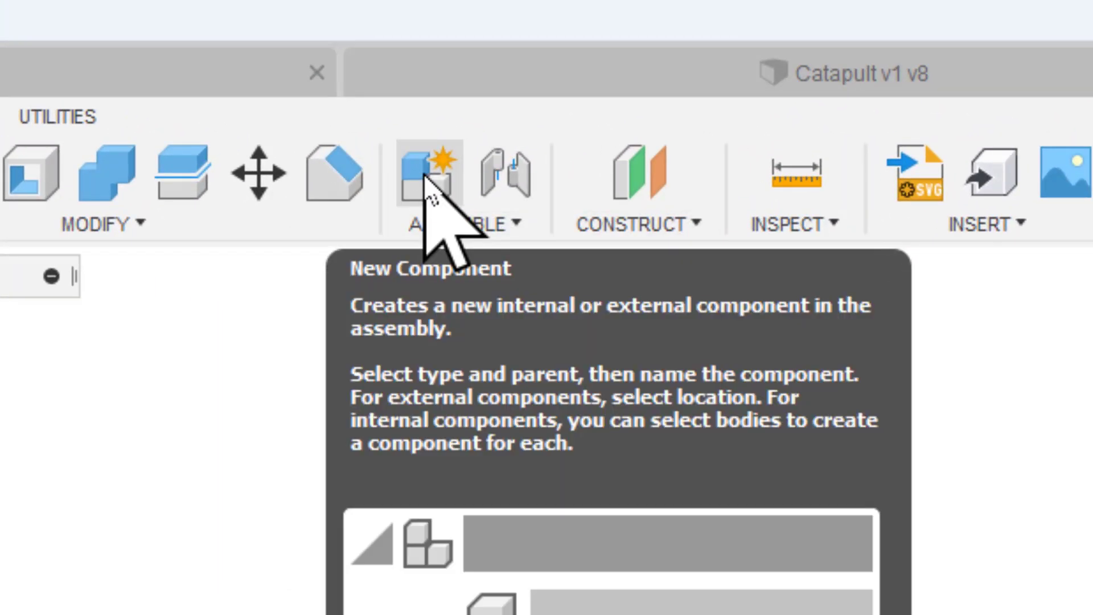
{"action": "left_click", "coordinate": [424, 173]}
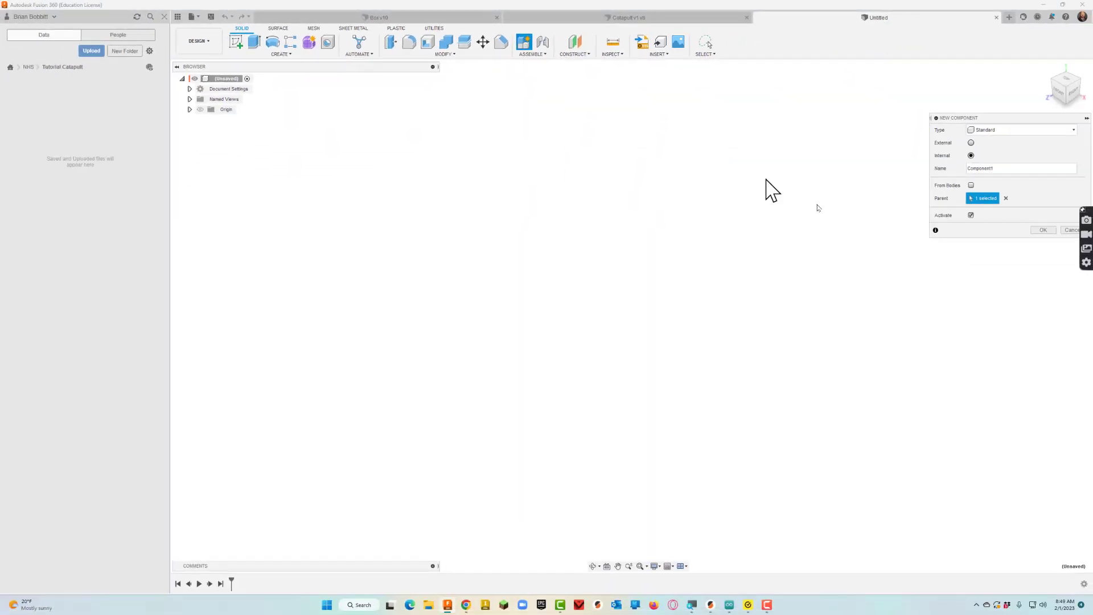
{"action": "double_click", "coordinate": [1018, 168]}
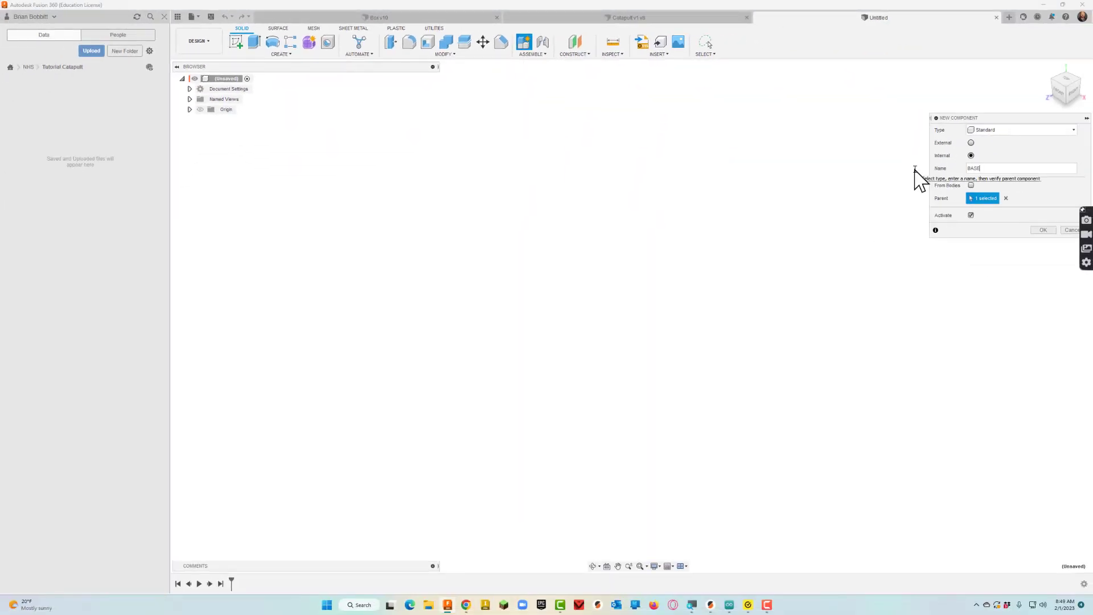
{"action": "type", "text": "BASE"}
{"action": "key", "text": "Return"}
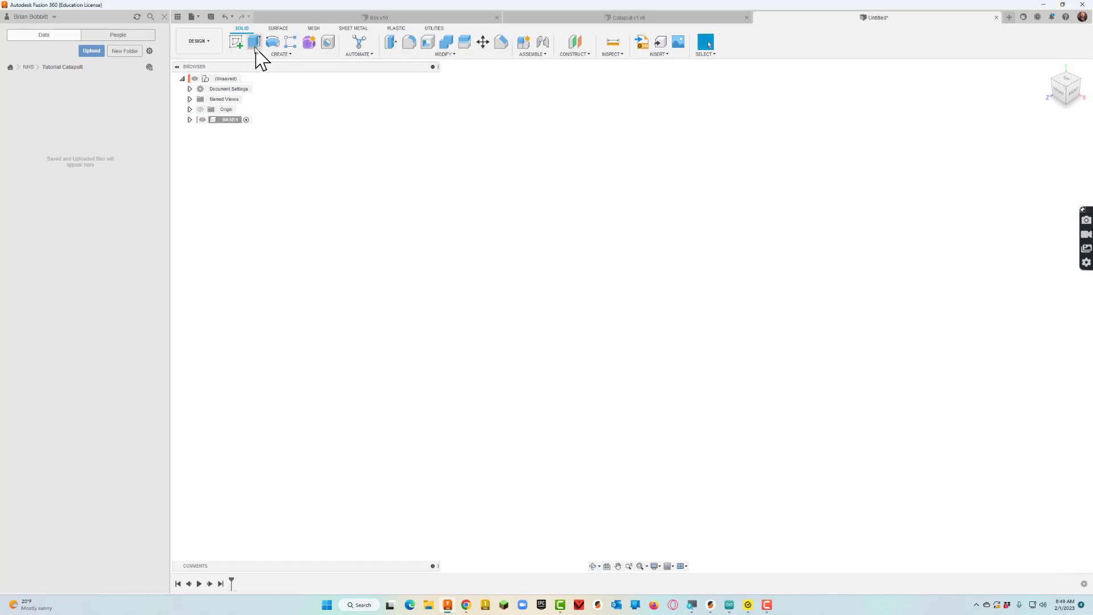
On the horizontal plane, sketch a two-point rectangle from the origin, about 5.02 in by 2.38 in
{"action": "left_click", "coordinate": [237, 42]}
{"action": "left_click", "coordinate": [642, 333]}
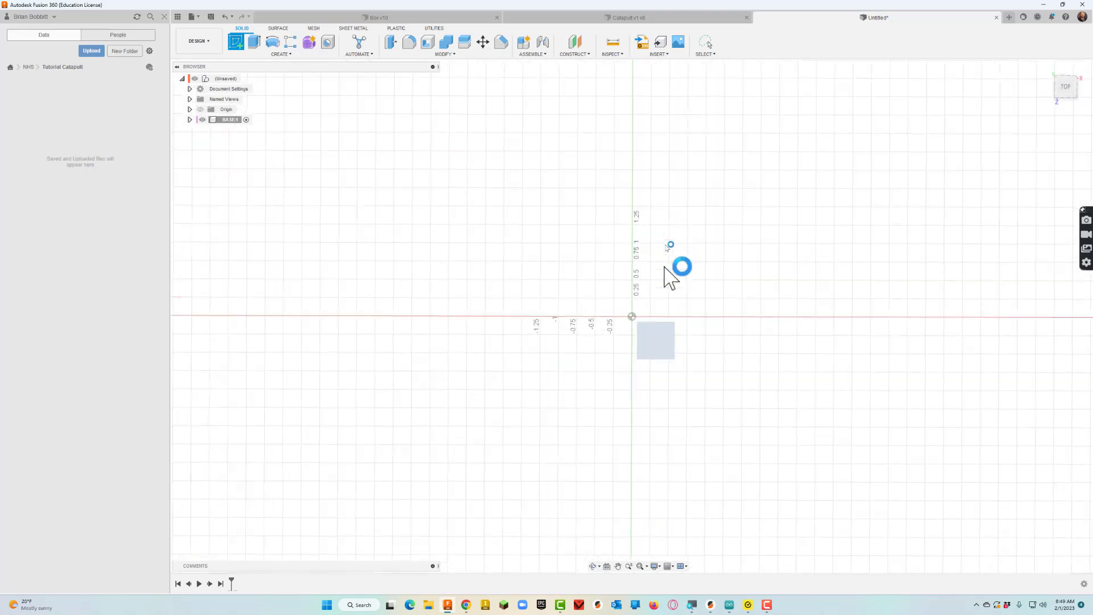
{"action": "left_click", "coordinate": [255, 44]}
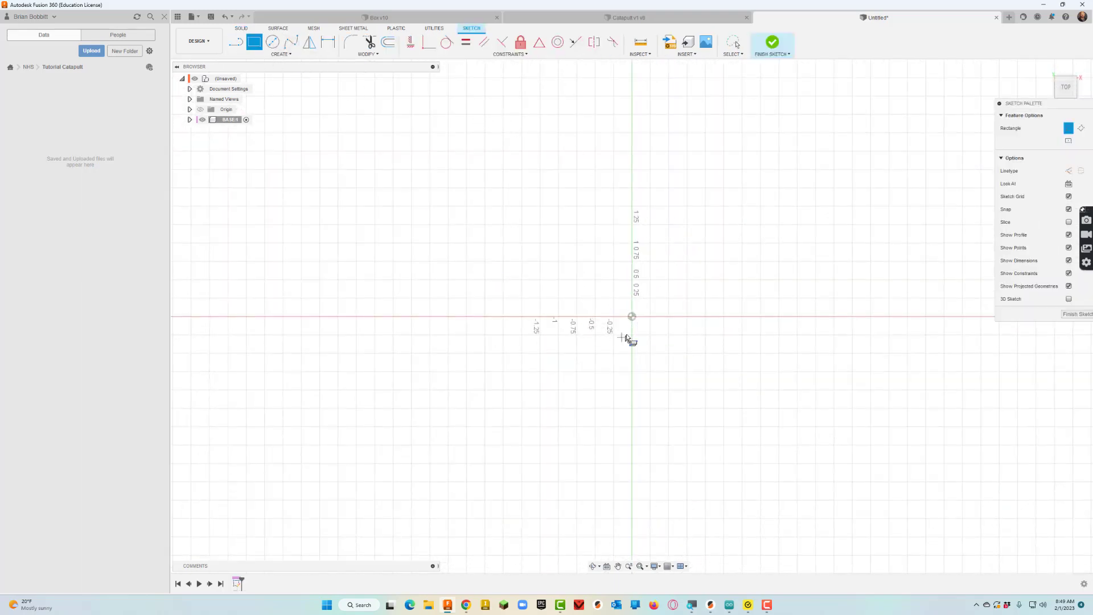
{"action": "left_click", "coordinate": [633, 317]}
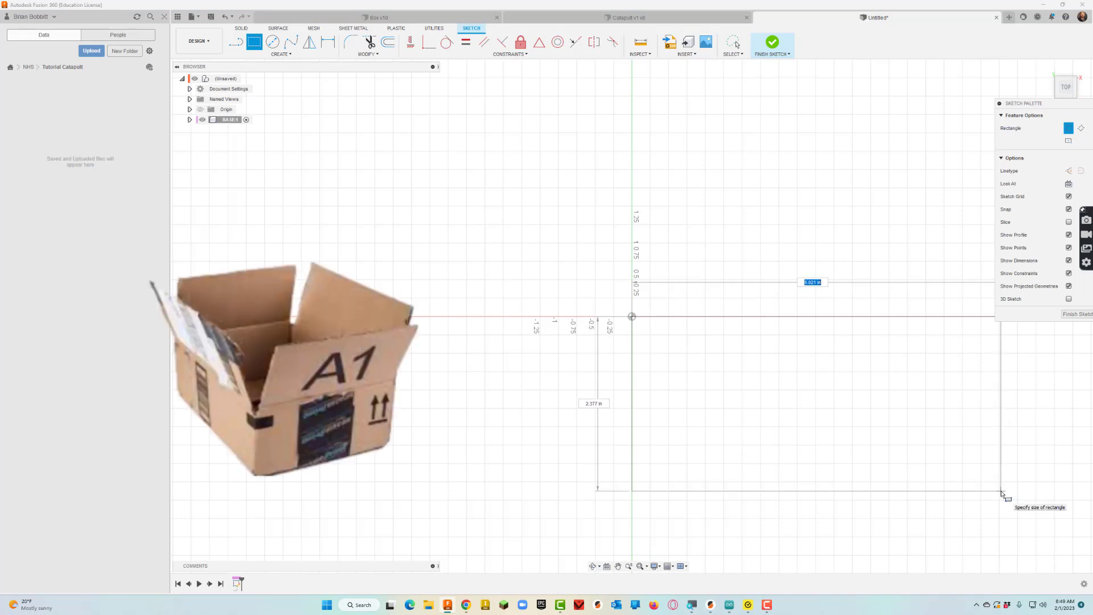
{"action": "left_click", "coordinate": [1002, 492]}
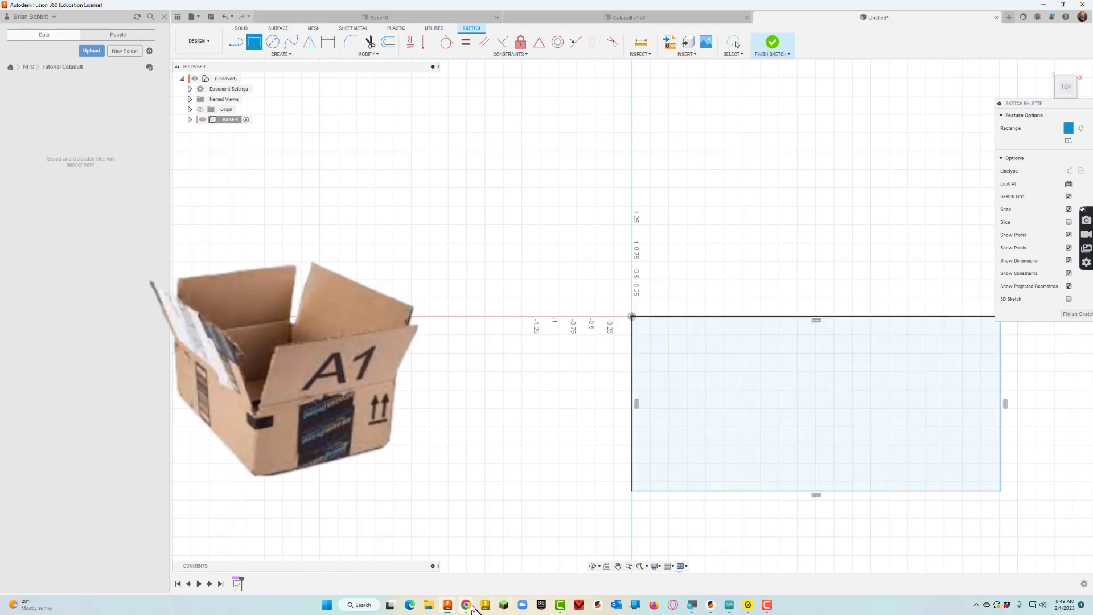
Check the volume box dimensions on the Catapult Constraints slide in Google Slides, and return to Fusion 360
{"action": "mouse_move", "coordinate": [472, 610]}
{"action": "left_click", "coordinate": [430, 575]}
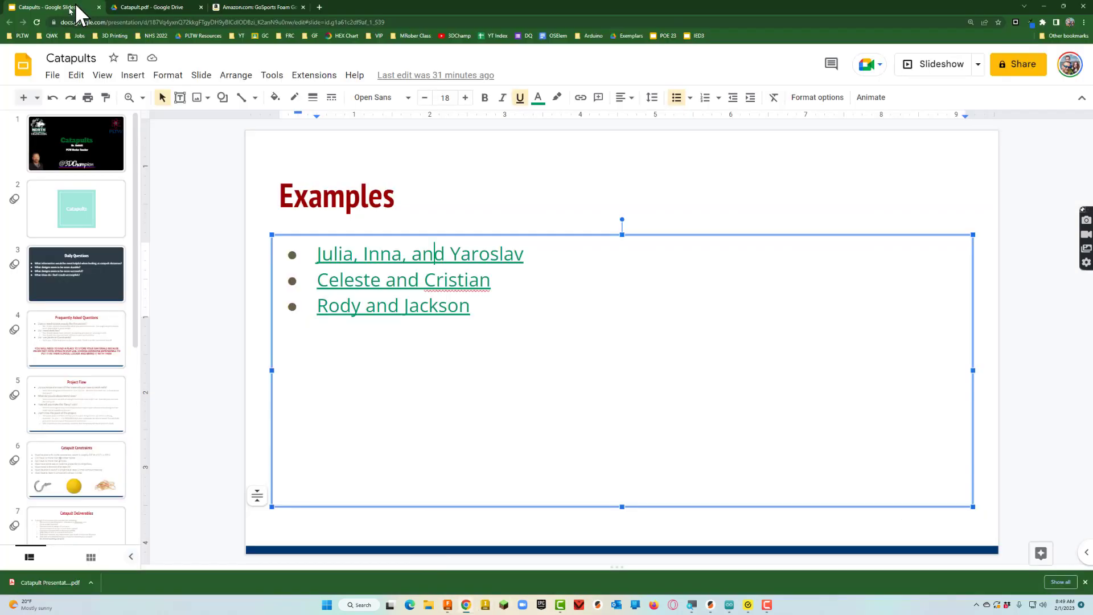
{"action": "left_click", "coordinate": [72, 458]}
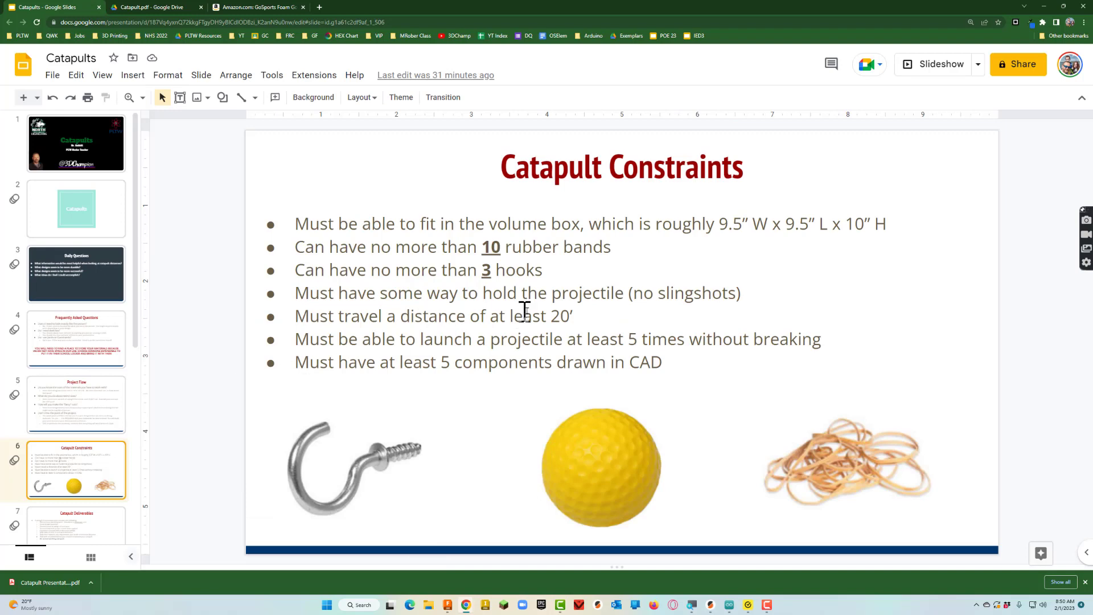
{"action": "left_click_drag", "start_coordinate": [719, 224], "coordinate": [893, 224]}
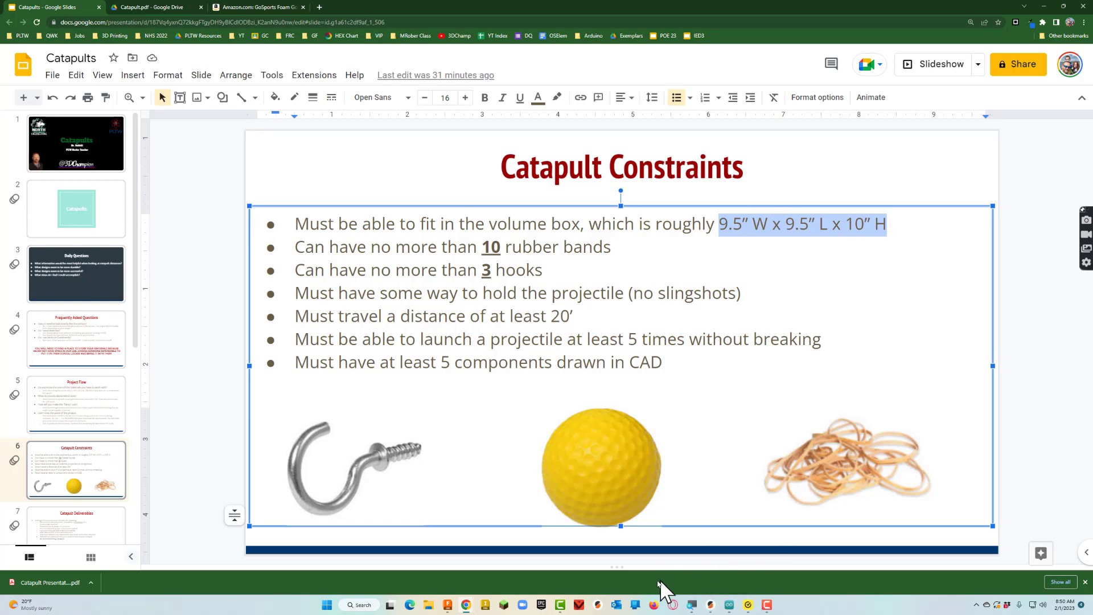
{"action": "left_click", "coordinate": [449, 607]}
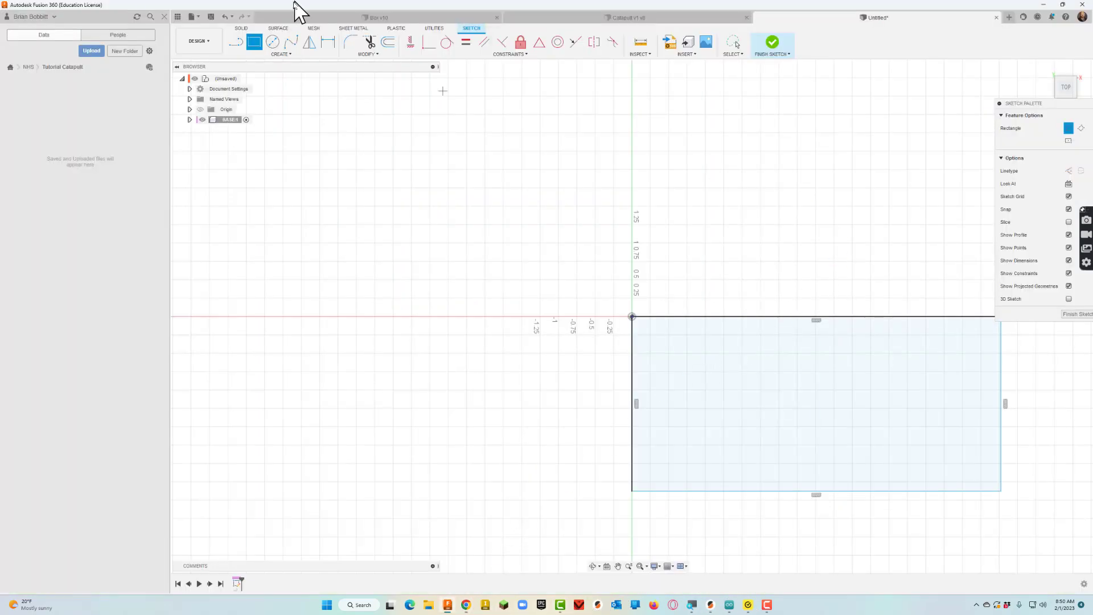
Dimension the base rectangle to 8 in along its horizontal edge and 5 in along its vertical edge
{"action": "left_click", "coordinate": [328, 43]}
{"action": "left_click", "coordinate": [706, 318]}
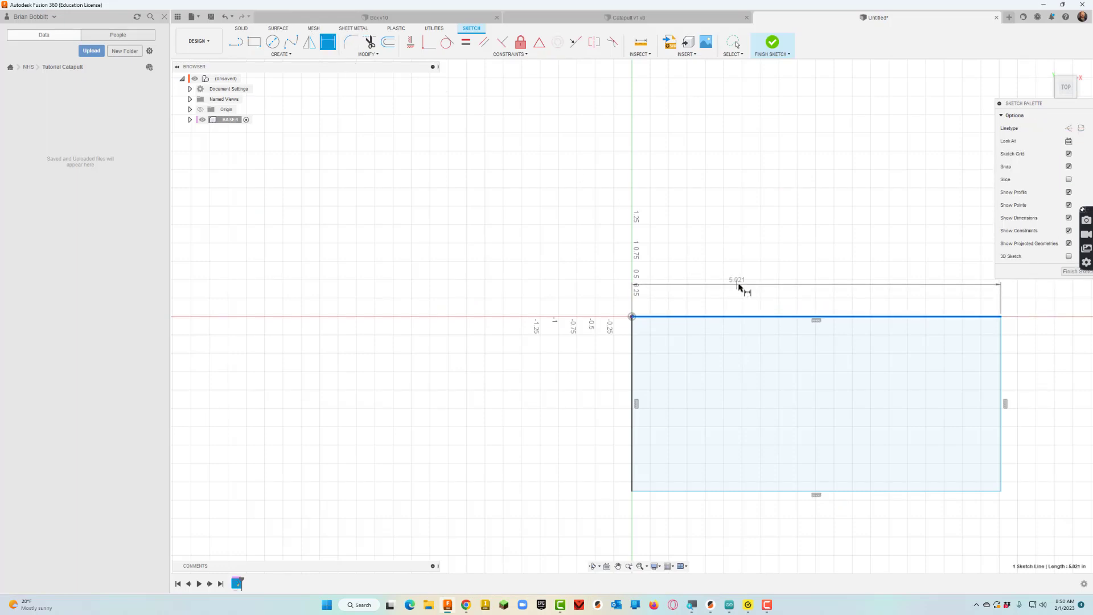
{"action": "left_click", "coordinate": [804, 287]}
{"action": "type", "text": "8"}
{"action": "key", "text": "Return"}
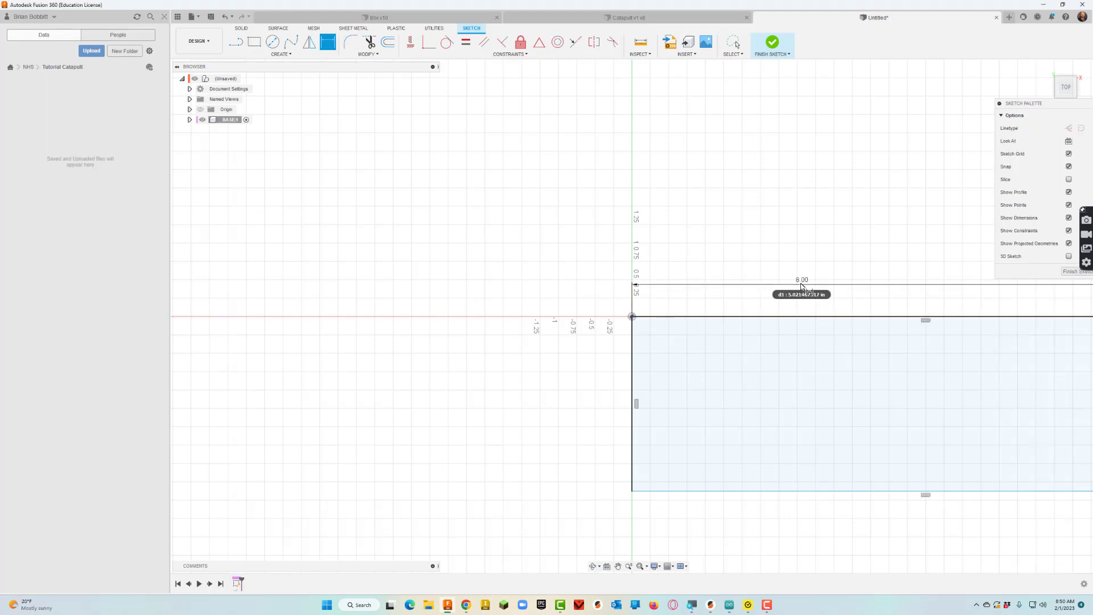
{"action": "left_click", "coordinate": [631, 378]}
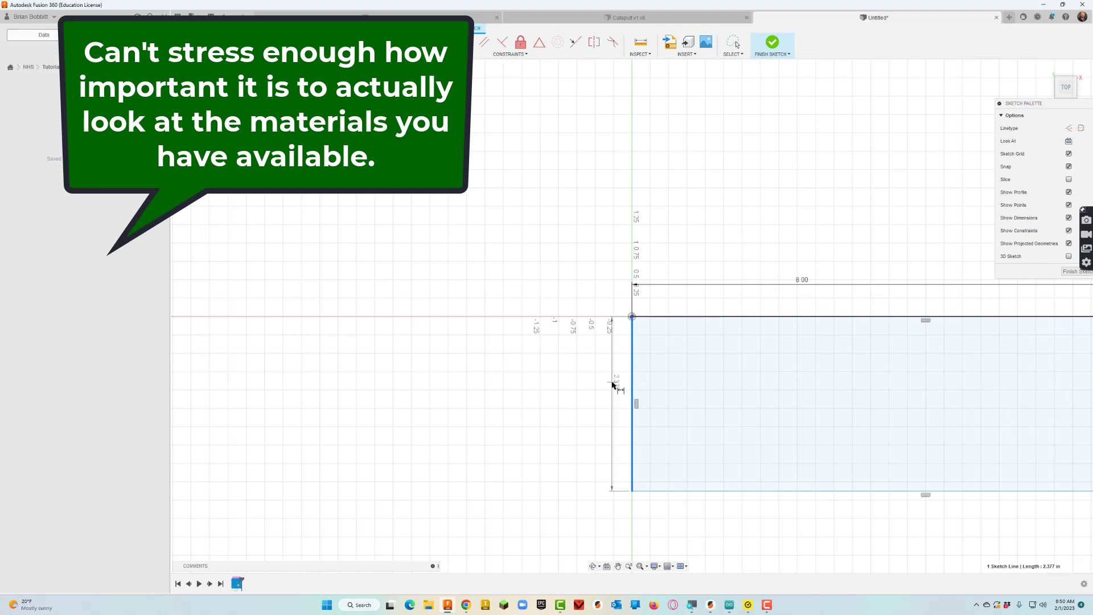
{"action": "left_click", "coordinate": [610, 383]}
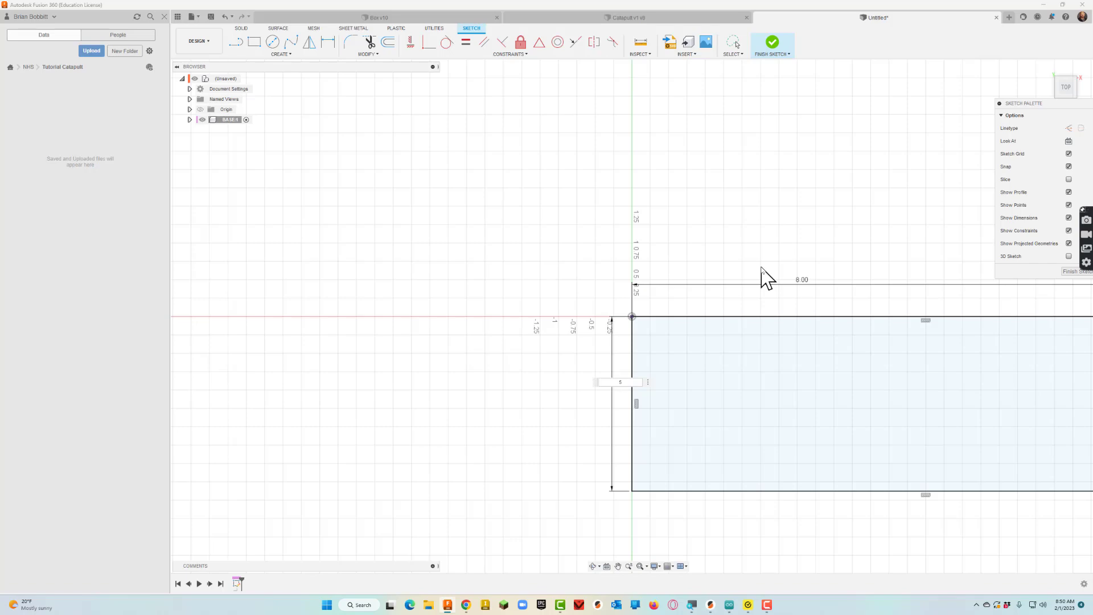
{"action": "key", "text": "Return"}
{"action": "scroll", "coordinate": [800, 264], "scroll_direction": "down", "scroll_amount": 3}
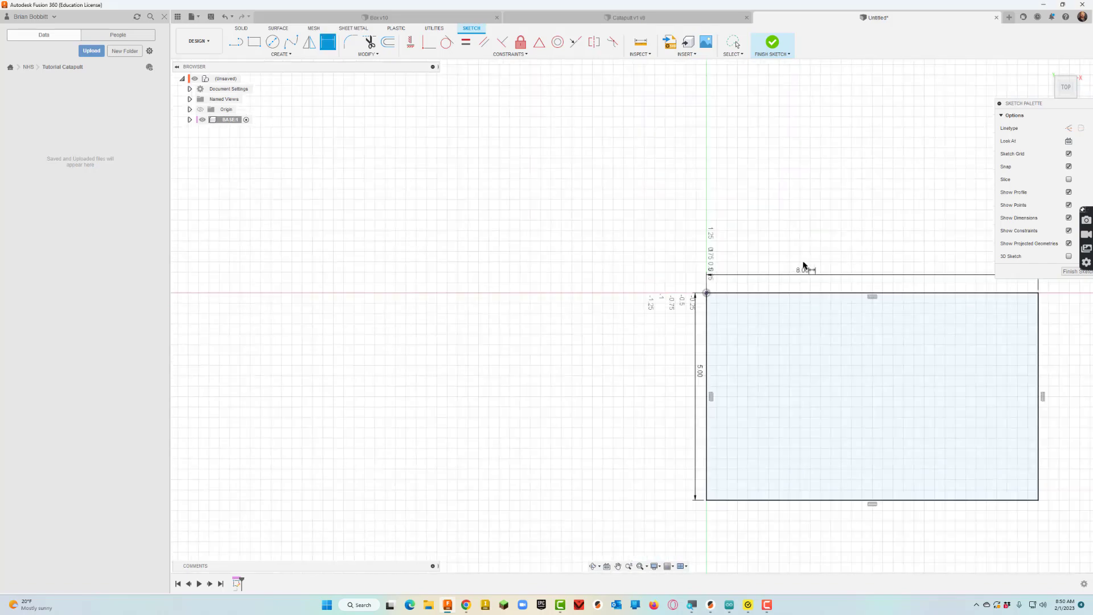
{"action": "scroll", "coordinate": [1043, 395], "scroll_direction": "up", "scroll_amount": 3}
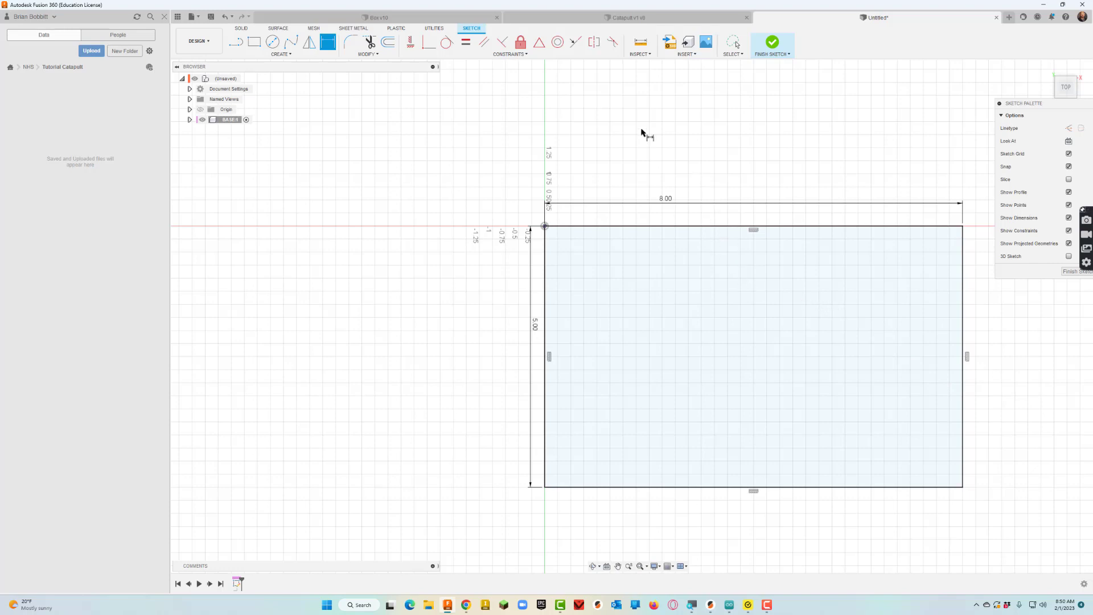
Extrude the rectangle profile 0.75 in as a new body to form the base plate
{"action": "key", "text": "e"}
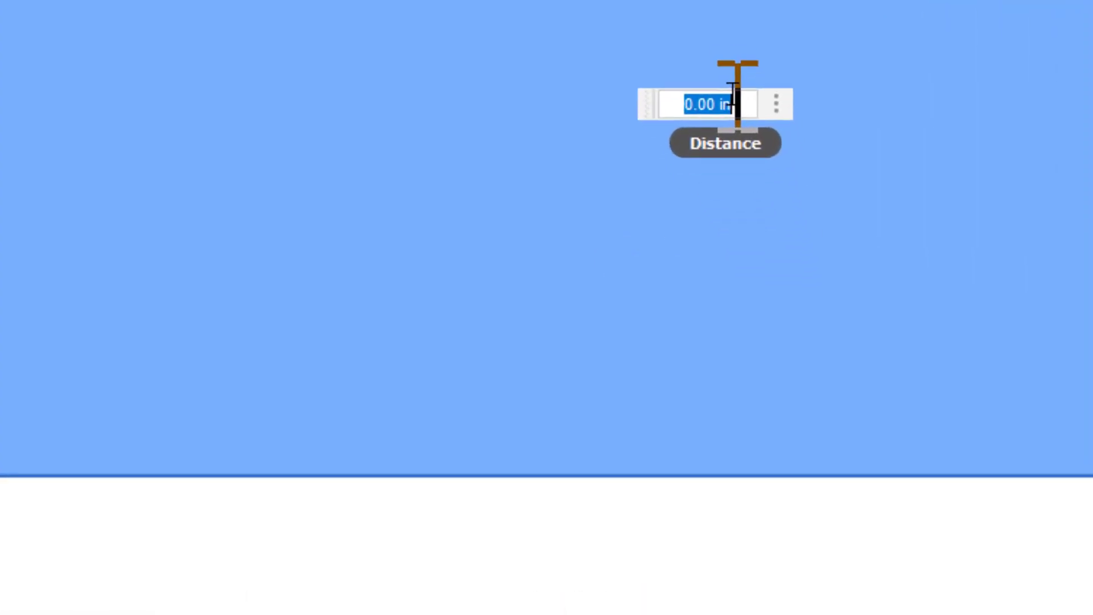
{"action": "type", "text": "3/4"}
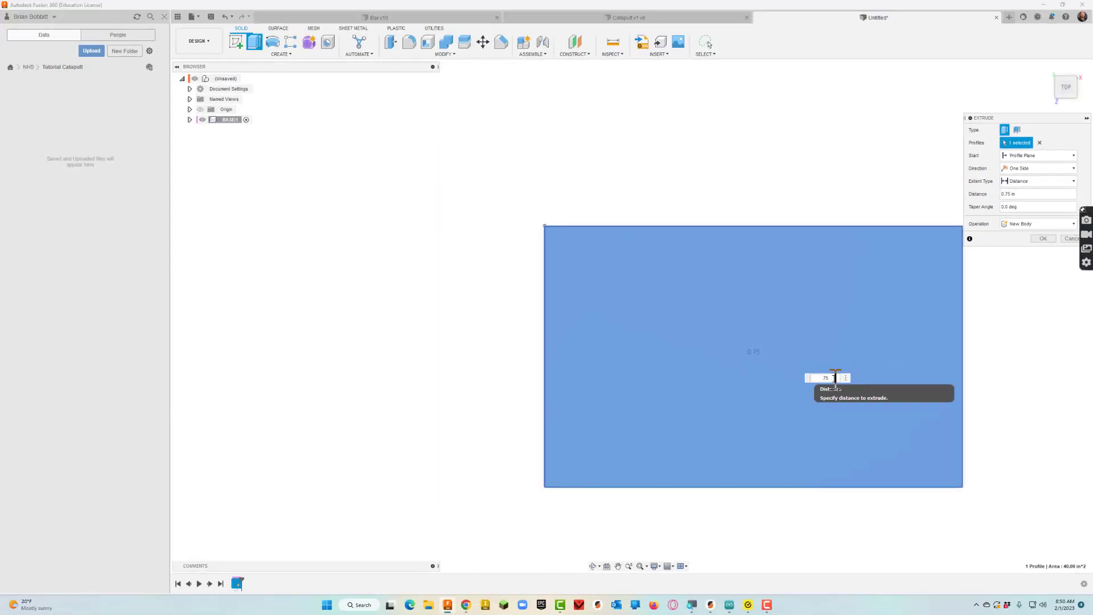
{"action": "key", "text": "Return"}
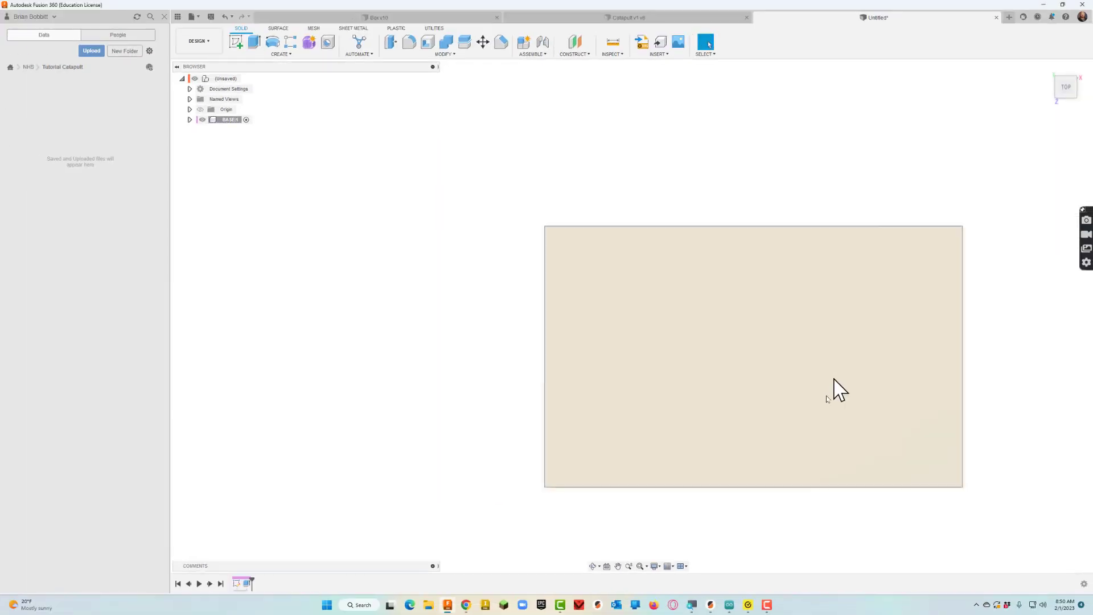
{"action": "left_click", "coordinate": [594, 566]}
{"action": "left_click_drag", "start_coordinate": [637, 438], "coordinate": [605, 393]}
{"action": "key", "text": "Escape"}
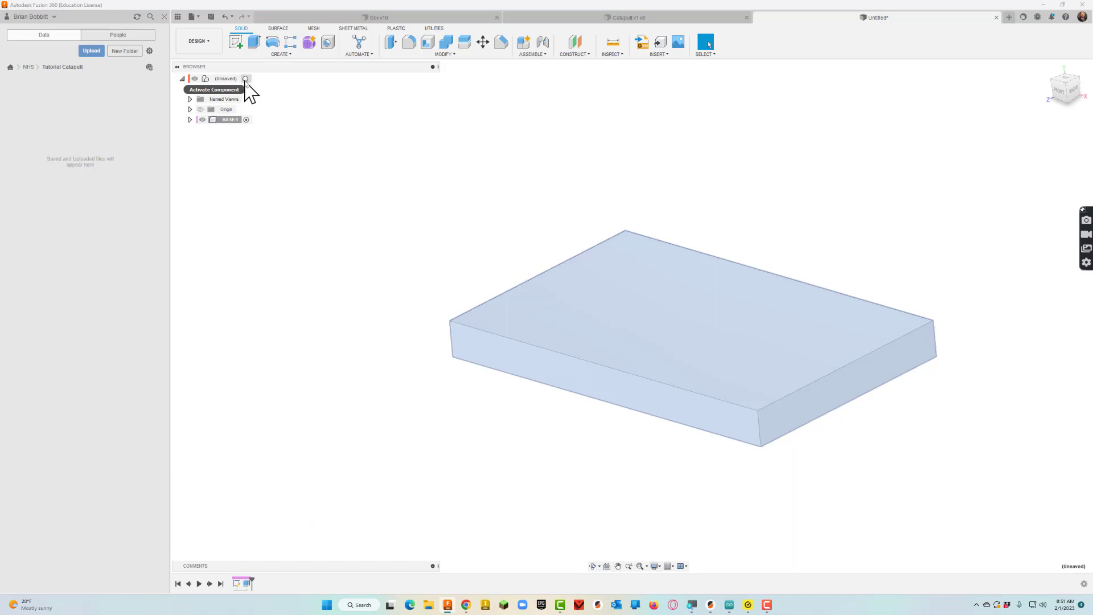
Activate the top-level assembly and save the design as CATAPULT in the Tutorial Catapult folder
{"action": "left_click", "coordinate": [245, 79]}
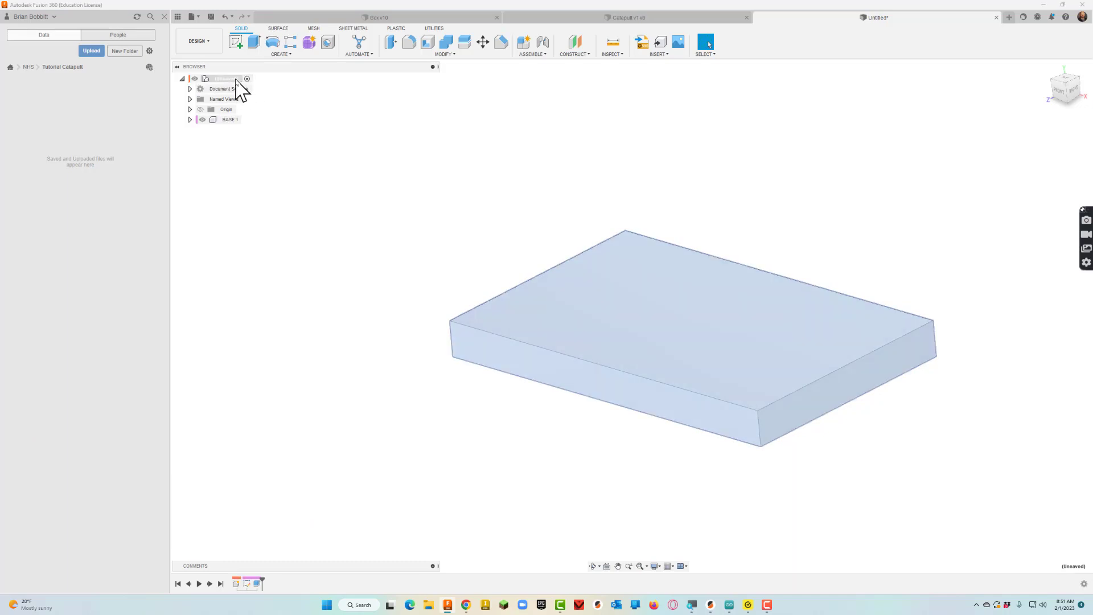
{"action": "left_click", "coordinate": [210, 17]}
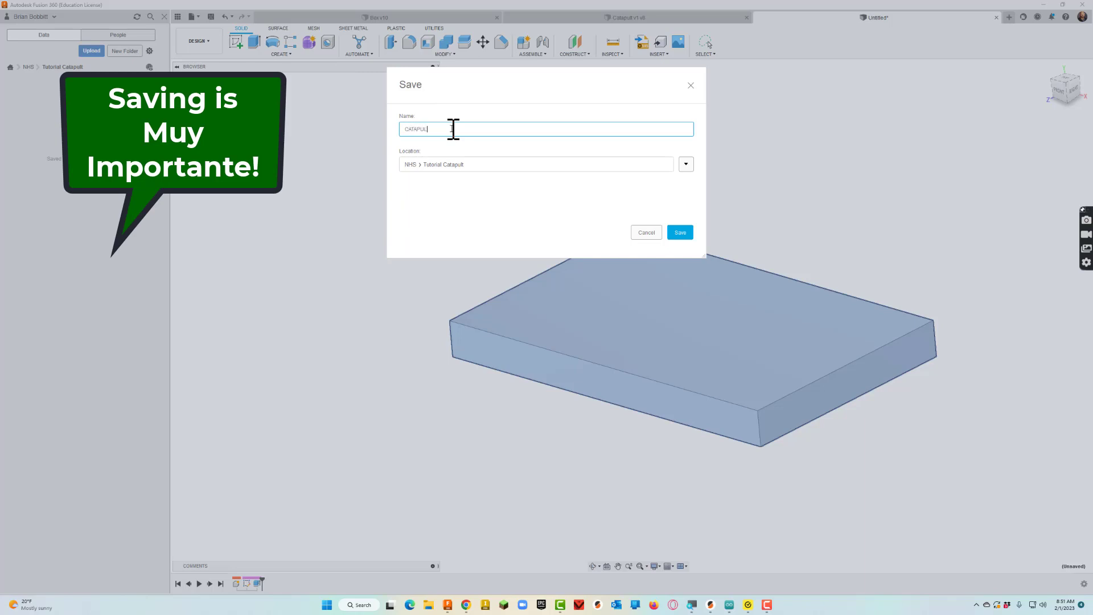
{"action": "key", "text": "Return"}
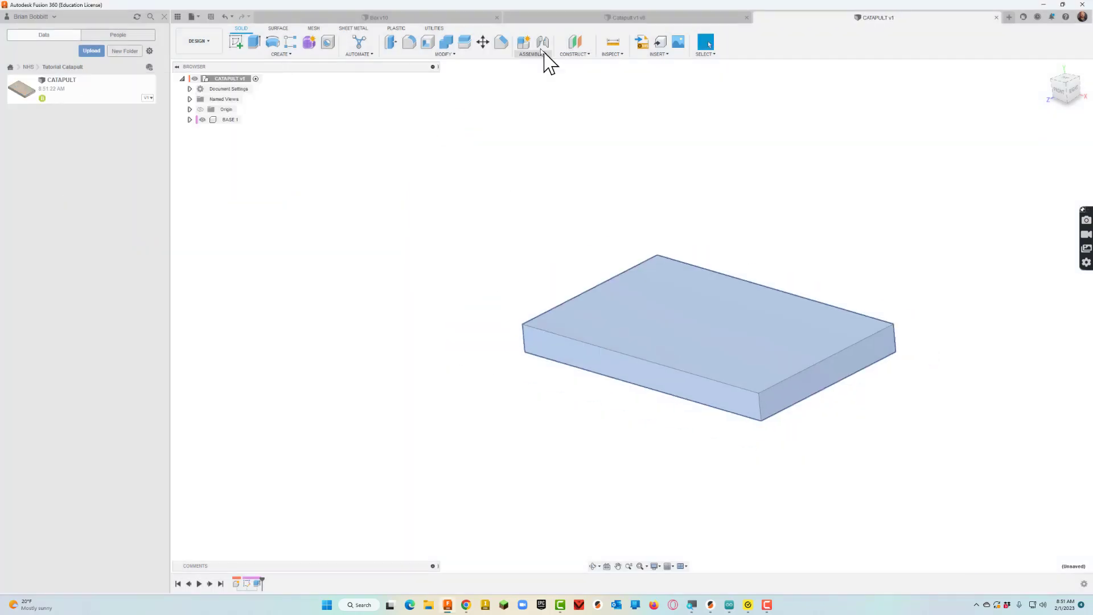
Create a new internal component named UPRIGHT in the top-level assembly and keep it active
{"action": "left_click", "coordinate": [525, 47]}
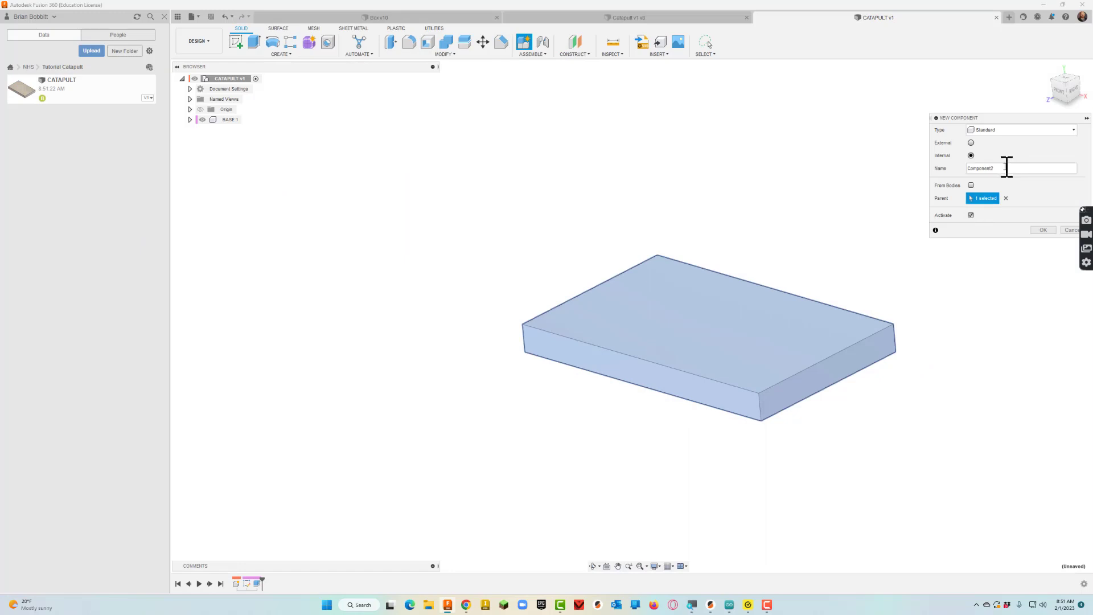
{"action": "left_click_drag", "start_coordinate": [1004, 168], "coordinate": [920, 171]}
{"action": "key", "text": "Return"}
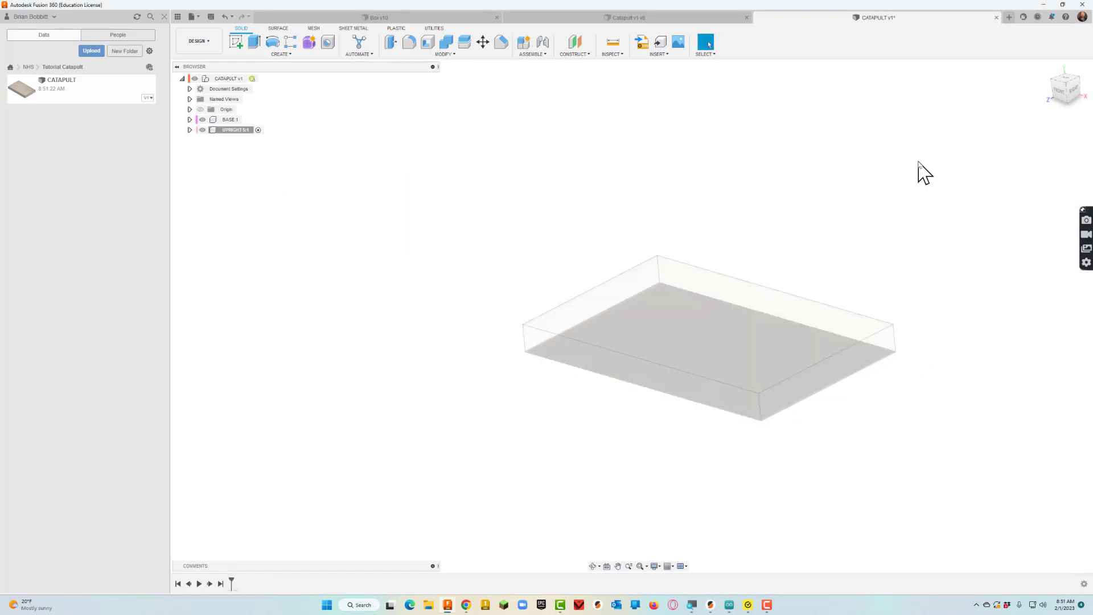
Sketch a rectangle about 2.75 in wide and 0.75 in deep on the base's top face, flush with its long back edge
{"action": "left_click", "coordinate": [235, 41]}
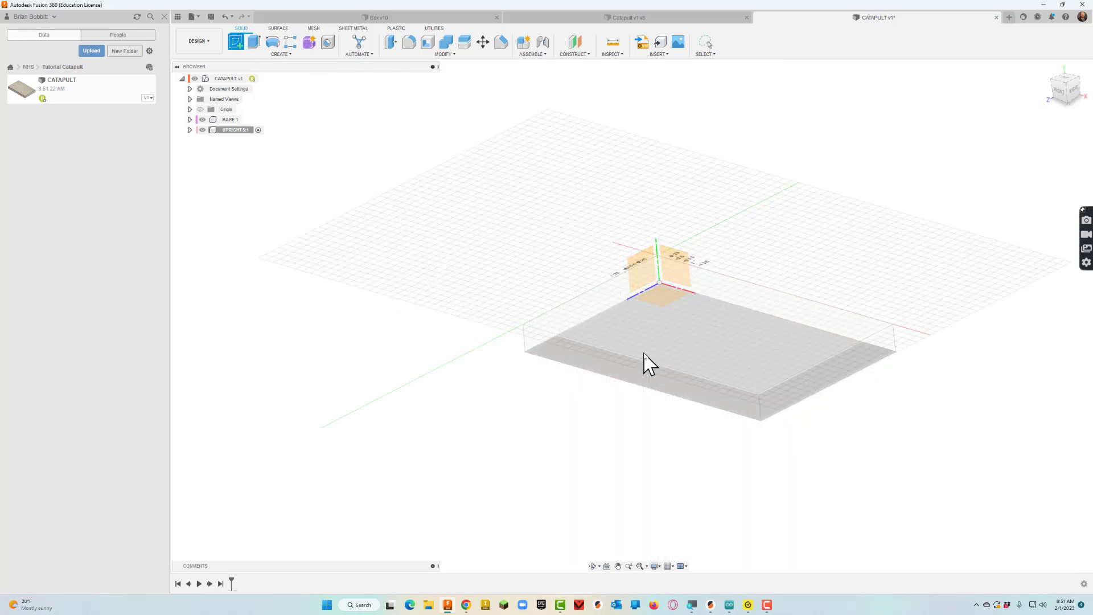
{"action": "left_click", "coordinate": [644, 354]}
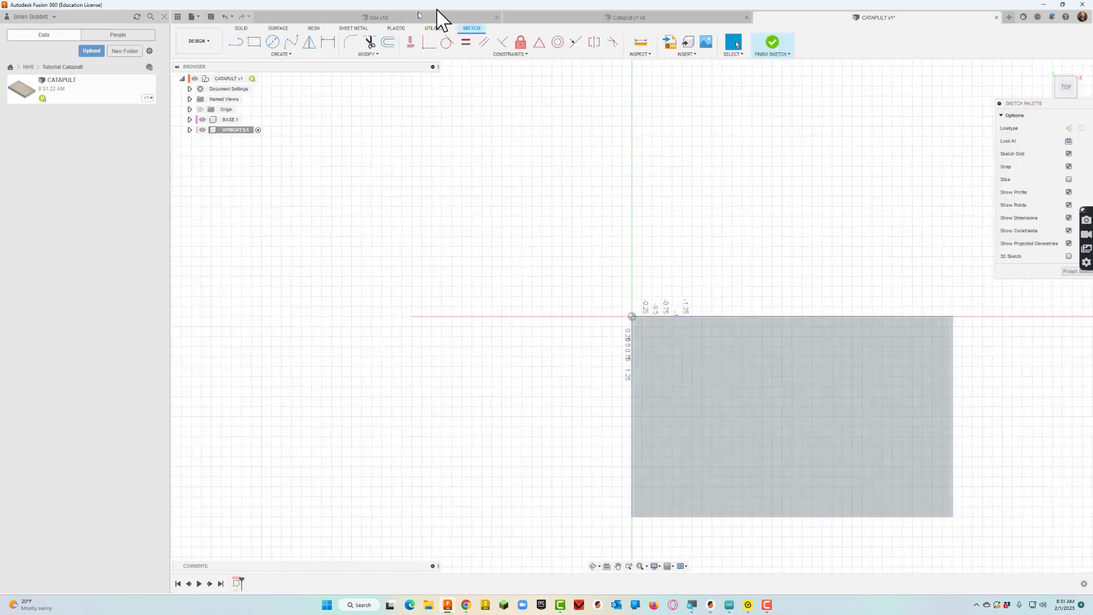
{"action": "left_click", "coordinate": [254, 42]}
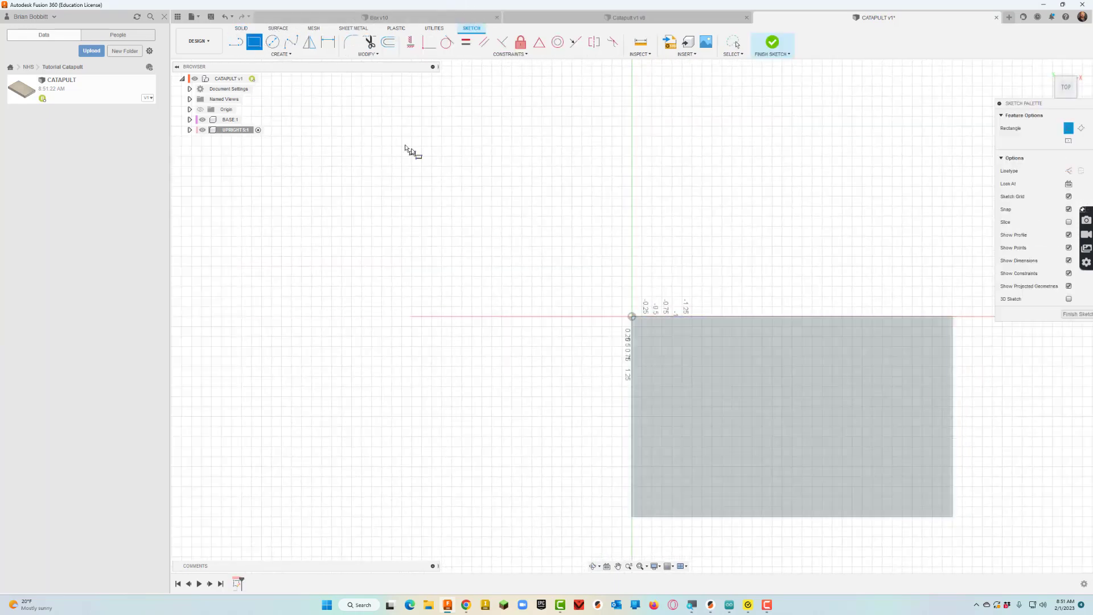
{"action": "left_click", "coordinate": [732, 316]}
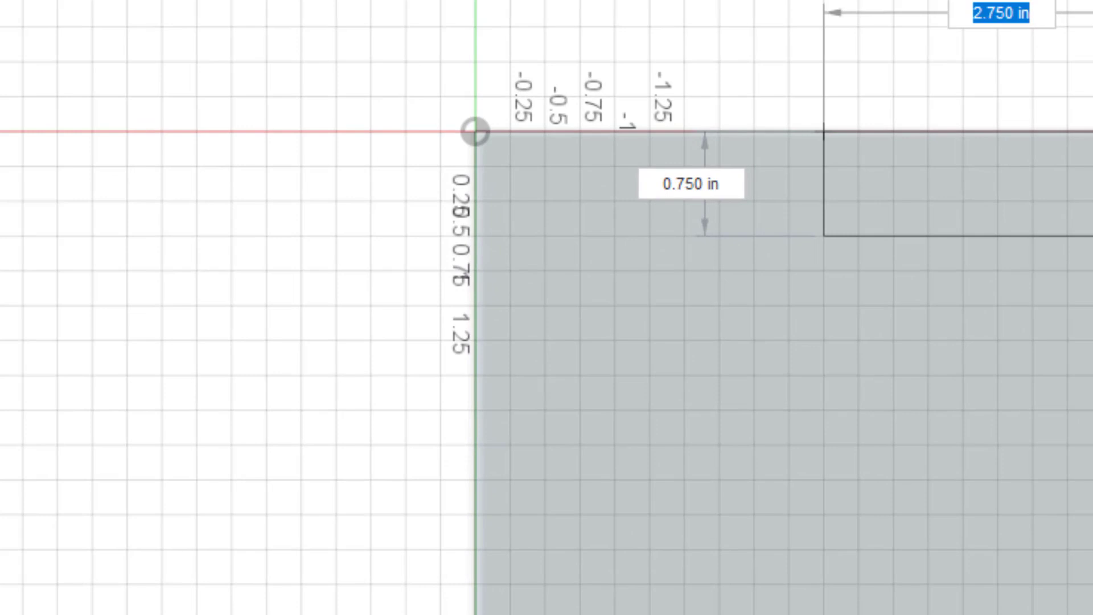
{"action": "key", "text": "Tab"}
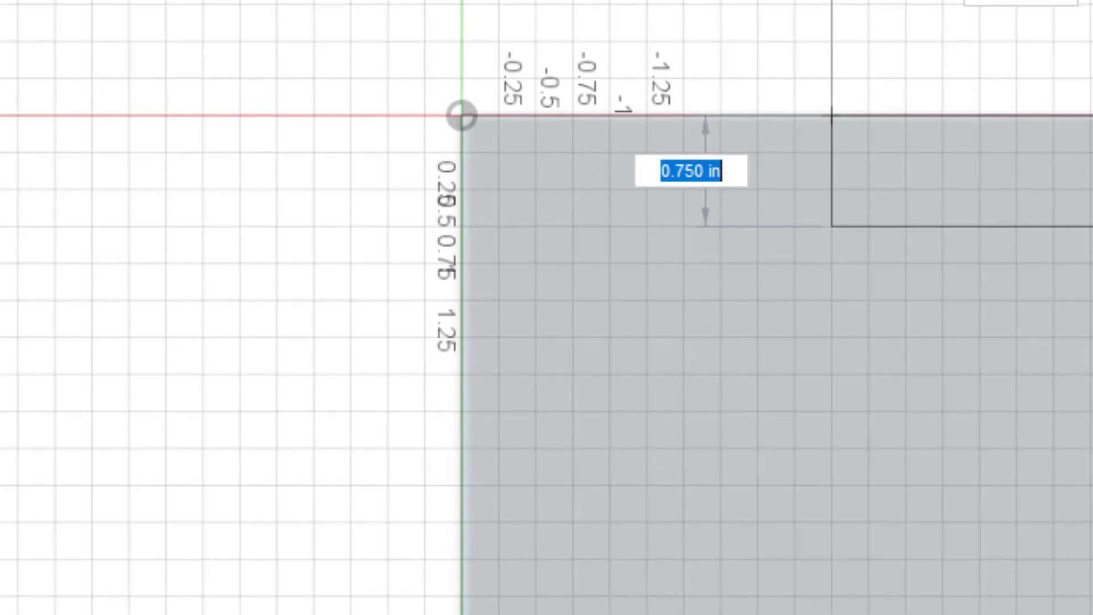
{"action": "key", "text": "Return"}
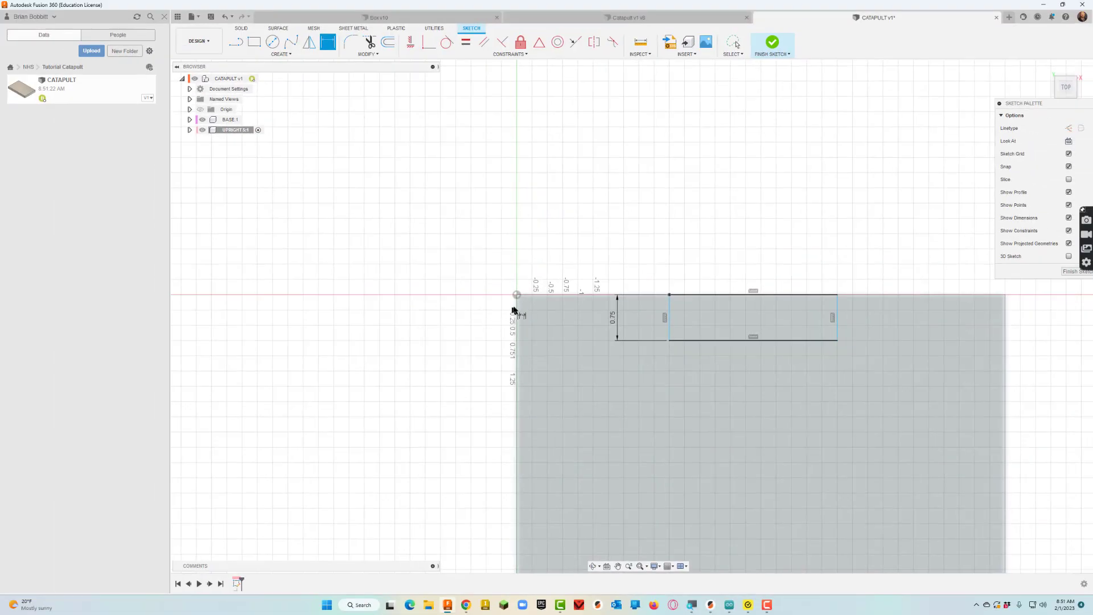
Dimension both short sides of the rectangle 2.5 in from the base's neighbouring side edges
{"action": "left_click", "coordinate": [518, 309]}
{"action": "left_click", "coordinate": [670, 311]}
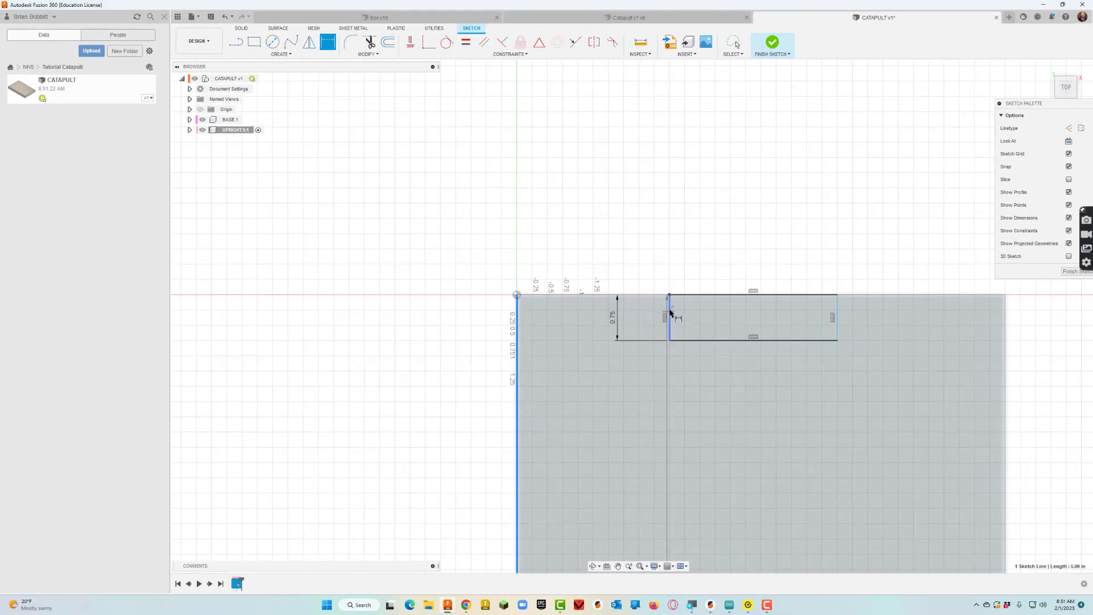
{"action": "left_click", "coordinate": [629, 256]}
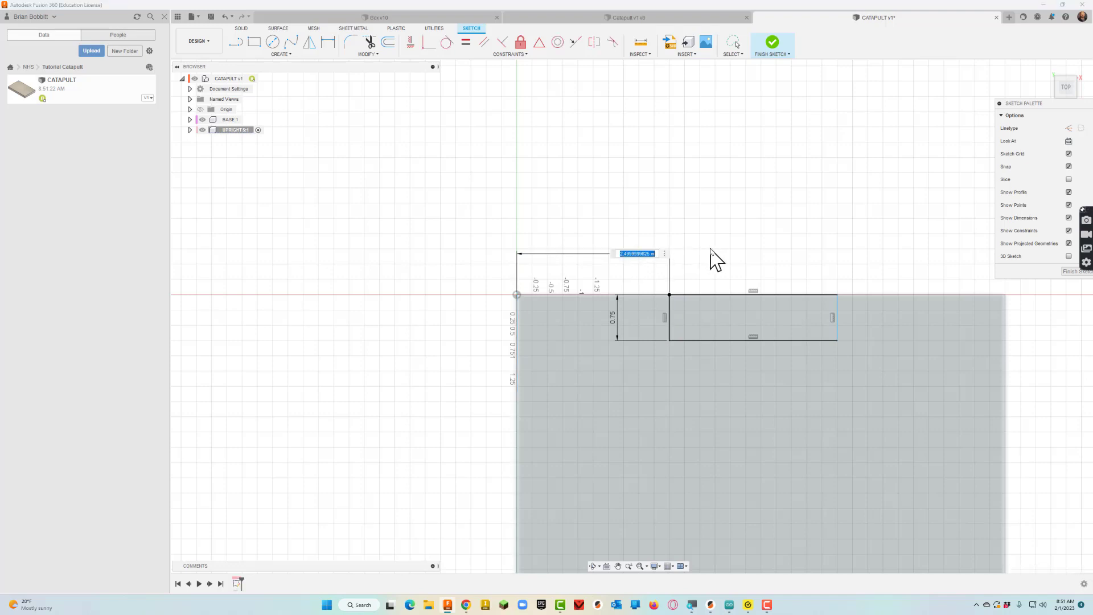
{"action": "key", "text": "Return"}
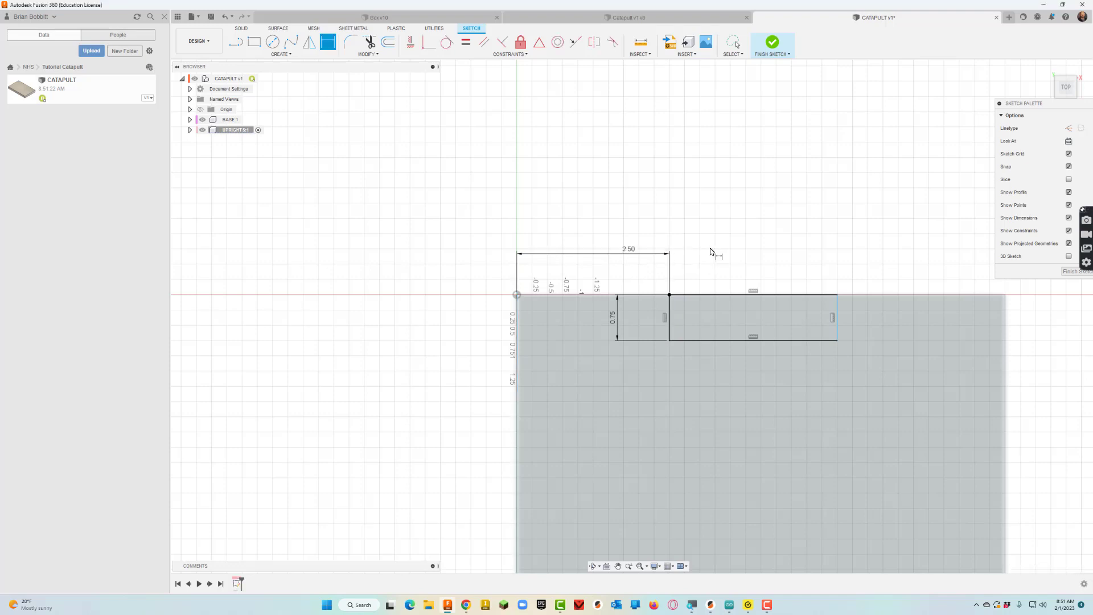
{"action": "left_click", "coordinate": [839, 317]}
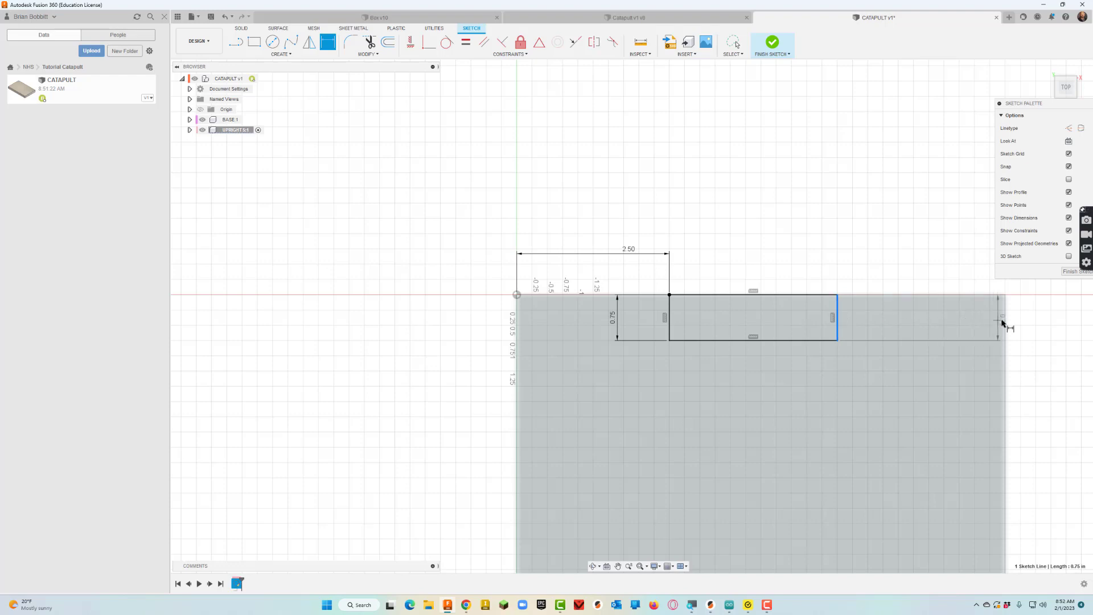
{"action": "left_click", "coordinate": [1005, 322]}
{"action": "left_click", "coordinate": [940, 266]}
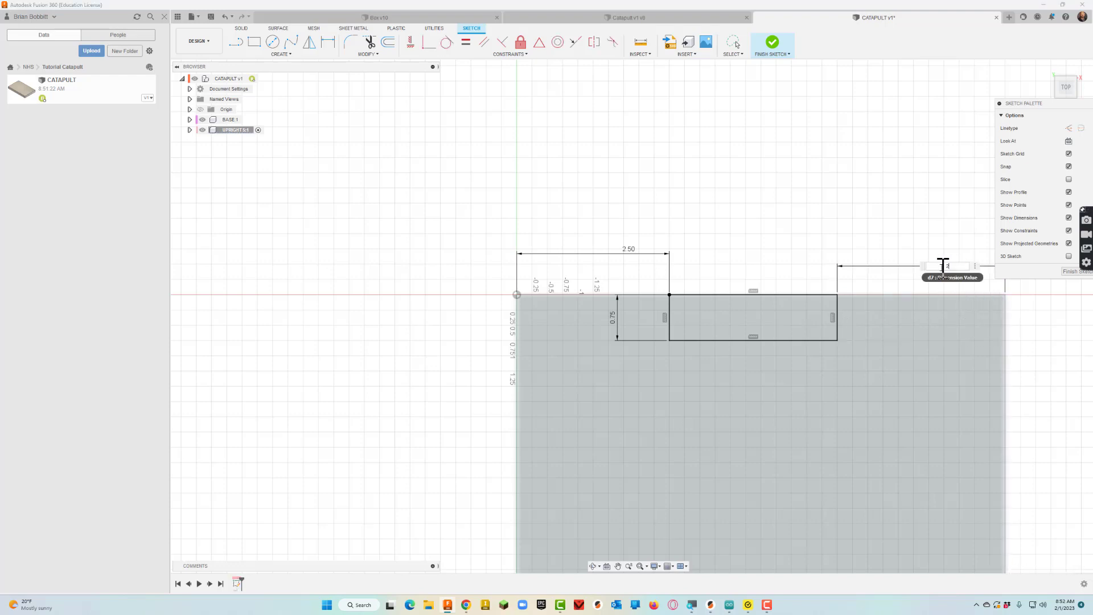
{"action": "type", "text": "2.5"}
{"action": "key", "text": "Return"}
Extrude the rectangle profile 5.25 in upward as a new body to form the upright
{"action": "key", "text": "e"}
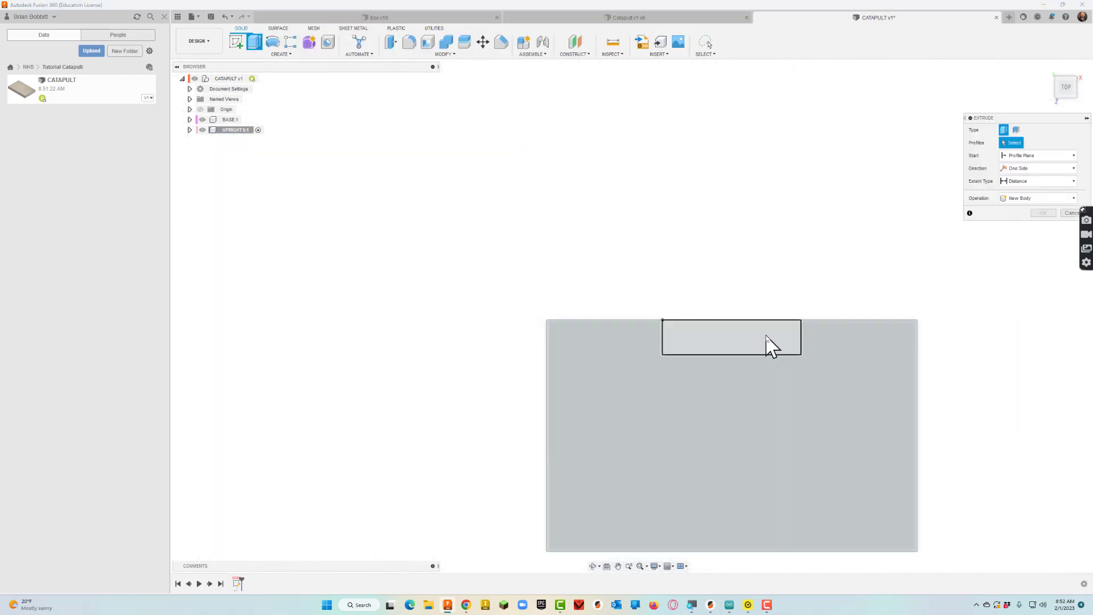
{"action": "left_click", "coordinate": [771, 344]}
{"action": "left_click", "coordinate": [593, 566]}
{"action": "left_click_drag", "start_coordinate": [638, 445], "coordinate": [788, 463]}
{"action": "key", "text": "Escape"}
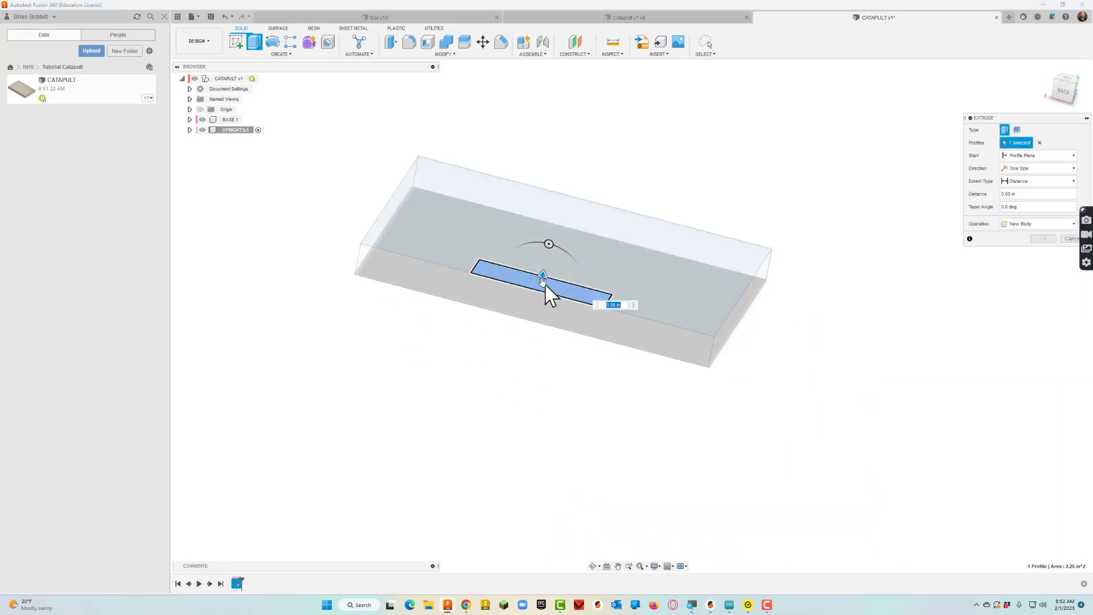
{"action": "left_click_drag", "start_coordinate": [544, 274], "coordinate": [610, 170]}
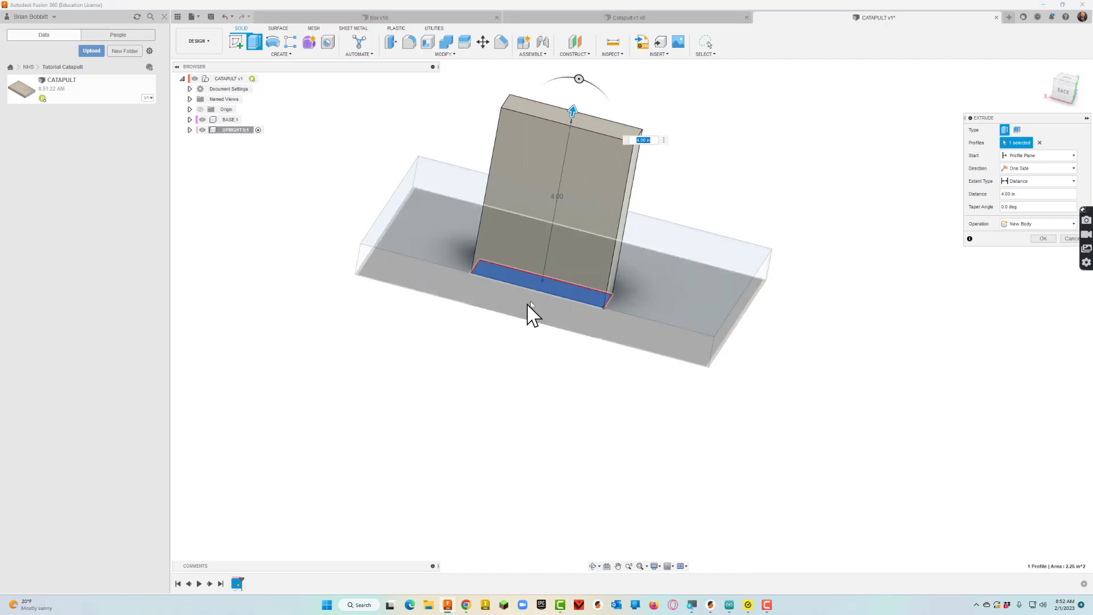
{"action": "scroll", "coordinate": [641, 265], "scroll_direction": "down", "scroll_amount": 2}
{"action": "left_click_drag", "start_coordinate": [595, 153], "coordinate": [611, 110]}
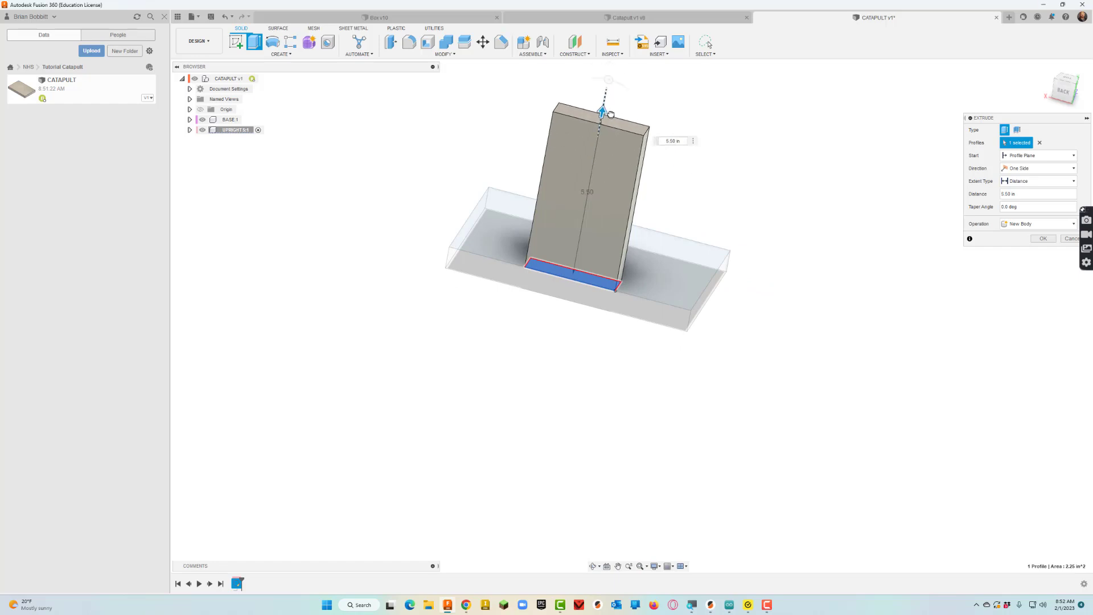
{"action": "left_click_drag", "start_coordinate": [609, 116], "coordinate": [607, 122]}
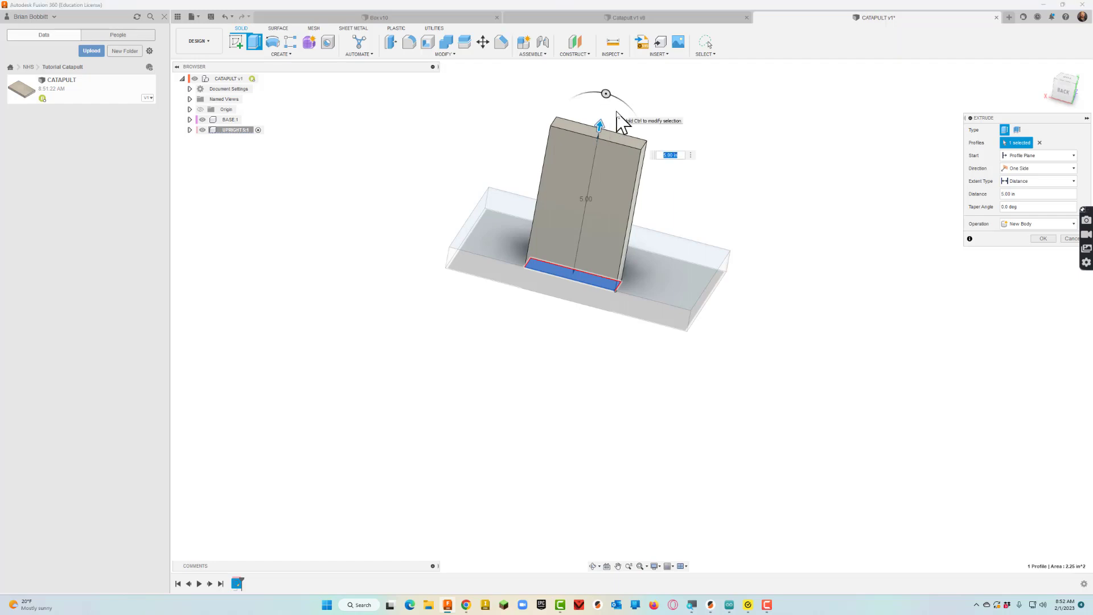
{"action": "key", "text": "Return"}
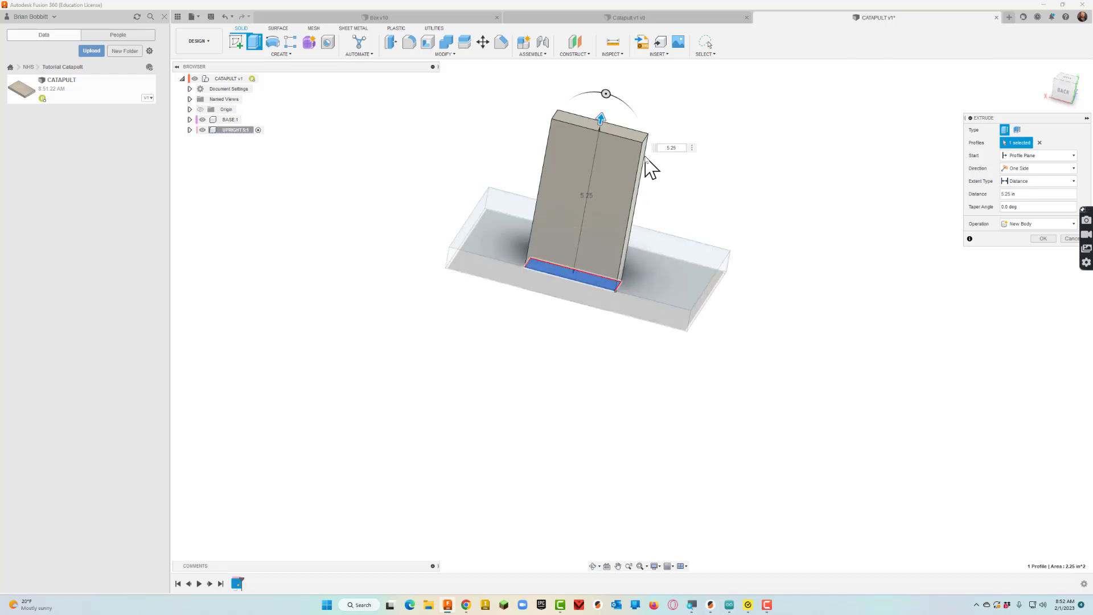
{"action": "key", "text": "Return"}
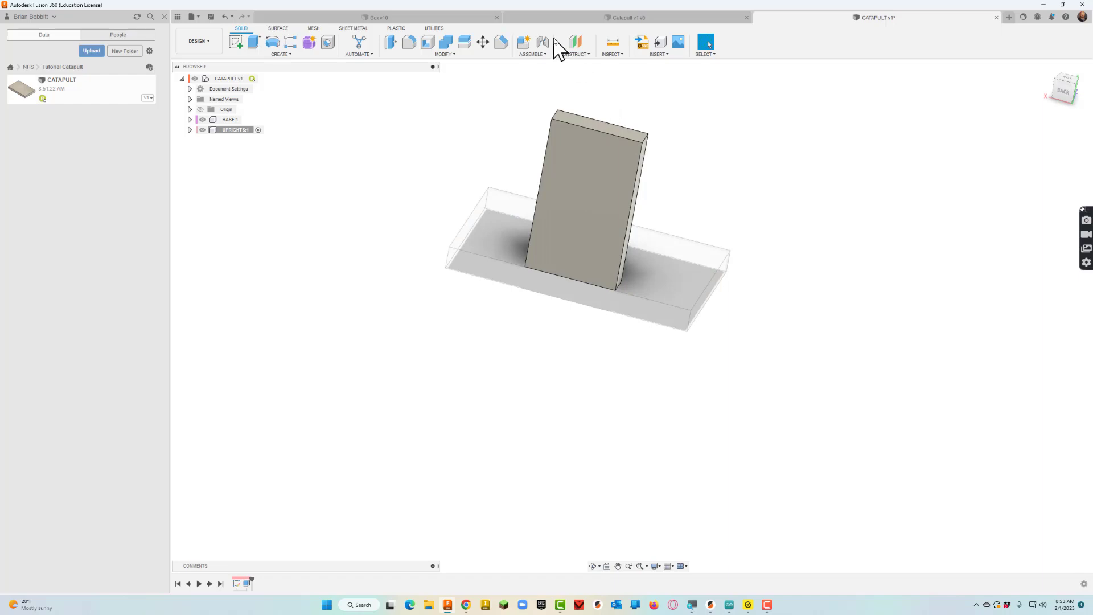
Sketch a 0.5 in diameter circle near the top of the upright's broad back face
{"action": "left_click", "coordinate": [237, 42]}
{"action": "left_click", "coordinate": [584, 171]}
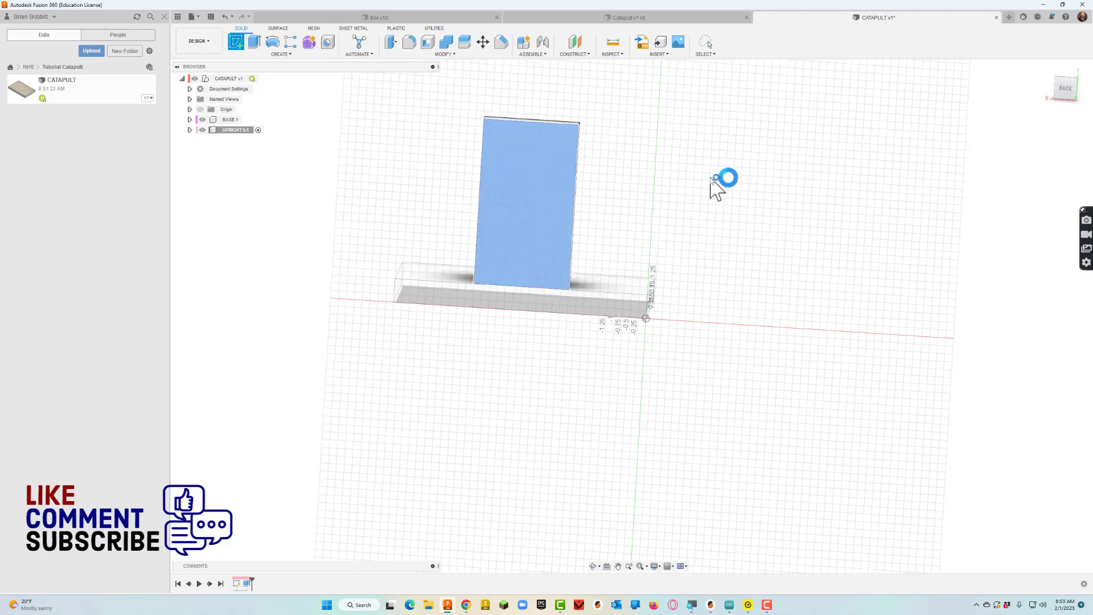
{"action": "left_click", "coordinate": [273, 42]}
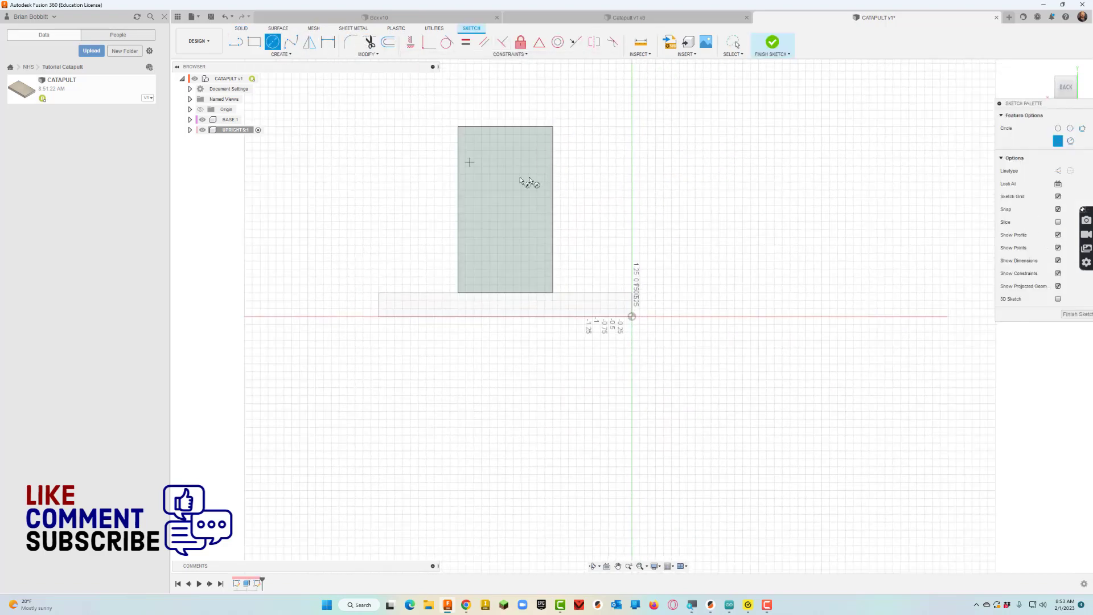
{"action": "left_click", "coordinate": [506, 151]}
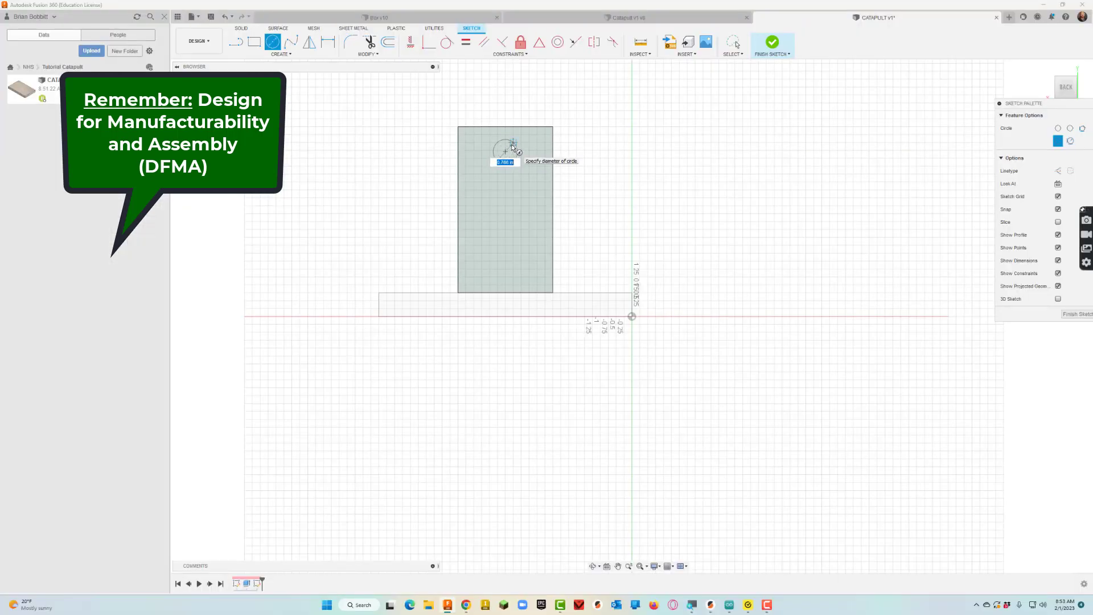
{"action": "key", "text": "BackSpace"}
{"action": "type", "text": ".5"}
{"action": "key", "text": "Return"}
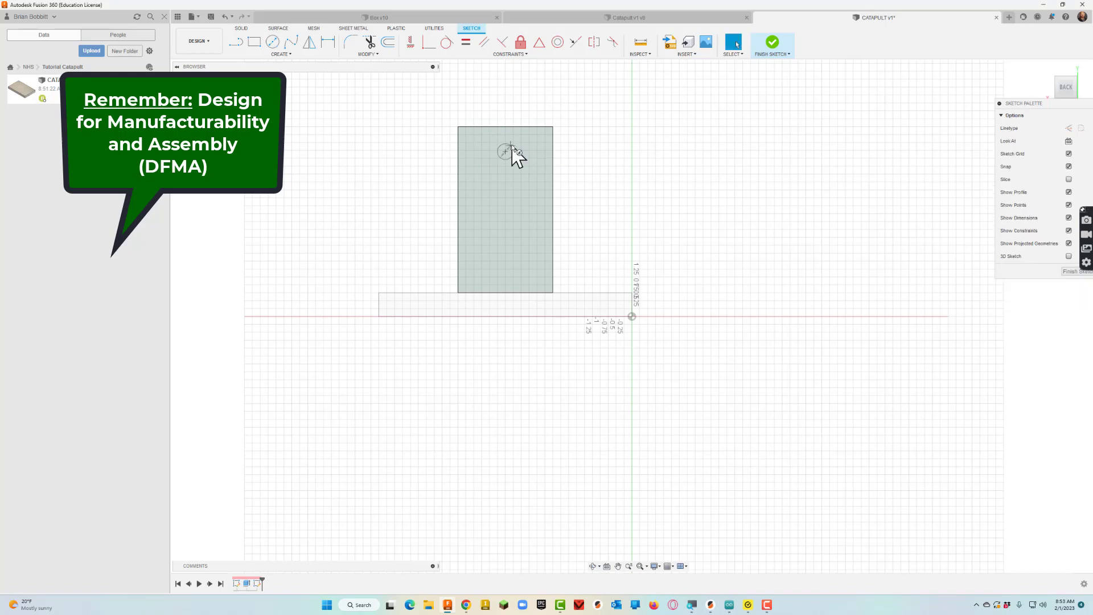
Dimension the circle's center 1 in from the upright's top edge and 1.5 in from its side edge
{"action": "scroll", "coordinate": [514, 153], "scroll_direction": "up", "scroll_amount": 5}
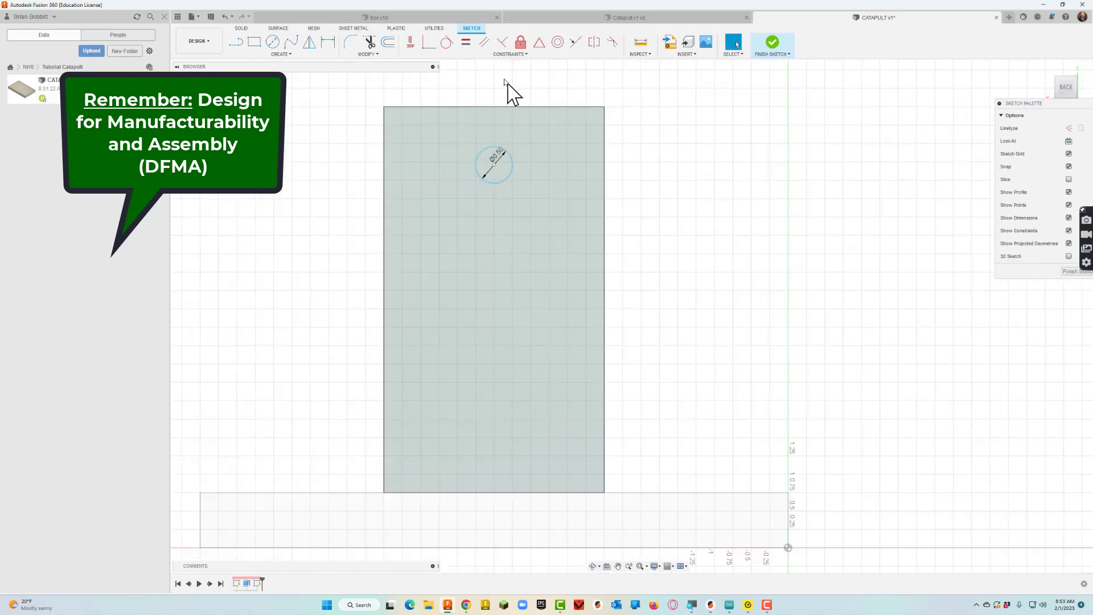
{"action": "left_click", "coordinate": [329, 42]}
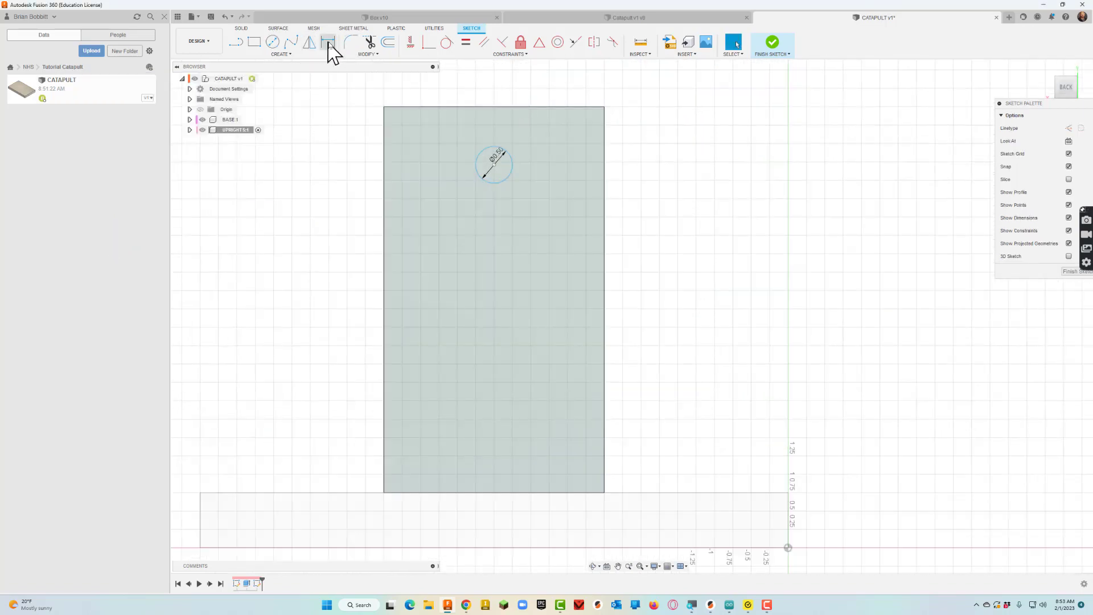
{"action": "left_click", "coordinate": [488, 108]}
{"action": "left_click", "coordinate": [495, 166]}
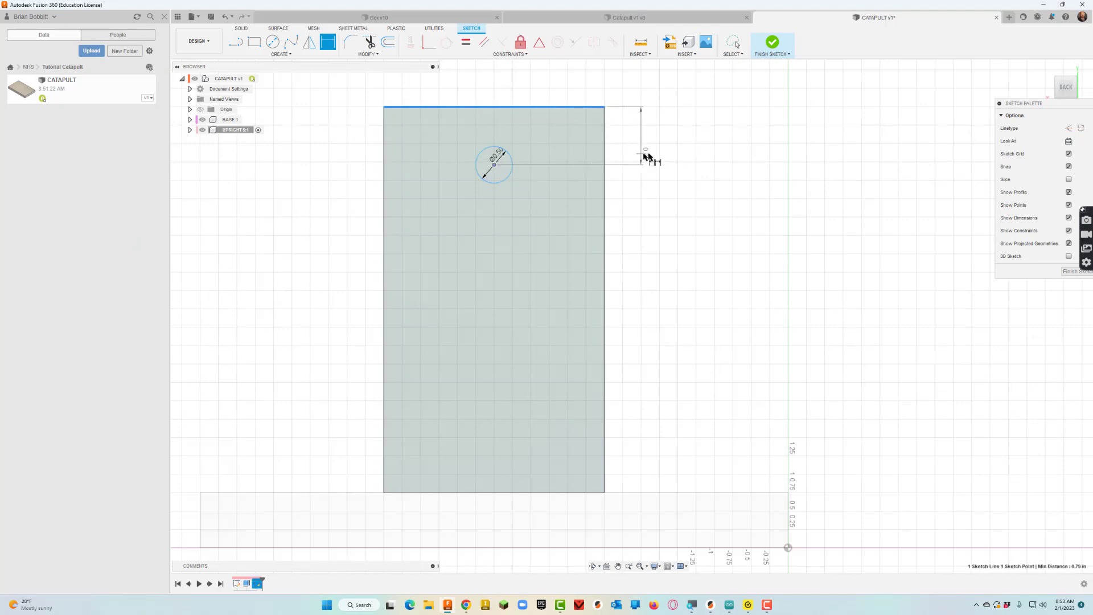
{"action": "left_click", "coordinate": [654, 158]}
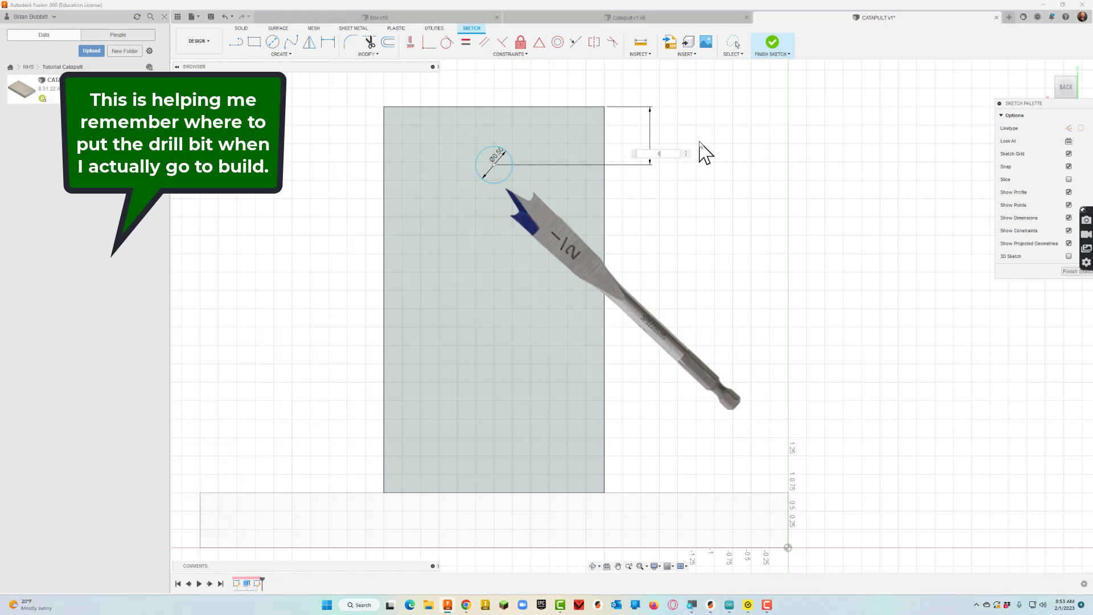
{"action": "type", "text": "1"}
{"action": "key", "text": "Return"}
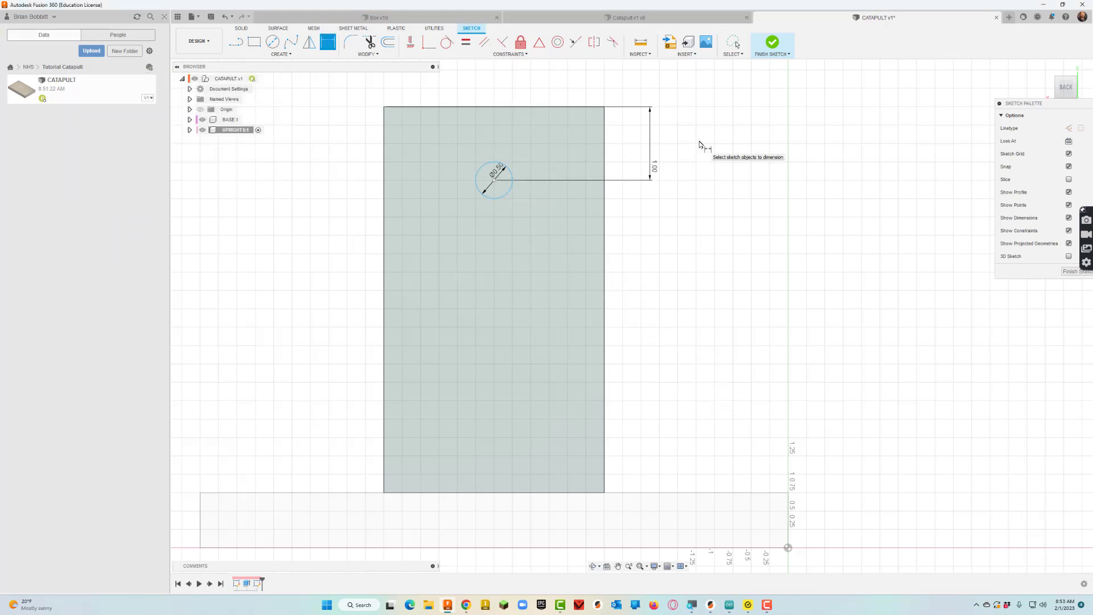
{"action": "left_click", "coordinate": [604, 174]}
{"action": "left_click", "coordinate": [494, 180]}
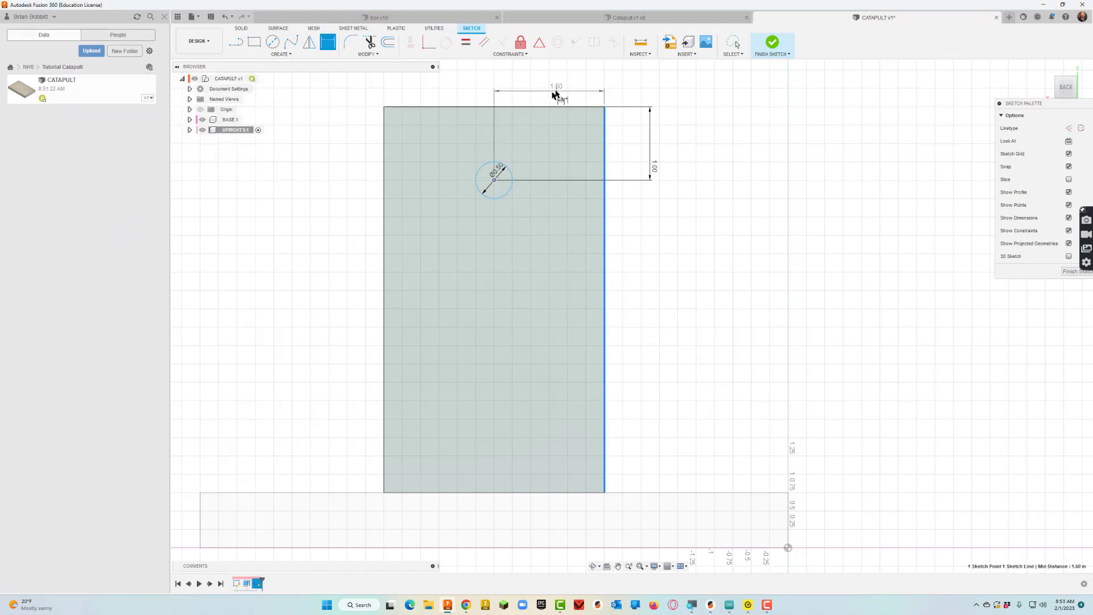
{"action": "left_click", "coordinate": [568, 91]}
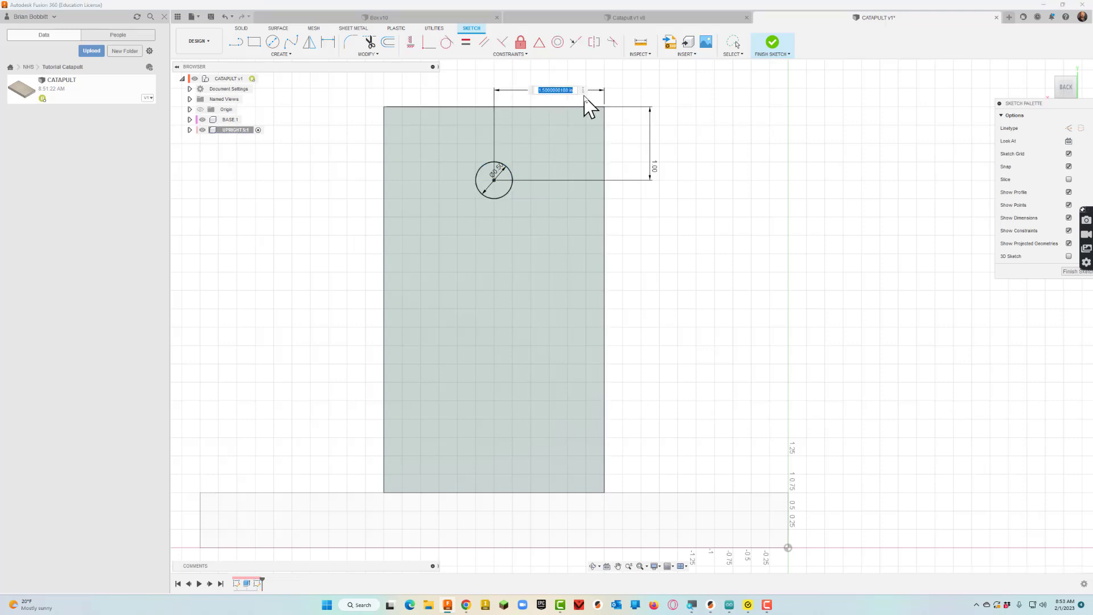
{"action": "type", "text": "1.5"}
{"action": "key", "text": "Return"}
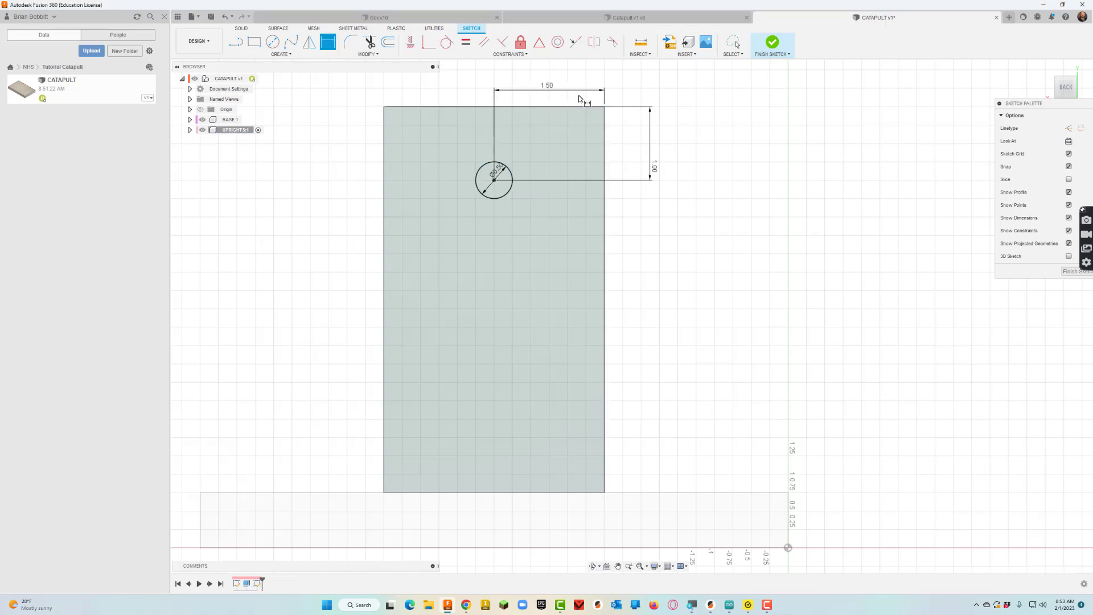
Extrude the circle profile as a cut into the upright to make the pivot hole
{"action": "key", "text": "e"}
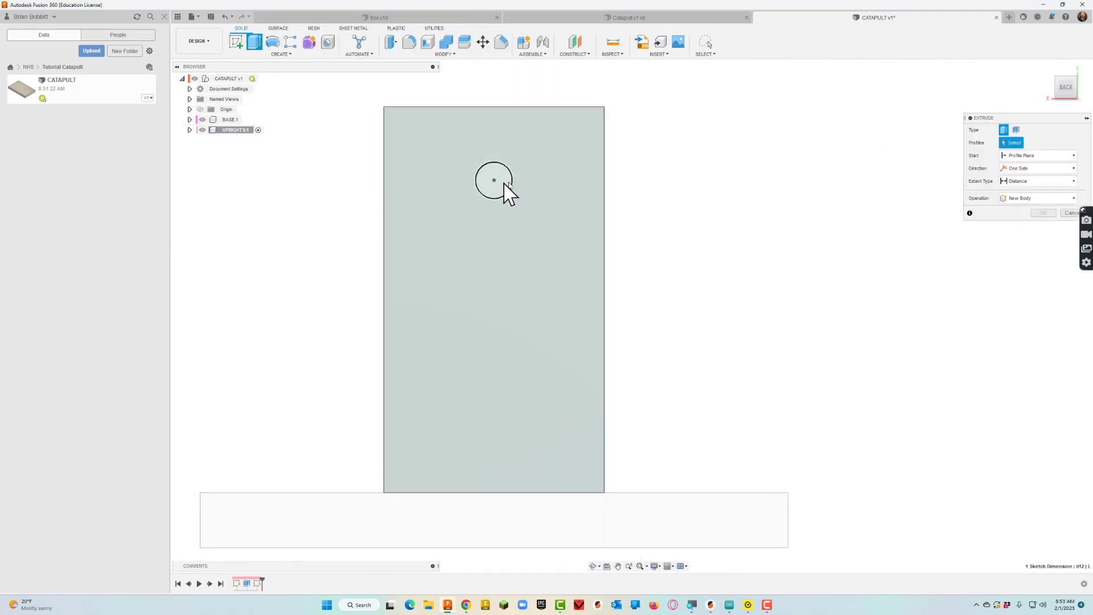
{"action": "left_click", "coordinate": [502, 190]}
{"action": "left_click", "coordinate": [593, 567]}
{"action": "left_click_drag", "start_coordinate": [662, 418], "coordinate": [622, 422]}
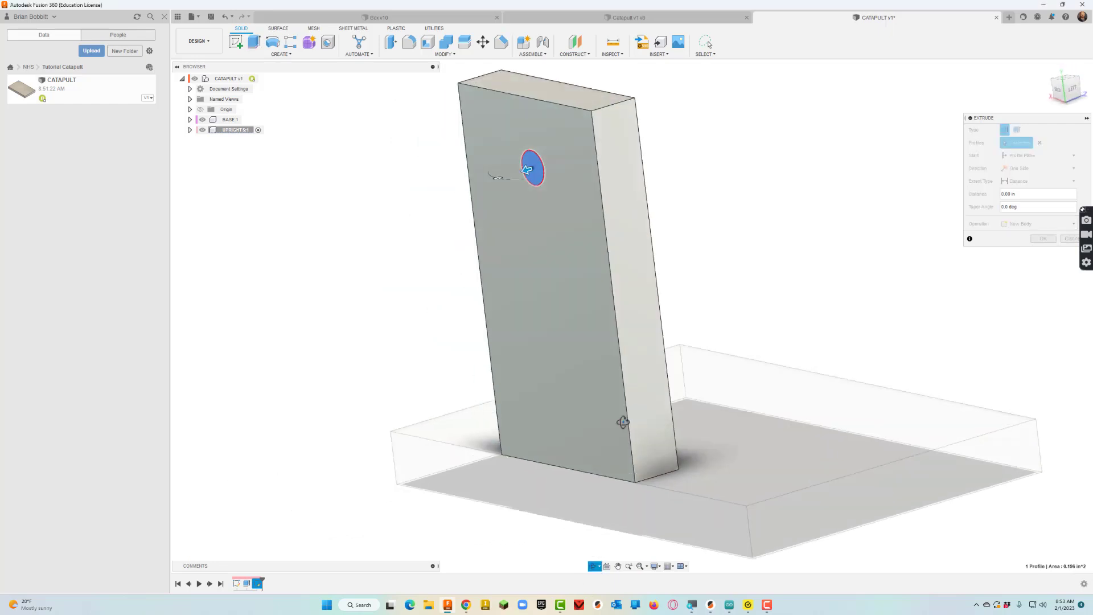
{"action": "key", "text": "Escape"}
{"action": "left_click_drag", "start_coordinate": [530, 166], "coordinate": [643, 131]}
{"action": "left_click", "coordinate": [1043, 251]}
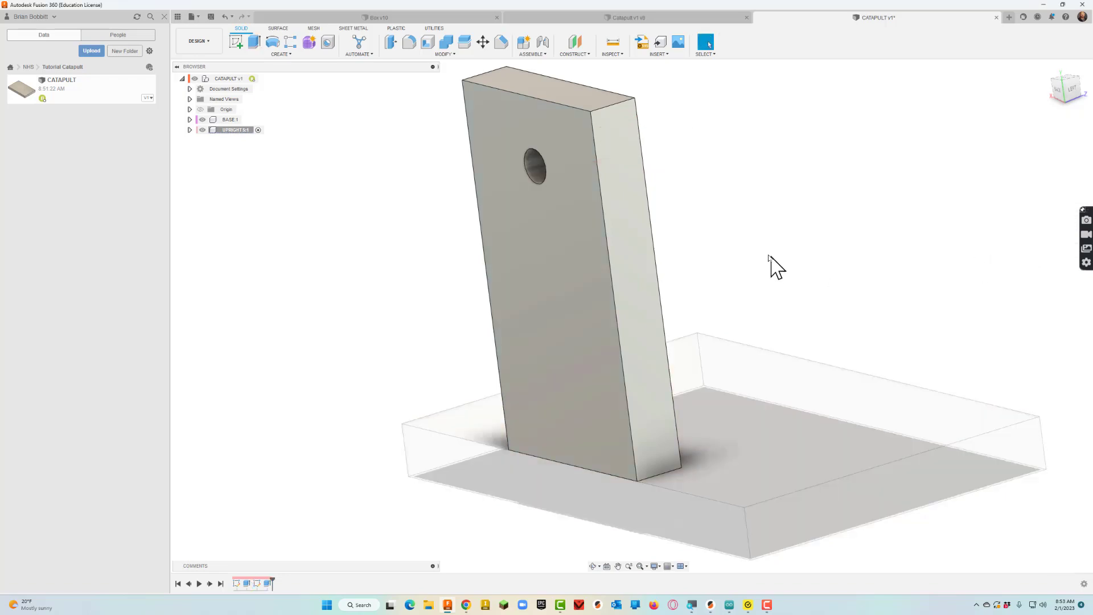
Sketch two squares, about 0.75 in each, in the two upper corners of the upright's broad back face
{"action": "scroll", "coordinate": [772, 256], "scroll_direction": "up", "scroll_amount": 1}
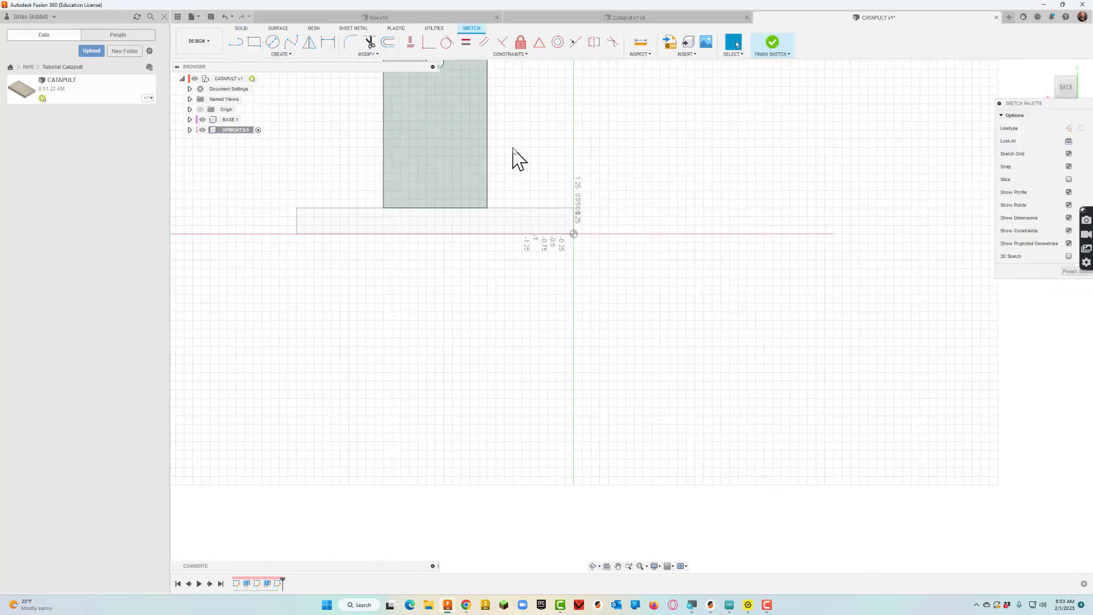
{"action": "scroll", "coordinate": [512, 159], "scroll_direction": "down", "scroll_amount": 5}
{"action": "scroll", "coordinate": [477, 74], "scroll_direction": "up", "scroll_amount": 8}
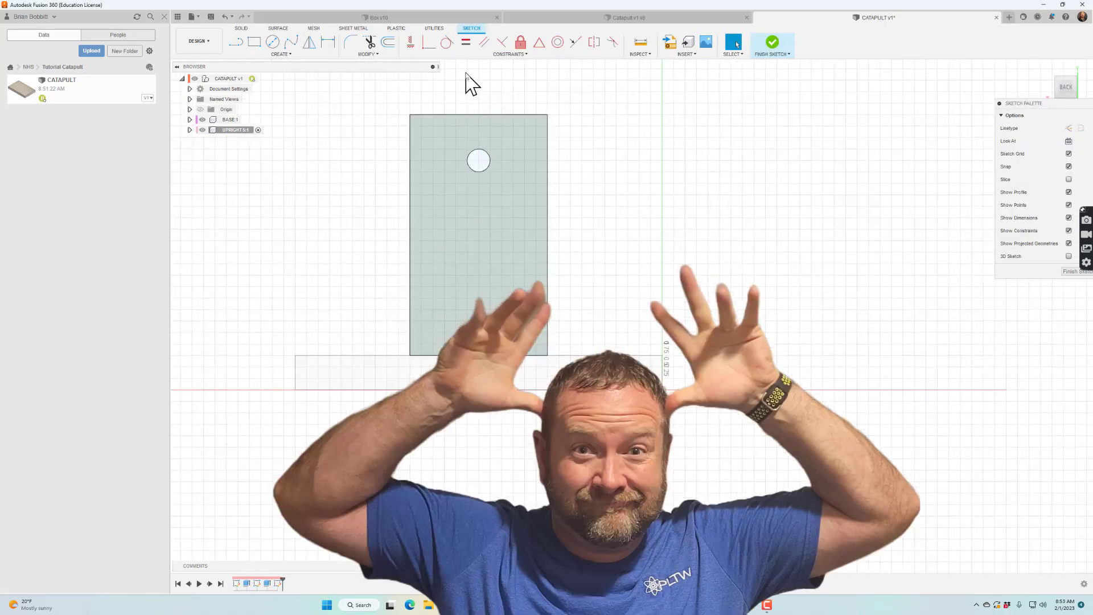
{"action": "scroll", "coordinate": [467, 80], "scroll_direction": "up", "scroll_amount": 6}
{"action": "left_click", "coordinate": [254, 41]}
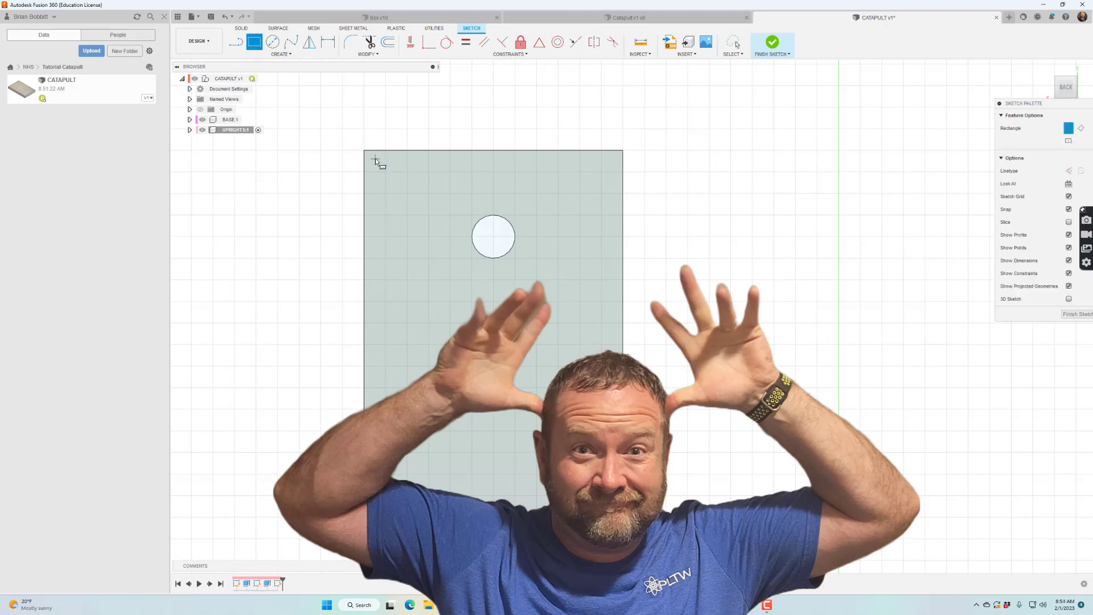
{"action": "left_click", "coordinate": [365, 151]}
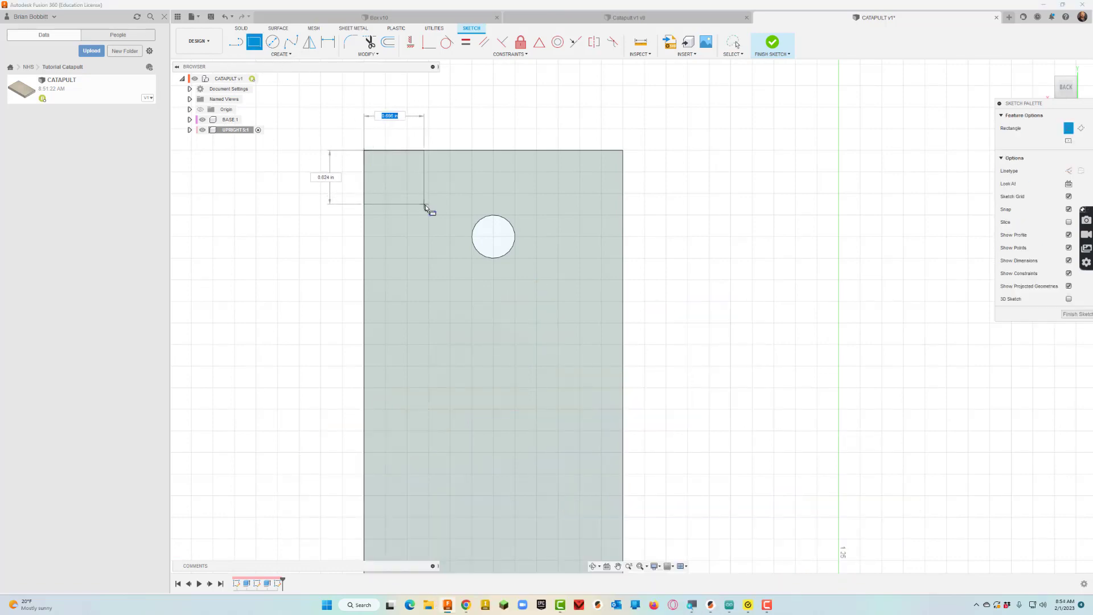
{"action": "left_click", "coordinate": [428, 215]}
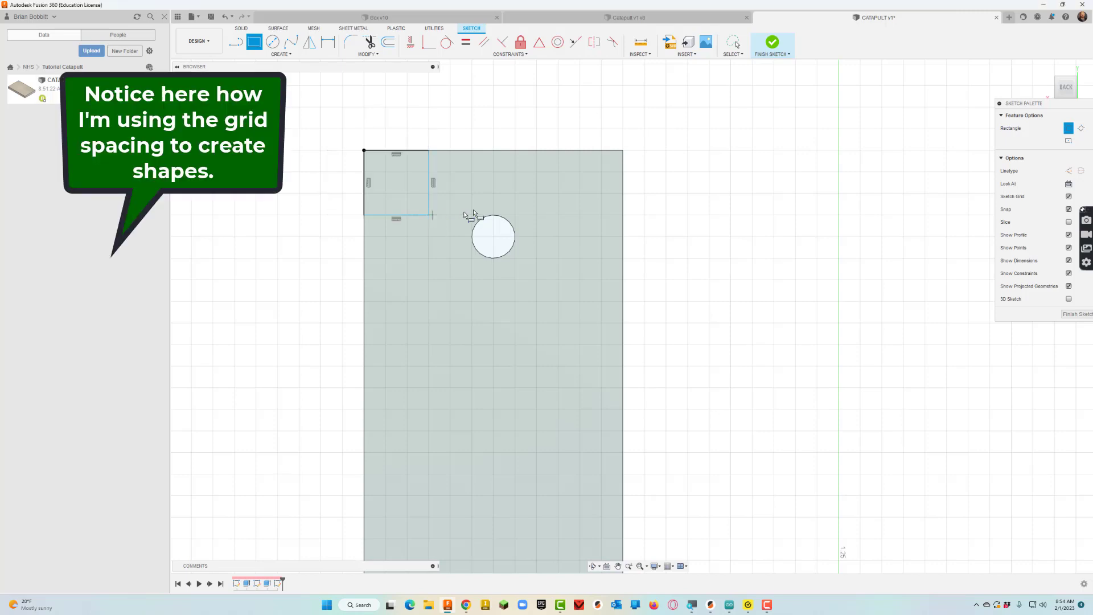
{"action": "left_click", "coordinate": [559, 217]}
Extrude both corner squares through the upright as a -0.80 in cut to notch its top corners
{"action": "key", "text": "e"}
{"action": "left_click", "coordinate": [420, 201]}
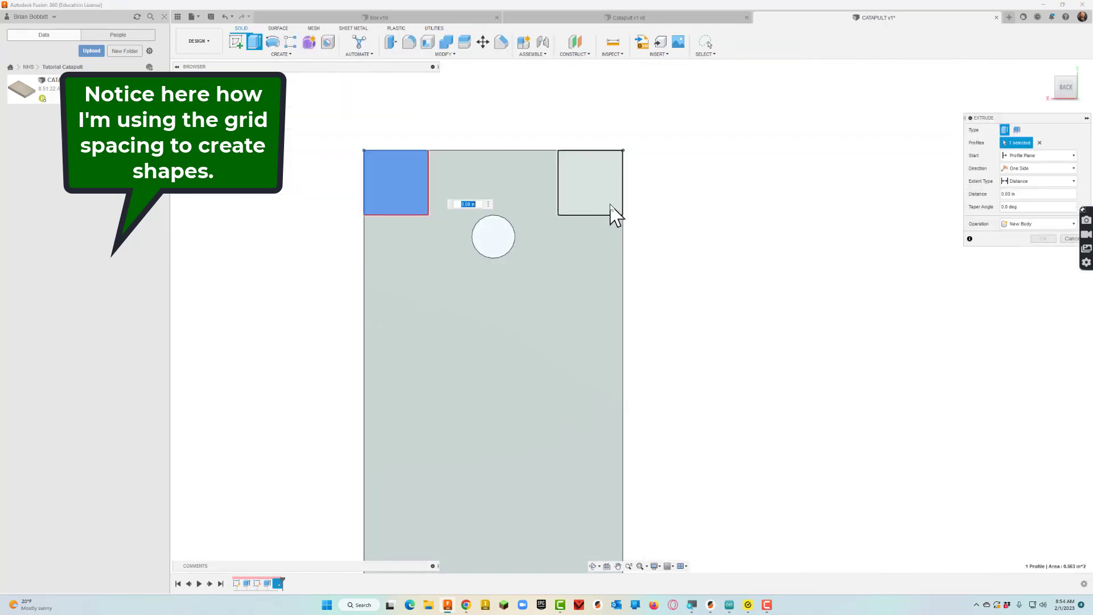
{"action": "left_click", "coordinate": [607, 208]}
{"action": "left_click", "coordinate": [593, 566]}
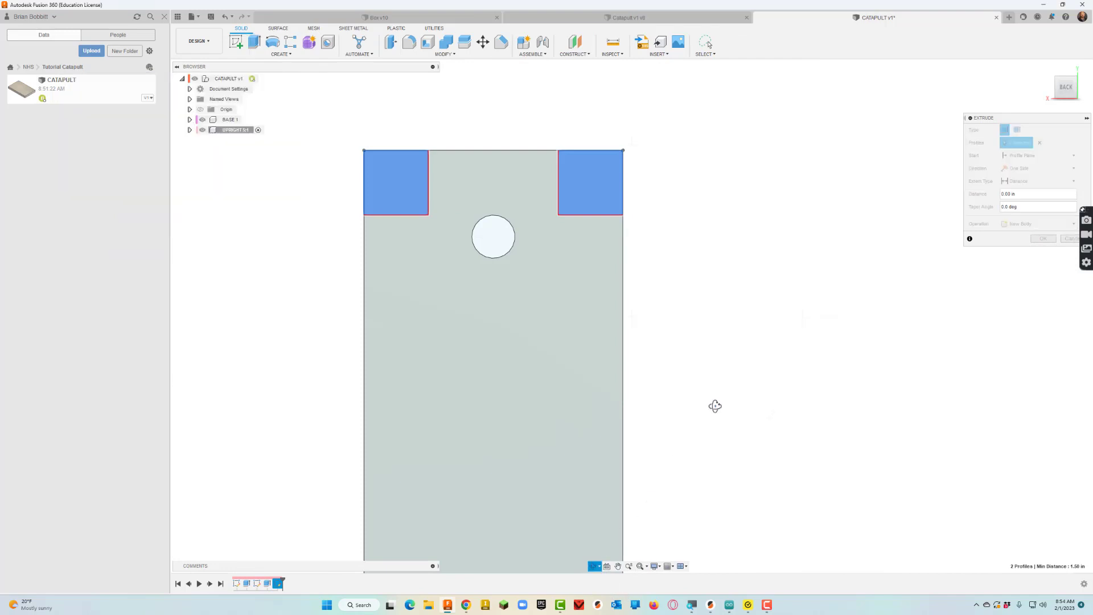
{"action": "left_click_drag", "start_coordinate": [716, 406], "coordinate": [658, 425]}
{"action": "key", "text": "Escape"}
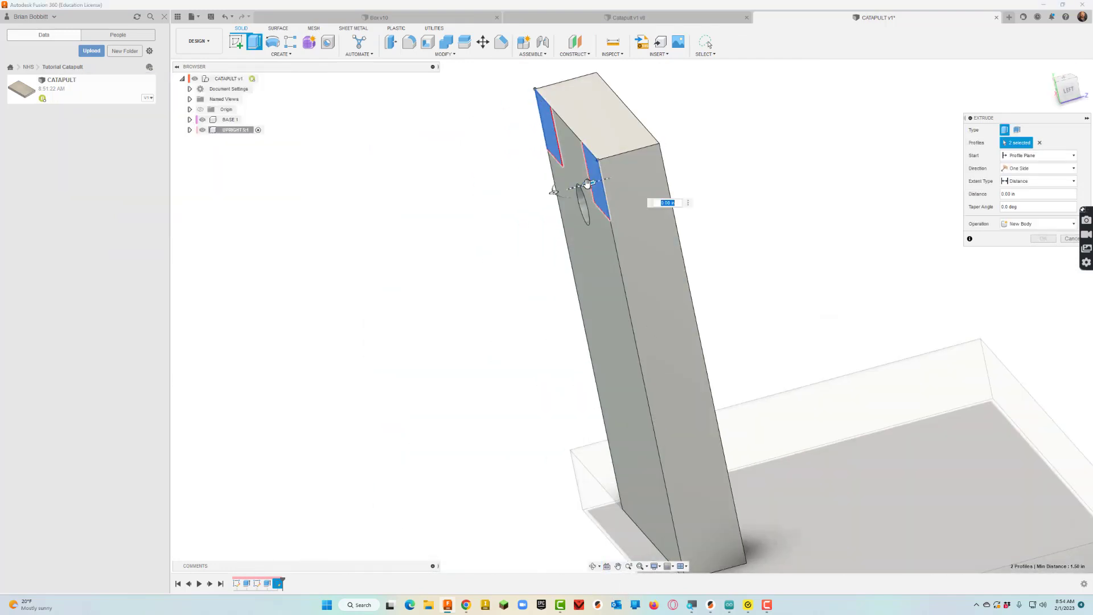
{"action": "left_click_drag", "start_coordinate": [589, 184], "coordinate": [654, 174]}
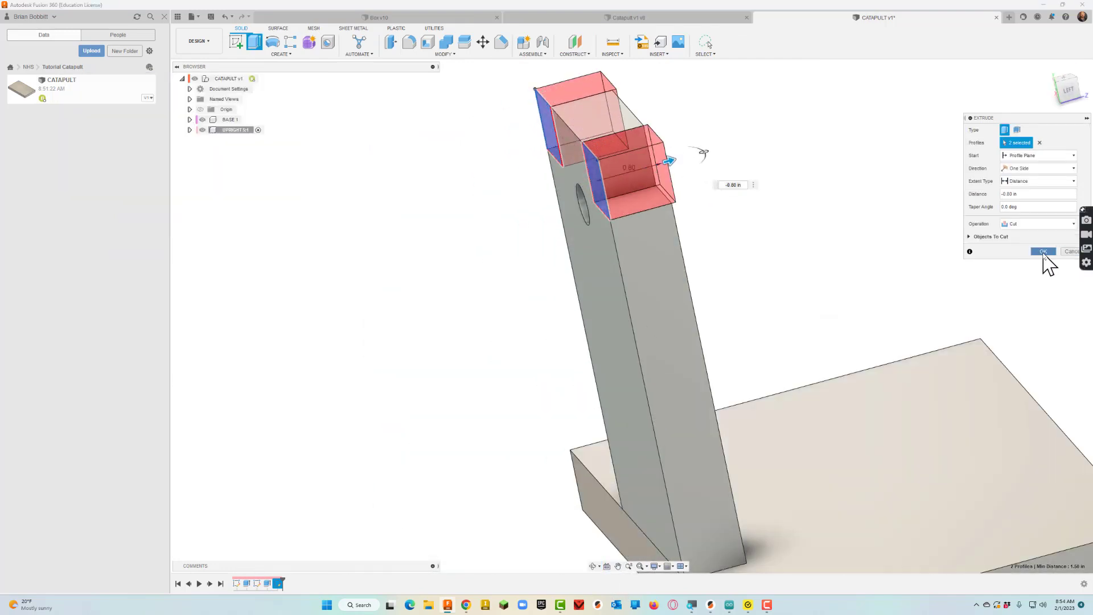
{"action": "left_click", "coordinate": [1043, 251]}
Activate the top-level CATAPULT assembly and move the upright component clear of the base
{"action": "scroll", "coordinate": [727, 285], "scroll_direction": "down", "scroll_amount": 3}
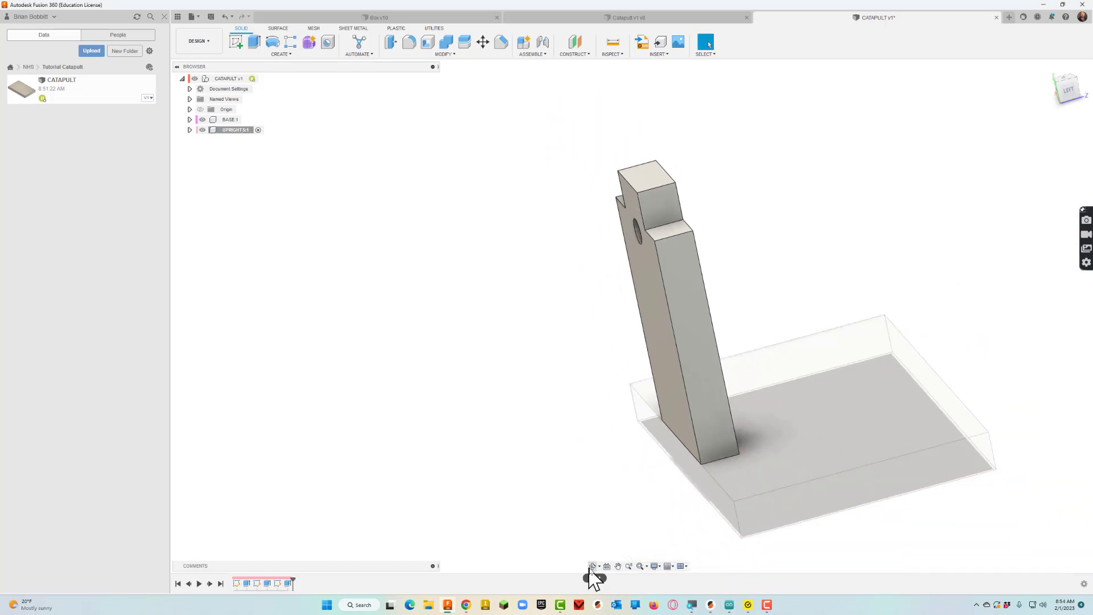
{"action": "left_click", "coordinate": [593, 566]}
{"action": "left_click_drag", "start_coordinate": [655, 456], "coordinate": [765, 483]}
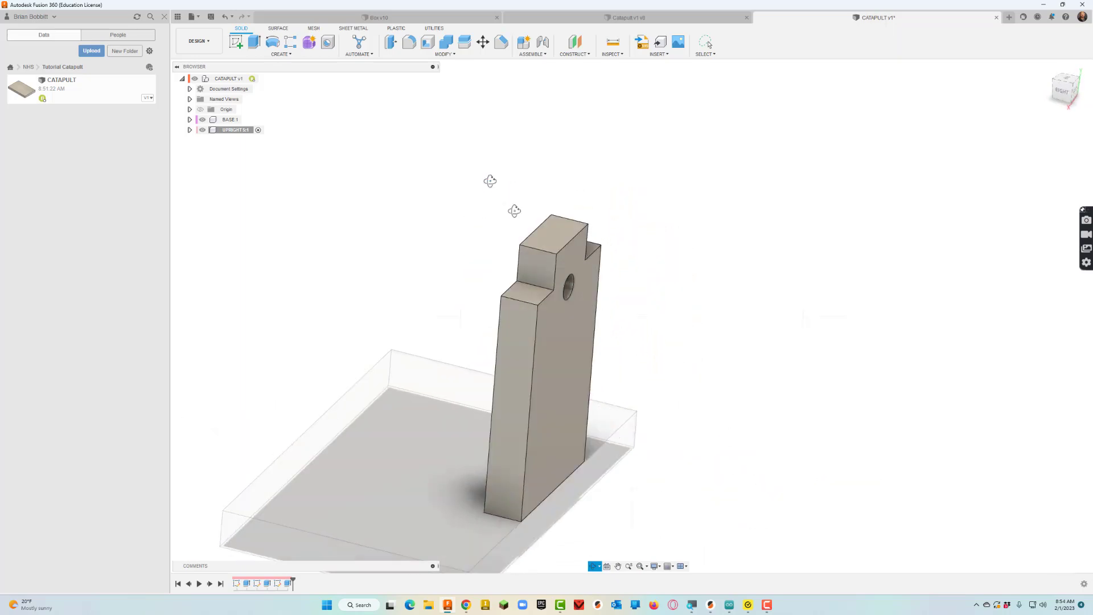
{"action": "key", "text": "Escape"}
{"action": "left_click", "coordinate": [251, 80]}
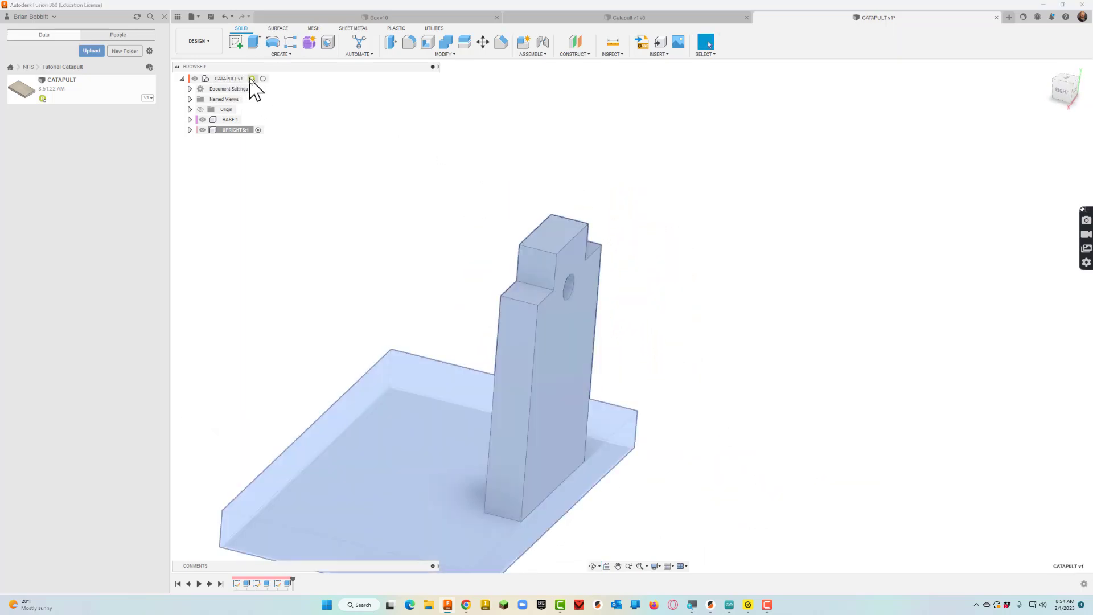
{"action": "scroll", "coordinate": [498, 208], "scroll_direction": "down", "scroll_amount": 3}
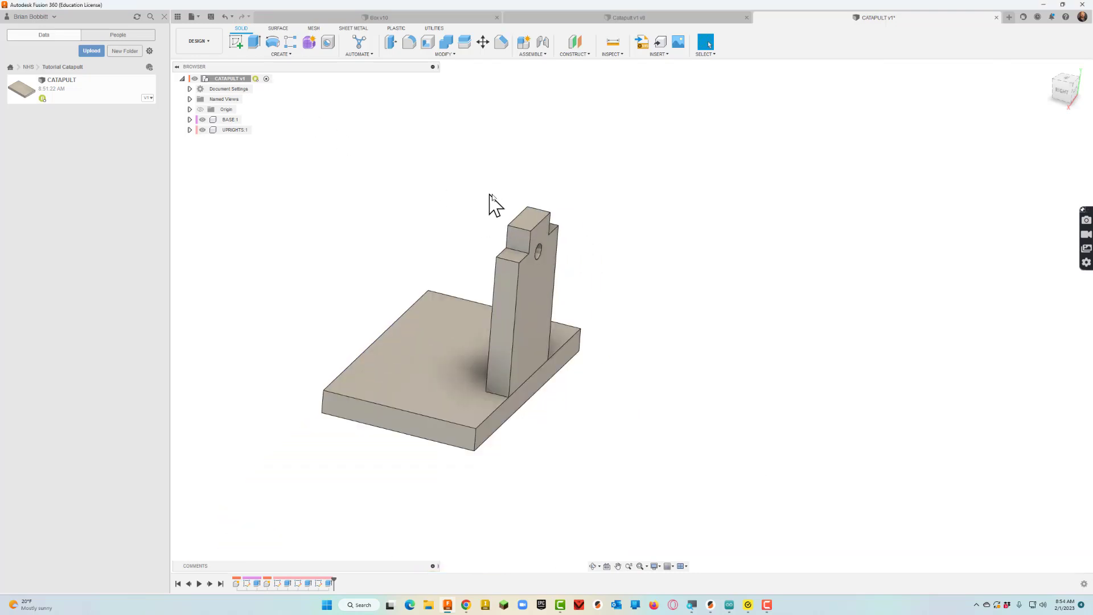
{"action": "left_click_drag", "start_coordinate": [535, 310], "coordinate": [726, 246]}
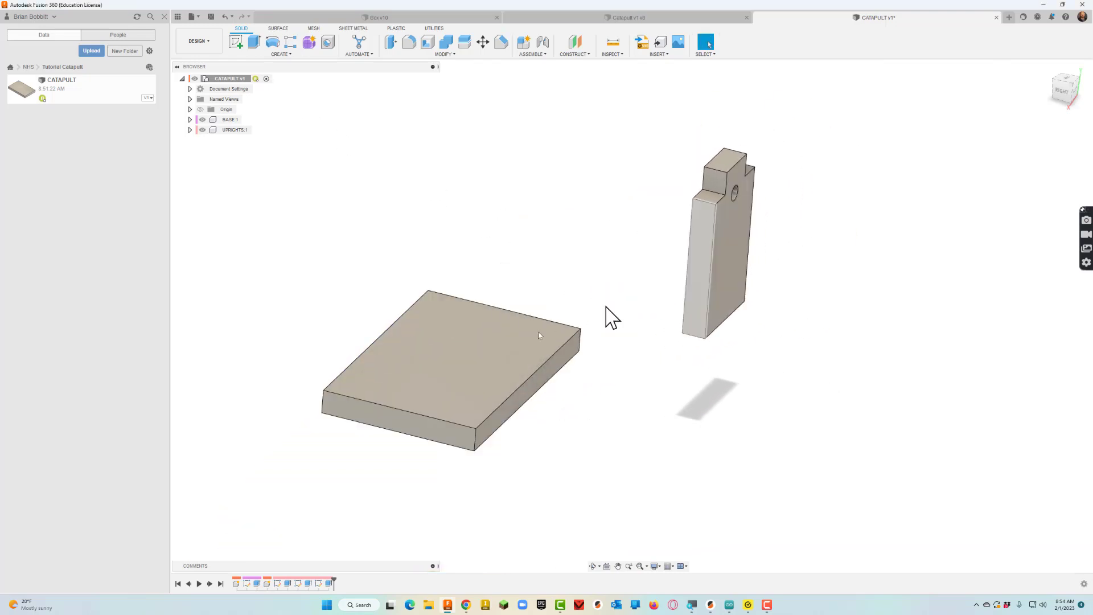
Joint the center of the upright's bottom face to the midpoint of the base's long top edge nearest the upright
{"action": "left_click", "coordinate": [594, 566]}
{"action": "left_click_drag", "start_coordinate": [712, 368], "coordinate": [685, 311]}
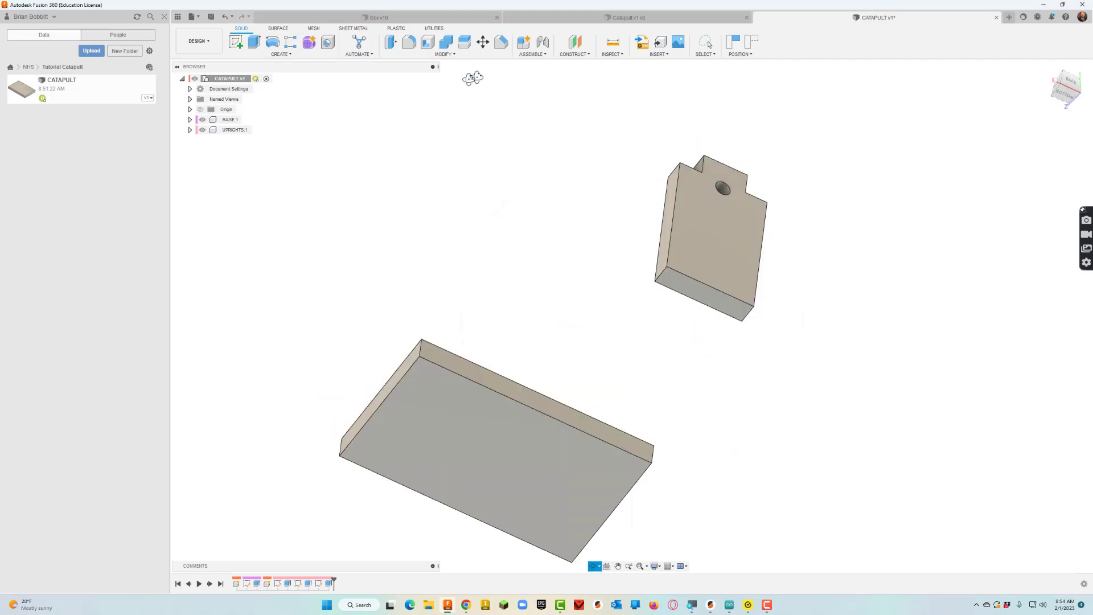
{"action": "key", "text": "Escape"}
{"action": "left_click", "coordinate": [546, 41]}
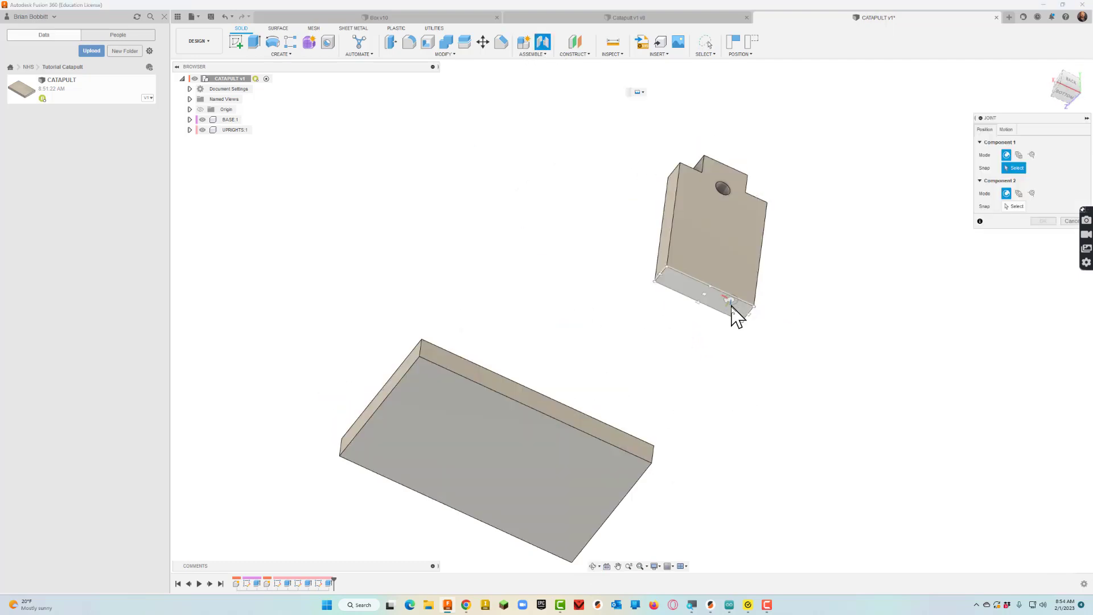
{"action": "left_click", "coordinate": [713, 304]}
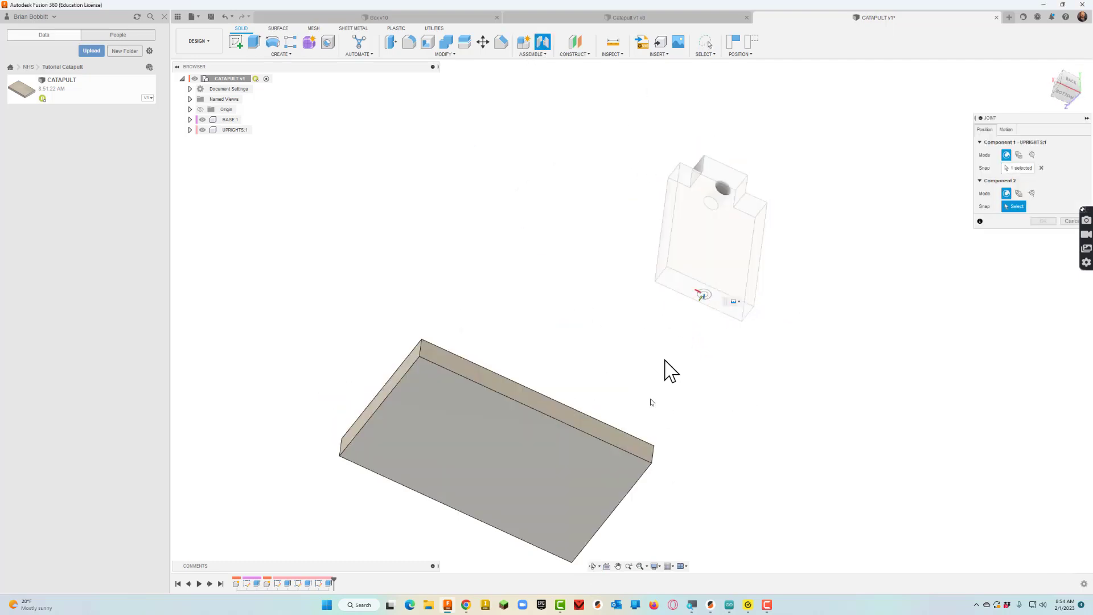
{"action": "left_click", "coordinate": [594, 566]}
{"action": "left_click_drag", "start_coordinate": [627, 512], "coordinate": [527, 391]}
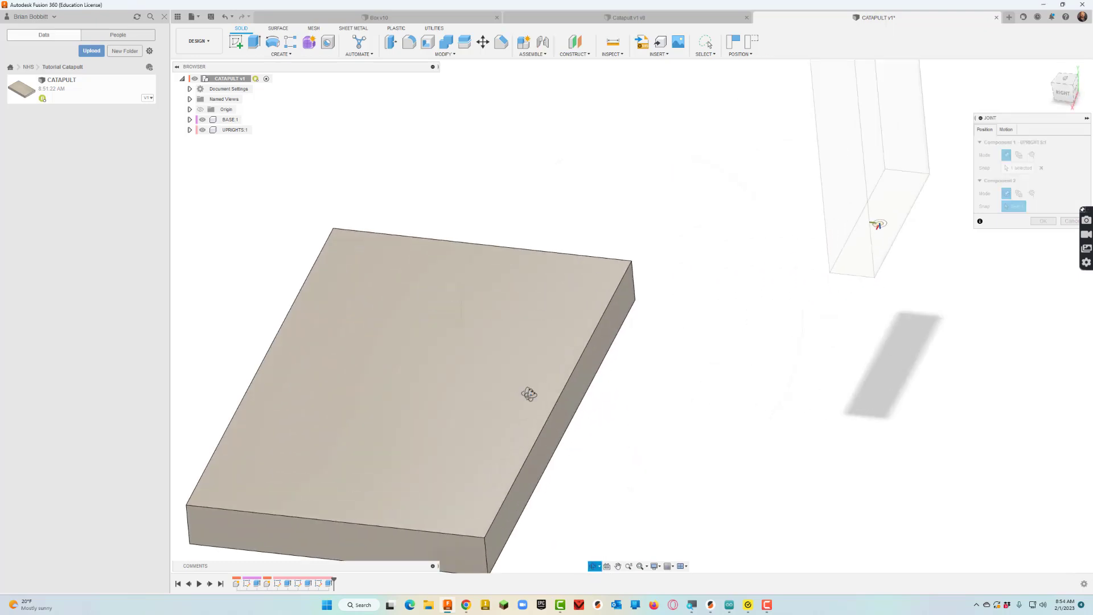
{"action": "key", "text": "Escape"}
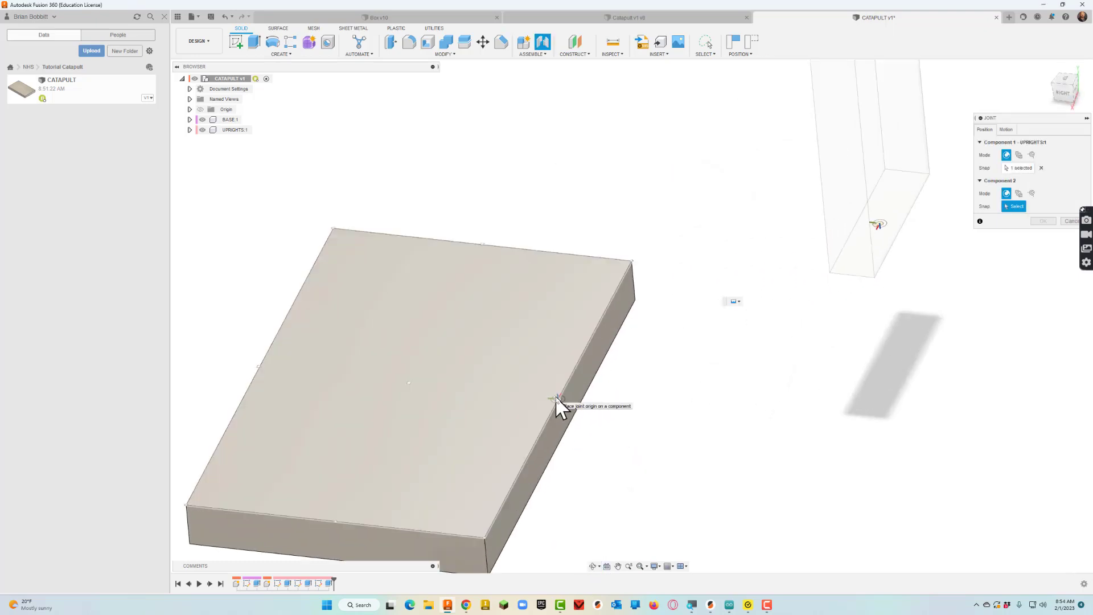
{"action": "left_click", "coordinate": [557, 400]}
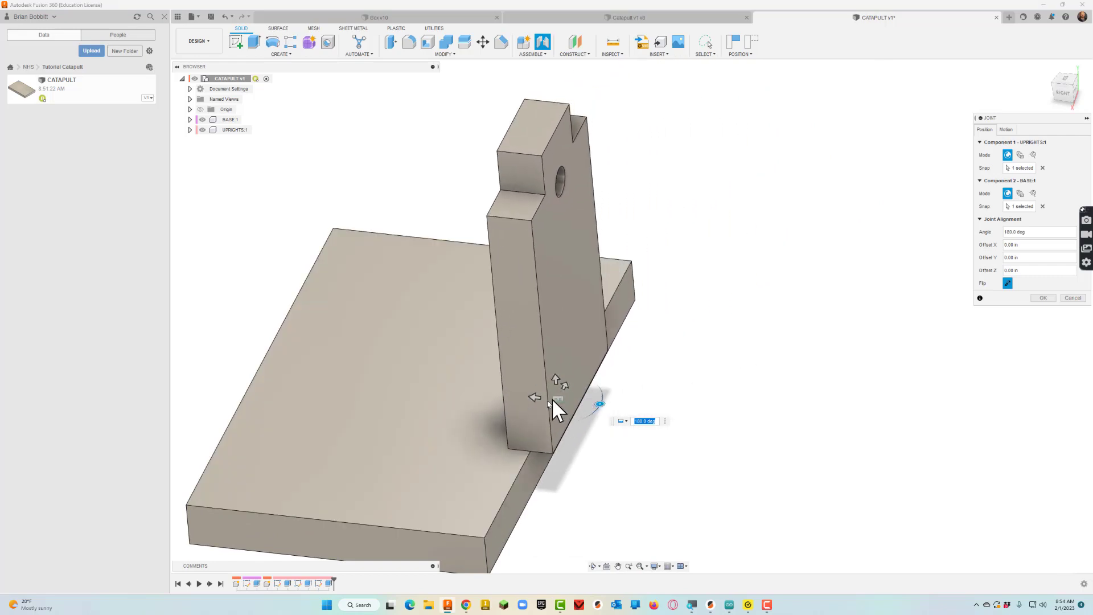
Offset the upright joint 0.375 in along Y, inward from the base edge, and accept the joint
{"action": "left_click_drag", "start_coordinate": [537, 395], "coordinate": [511, 396]}
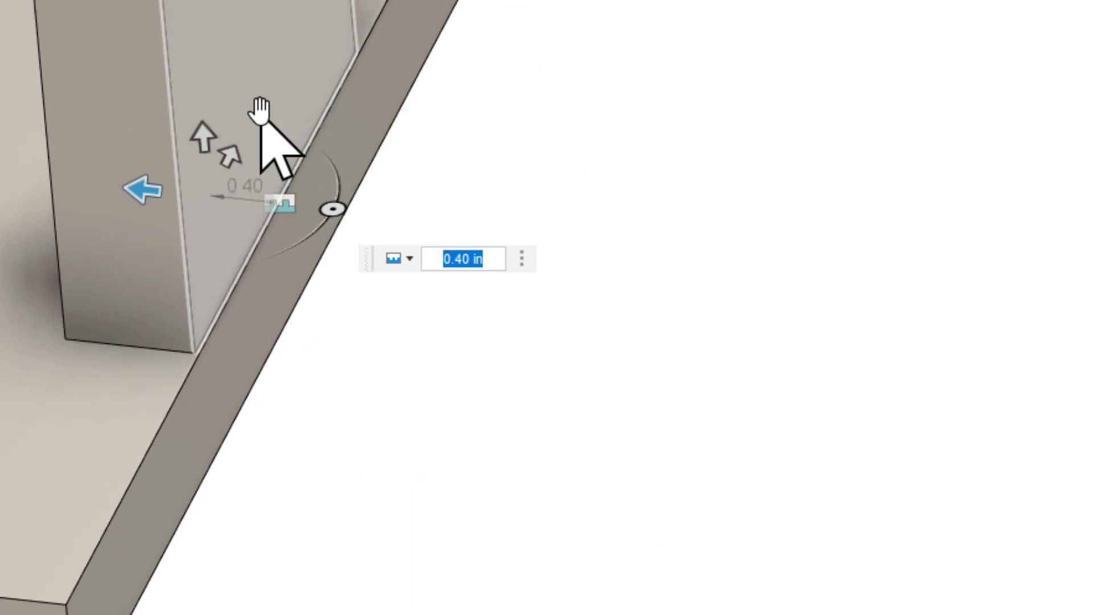
{"action": "type", "text": ".375"}
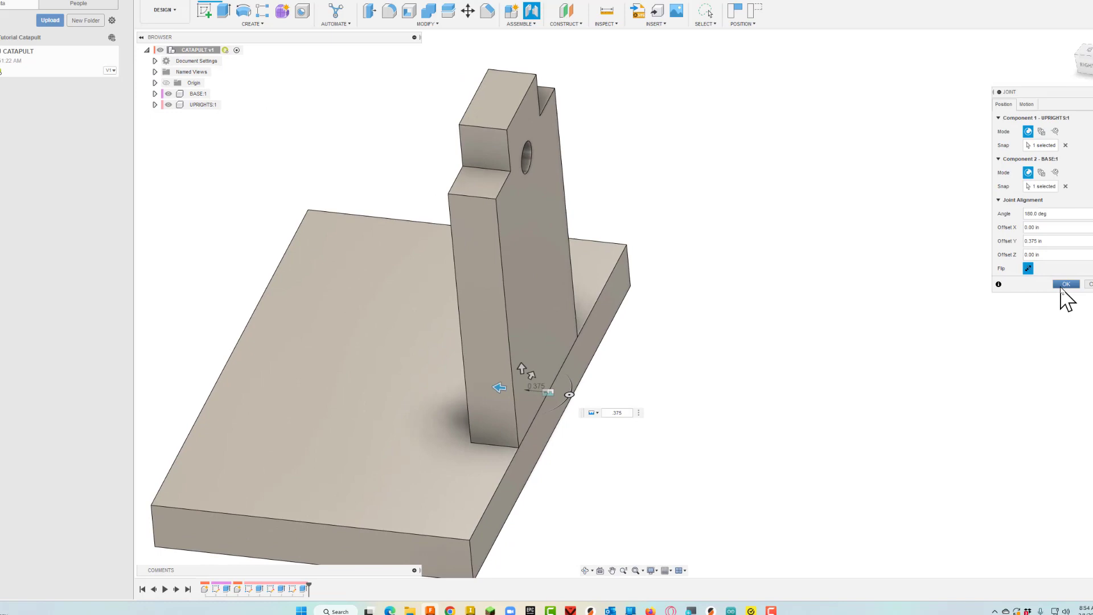
{"action": "left_click", "coordinate": [1062, 285]}
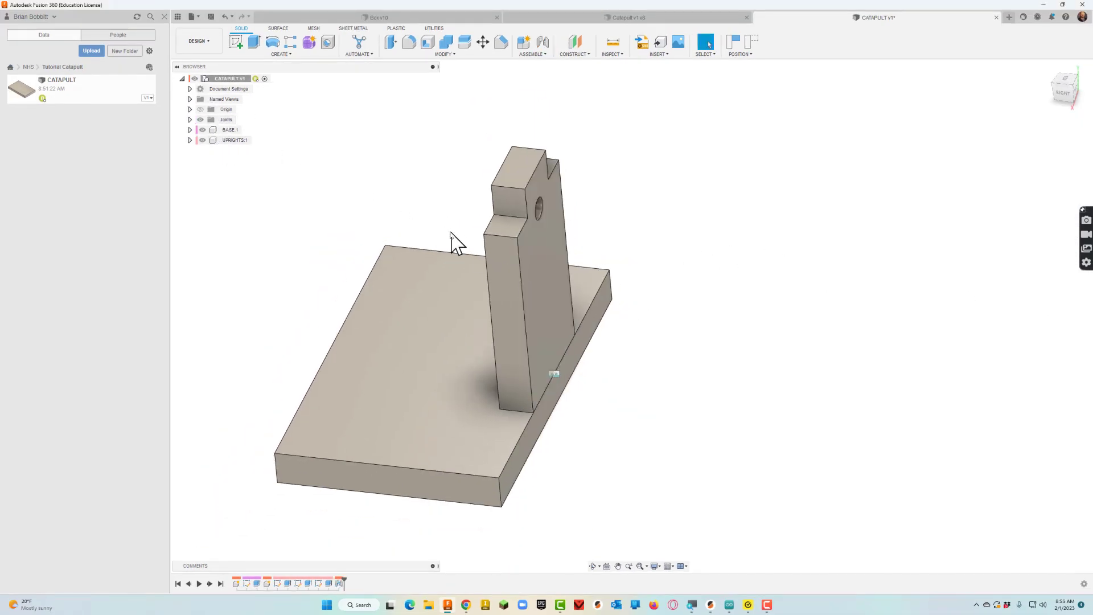
Paste a copy of the UPRIGHTS component, capturing the current positions, and move the copy about -6.30 in along Z off the base
{"action": "right_click", "coordinate": [226, 142]}
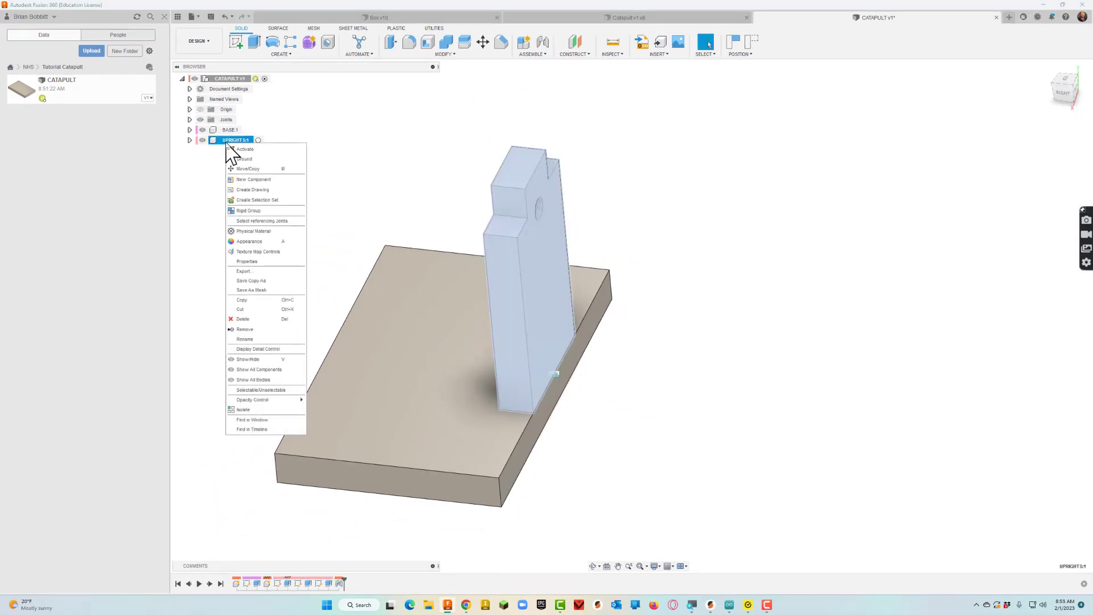
{"action": "left_click", "coordinate": [241, 301]}
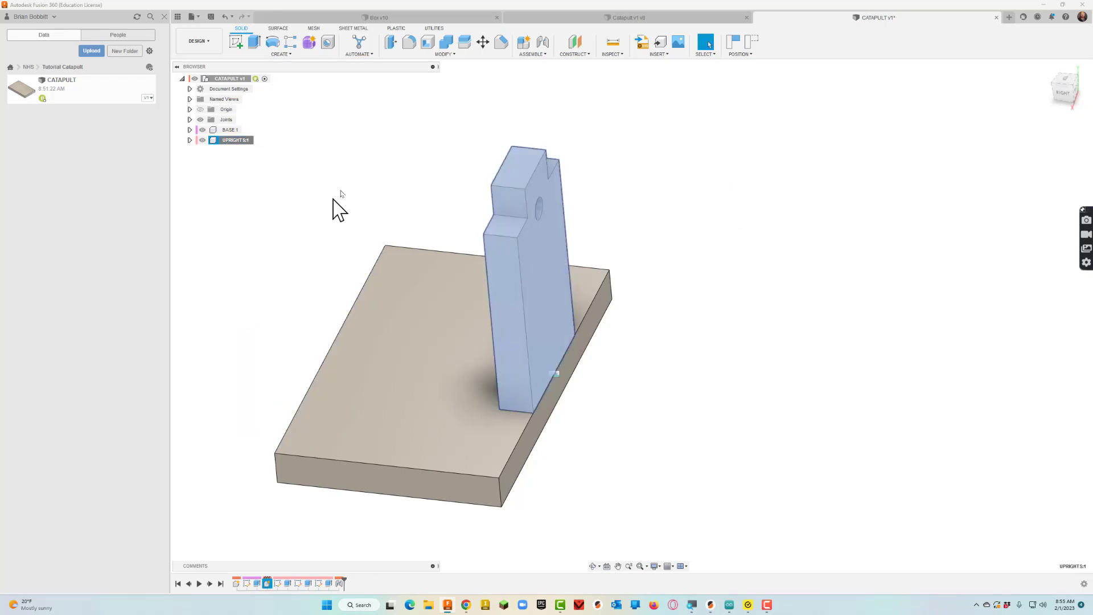
{"action": "right_click", "coordinate": [750, 322]}
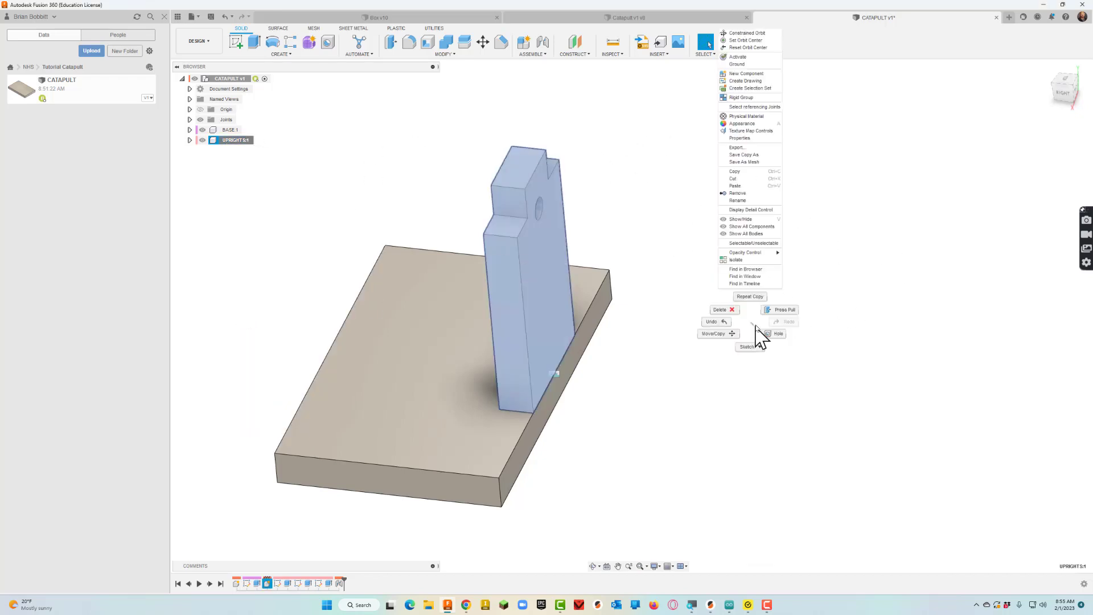
{"action": "left_click", "coordinate": [740, 186]}
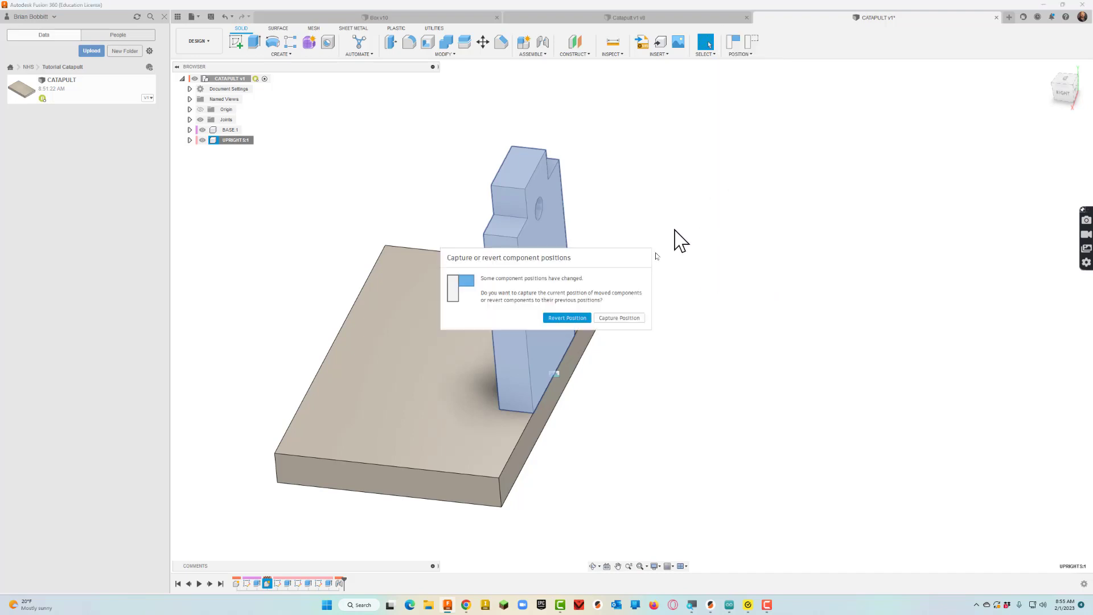
{"action": "left_click", "coordinate": [620, 318]}
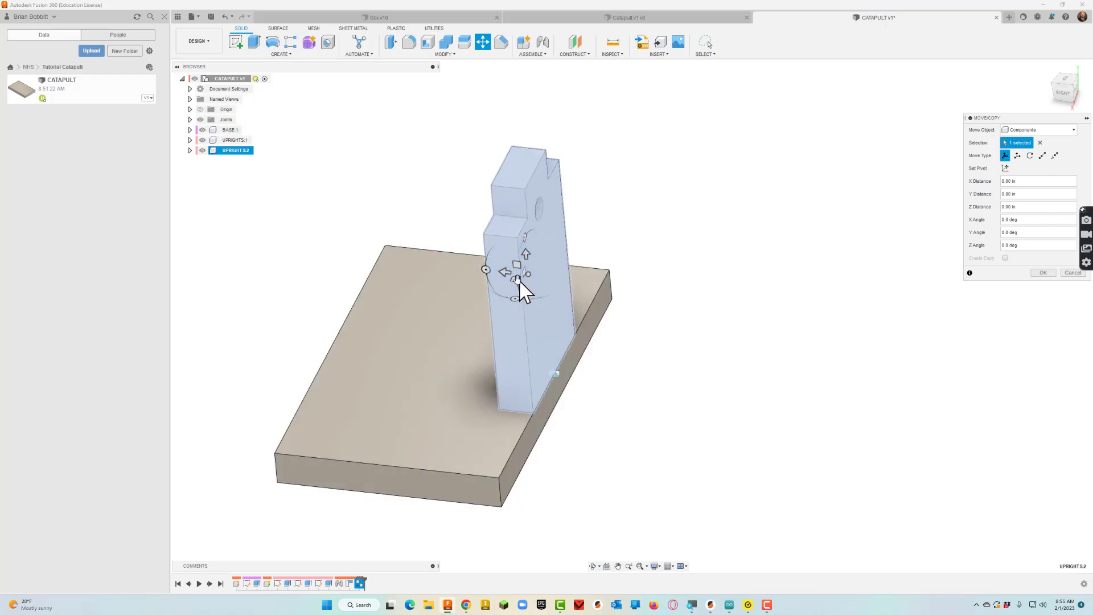
{"action": "left_click_drag", "start_coordinate": [506, 272], "coordinate": [788, 279]}
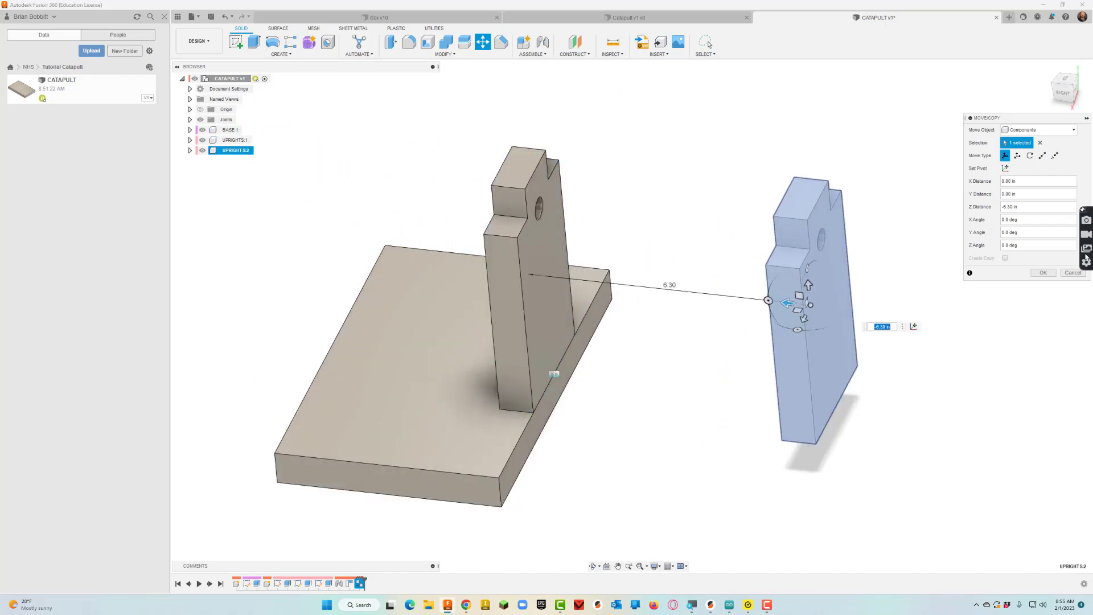
{"action": "left_click", "coordinate": [1043, 273]}
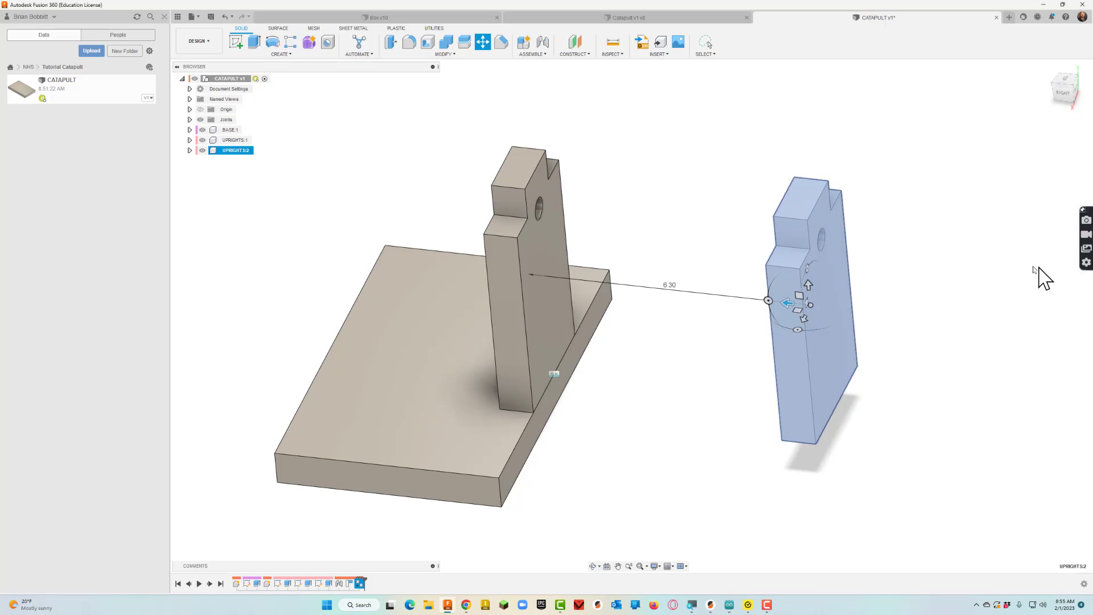
Joint the center of the copied upright's bottom face to the midpoint of the base's long top edge opposite the first upright
{"action": "left_click", "coordinate": [595, 566]}
{"action": "left_click_drag", "start_coordinate": [644, 467], "coordinate": [667, 391]}
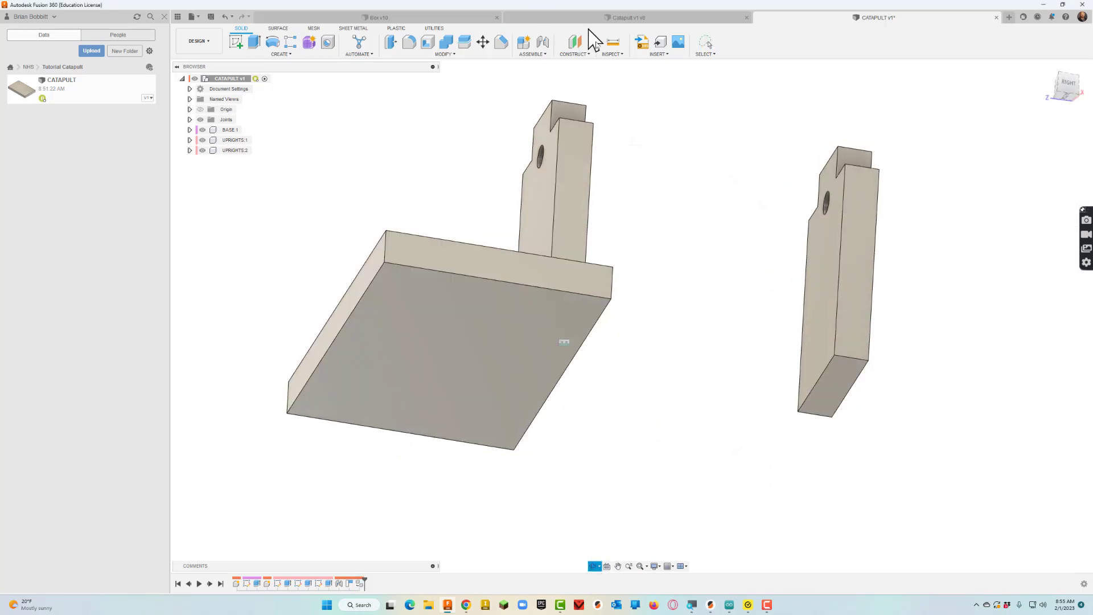
{"action": "left_click", "coordinate": [543, 43]}
{"action": "left_click", "coordinate": [826, 389]}
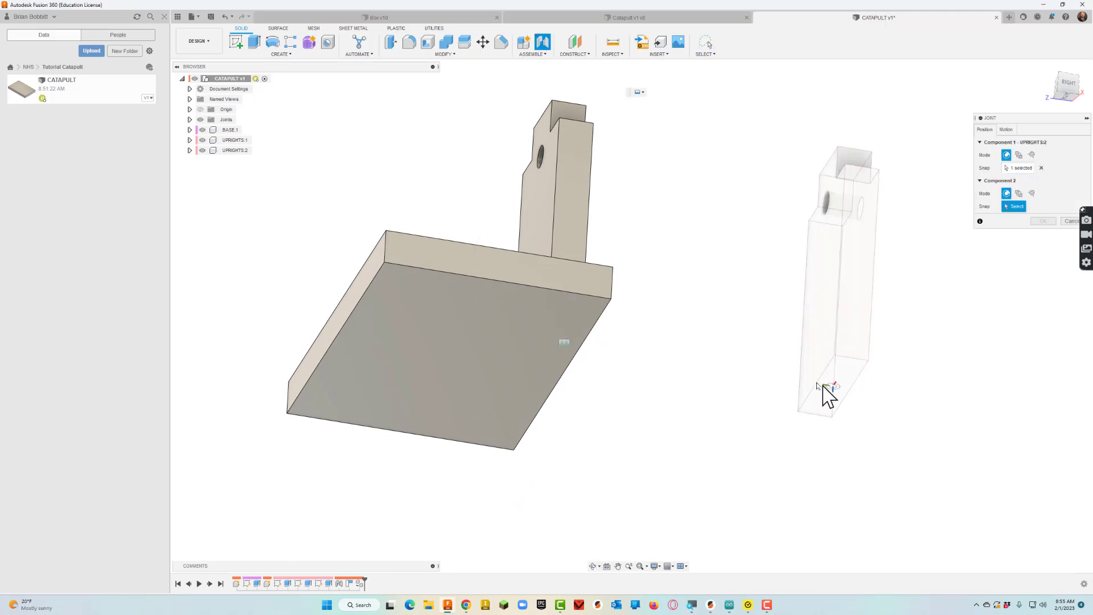
{"action": "left_click", "coordinate": [595, 566]}
{"action": "left_click_drag", "start_coordinate": [607, 378], "coordinate": [639, 427]}
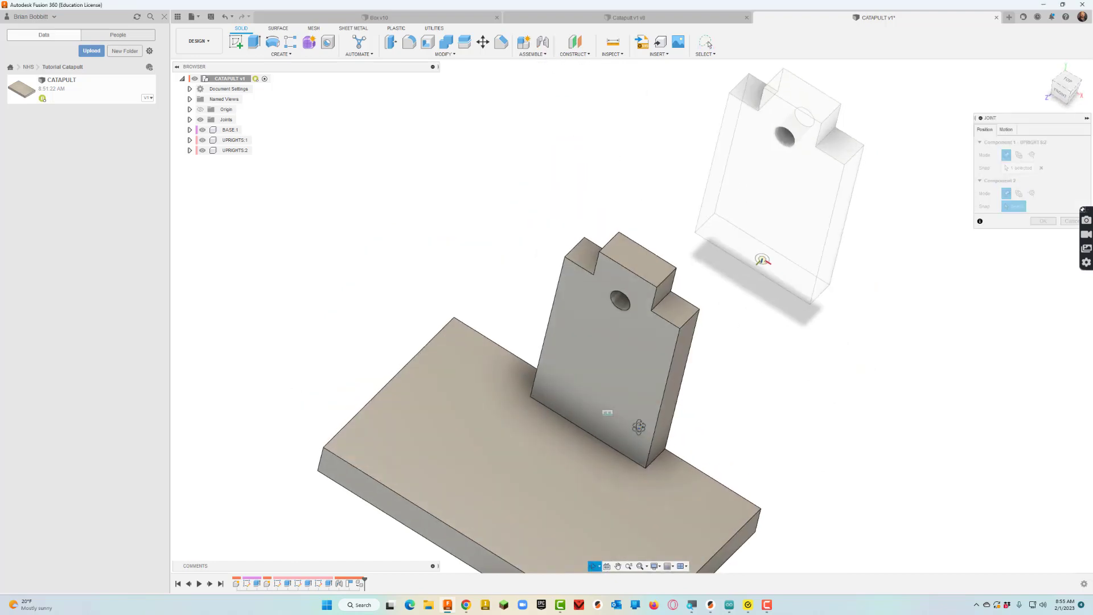
{"action": "middle_click_drag", "start_coordinate": [639, 428], "coordinate": [638, 416], "text": "shift"}
{"action": "left_click", "coordinate": [488, 481]}
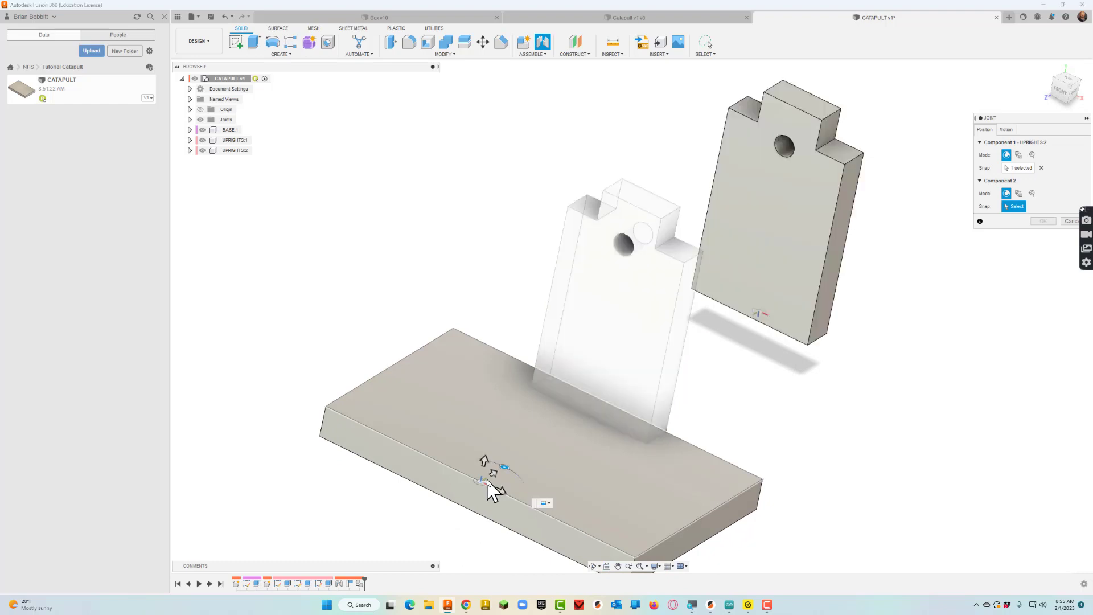
{"action": "left_click", "coordinate": [488, 483]}
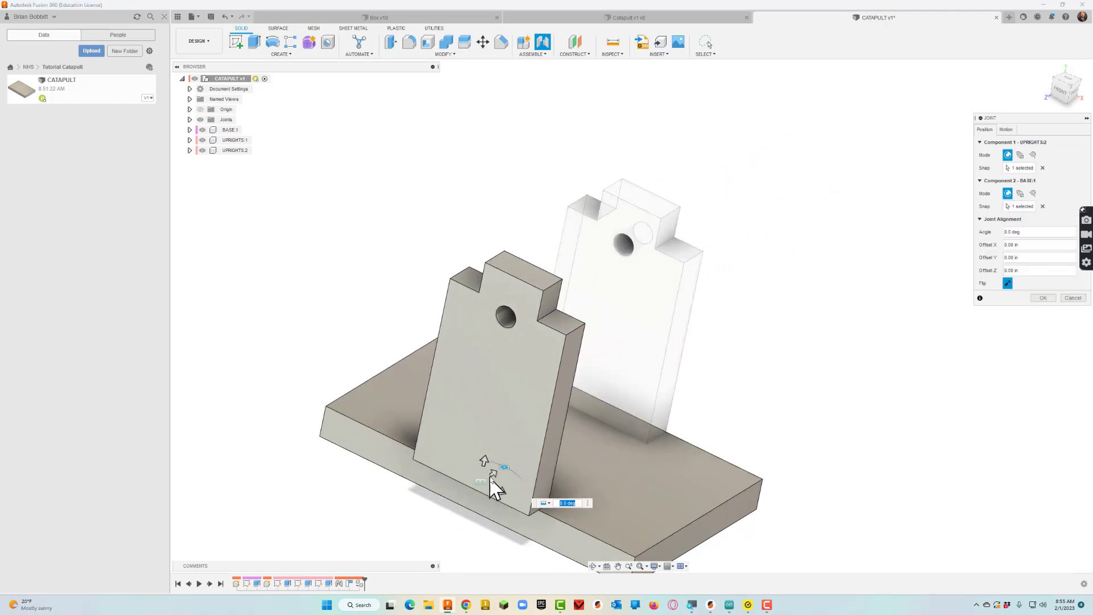
Offset the second upright's joint 0.375 in along Y, inward from the base edge, and accept the joint
{"action": "left_click_drag", "start_coordinate": [492, 473], "coordinate": [499, 470]}
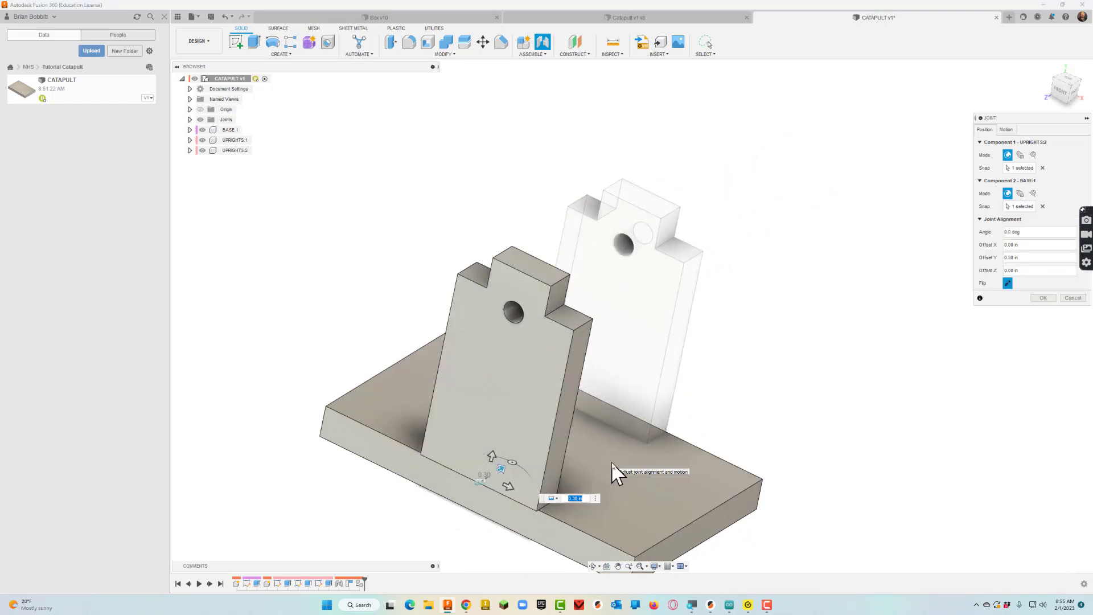
{"action": "type", "text": ".375"}
{"action": "key", "text": "Return"}
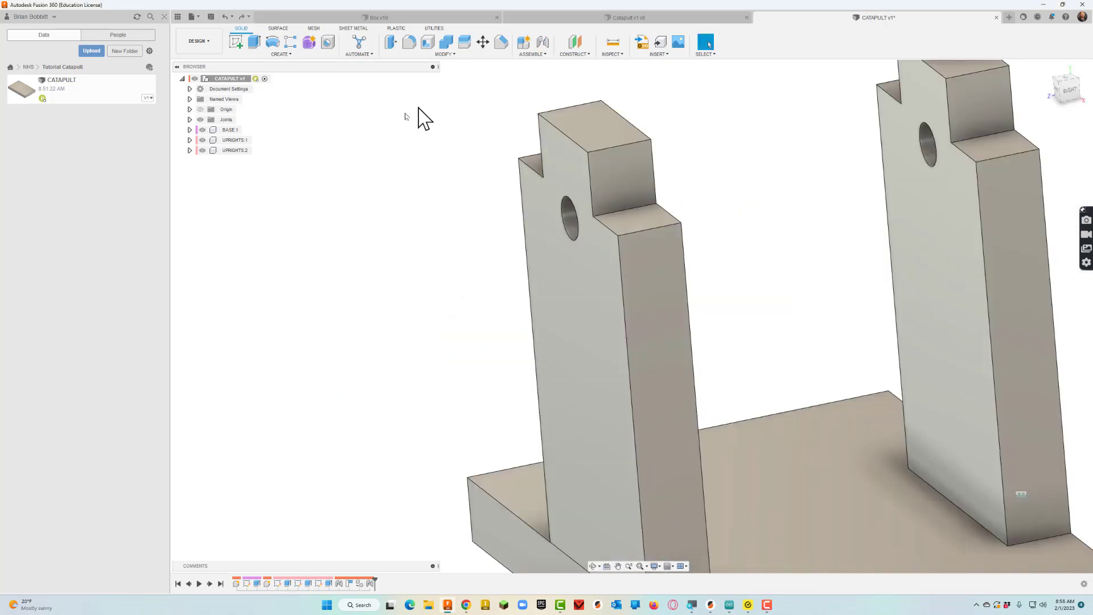
Create an internal component named AXLE and sketch a 0.500 in diameter circle in it, matching the hole on the near upright's outer face
{"action": "left_click", "coordinate": [528, 48]}
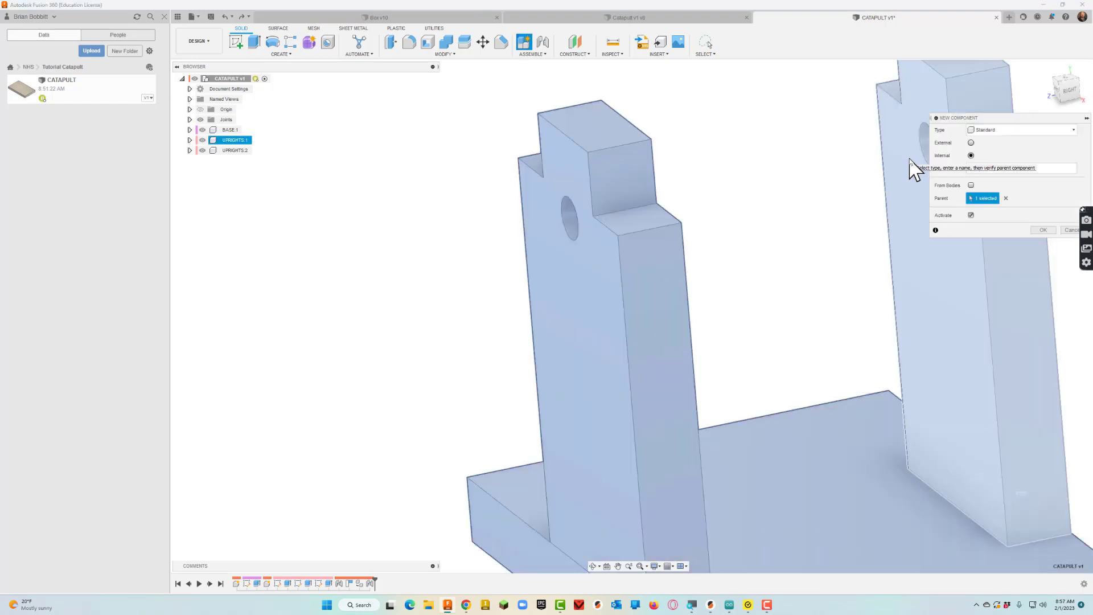
{"action": "left_click", "coordinate": [1046, 231]}
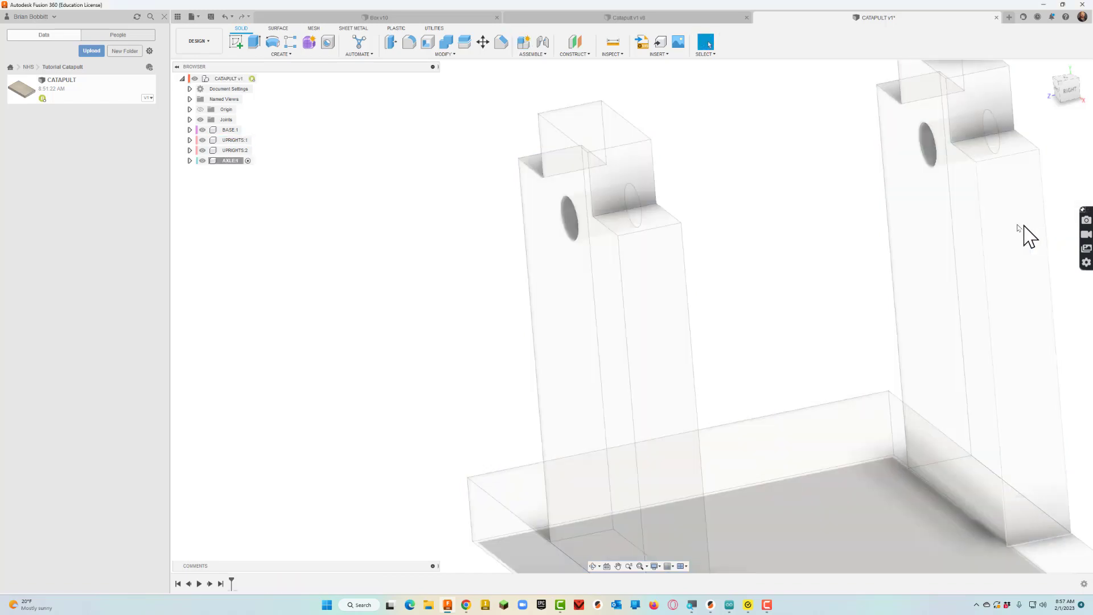
{"action": "left_click", "coordinate": [236, 41]}
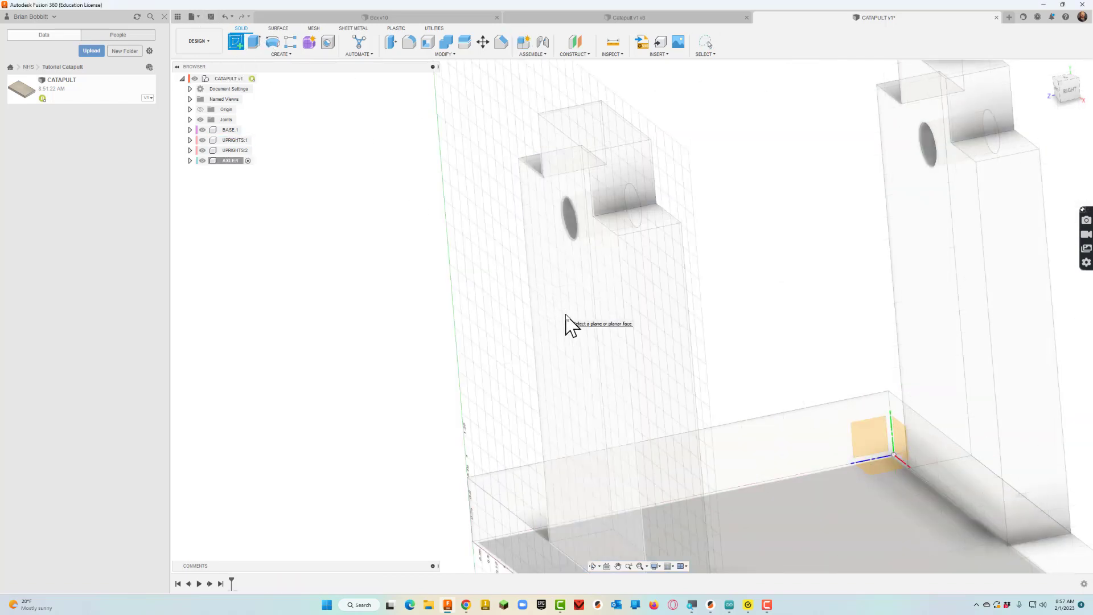
{"action": "left_click", "coordinate": [566, 315]}
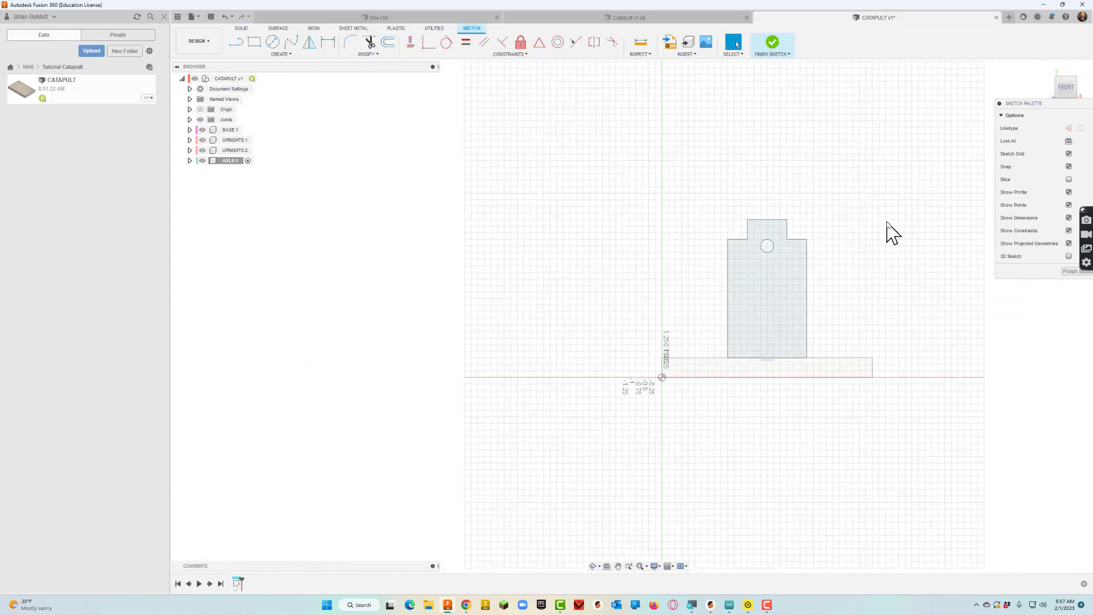
{"action": "left_click", "coordinate": [273, 43]}
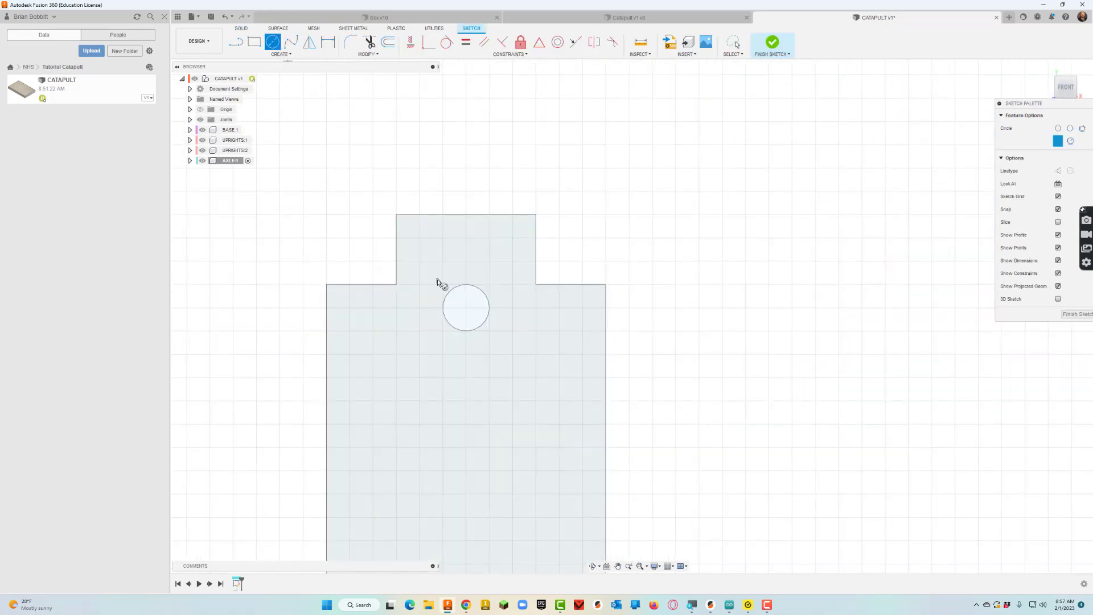
{"action": "left_click", "coordinate": [466, 308]}
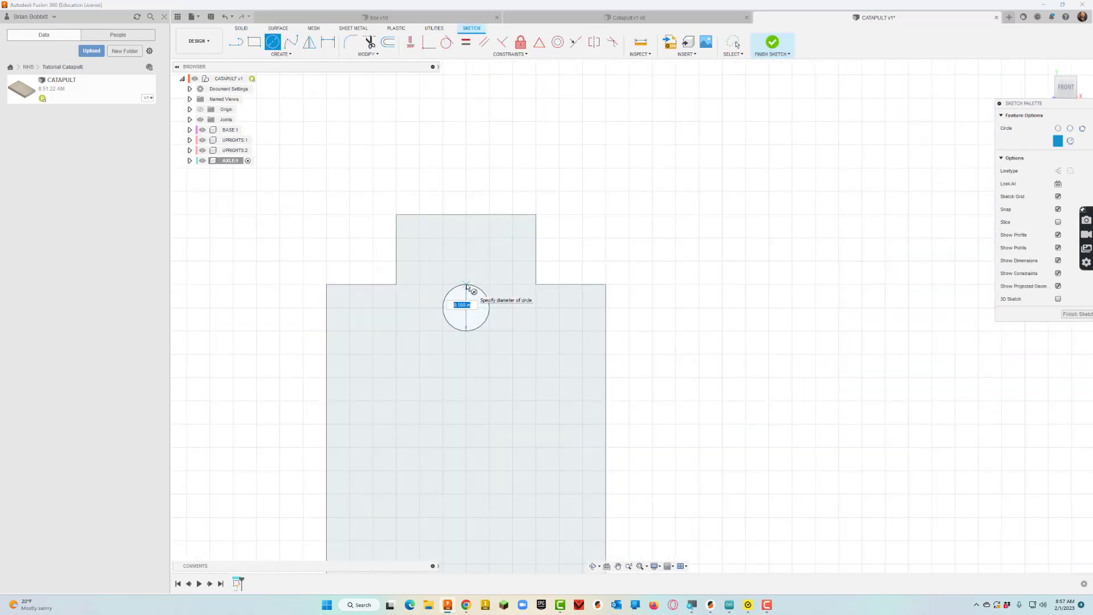
Extrude the axle circle as a new body, about 4.7 in through the near upright toward the far upright's hole
{"action": "key", "text": "e"}
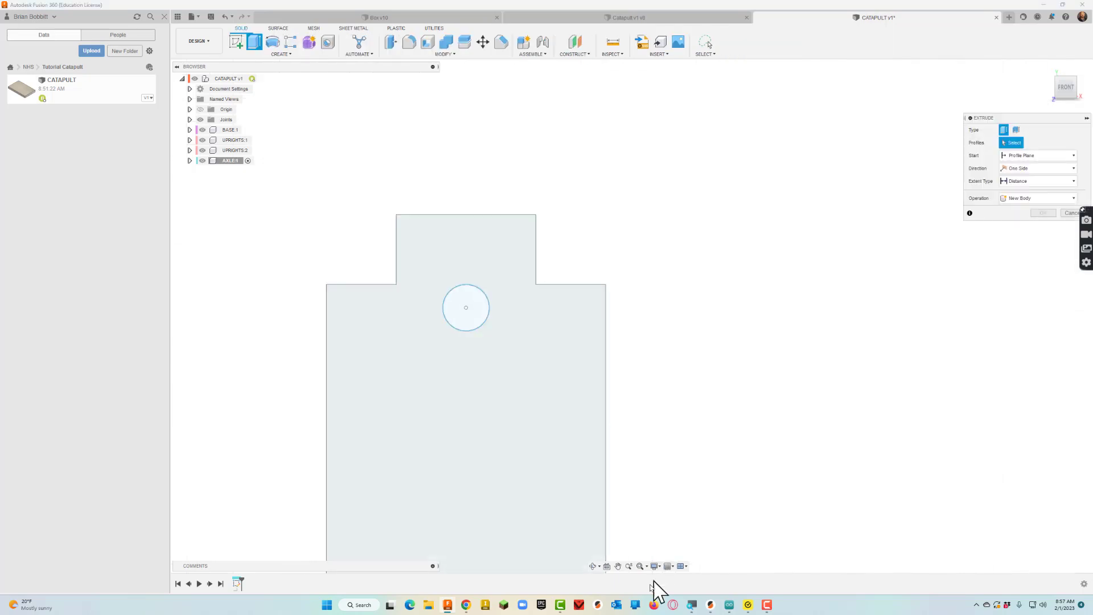
{"action": "left_click", "coordinate": [593, 566]}
{"action": "left_click_drag", "start_coordinate": [671, 501], "coordinate": [665, 454]}
{"action": "key", "text": "Escape"}
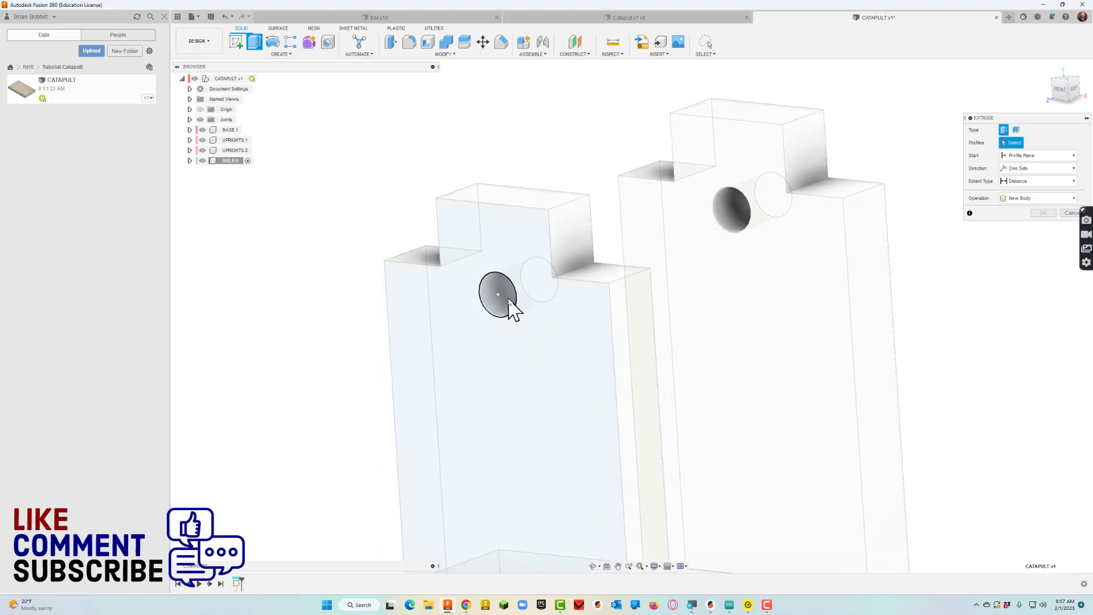
{"action": "left_click", "coordinate": [502, 303]}
{"action": "left_click_drag", "start_coordinate": [494, 296], "coordinate": [709, 226]}
{"action": "left_click_drag", "start_coordinate": [501, 299], "coordinate": [762, 199]}
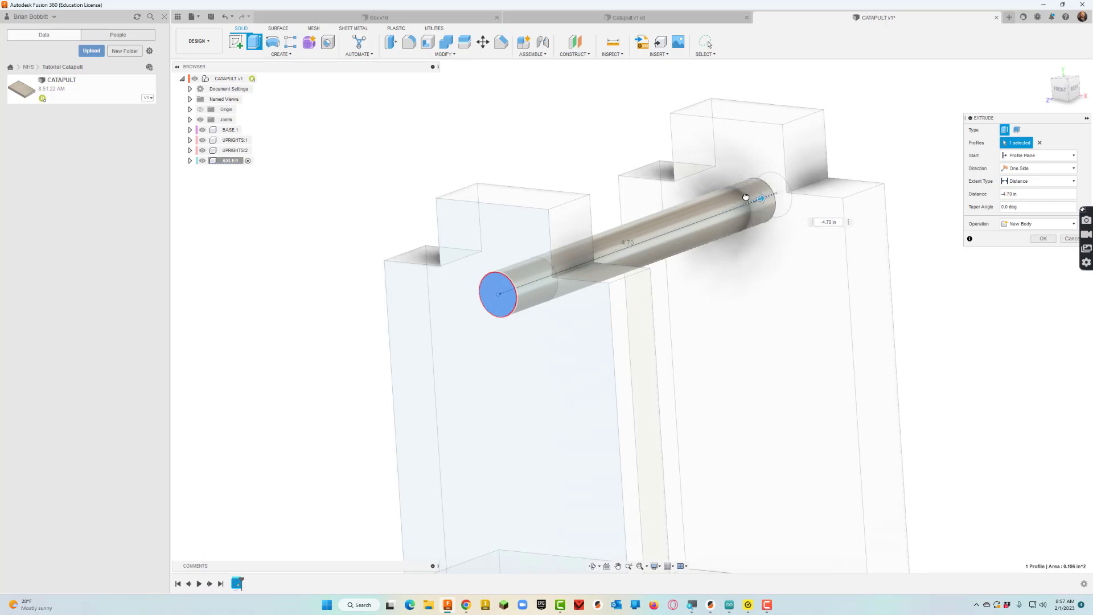
Extend the axle extrusion to -5.00 in, reaching the far upright's outer face, and accept it
{"action": "left_click", "coordinate": [593, 566]}
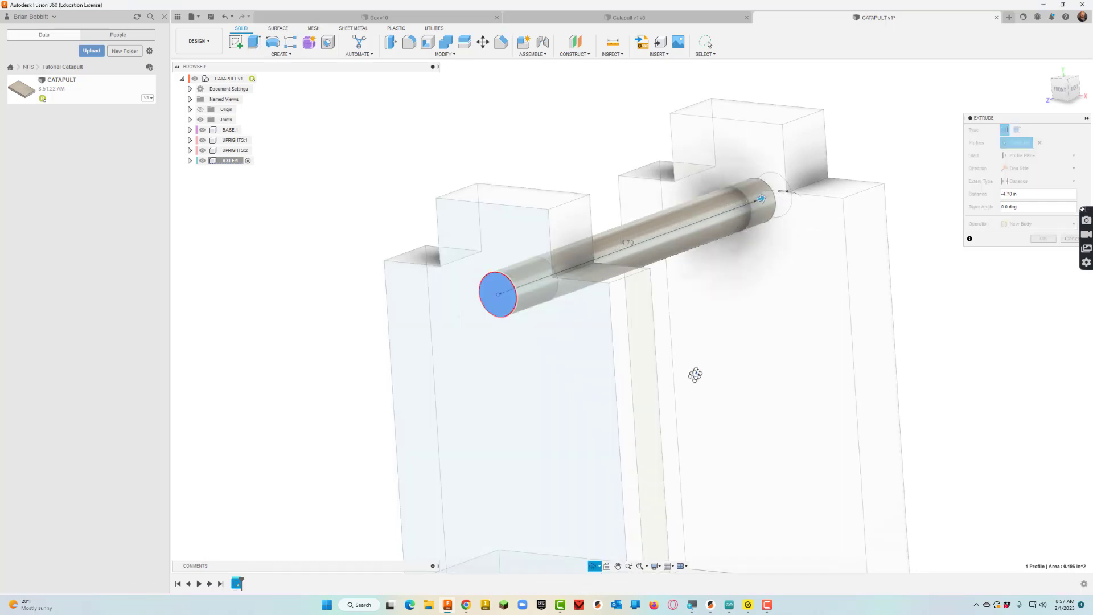
{"action": "left_click_drag", "start_coordinate": [696, 374], "coordinate": [650, 380]}
{"action": "scroll", "coordinate": [718, 398], "scroll_direction": "down", "scroll_amount": 5}
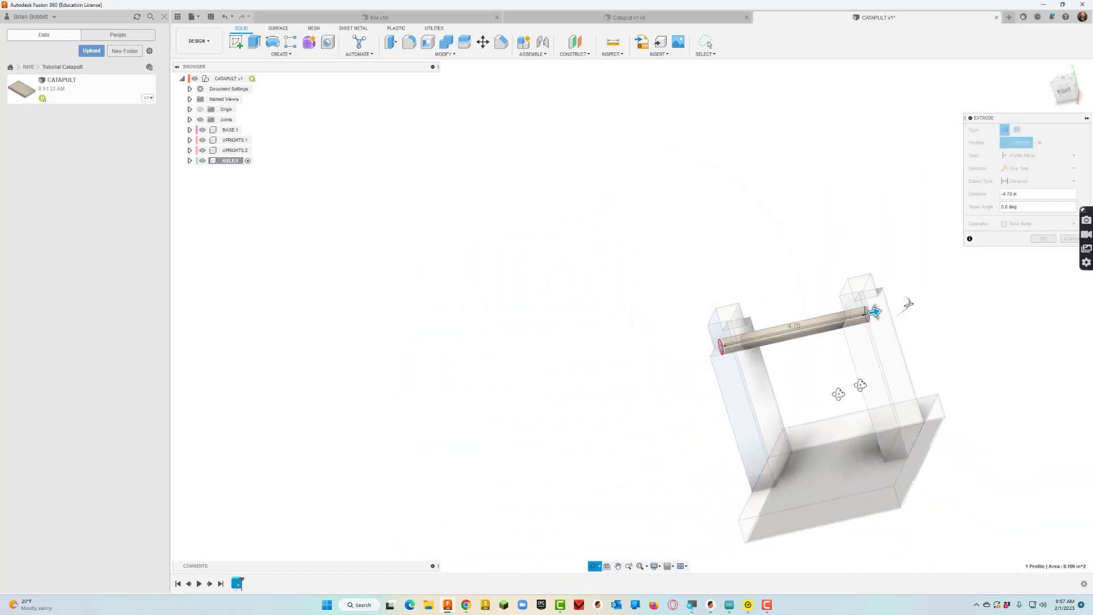
{"action": "scroll", "coordinate": [903, 315], "scroll_direction": "up", "scroll_amount": 6}
{"action": "key", "text": "Escape"}
{"action": "left_click_drag", "start_coordinate": [749, 308], "coordinate": [773, 303]}
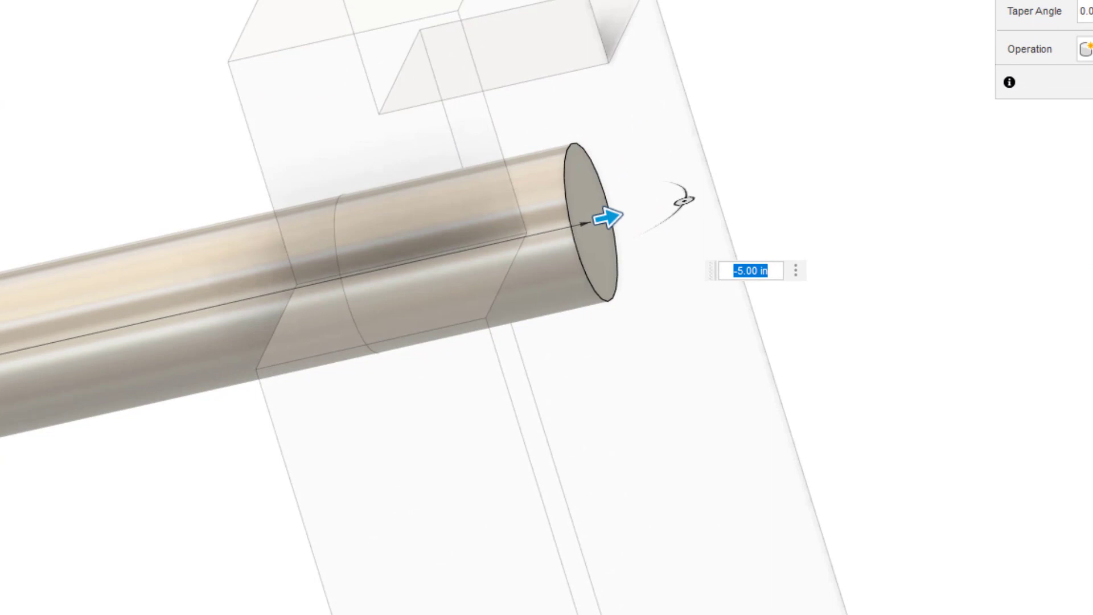
{"action": "key", "text": "Return"}
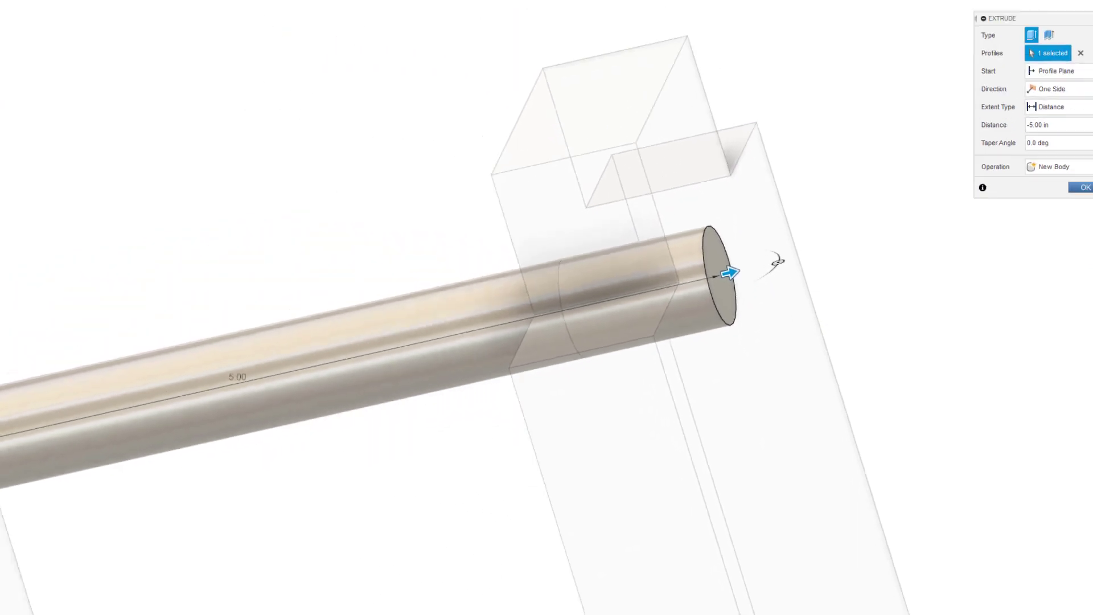
Activate the top-level CATAPULT assembly and move the axle out of the holes, clear of the uprights
{"action": "scroll", "coordinate": [876, 326], "scroll_direction": "down", "scroll_amount": 5}
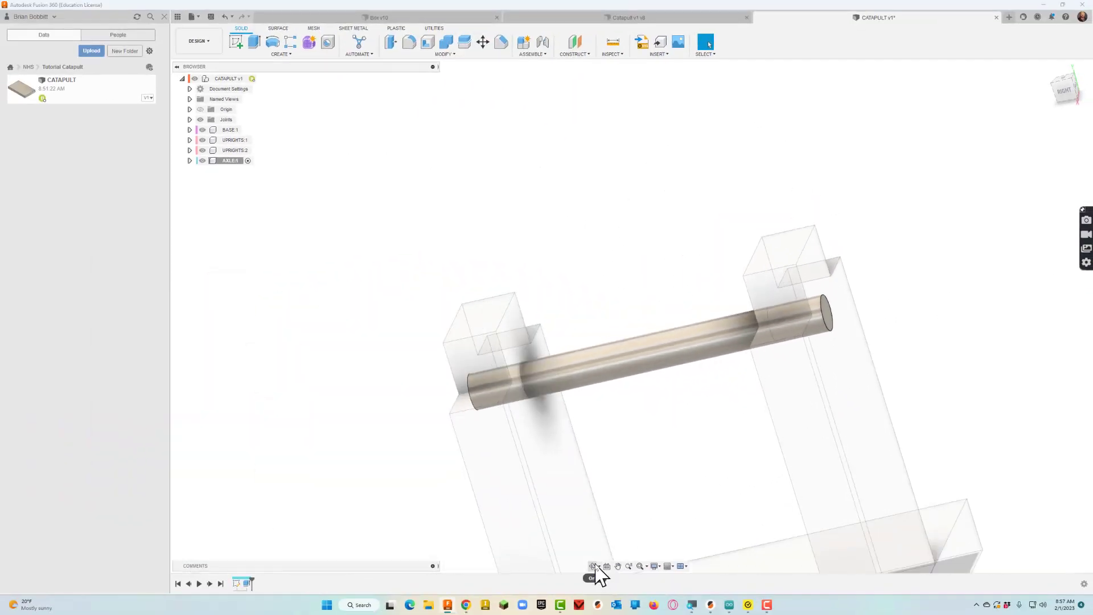
{"action": "left_click", "coordinate": [595, 566]}
{"action": "left_click_drag", "start_coordinate": [655, 414], "coordinate": [693, 407]}
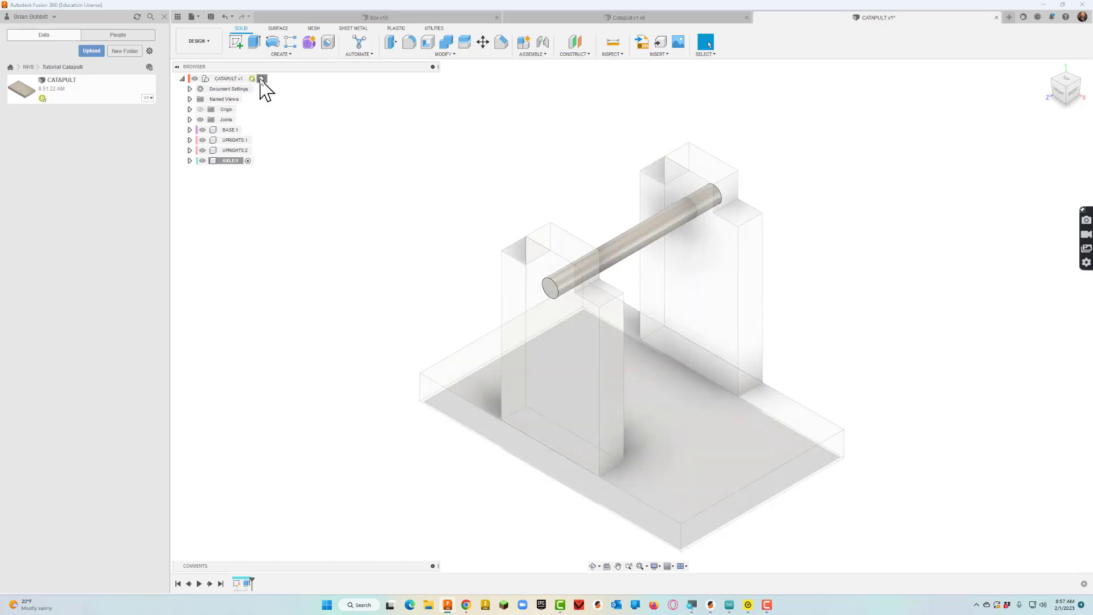
{"action": "left_click", "coordinate": [261, 78]}
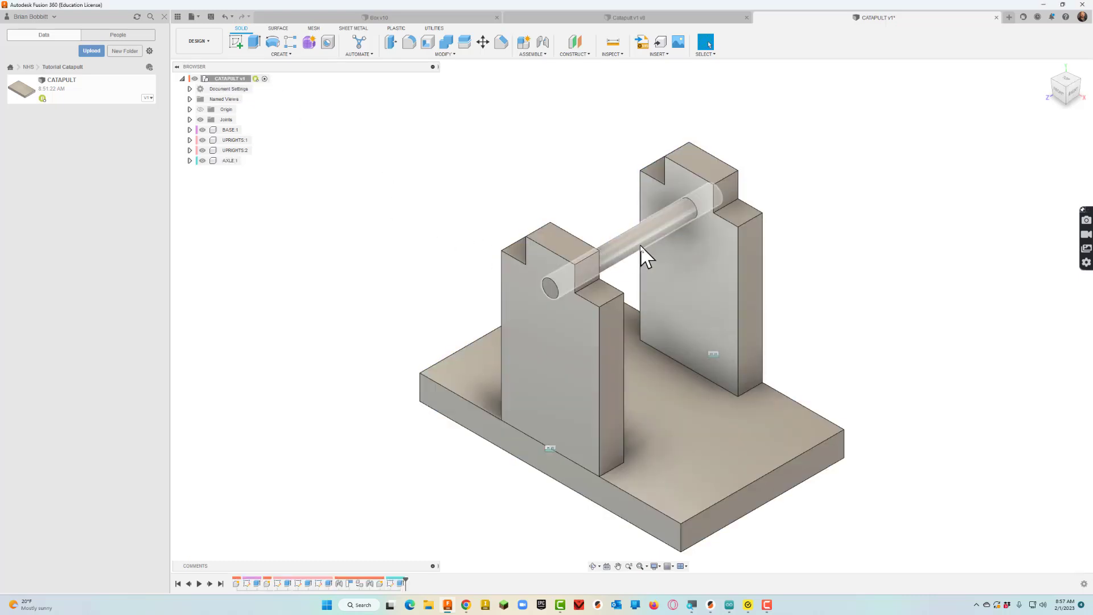
{"action": "left_click_drag", "start_coordinate": [642, 253], "coordinate": [472, 153]}
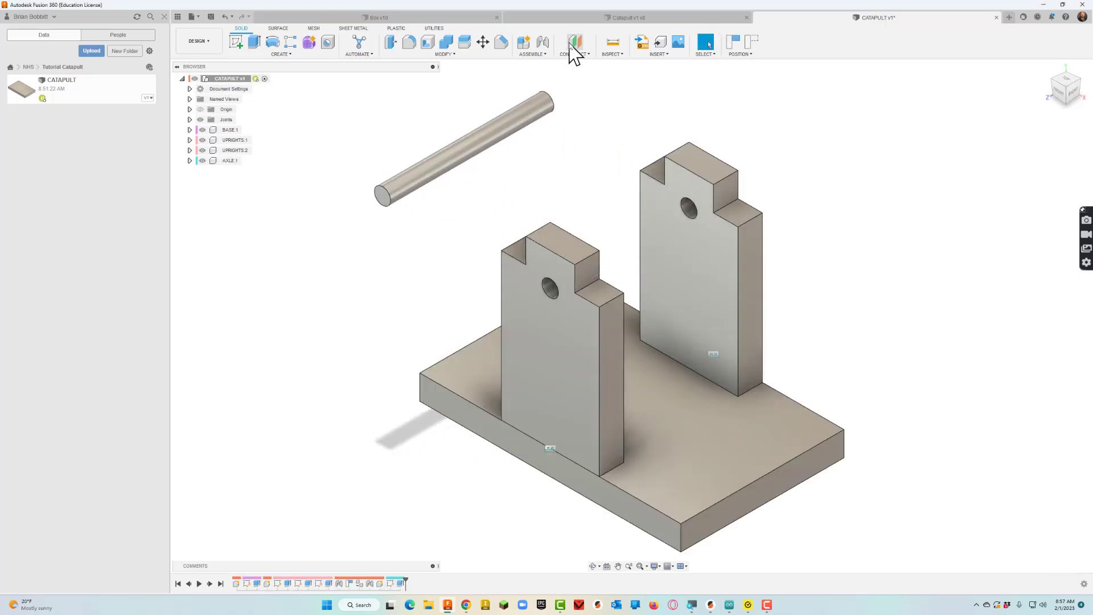
Joint the center of the axle's end face to the near upright's outer hole center, with the axle running through both uprights, and accept it
{"action": "left_click", "coordinate": [544, 43]}
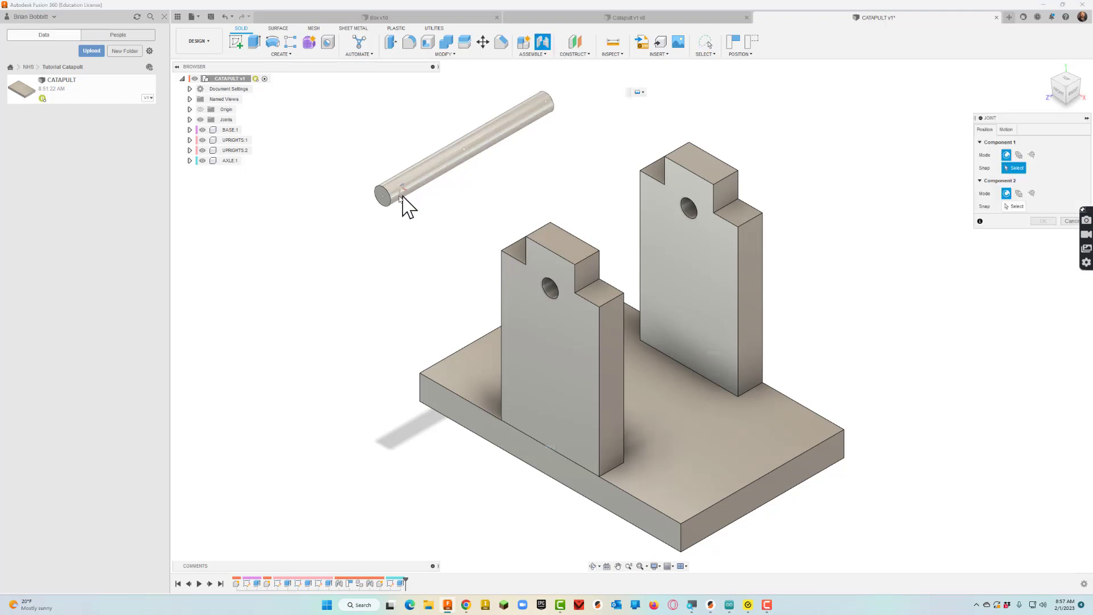
{"action": "left_click", "coordinate": [384, 204]}
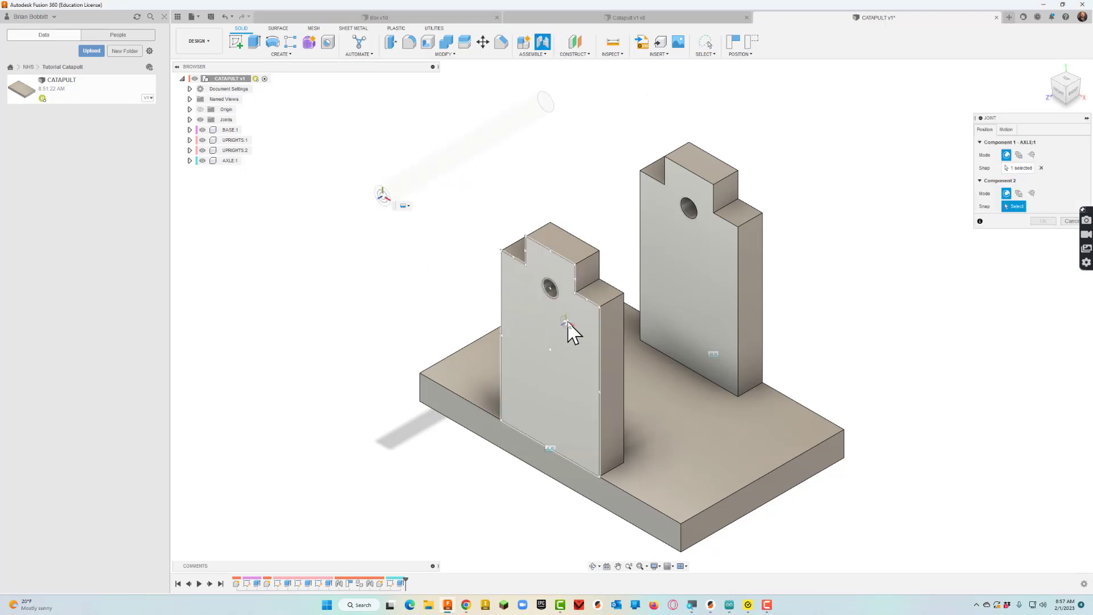
{"action": "left_click", "coordinate": [552, 290]}
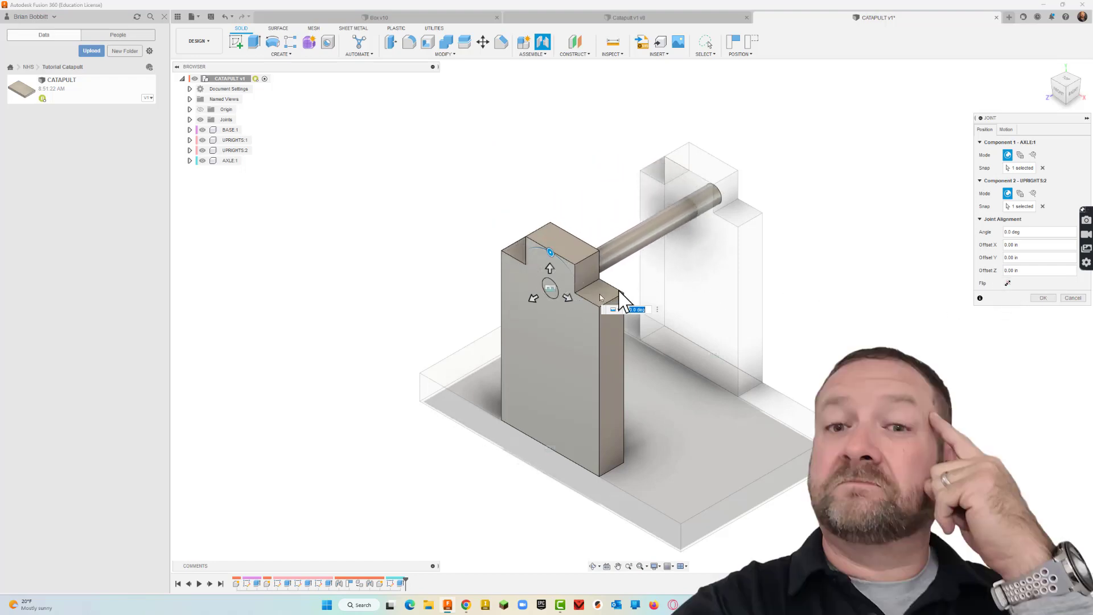
{"action": "left_click", "coordinate": [1008, 284]}
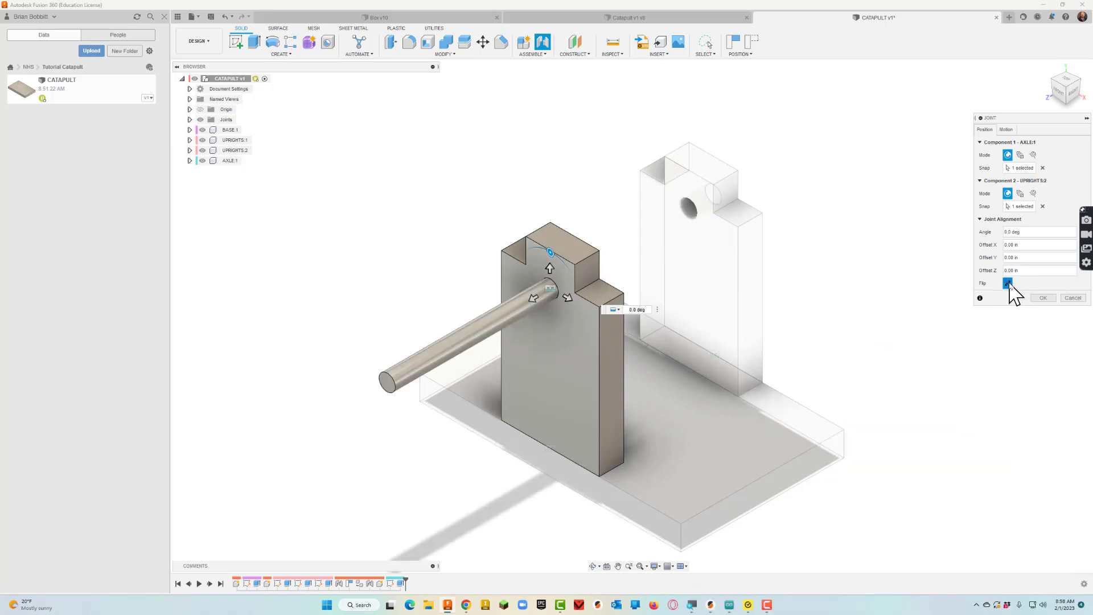
{"action": "left_click", "coordinate": [1009, 284]}
{"action": "key", "text": "Return"}
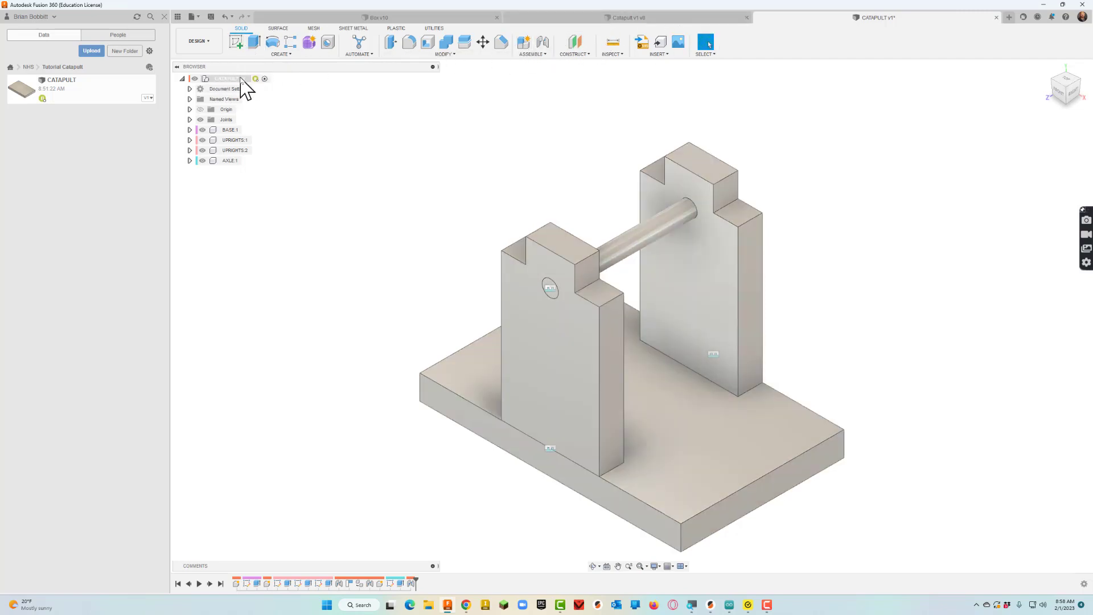
Create an internal component named LEVER and start a sketch in it on the near upright's outer face
{"action": "left_click", "coordinate": [524, 42]}
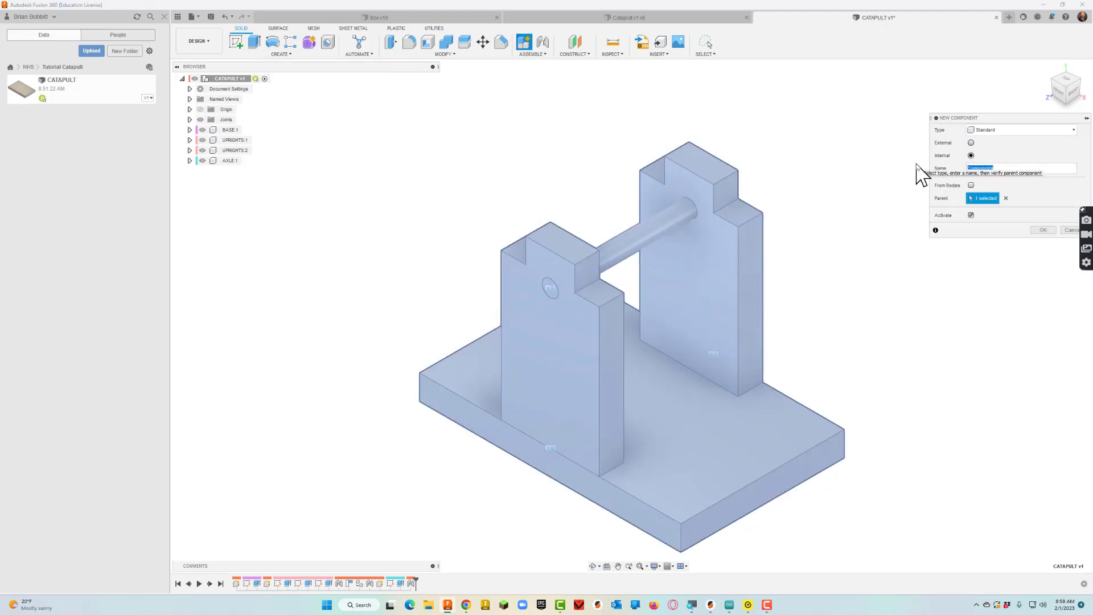
{"action": "key", "text": "Return"}
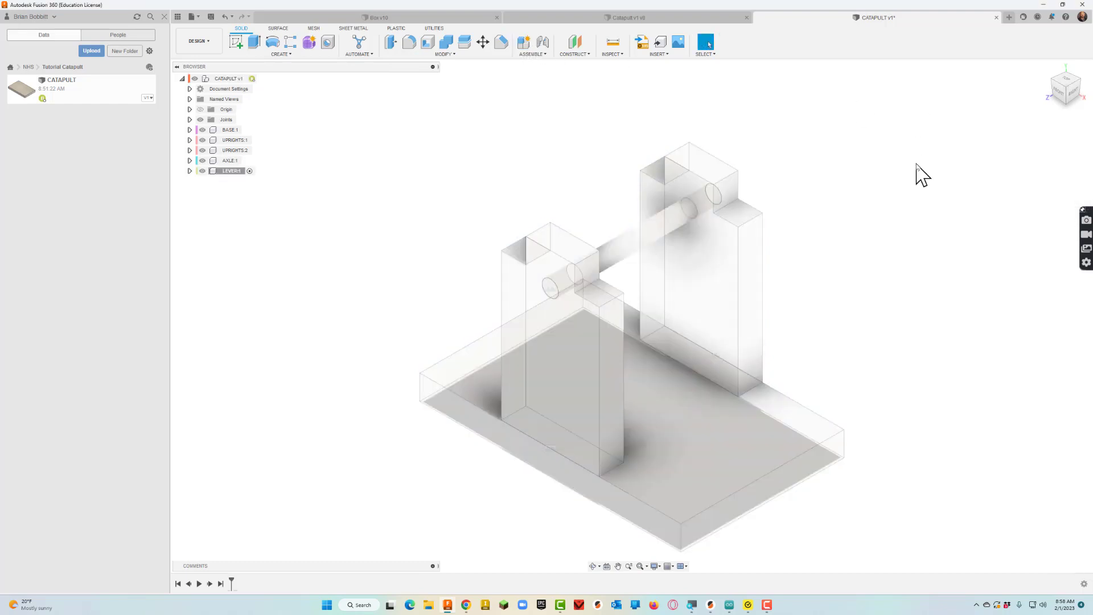
{"action": "left_click", "coordinate": [232, 48]}
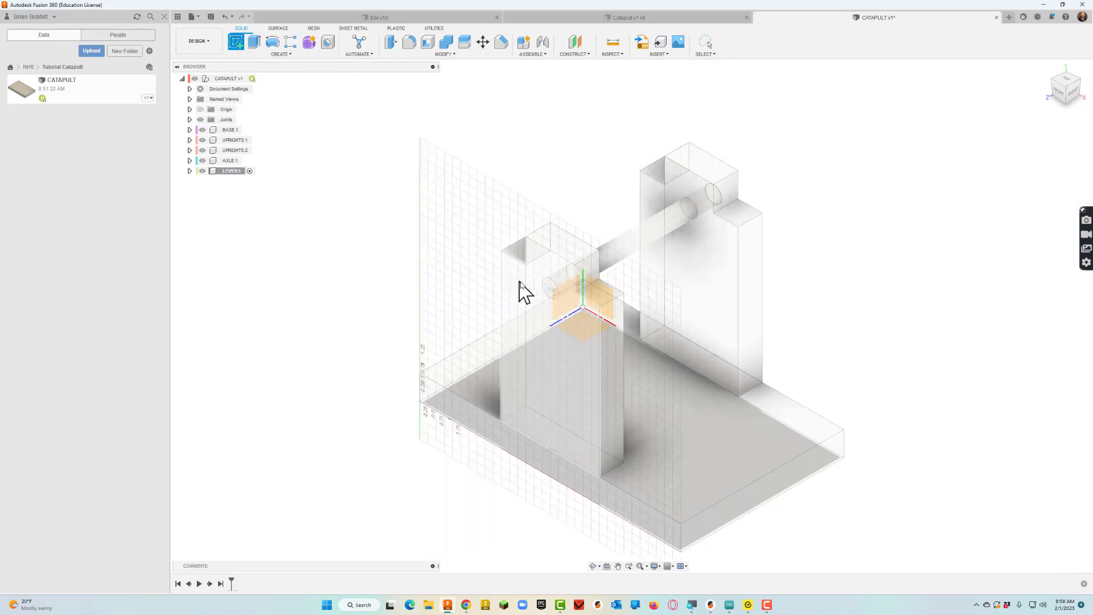
{"action": "left_click", "coordinate": [553, 302]}
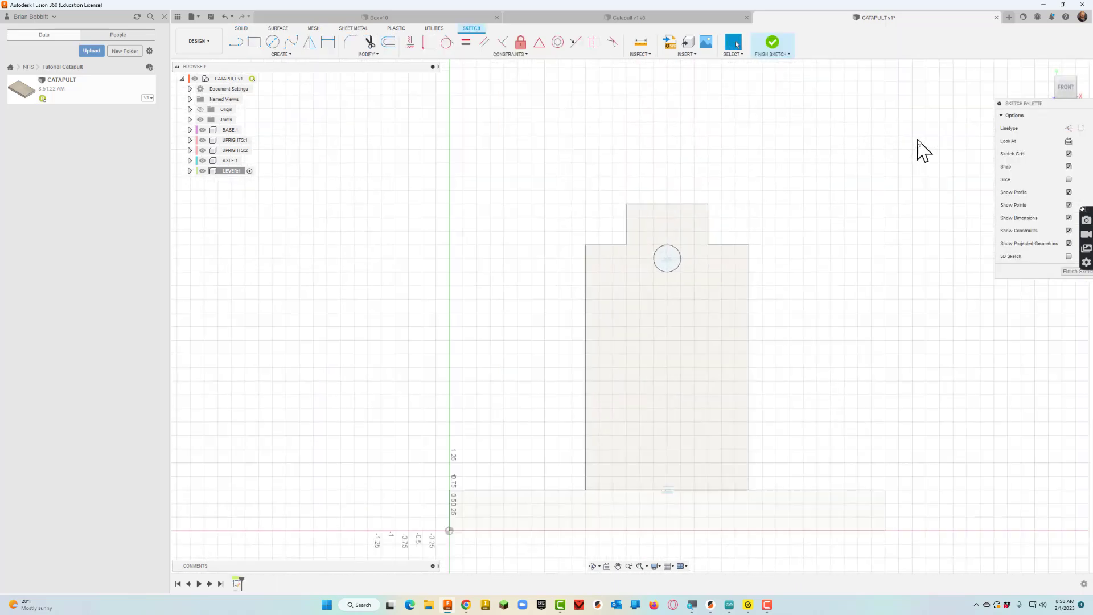
Sketch a circle matching the axle hole and a long horizontal rectangle across it as the lever outline
{"action": "left_click", "coordinate": [273, 42]}
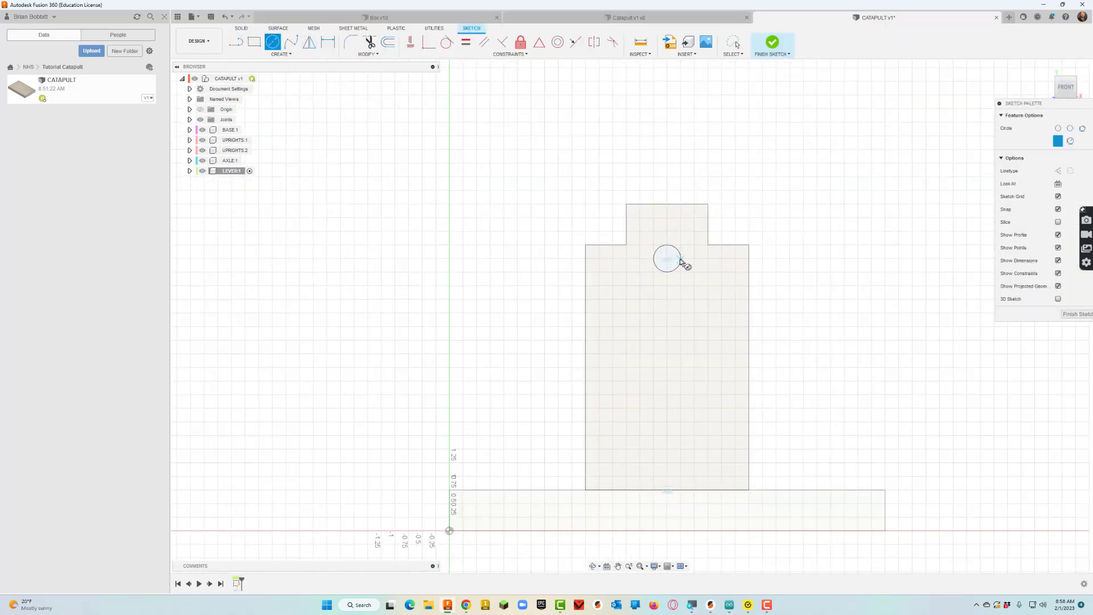
{"action": "left_click", "coordinate": [668, 259]}
{"action": "left_click", "coordinate": [255, 43]}
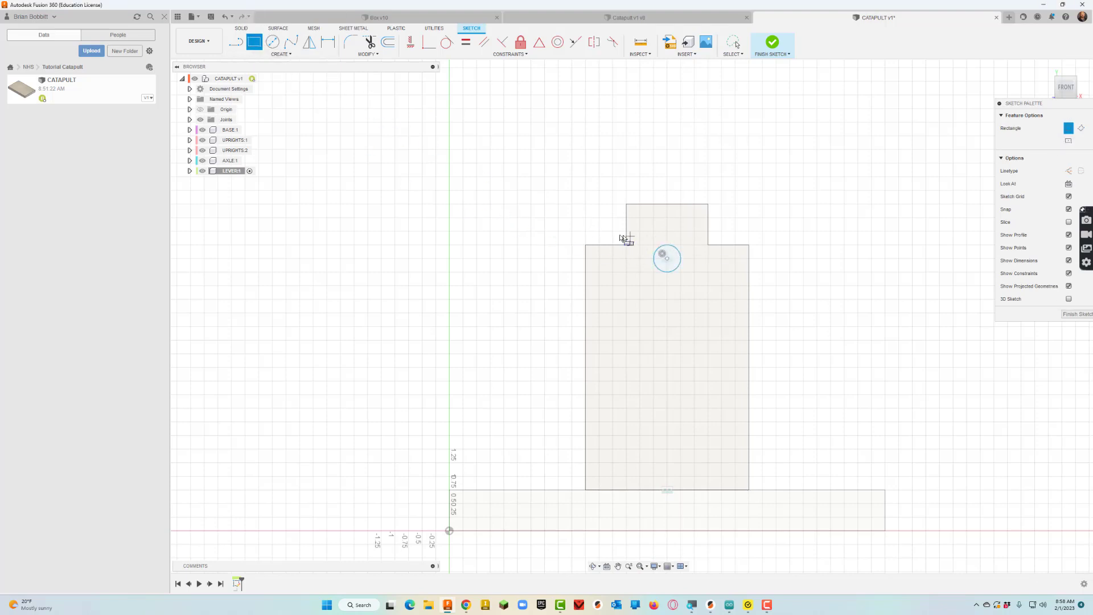
{"action": "left_click", "coordinate": [463, 231]}
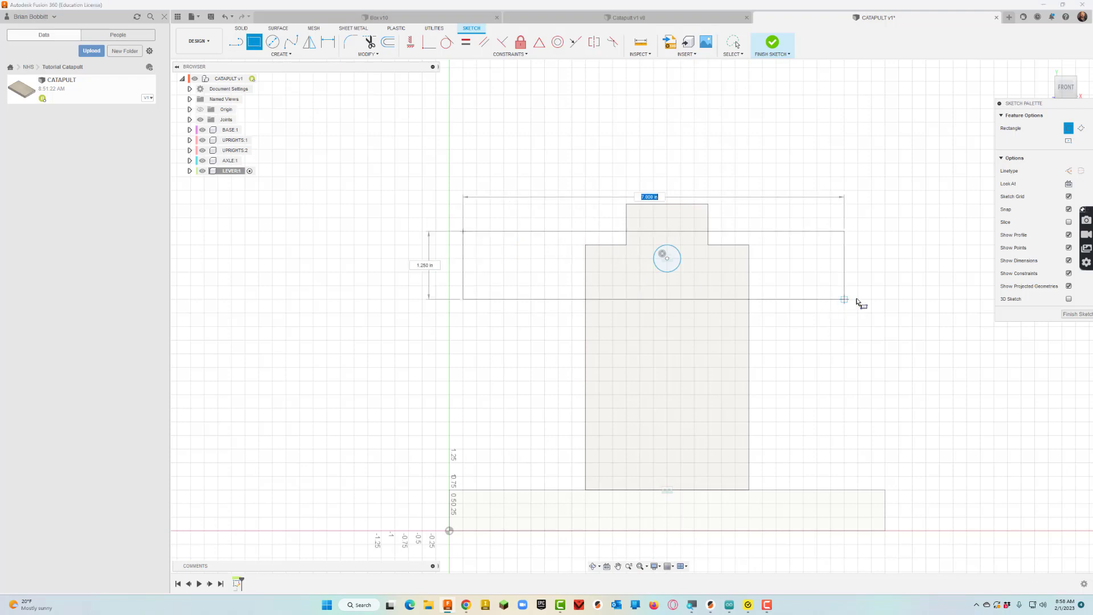
{"action": "left_click", "coordinate": [930, 279]}
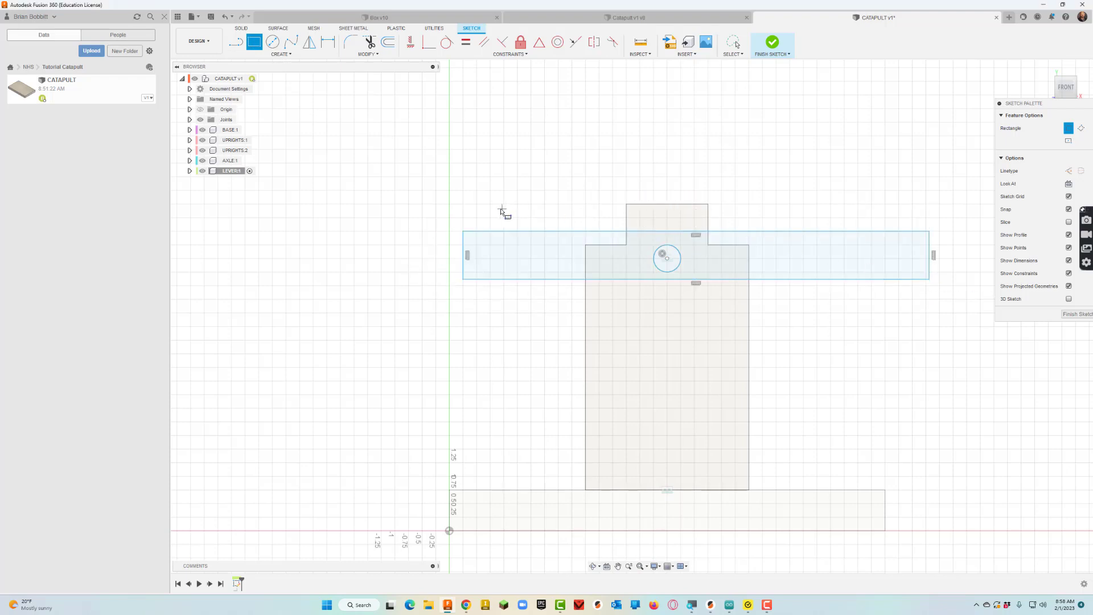
Dimension the rectangle's upper edge 0.375 in from the circle's center
{"action": "left_click", "coordinate": [328, 41]}
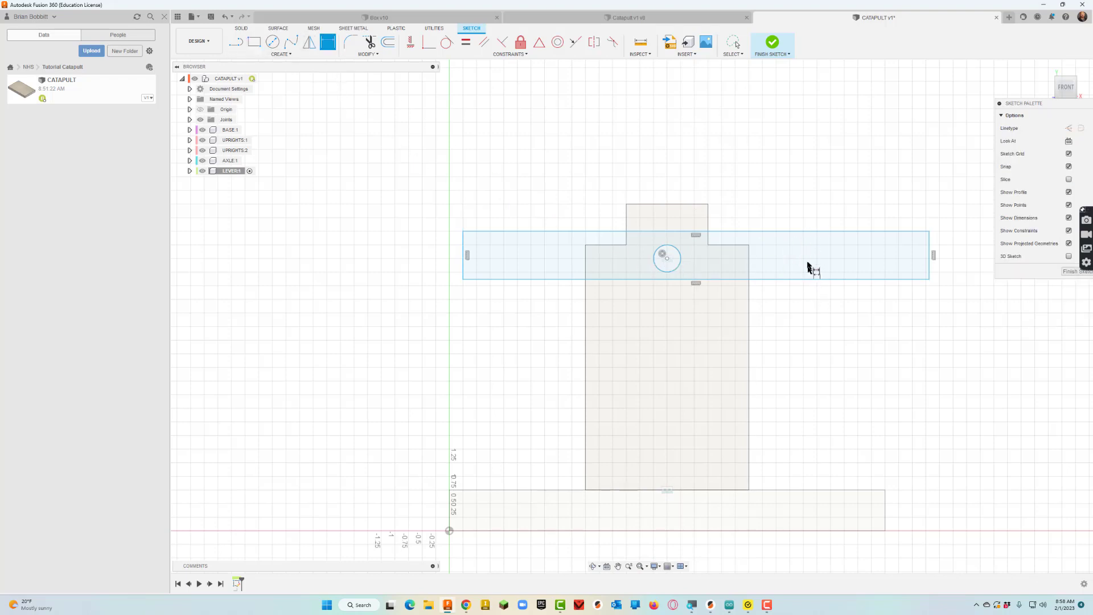
{"action": "left_click", "coordinate": [666, 259]}
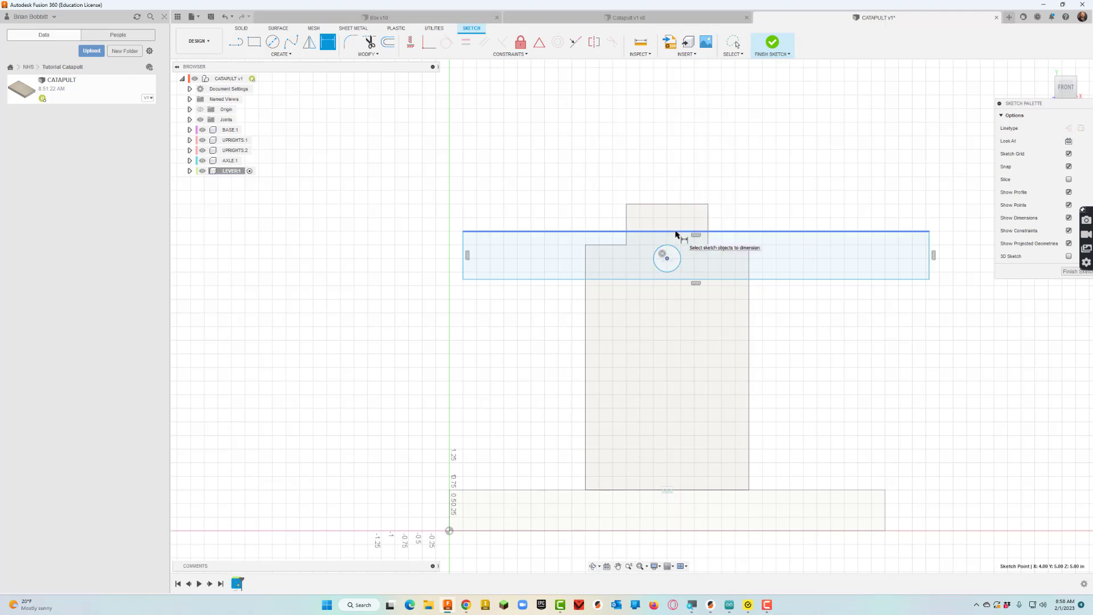
{"action": "left_click", "coordinate": [676, 232]}
{"action": "left_click", "coordinate": [943, 245]}
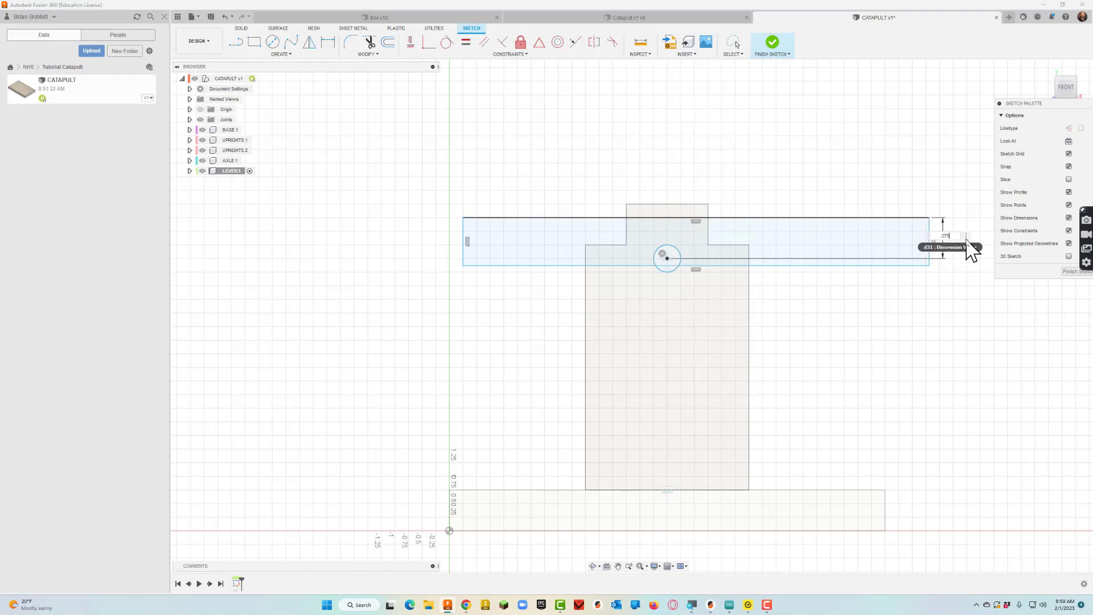
{"action": "type", "text": ".375"}
{"action": "key", "text": "Return"}
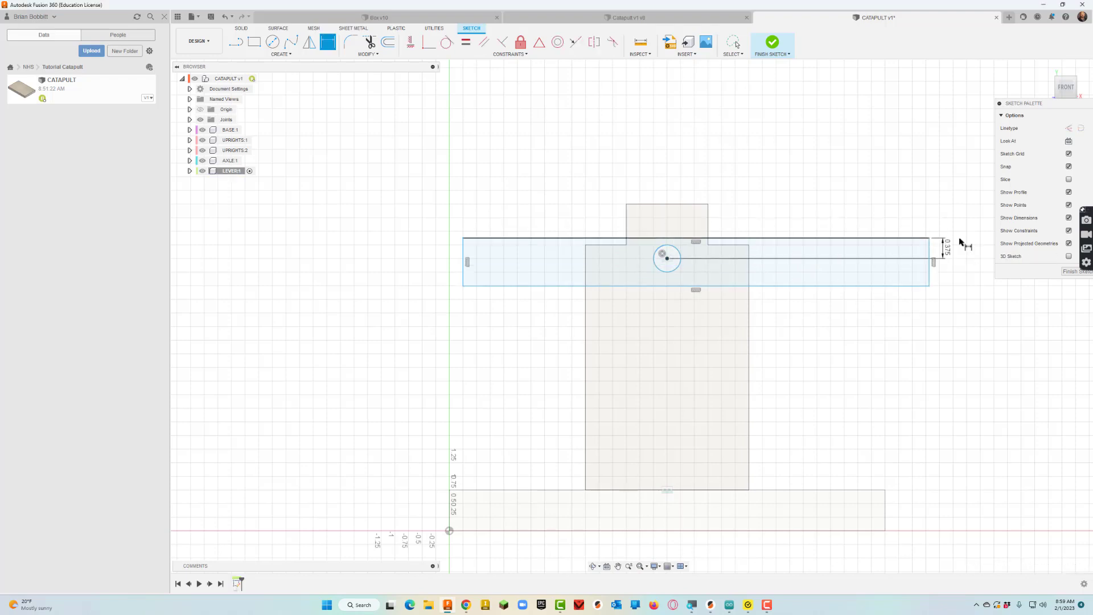
Dimension the rectangle's lower edge 0.375 in from the circle's center
{"action": "left_click", "coordinate": [667, 259]}
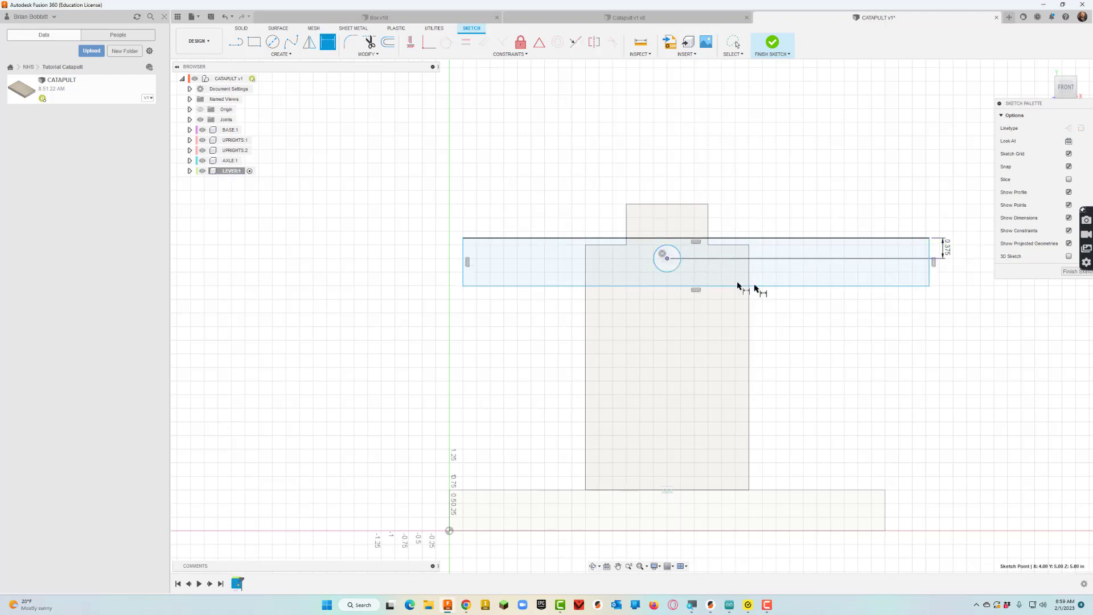
{"action": "left_click", "coordinate": [751, 285]}
{"action": "left_click", "coordinate": [944, 275]}
{"action": "key", "text": "BackSpace"}
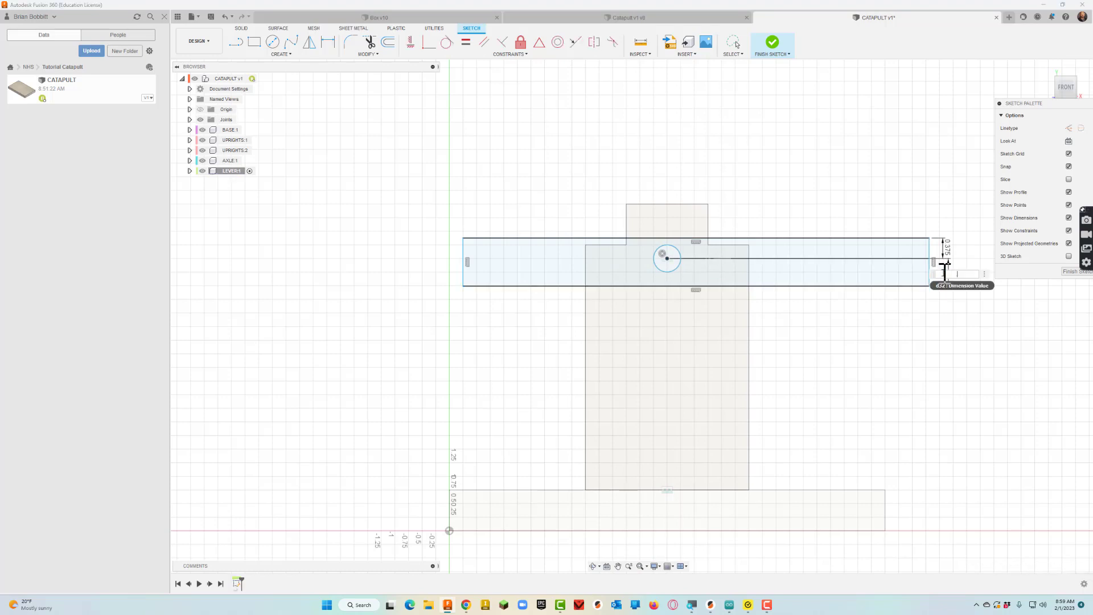
{"action": "type", "text": ".375"}
{"action": "key", "text": "Return"}
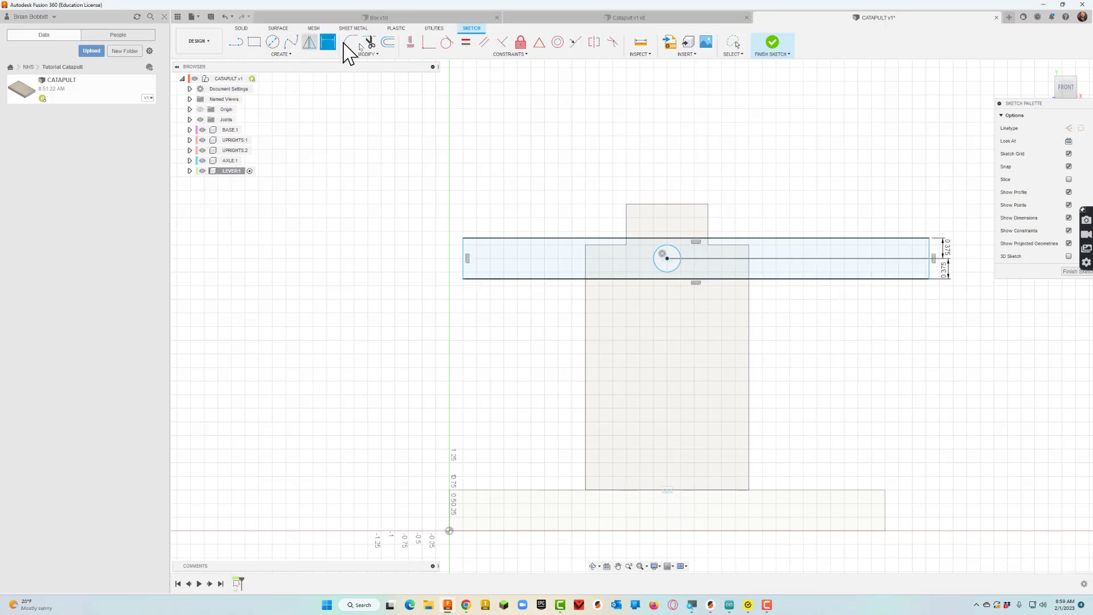
Dimension the rectangle's right end 3 in from the circle's center
{"action": "left_click", "coordinate": [669, 262]}
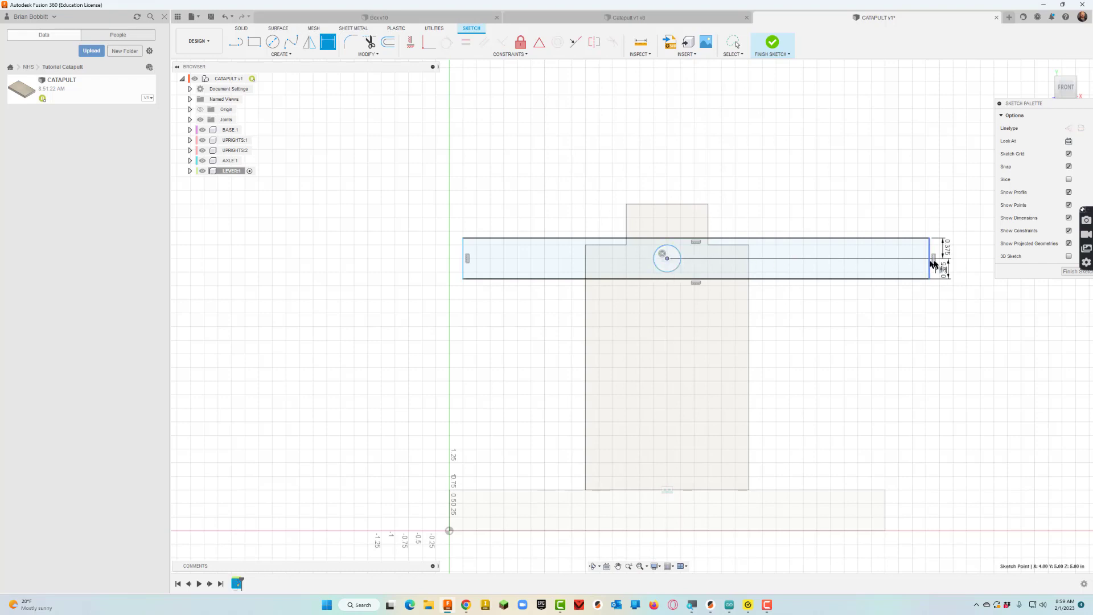
{"action": "left_click", "coordinate": [933, 259]}
{"action": "left_click", "coordinate": [917, 219]}
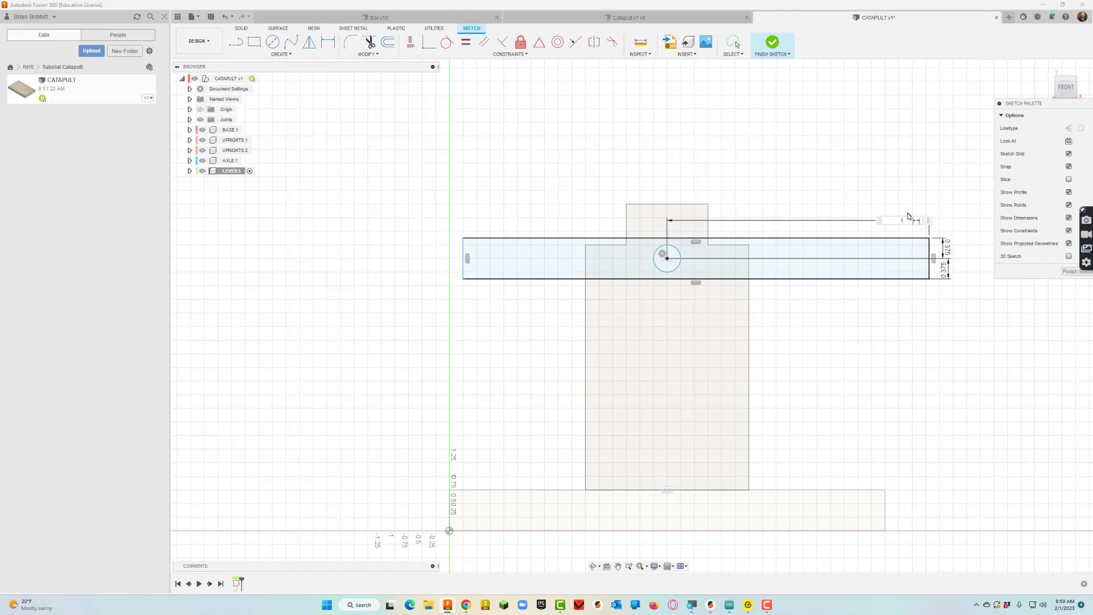
{"action": "key", "text": "Return"}
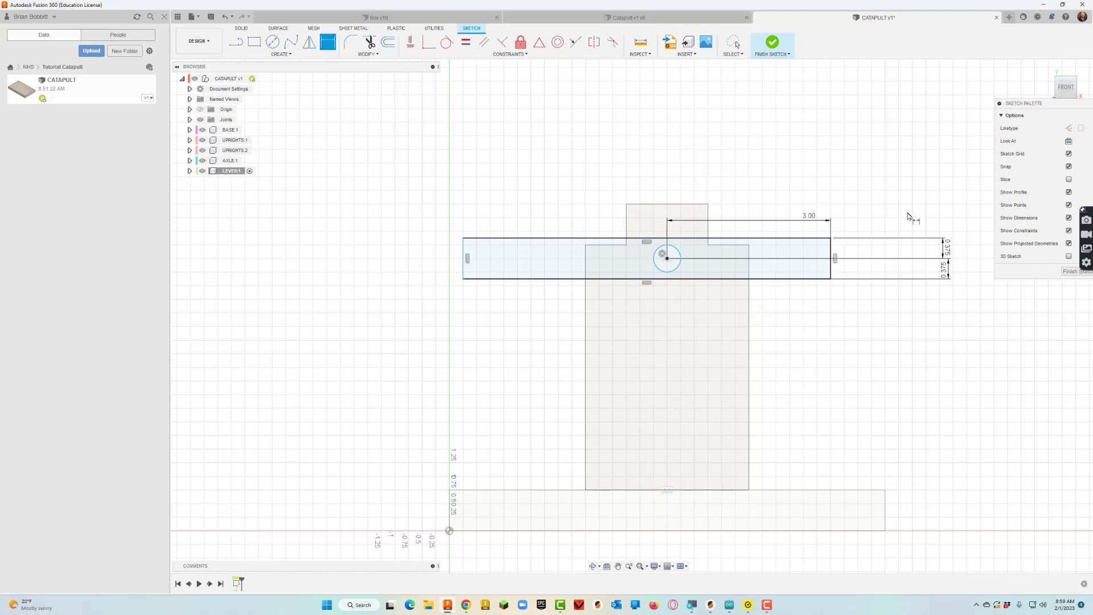
Dimension the rectangle's left end 4 in from the circle's center and change that distance to 4.50 in
{"action": "left_click", "coordinate": [670, 261]}
{"action": "left_click", "coordinate": [463, 252]}
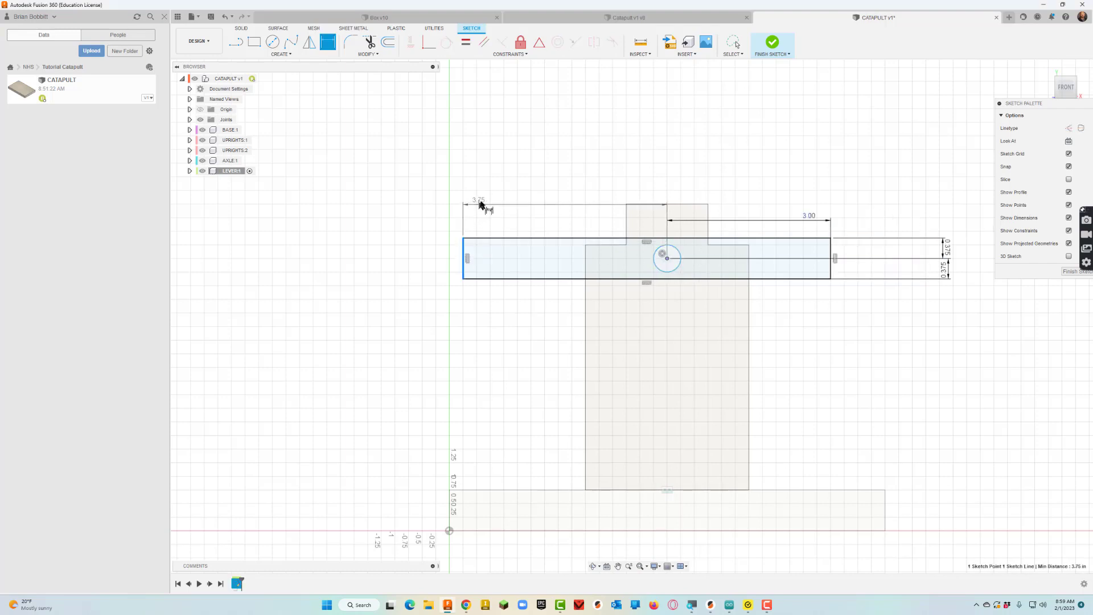
{"action": "left_click", "coordinate": [505, 200]}
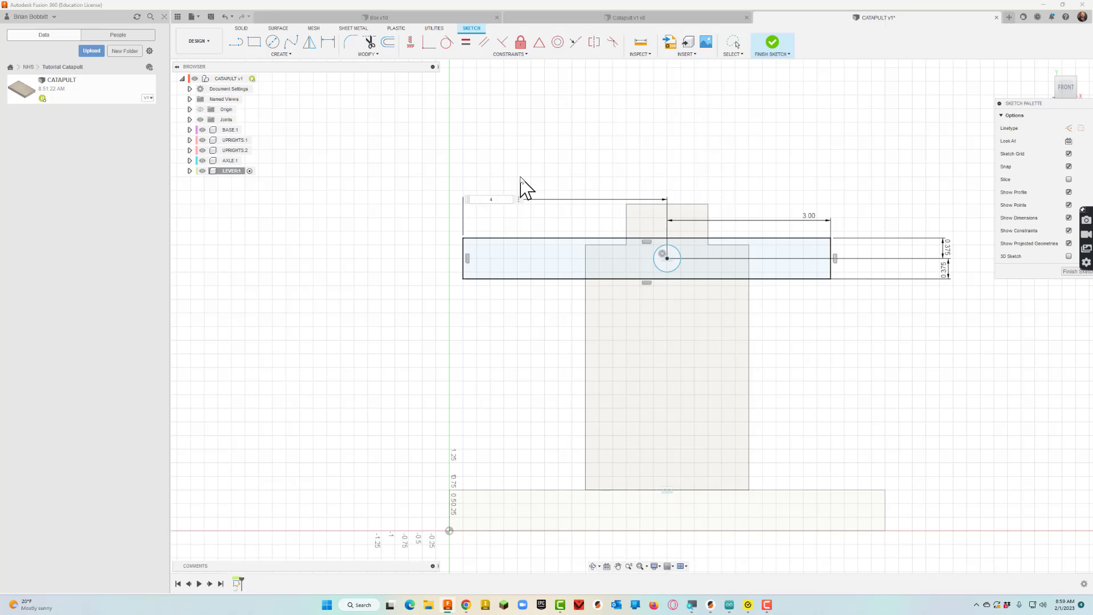
{"action": "key", "text": "Return"}
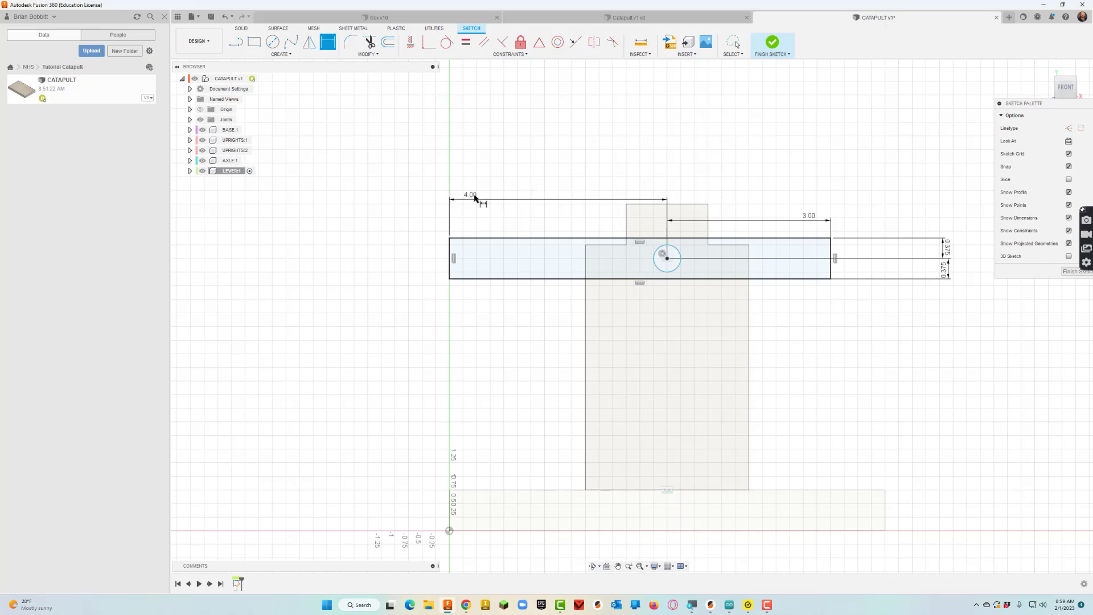
{"action": "double_click", "coordinate": [472, 199]}
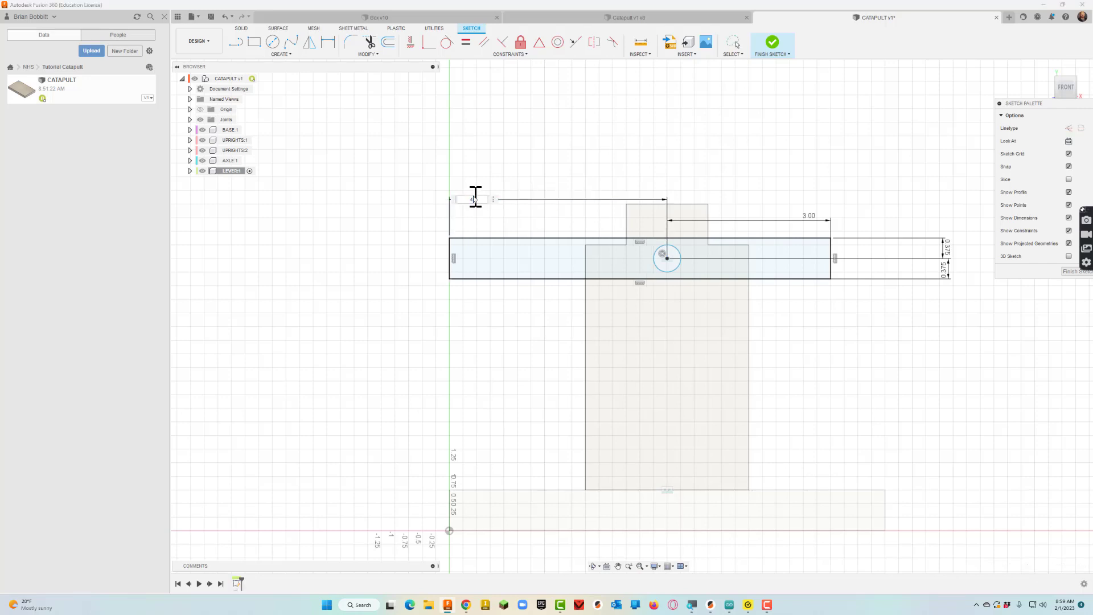
{"action": "key", "text": "Return"}
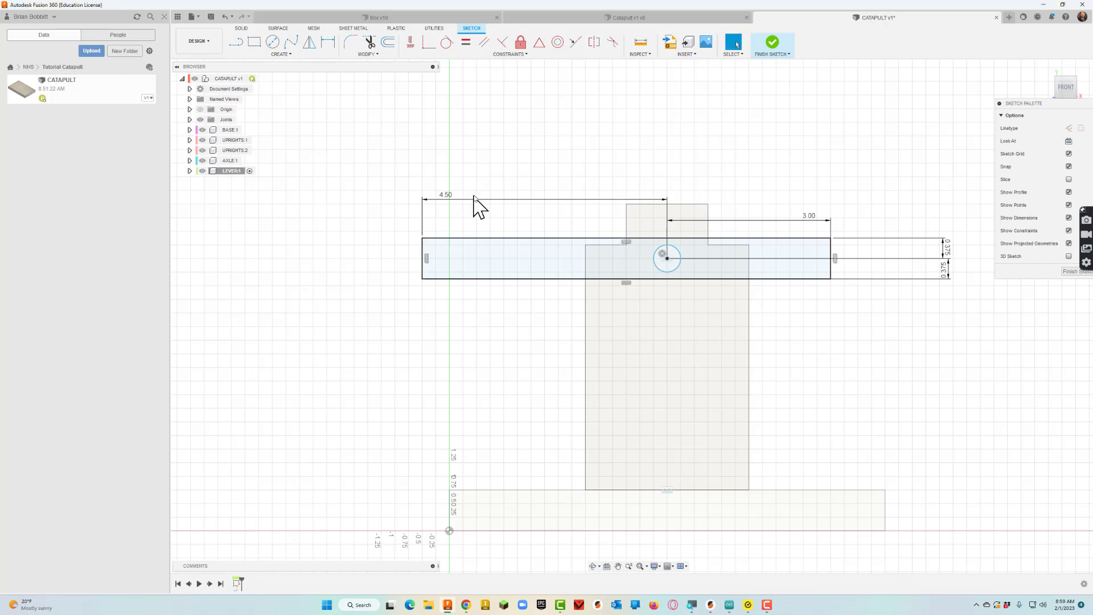
Extrude the lever profile around the hole 1.50 in outward from the upright as a new body and accept it
{"action": "key", "text": "e"}
{"action": "left_click", "coordinate": [510, 273]}
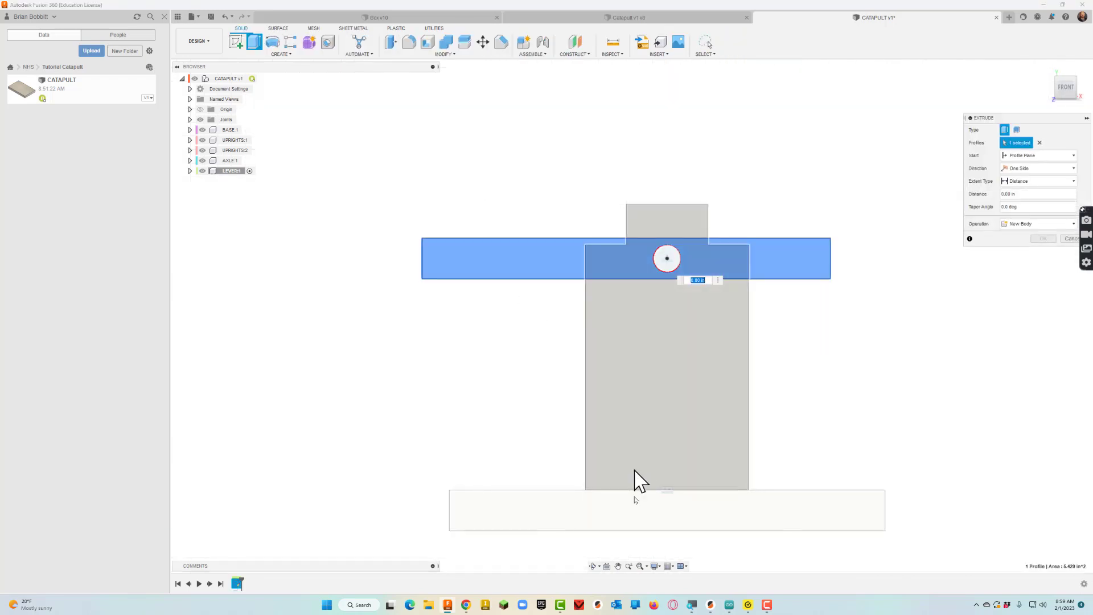
{"action": "left_click", "coordinate": [593, 566]}
{"action": "left_click_drag", "start_coordinate": [693, 395], "coordinate": [643, 419]}
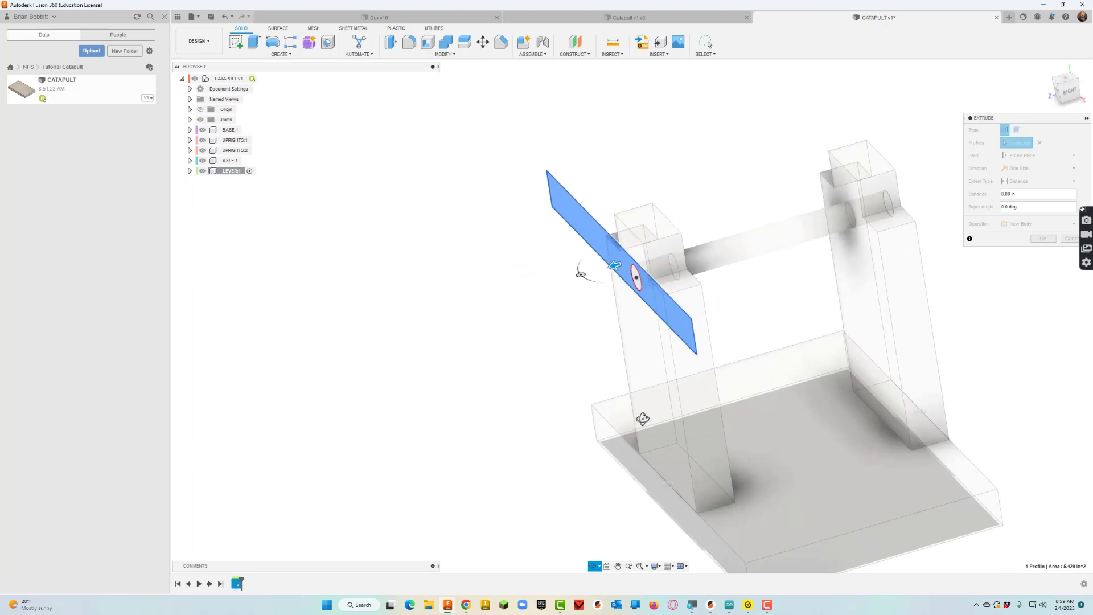
{"action": "key", "text": "Escape"}
{"action": "left_click_drag", "start_coordinate": [615, 265], "coordinate": [541, 289]}
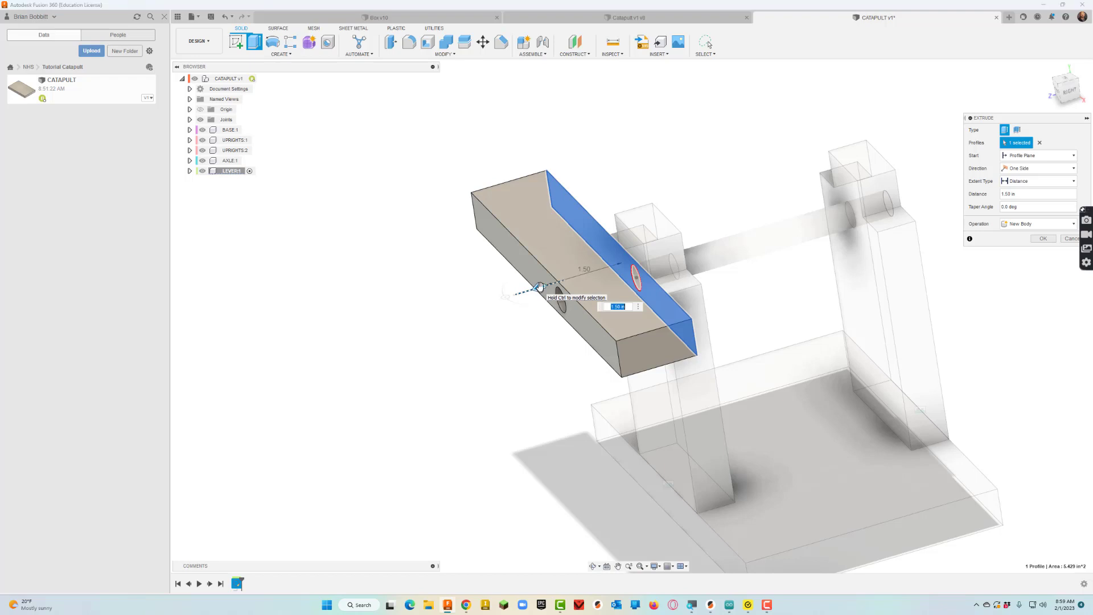
{"action": "left_click", "coordinate": [1037, 239]}
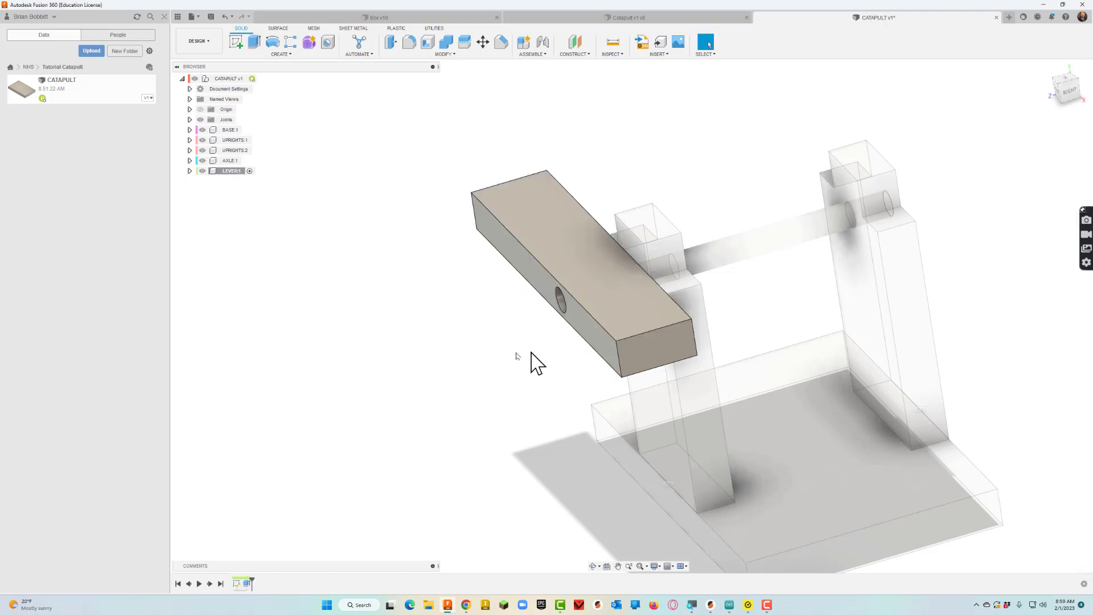
Activate the top-level CATAPULT assembly and move the lever away from the near upright, clear of the axle hole
{"action": "left_click", "coordinate": [252, 79]}
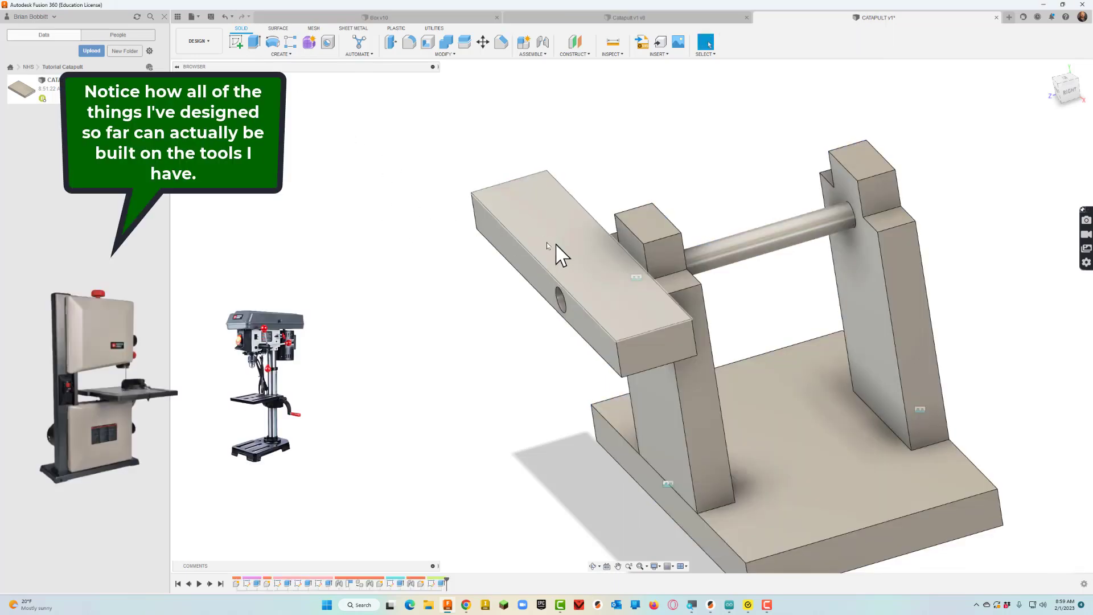
{"action": "left_click_drag", "start_coordinate": [557, 251], "coordinate": [447, 237]}
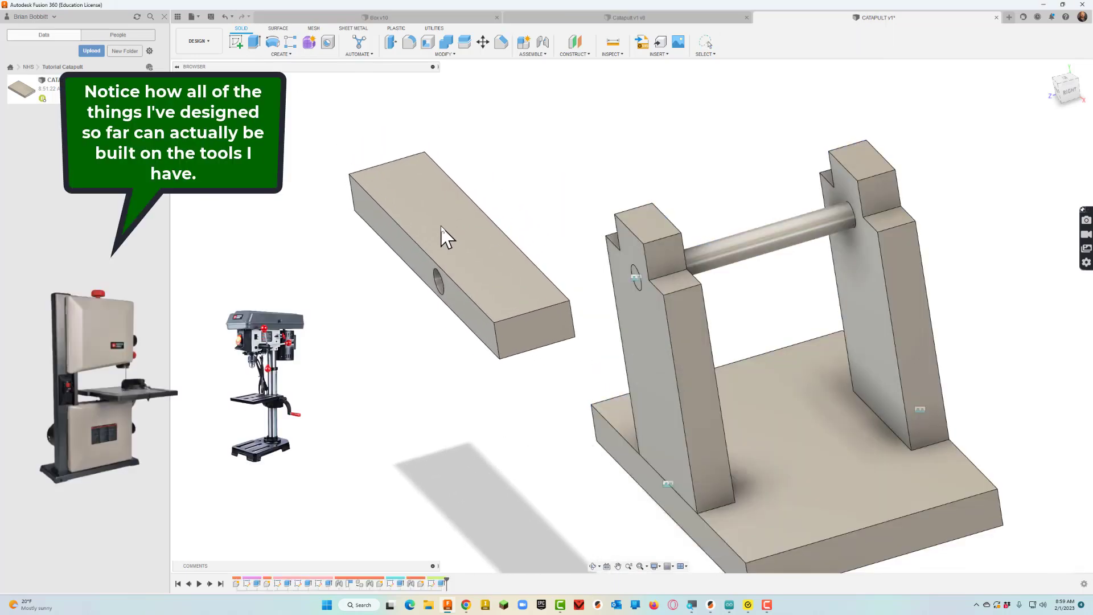
Start a joint from the center of the lever's hole on the side facing the uprights to the center of the axle's near end face
{"action": "left_click", "coordinate": [544, 43]}
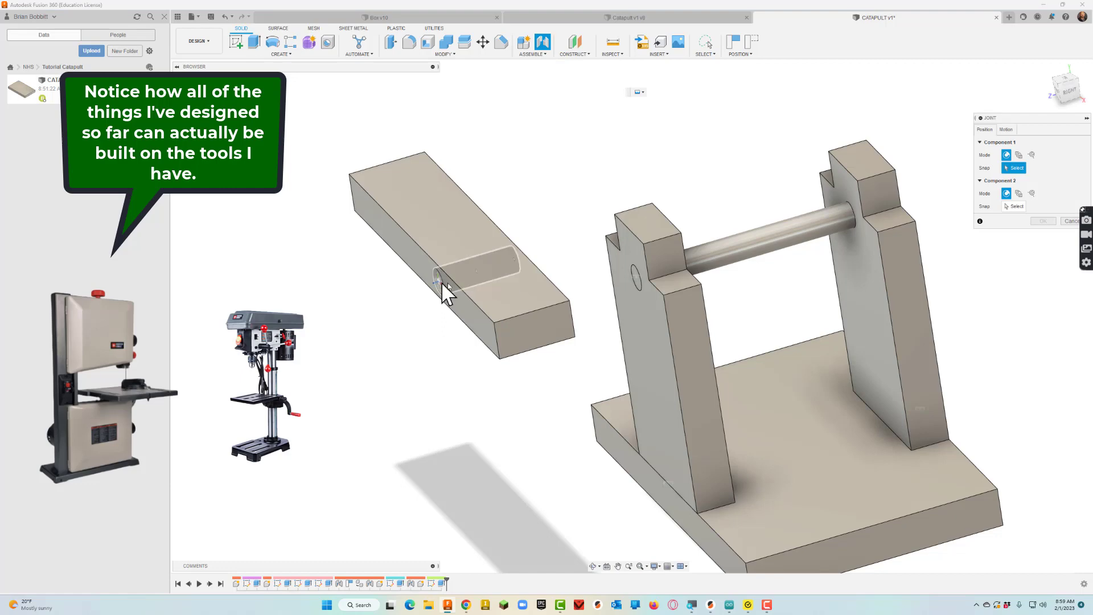
{"action": "left_click", "coordinate": [595, 564]}
{"action": "left_click_drag", "start_coordinate": [664, 393], "coordinate": [632, 415]}
{"action": "key", "text": "Escape"}
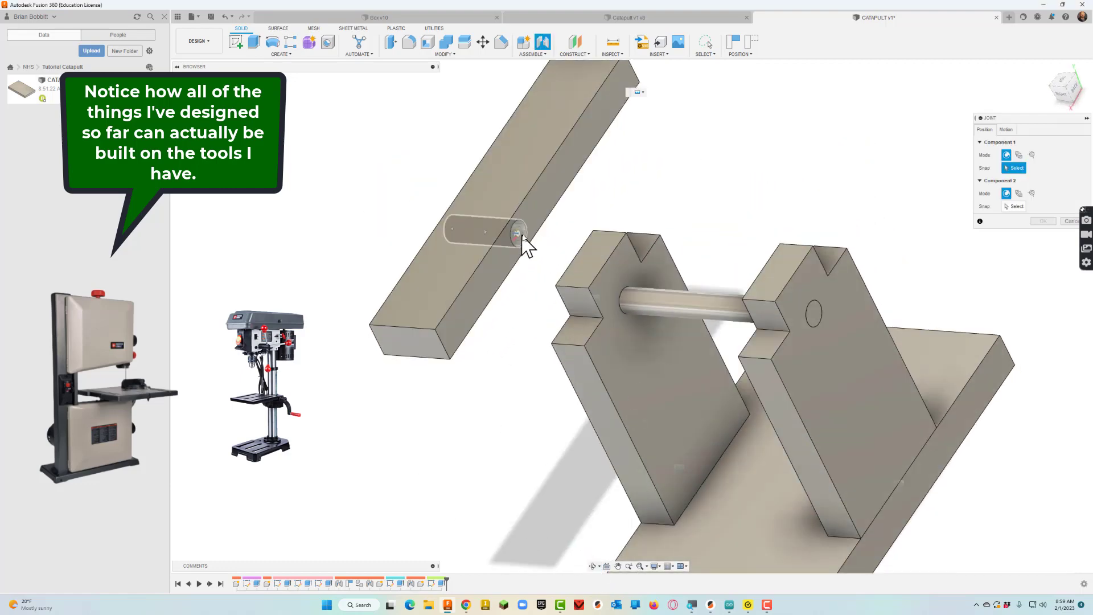
{"action": "left_click", "coordinate": [518, 235]}
{"action": "left_click", "coordinate": [594, 566]}
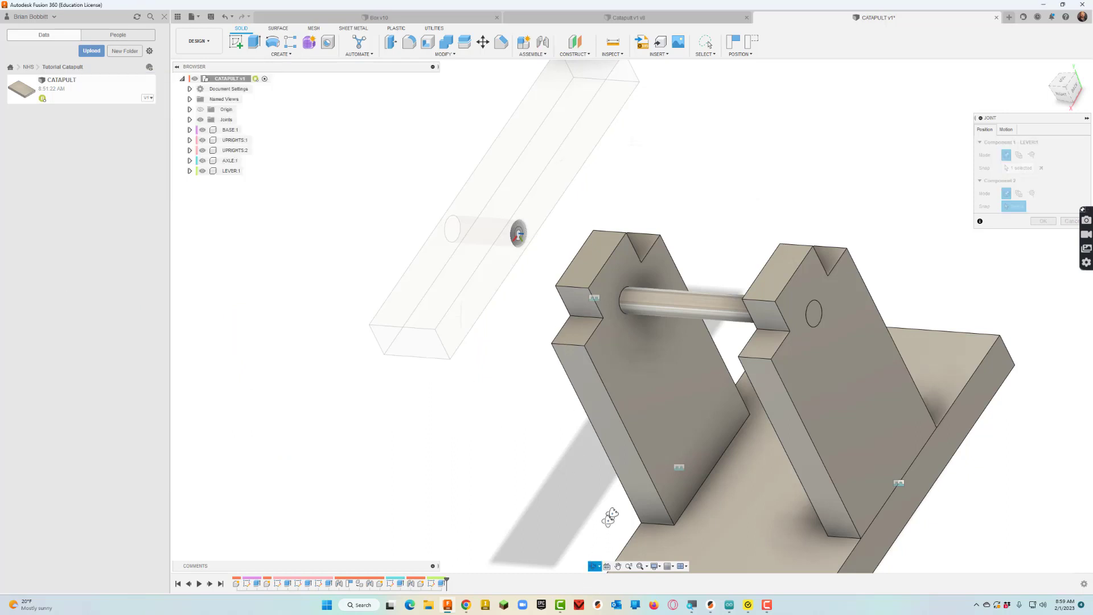
{"action": "left_click_drag", "start_coordinate": [610, 515], "coordinate": [680, 337]}
{"action": "key", "text": "Escape"}
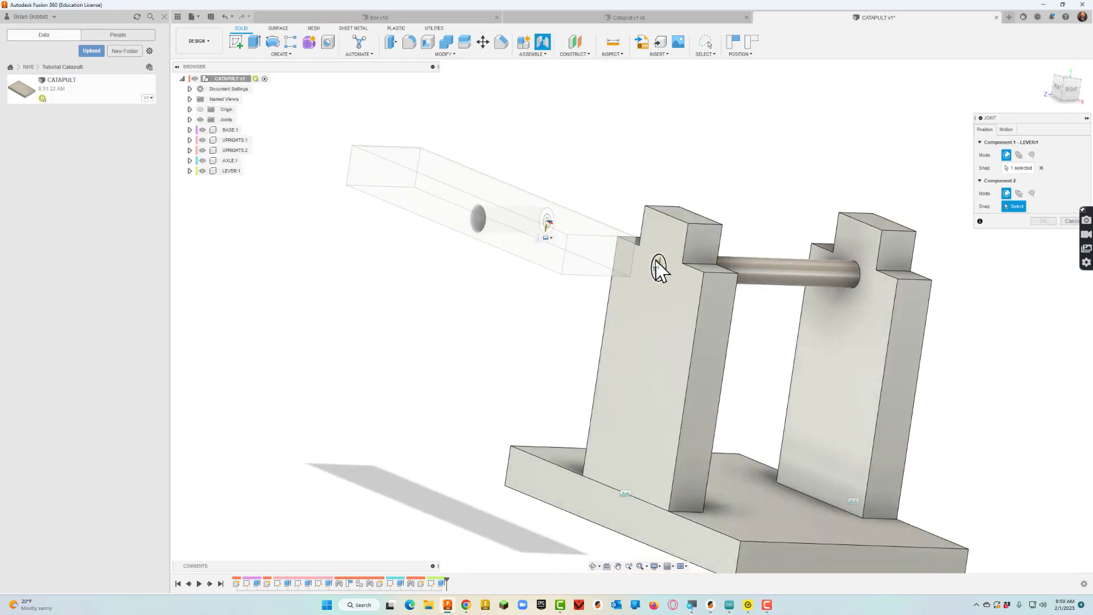
{"action": "left_click", "coordinate": [657, 265]}
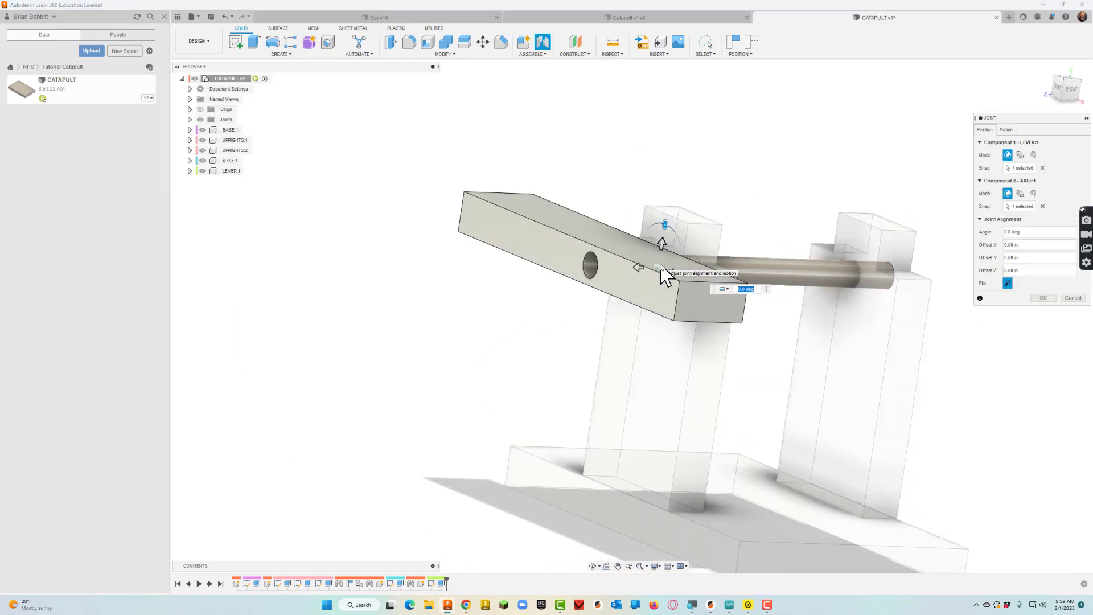
Set the joint's Z offset to -3.25 in, centering the lever on the axle between the two uprights
{"action": "left_click", "coordinate": [594, 566]}
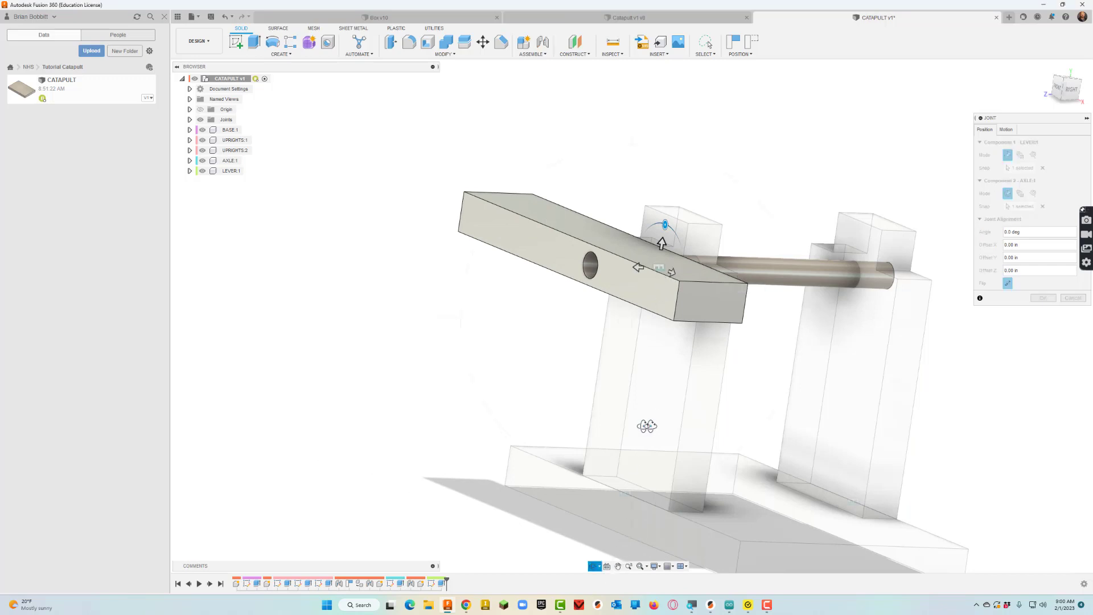
{"action": "left_click_drag", "start_coordinate": [647, 422], "coordinate": [628, 430]}
{"action": "key", "text": "Escape"}
{"action": "left_click_drag", "start_coordinate": [606, 275], "coordinate": [786, 291]}
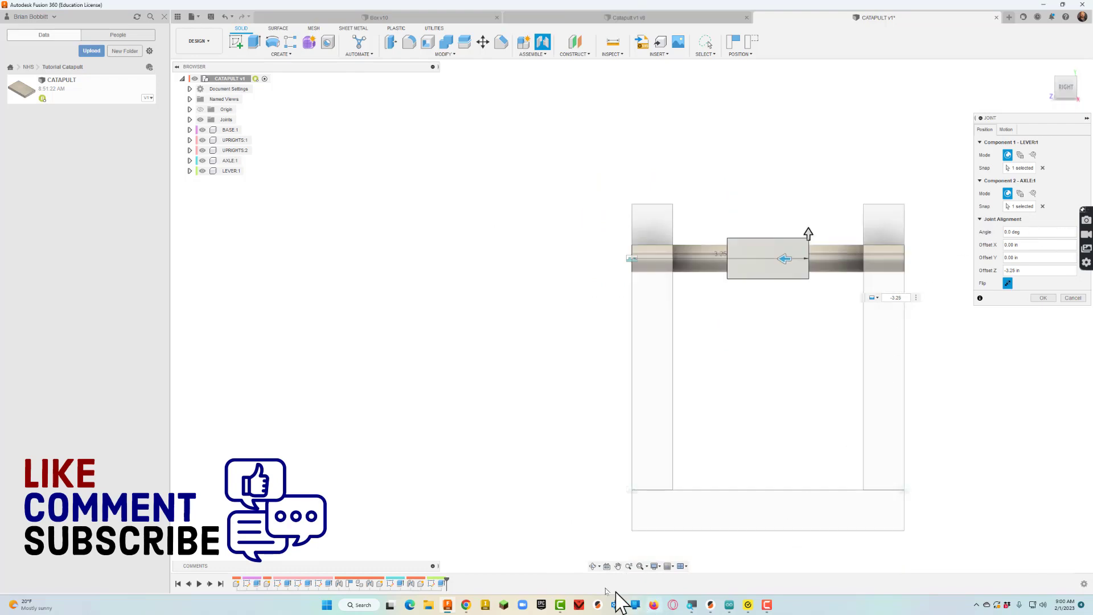
Change the lever-to-axle joint's motion type to Revolute and accept the joint
{"action": "left_click", "coordinate": [594, 566]}
{"action": "left_click_drag", "start_coordinate": [648, 425], "coordinate": [675, 446]}
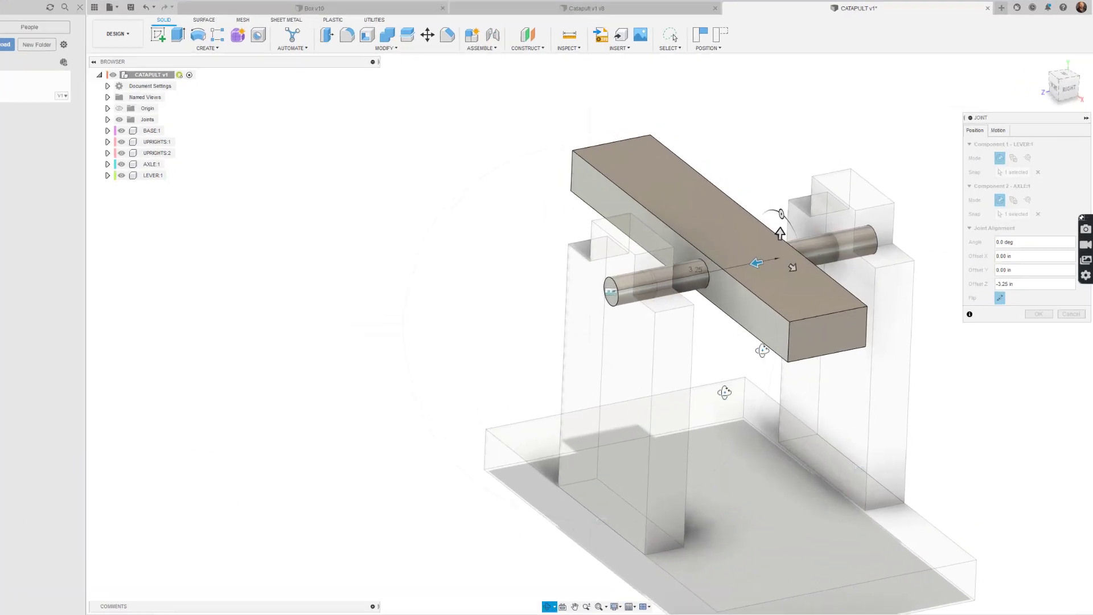
{"action": "key", "text": "Escape"}
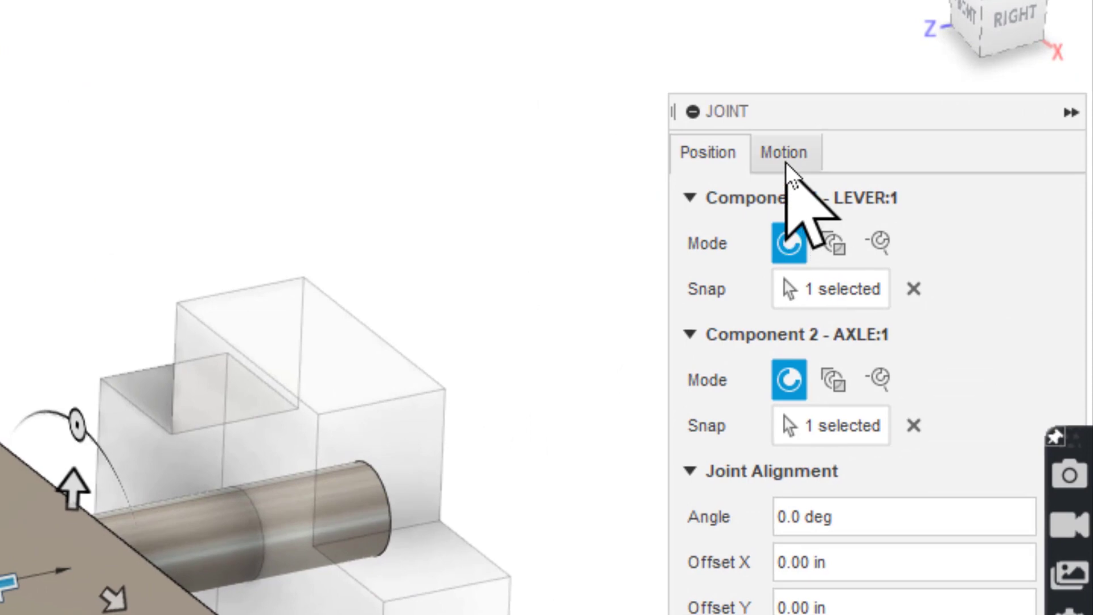
{"action": "left_click", "coordinate": [784, 151]}
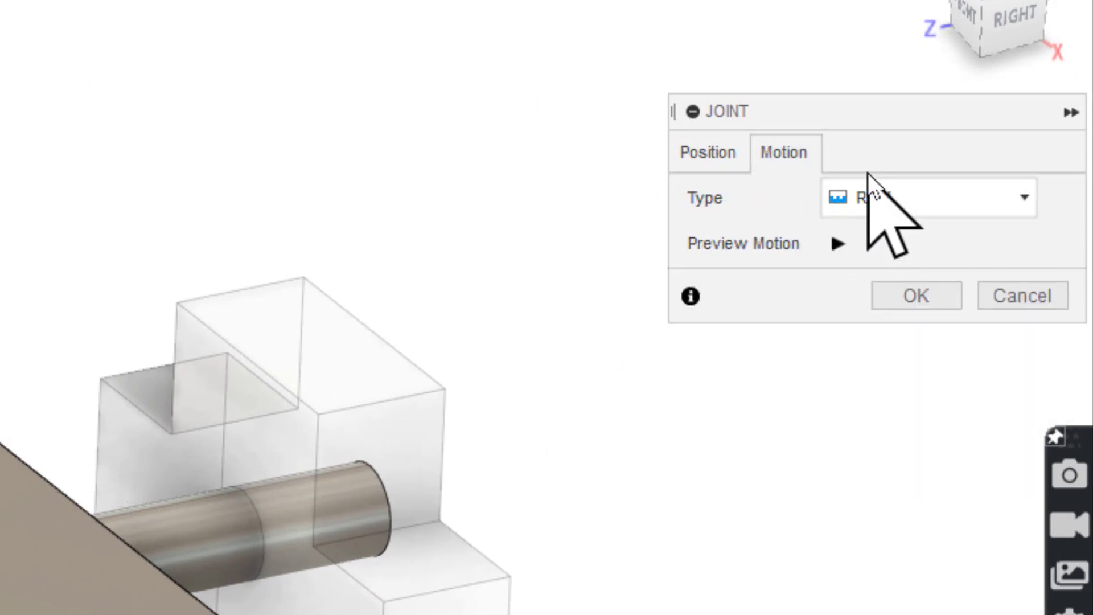
{"action": "left_click", "coordinate": [887, 199]}
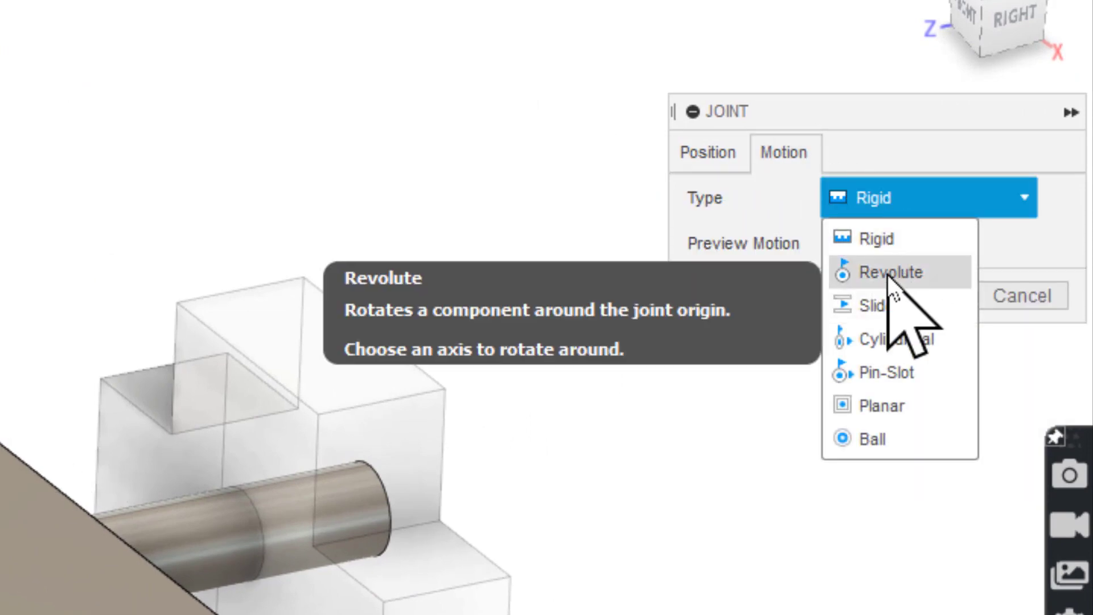
{"action": "left_click", "coordinate": [887, 275]}
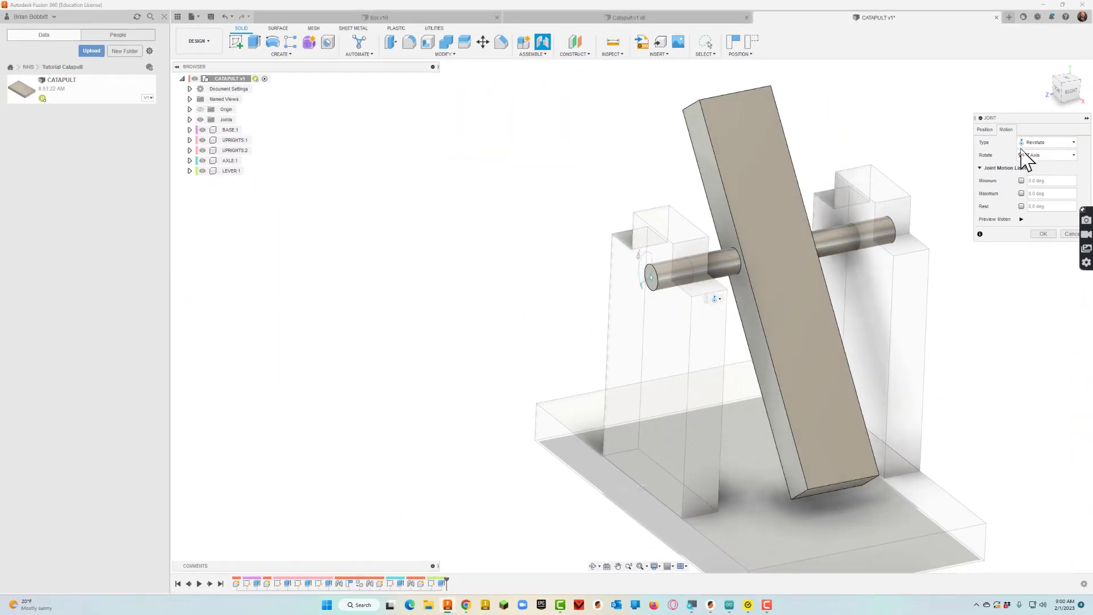
{"action": "left_click", "coordinate": [1044, 235]}
Ground the BASE component, capturing the current positions of the moved components
{"action": "middle_click_drag", "start_coordinate": [823, 284], "coordinate": [726, 215]}
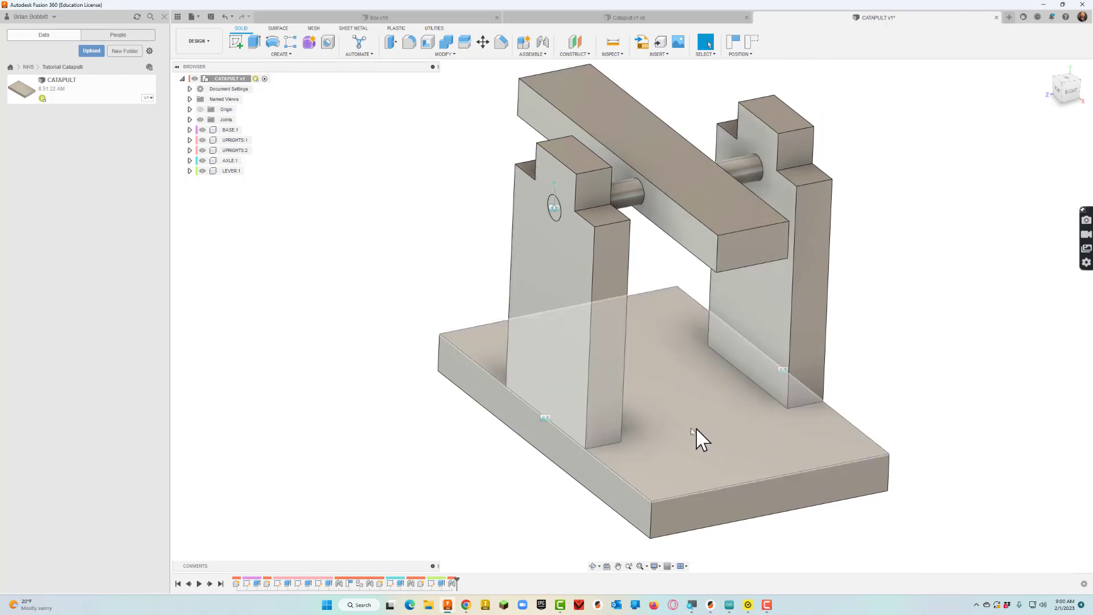
{"action": "left_click", "coordinate": [692, 346]}
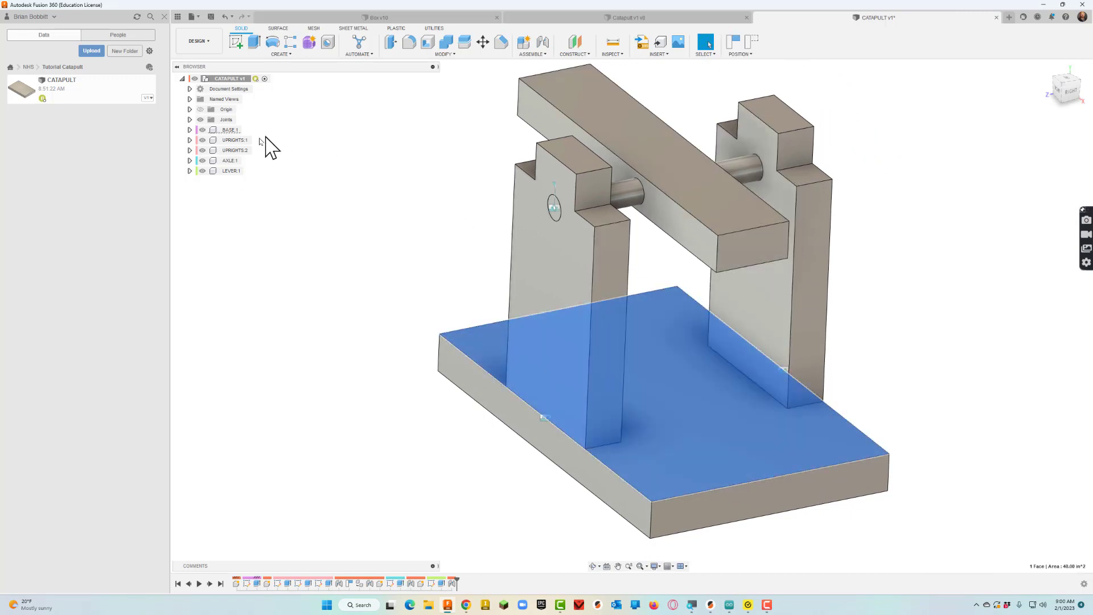
{"action": "right_click", "coordinate": [230, 131]}
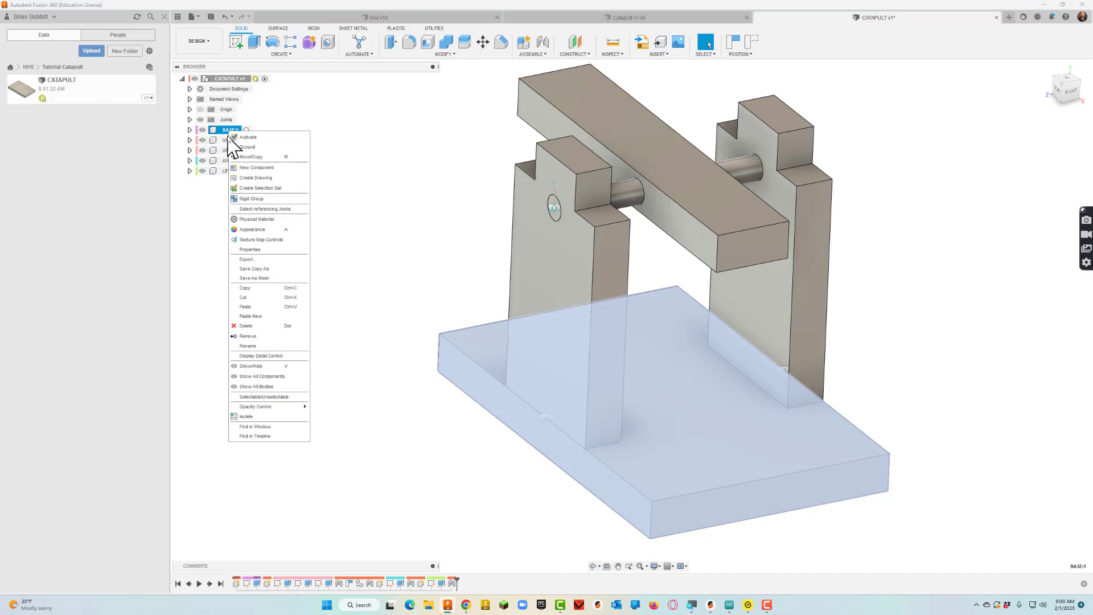
{"action": "left_click", "coordinate": [244, 157]}
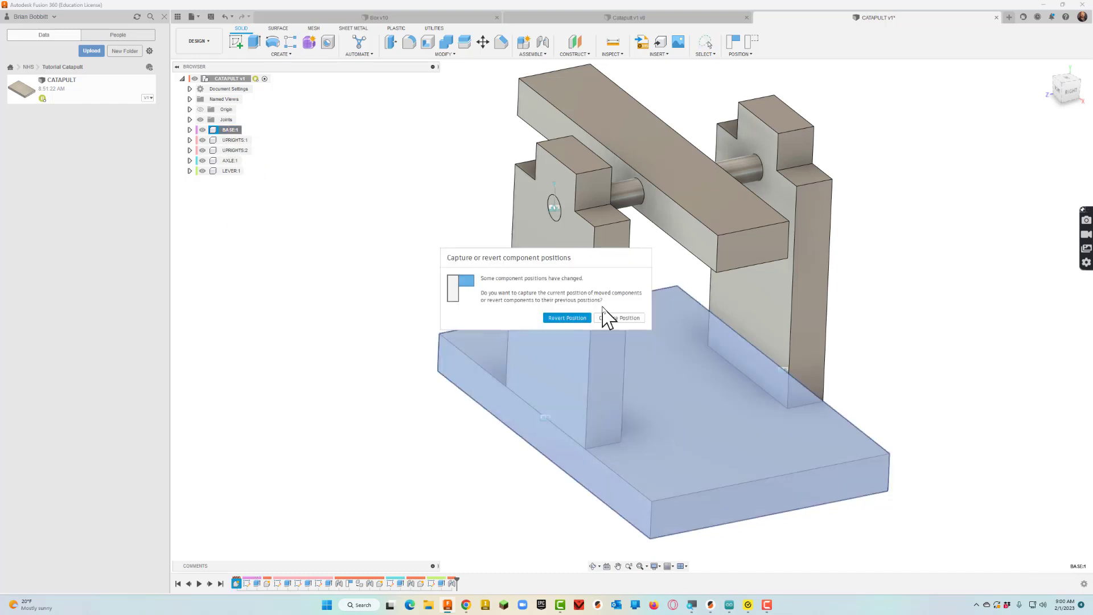
{"action": "left_click", "coordinate": [619, 318]}
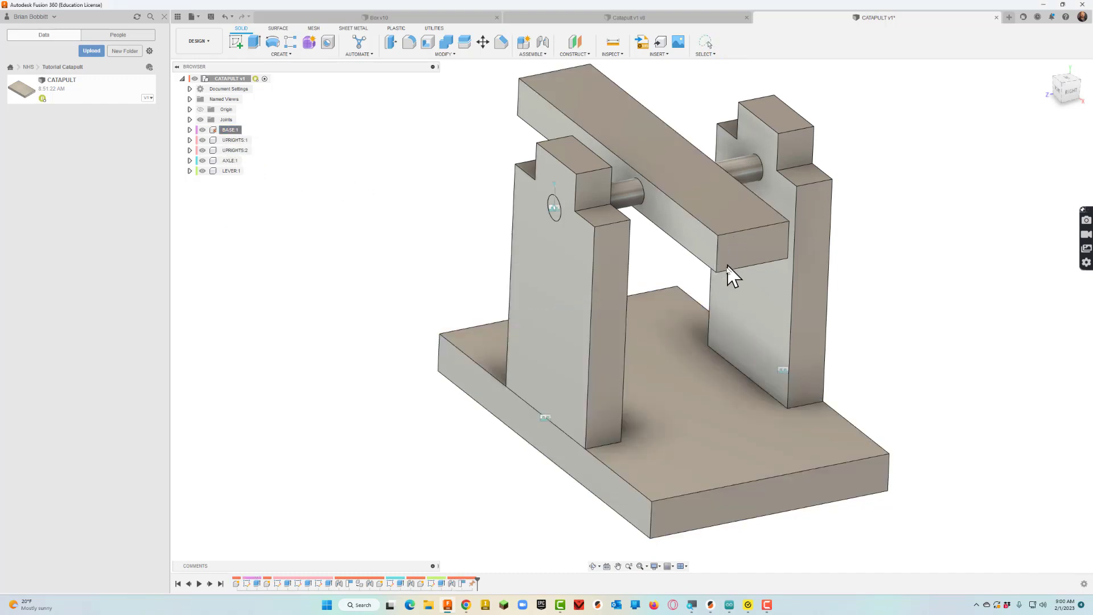
Swing the lever about the axle so its near end tips down toward the base
{"action": "left_click_drag", "start_coordinate": [730, 223], "coordinate": [725, 263]}
{"action": "scroll", "coordinate": [725, 273], "scroll_direction": "down", "scroll_amount": 3}
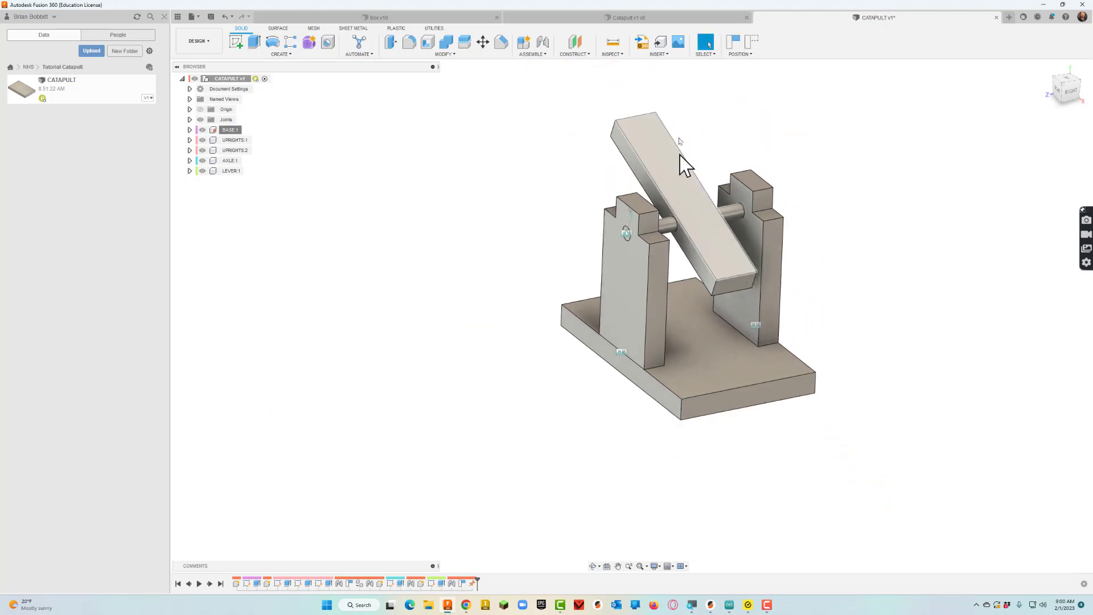
{"action": "scroll", "coordinate": [595, 92], "scroll_direction": "up", "scroll_amount": 2}
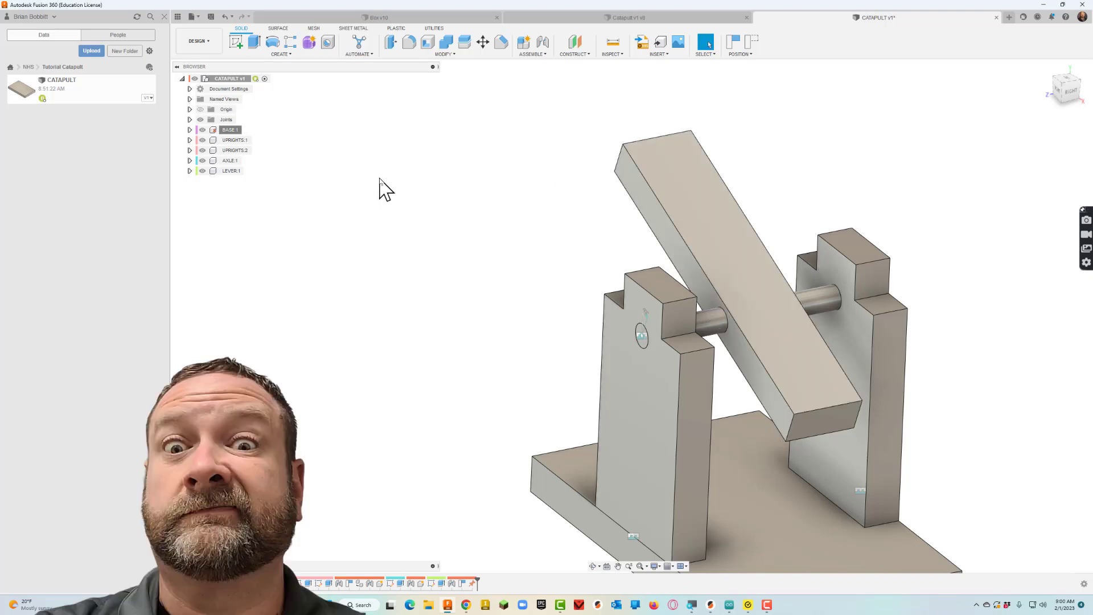
{"action": "scroll", "coordinate": [501, 173], "scroll_direction": "down", "scroll_amount": 2}
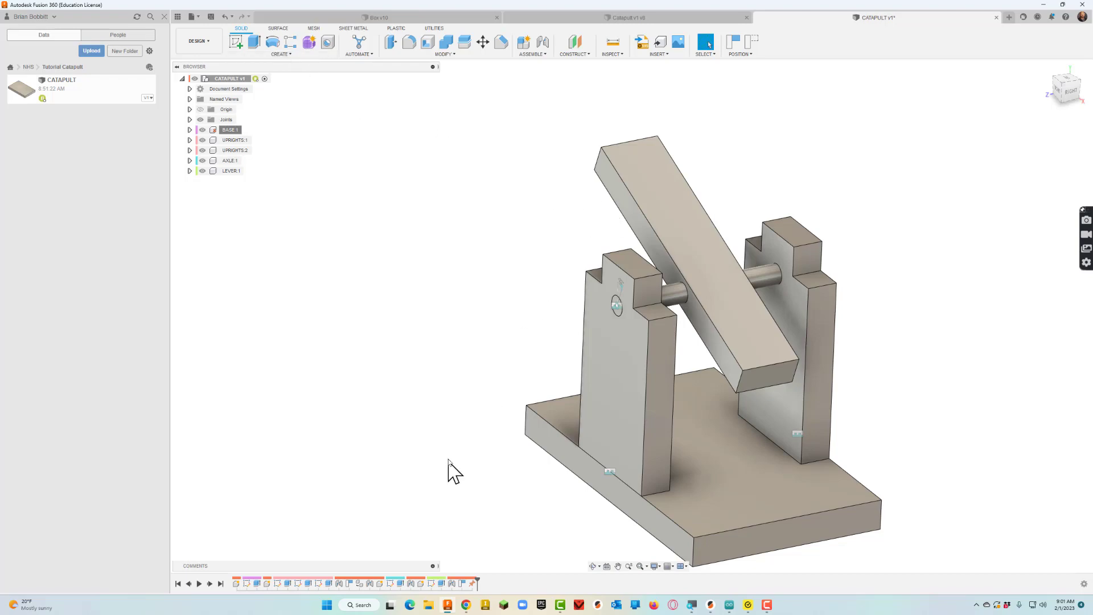
Check the projectile on the Catapult Constraints slide in Google Slides, return to Fusion 360 and create an internal component named BALL
{"action": "left_click", "coordinate": [468, 606]}
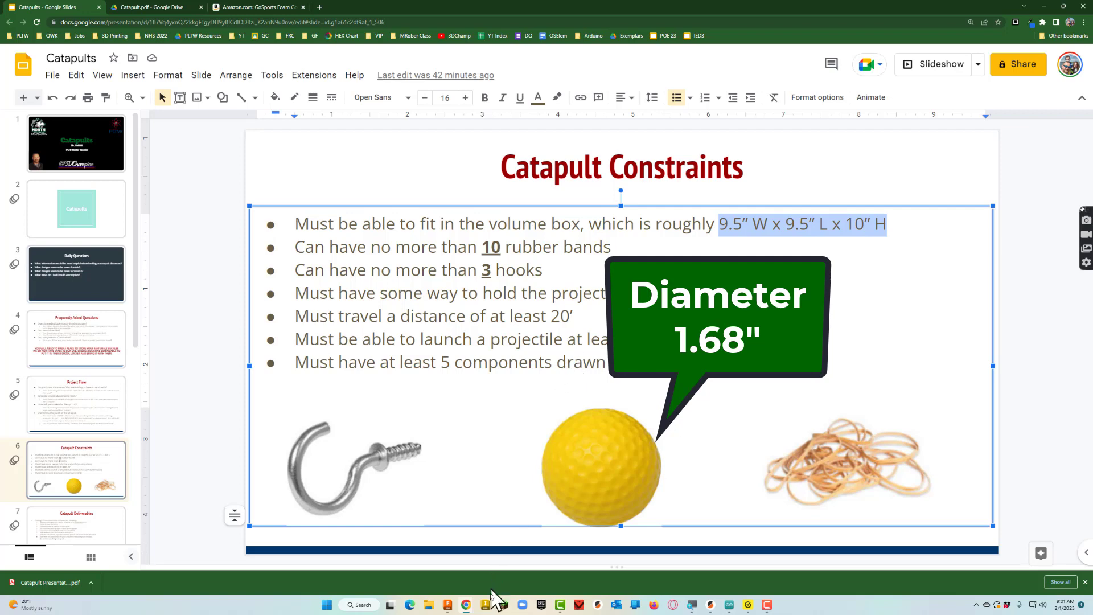
{"action": "left_click", "coordinate": [448, 605]}
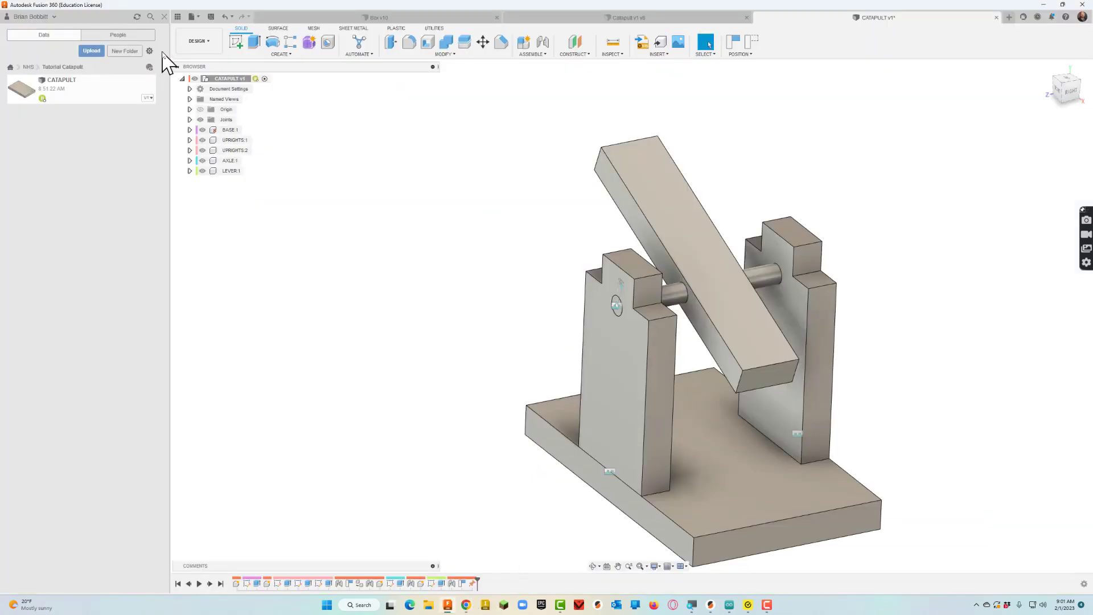
{"action": "left_click", "coordinate": [529, 43]}
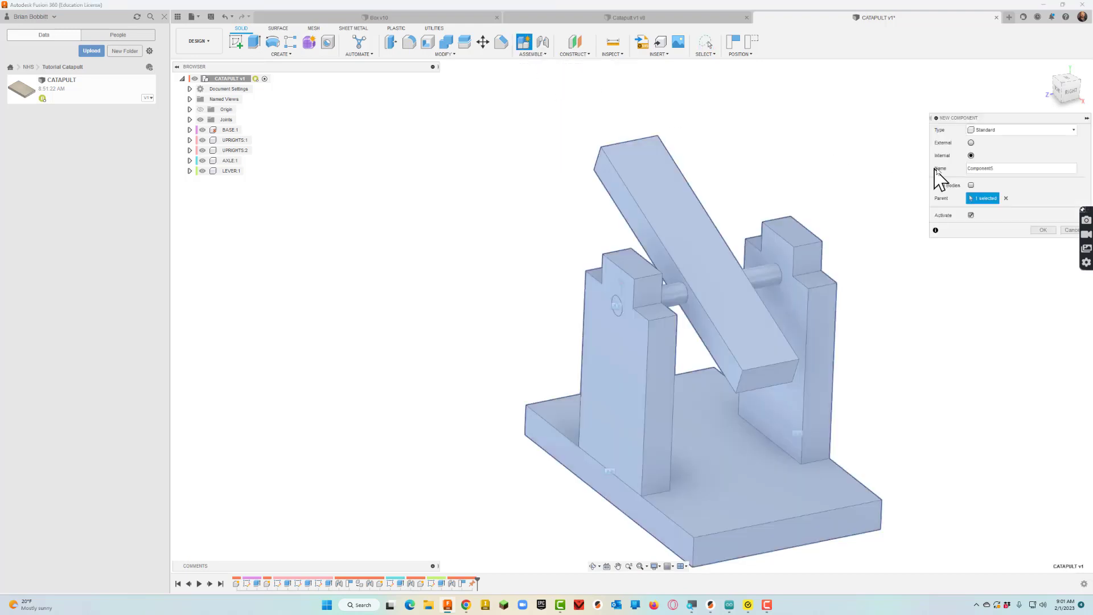
{"action": "left_click_drag", "start_coordinate": [1009, 173], "coordinate": [940, 179]}
{"action": "key", "text": "Return"}
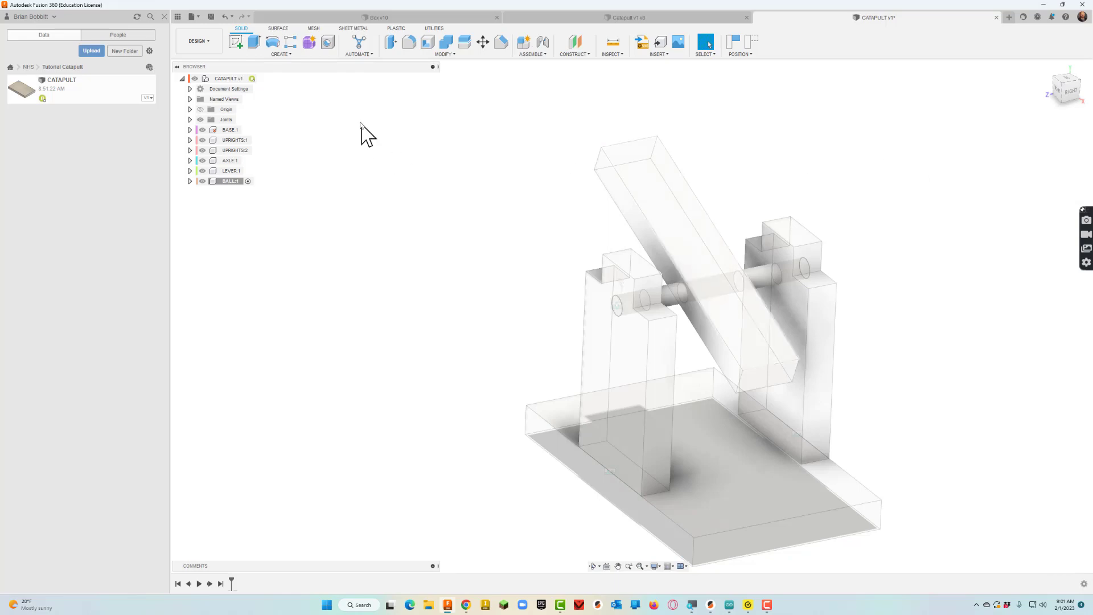
Capture the component positions, start a sketch on the plane facing the right view, and draw a 1.68 in diameter circle beside the catapult
{"action": "left_click", "coordinate": [234, 48]}
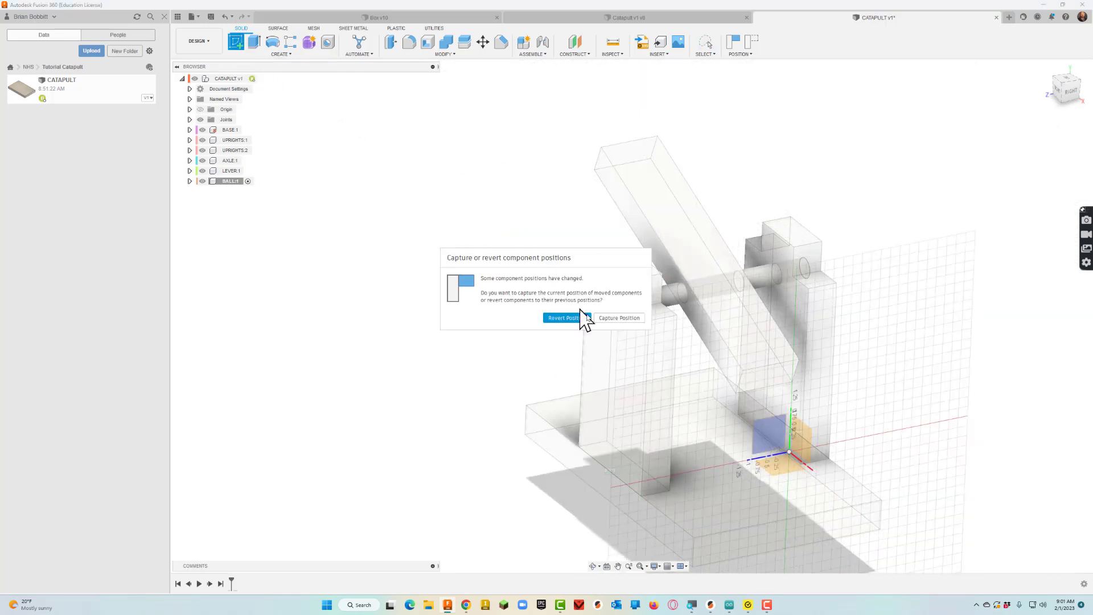
{"action": "left_click", "coordinate": [627, 318]}
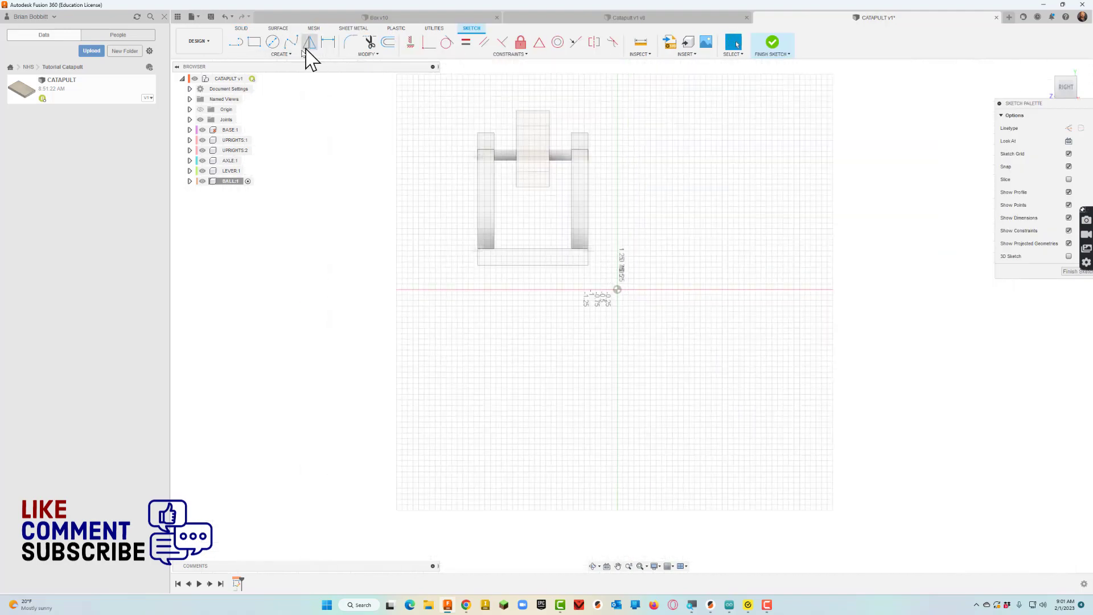
{"action": "left_click", "coordinate": [273, 43]}
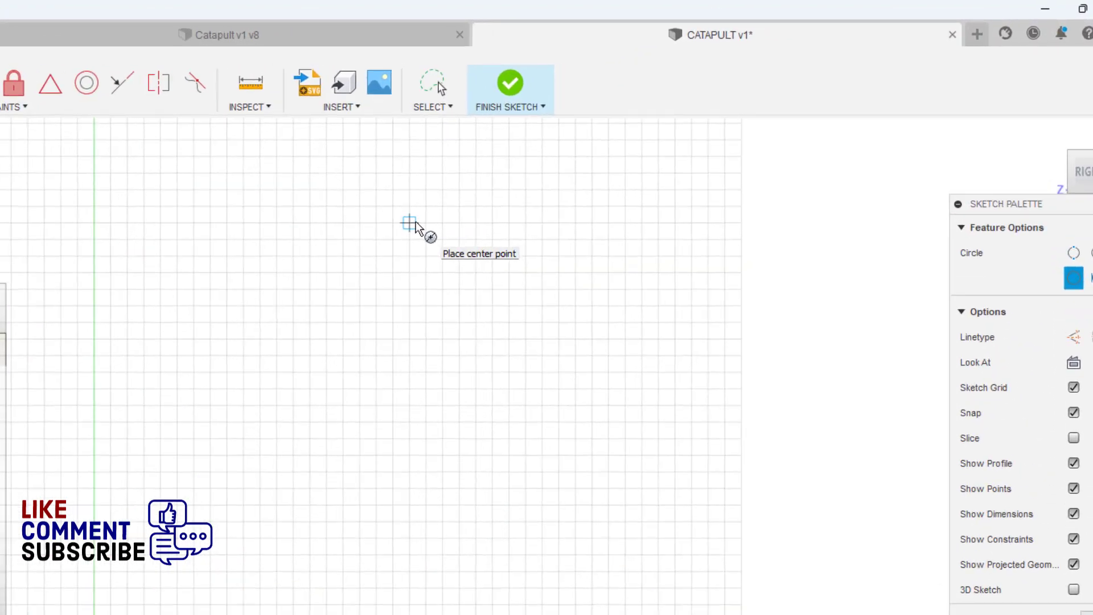
{"action": "scroll", "coordinate": [415, 227], "scroll_direction": "up", "scroll_amount": 3}
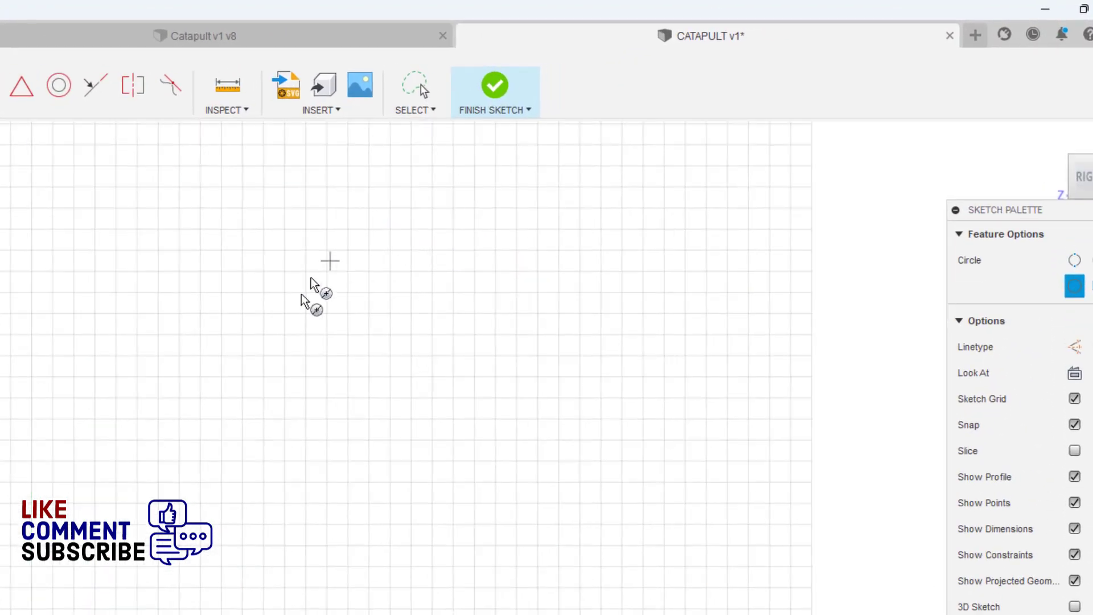
{"action": "left_click", "coordinate": [285, 304]}
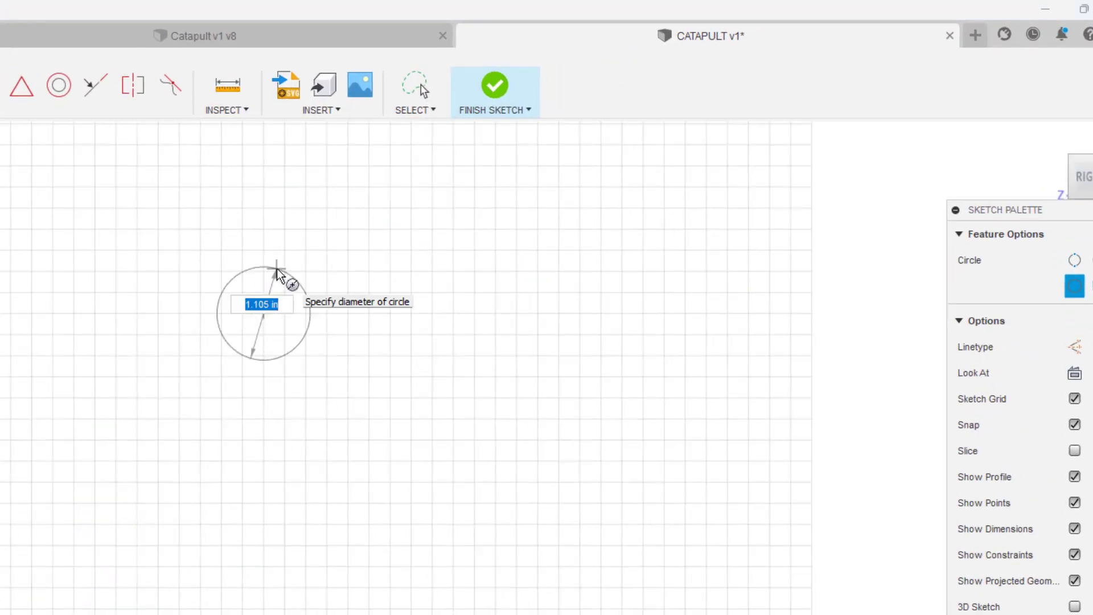
{"action": "key", "text": "Return"}
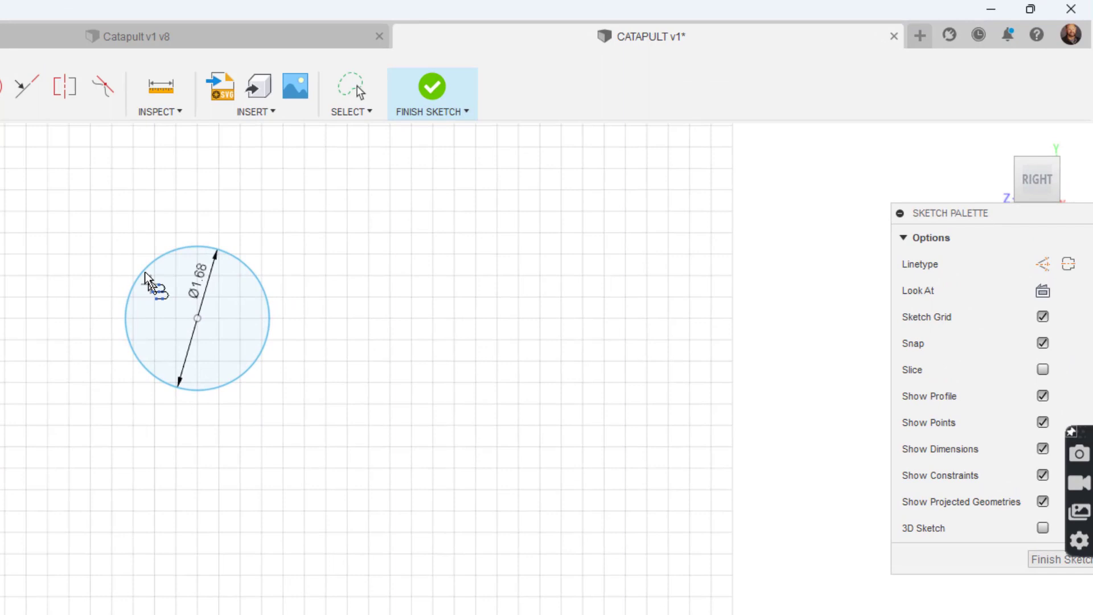
Draw a vertical line through the circle's center from its uppermost to its lowest point and finish the sketch
{"action": "left_click", "coordinate": [197, 246]}
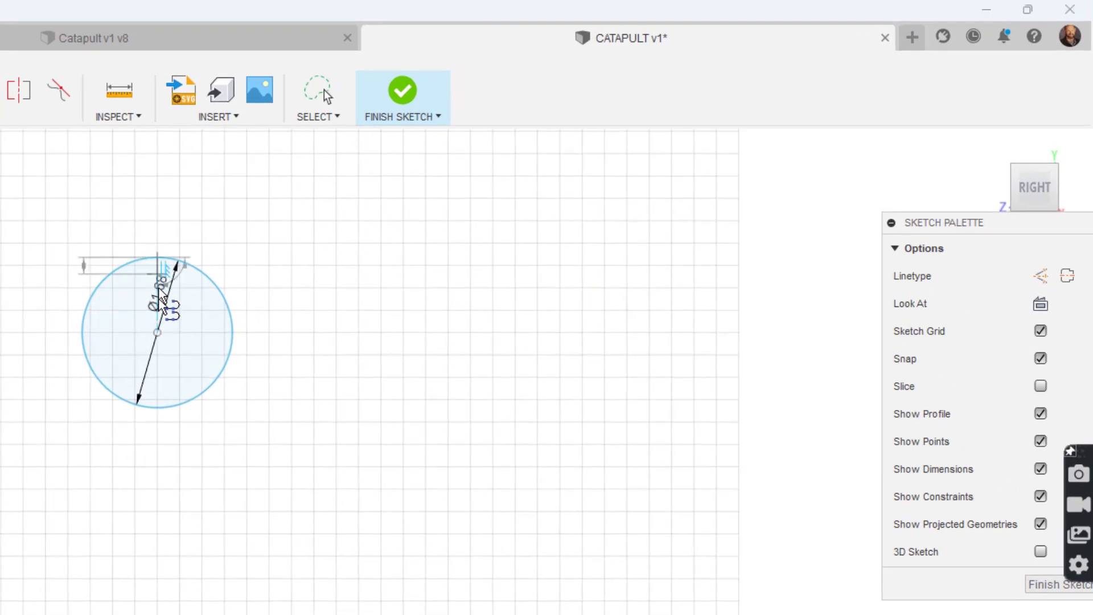
{"action": "double_click", "coordinate": [158, 408]}
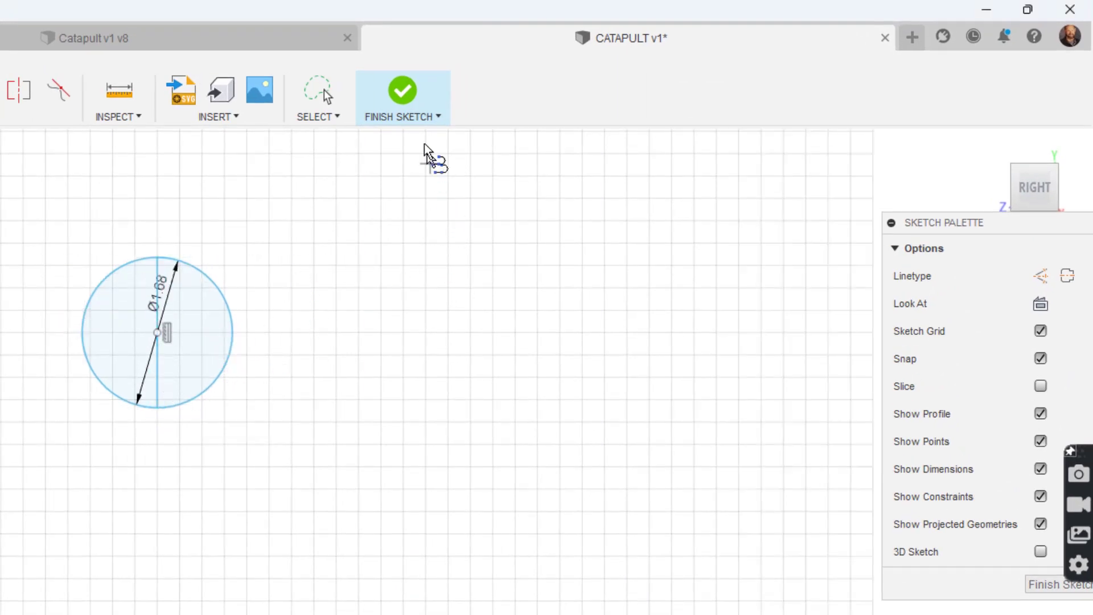
{"action": "left_click", "coordinate": [402, 90]}
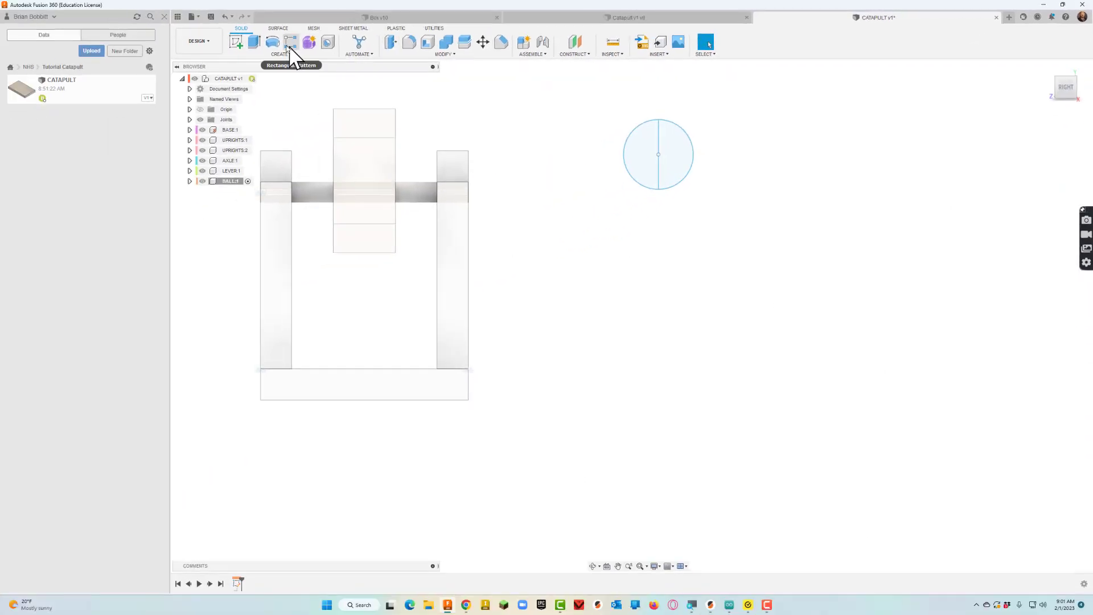
Revolve one half of the circle about its vertical center line as a new body to form the ball
{"action": "left_click", "coordinate": [273, 42]}
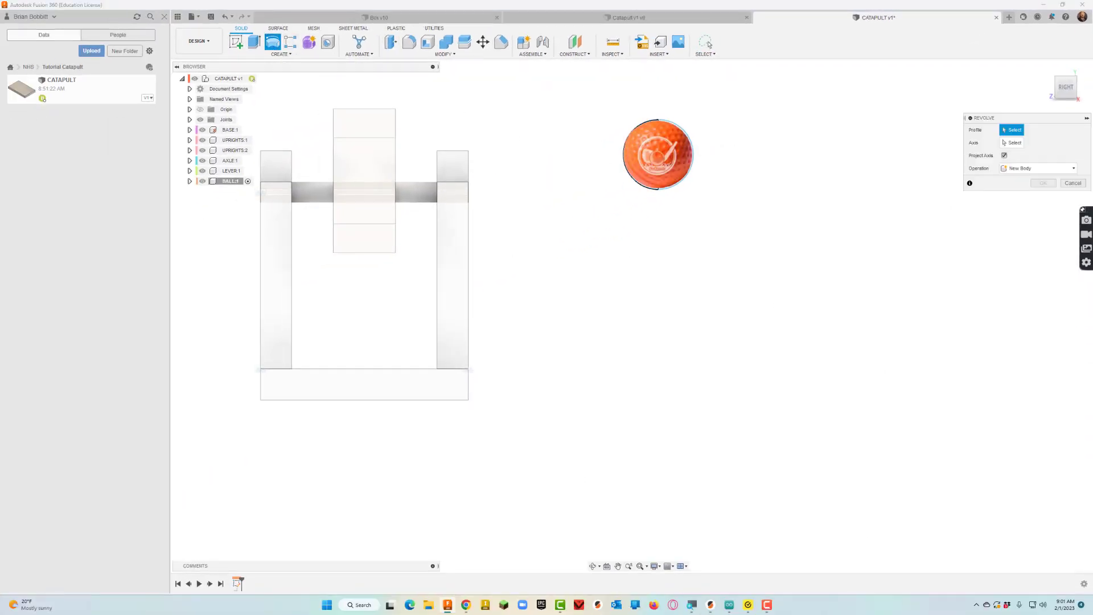
{"action": "left_click", "coordinate": [653, 160]}
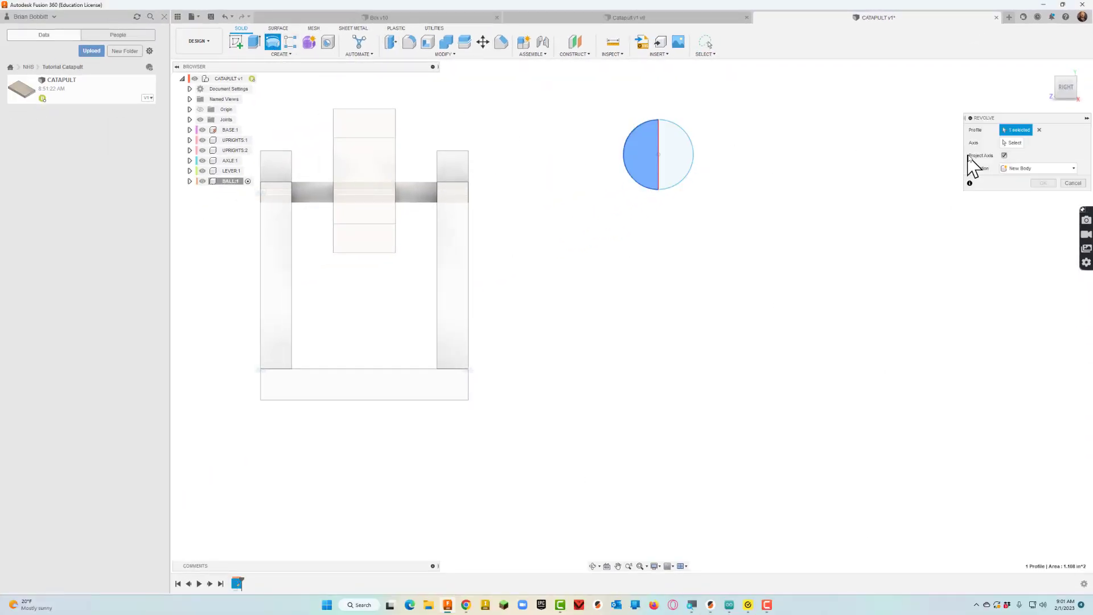
{"action": "left_click", "coordinate": [1013, 143]}
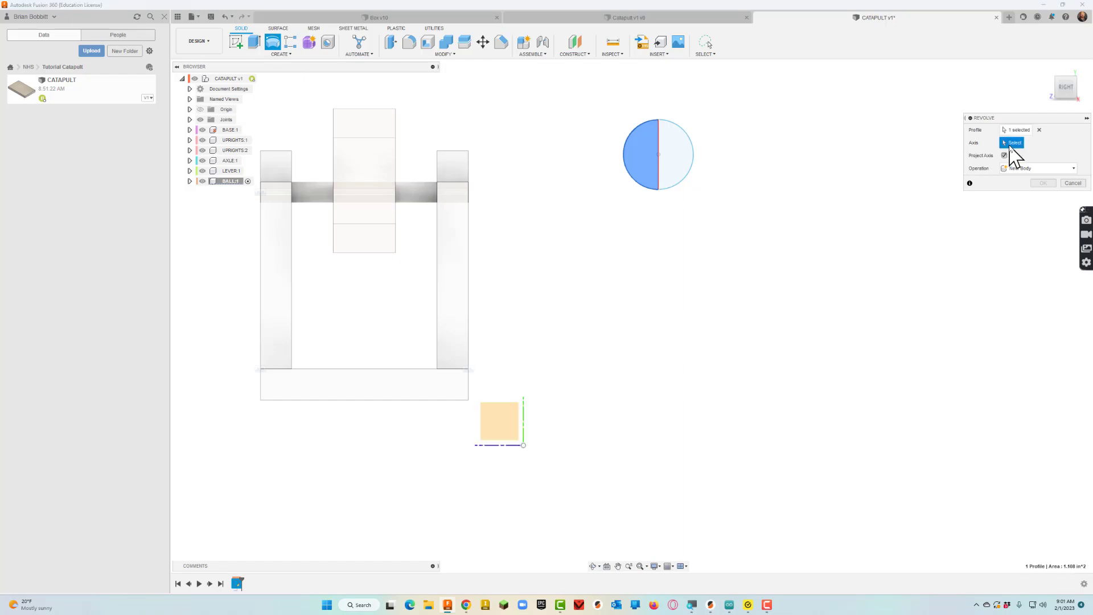
{"action": "left_click", "coordinate": [660, 154]}
{"action": "left_click", "coordinate": [1042, 222]}
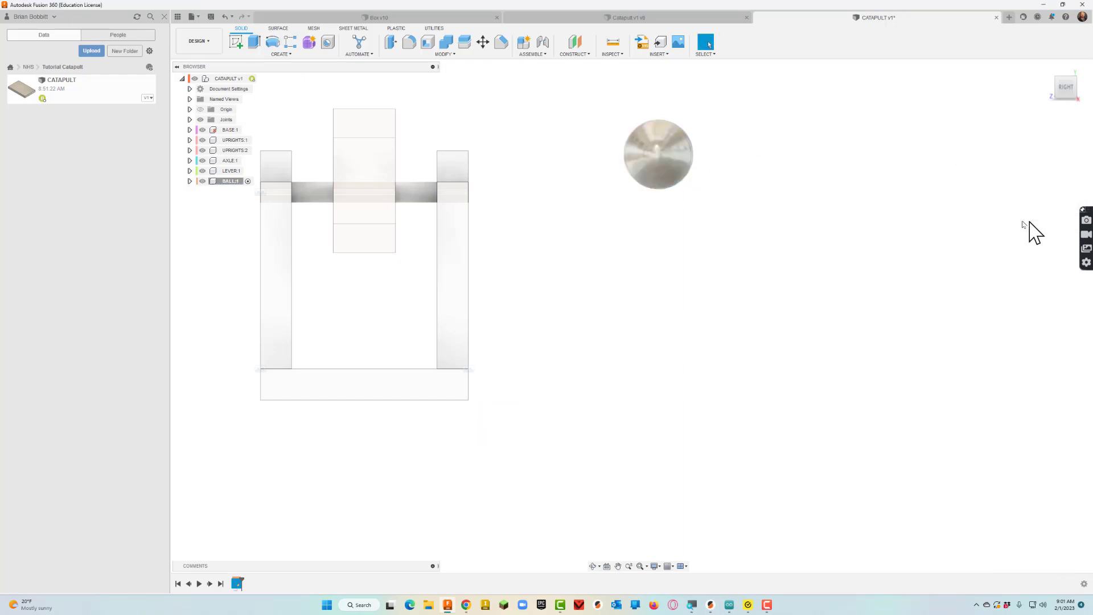
Activate the top-level CATAPULT assembly and move the ball to a spot above the lever
{"action": "left_click", "coordinate": [592, 566]}
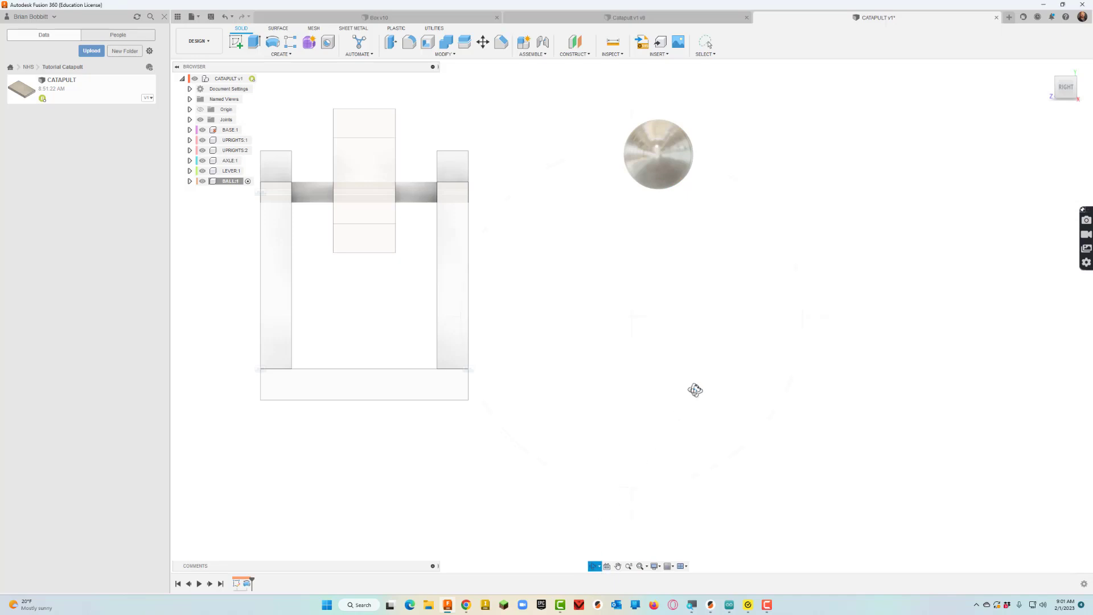
{"action": "mouse_move", "coordinate": [695, 387]}
{"action": "left_mouse_down"}
{"action": "mouse_move", "coordinate": [725, 407]}
{"action": "mouse_move", "coordinate": [706, 394]}
{"action": "left_mouse_up"}
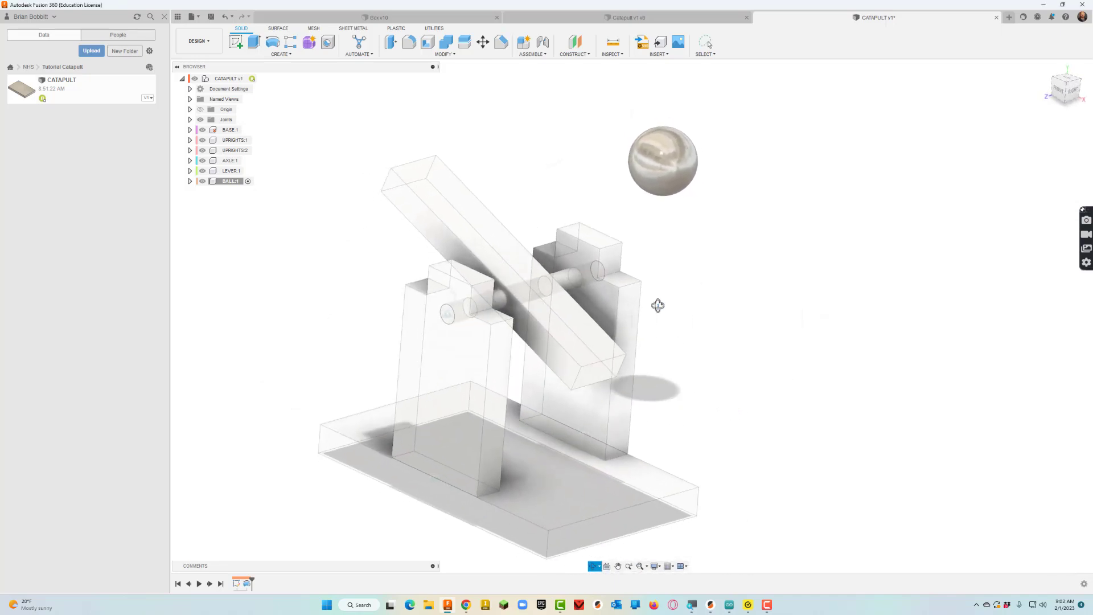
{"action": "left_click_drag", "start_coordinate": [658, 306], "coordinate": [656, 298]}
{"action": "left_click", "coordinate": [264, 79]}
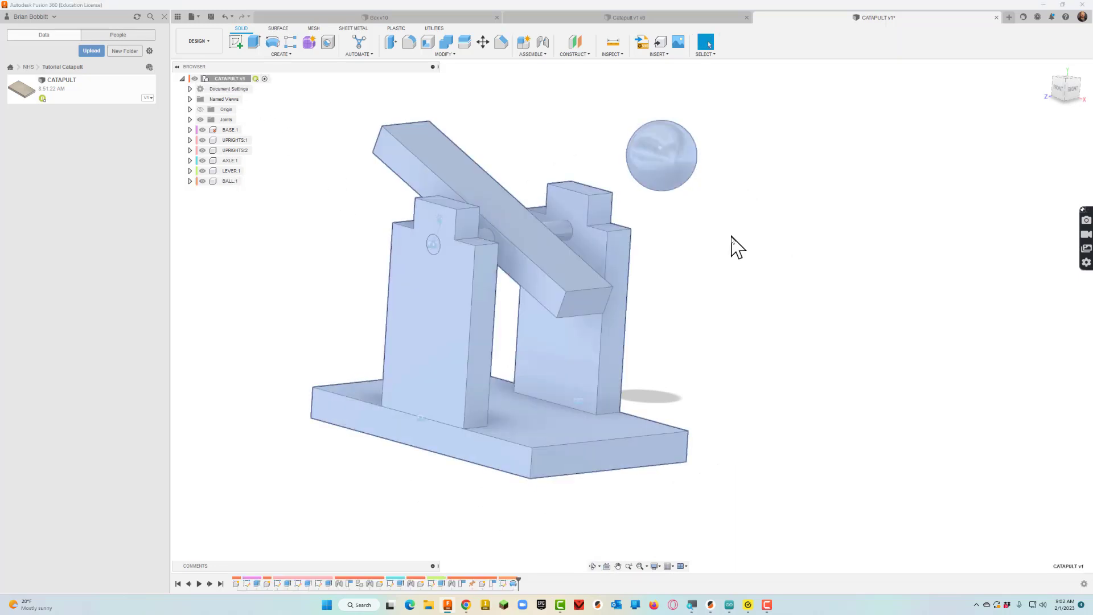
{"action": "left_click_drag", "start_coordinate": [669, 168], "coordinate": [576, 93]}
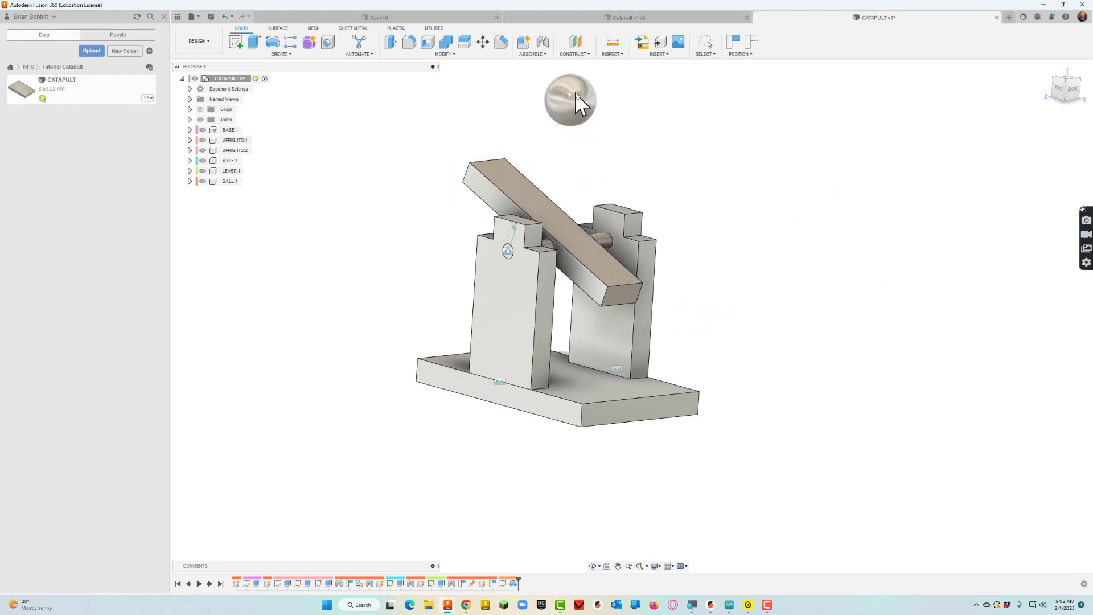
{"action": "left_click", "coordinate": [593, 566]}
{"action": "left_click_drag", "start_coordinate": [592, 353], "coordinate": [446, 247]}
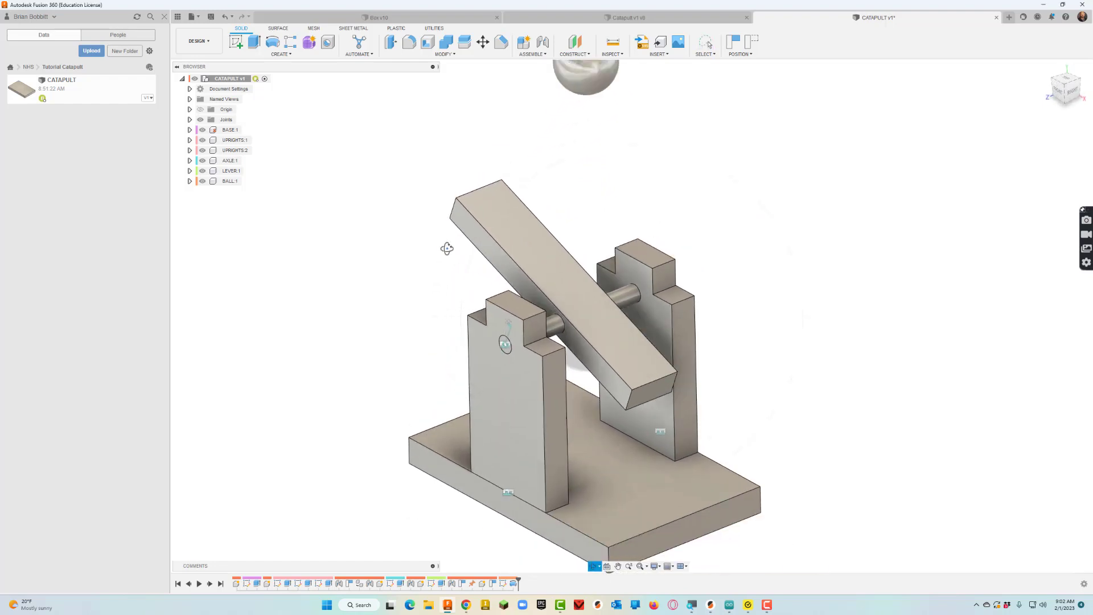
Create a component named CUP and start a sketch on the front-facing plane, capturing the current component positions
{"action": "scroll", "coordinate": [447, 249], "scroll_direction": "down", "scroll_amount": 1}
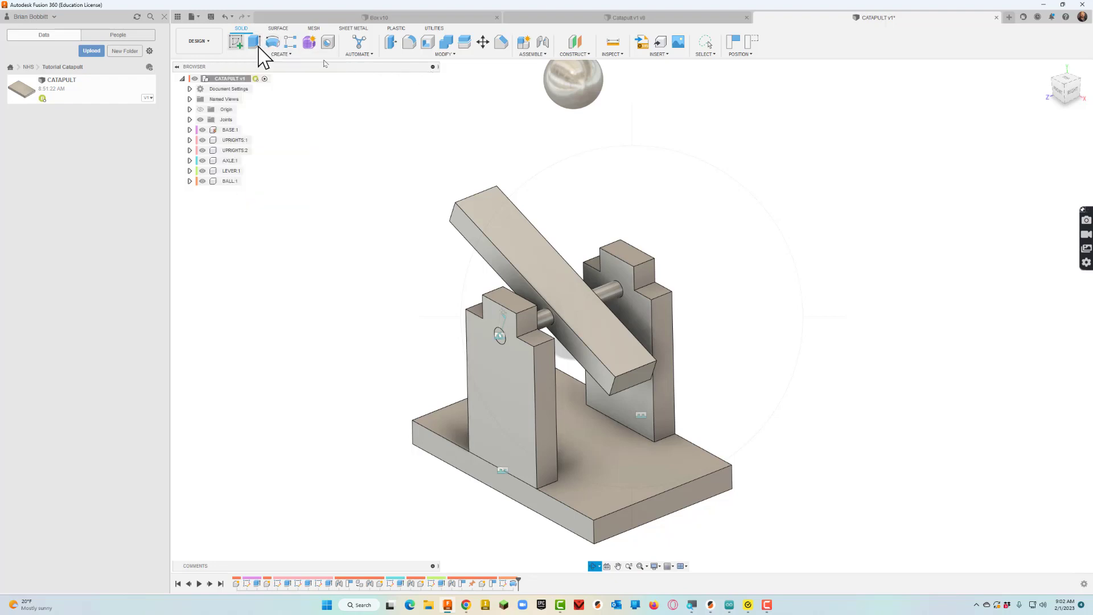
{"action": "left_click", "coordinate": [522, 42]}
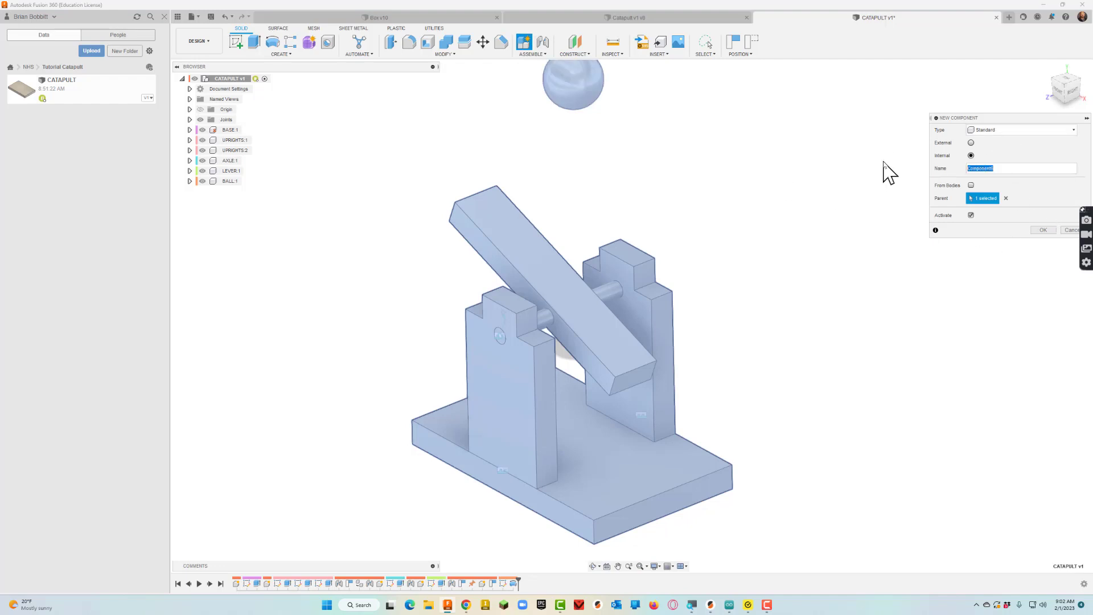
{"action": "type", "text": "pl"}
{"action": "key", "text": "Return"}
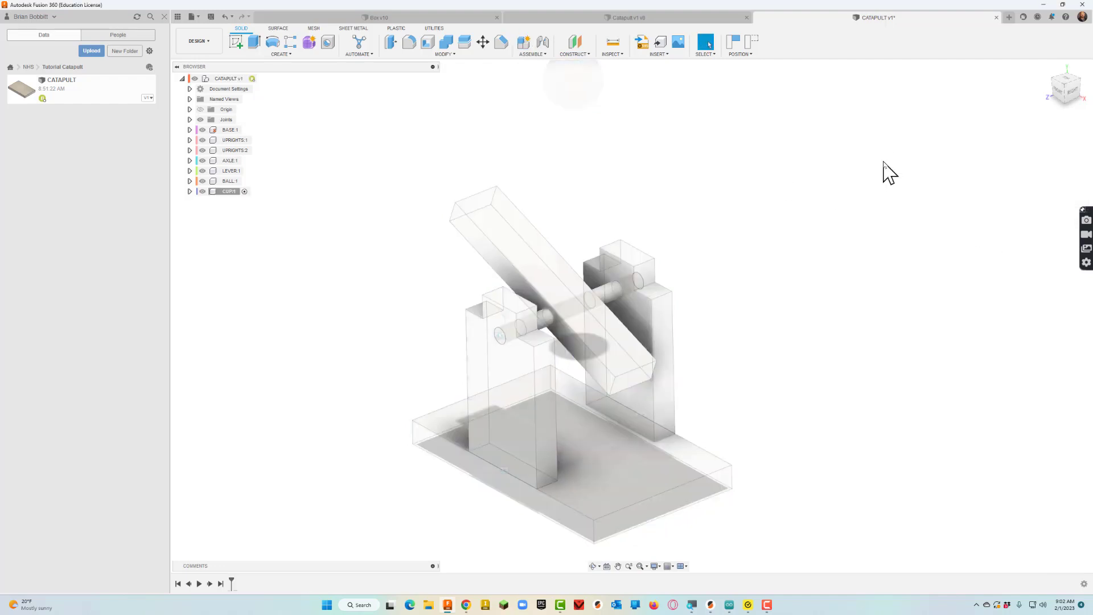
{"action": "left_click", "coordinate": [237, 45]}
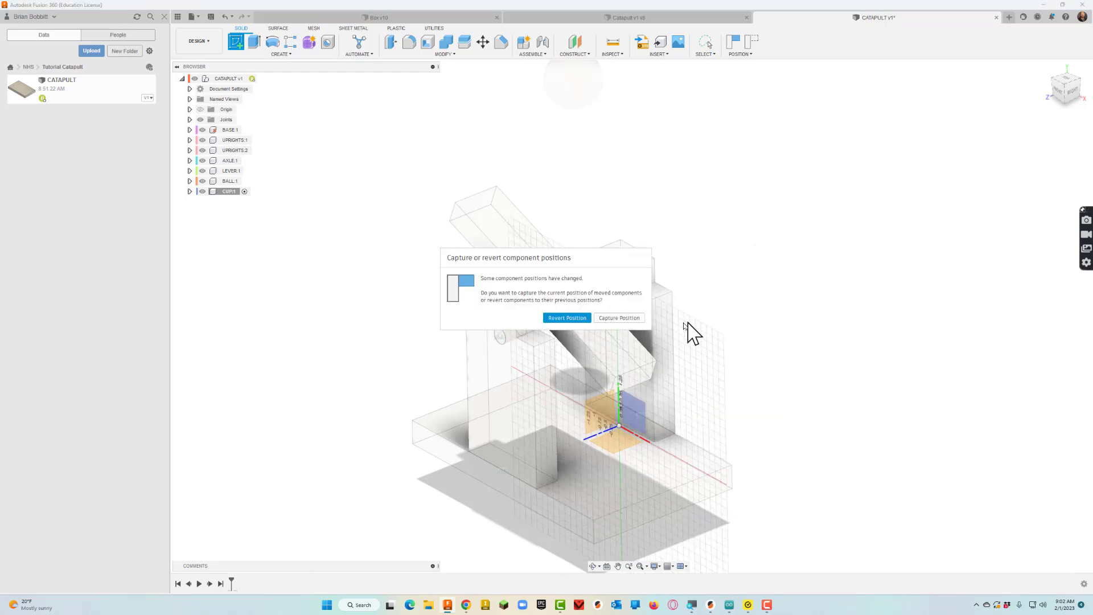
{"action": "left_click", "coordinate": [621, 317]}
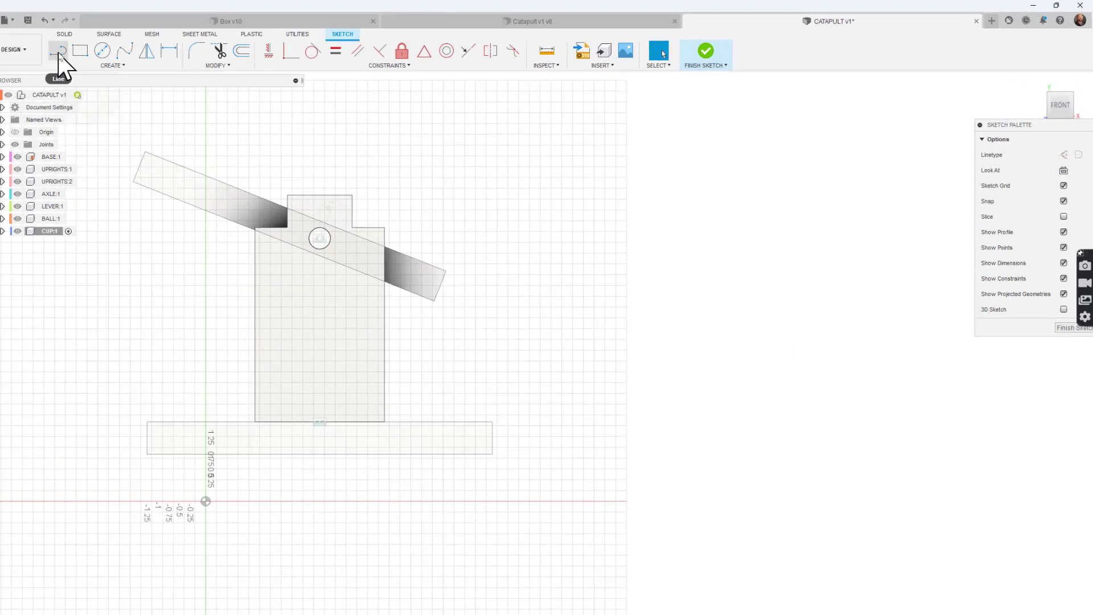
Draw a 1.75 in vertical line beside the catapult, a 0.5 in line outward from its lower end, and a line slanting outward up to its upper level
{"action": "left_click", "coordinate": [58, 54]}
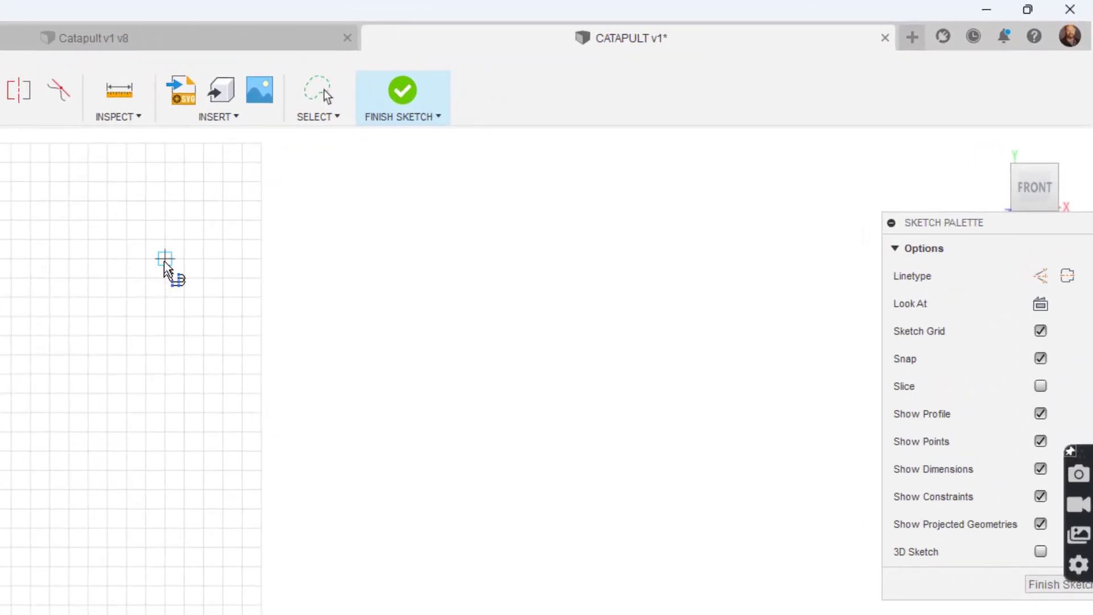
{"action": "left_click", "coordinate": [573, 145]}
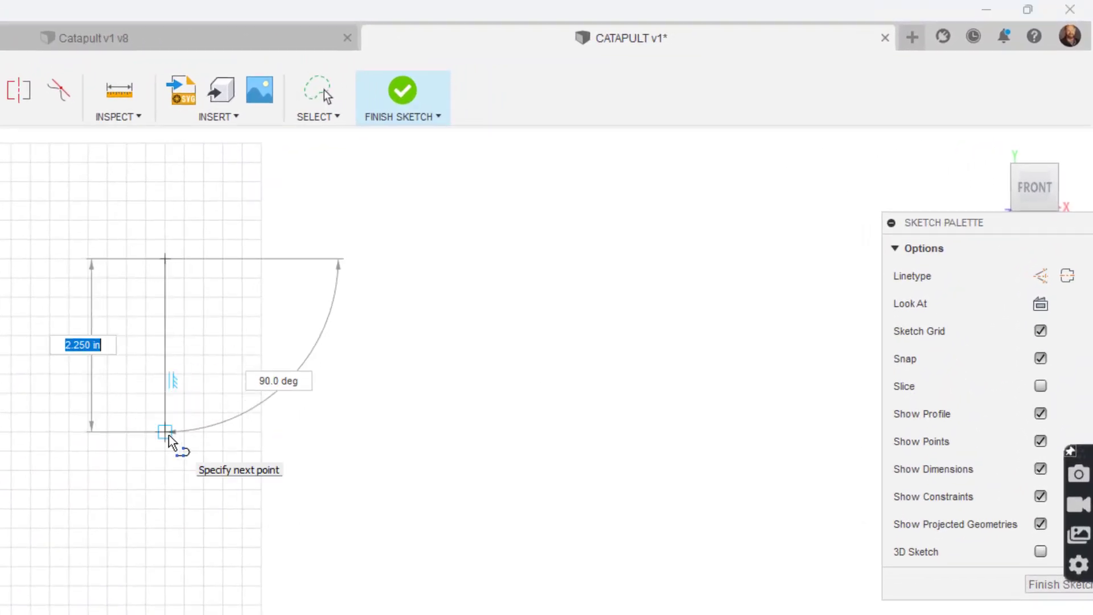
{"action": "type", "text": "1.75"}
{"action": "key", "text": "Tab"}
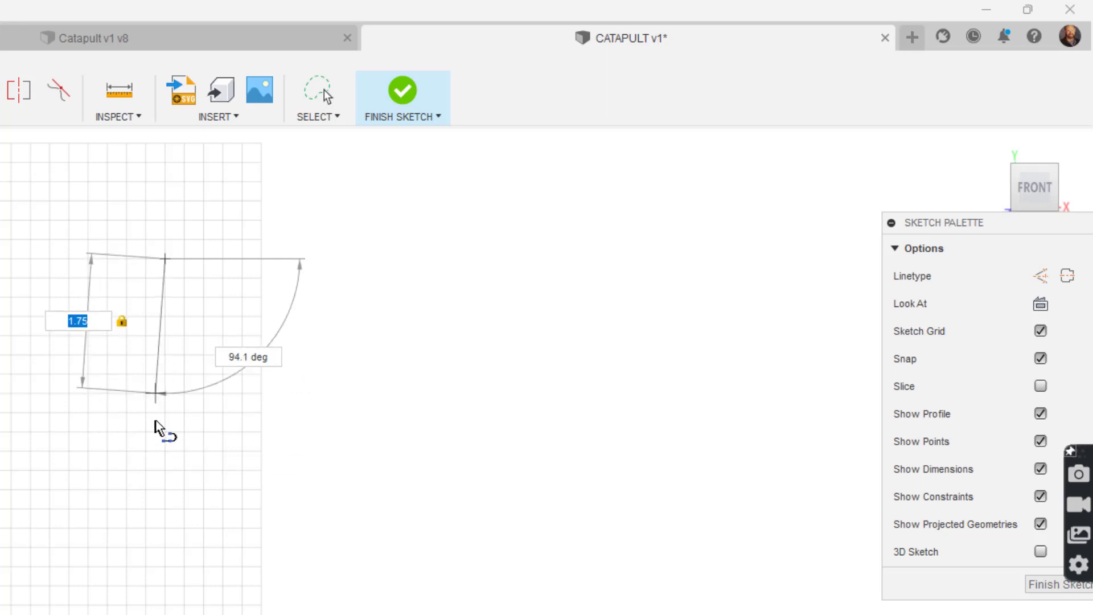
{"action": "left_click", "coordinate": [161, 421]}
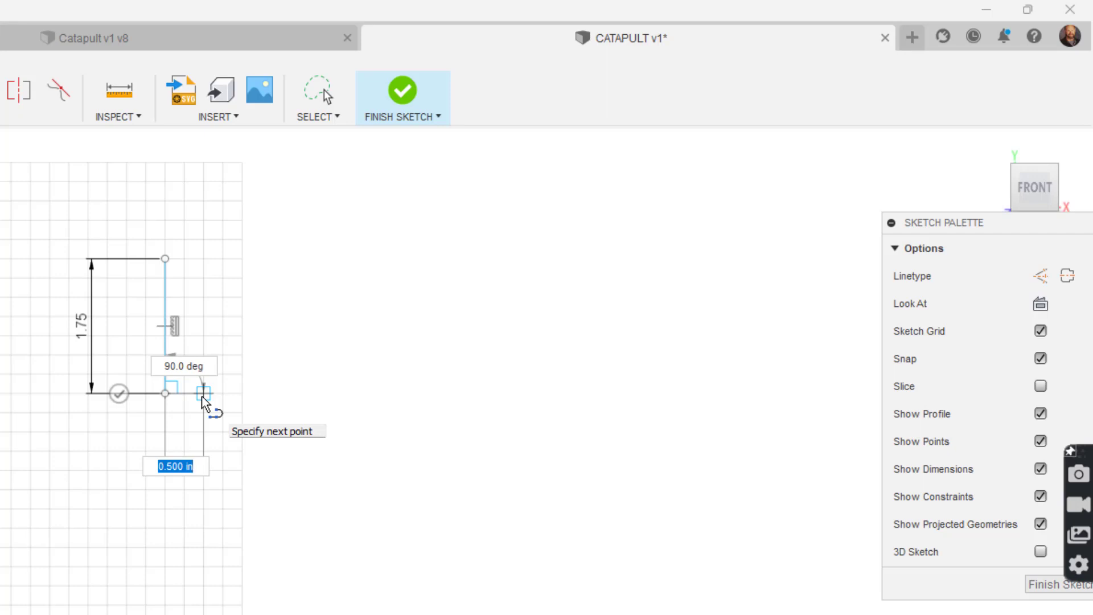
{"action": "left_click", "coordinate": [204, 393]}
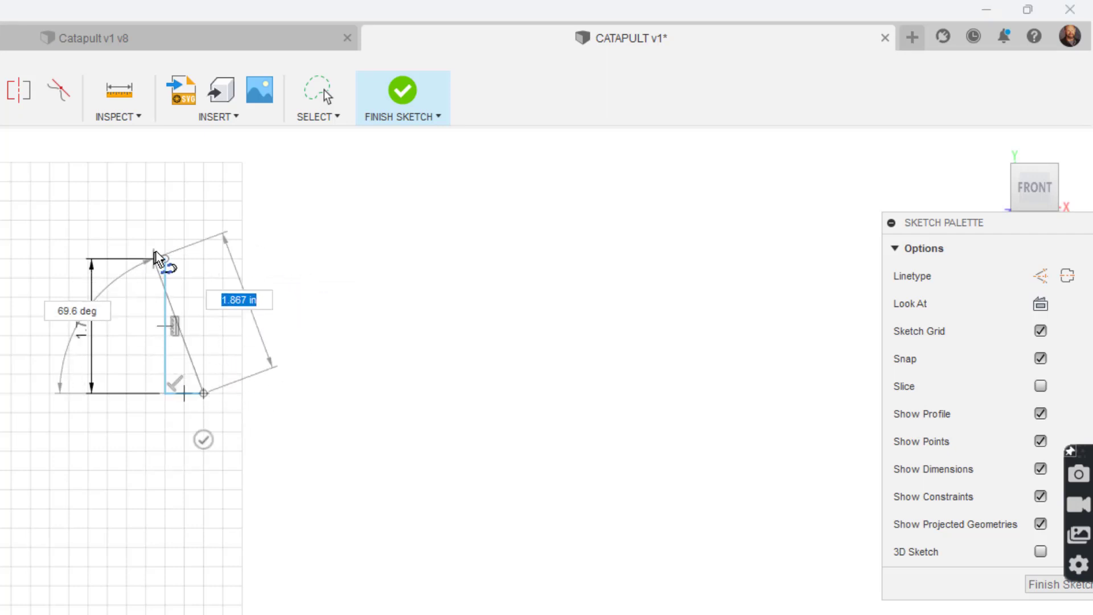
{"action": "left_click", "coordinate": [249, 255]}
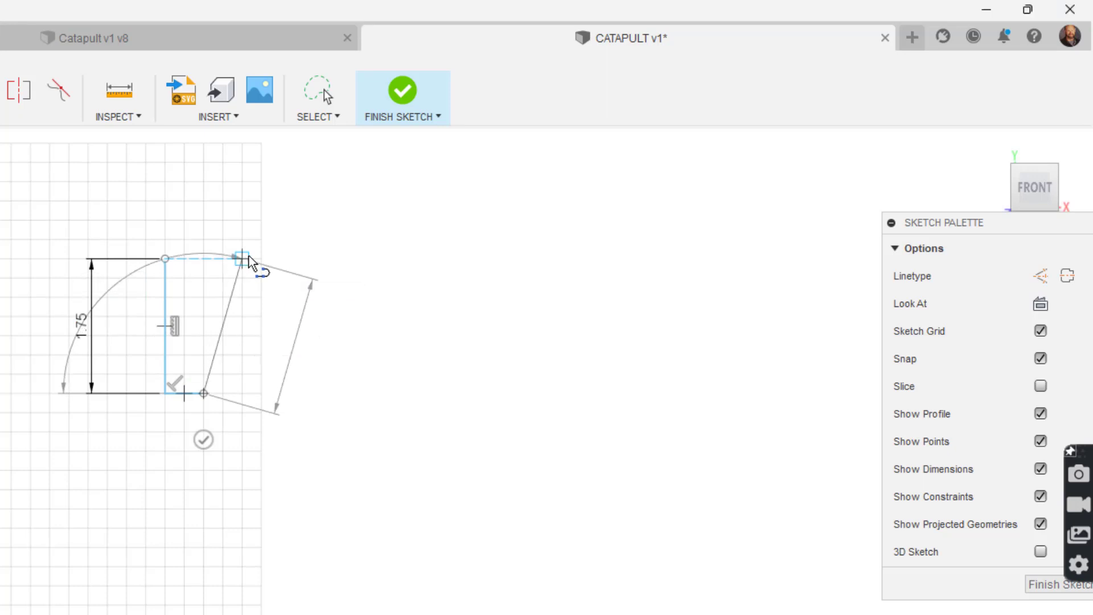
{"action": "key", "text": "Escape"}
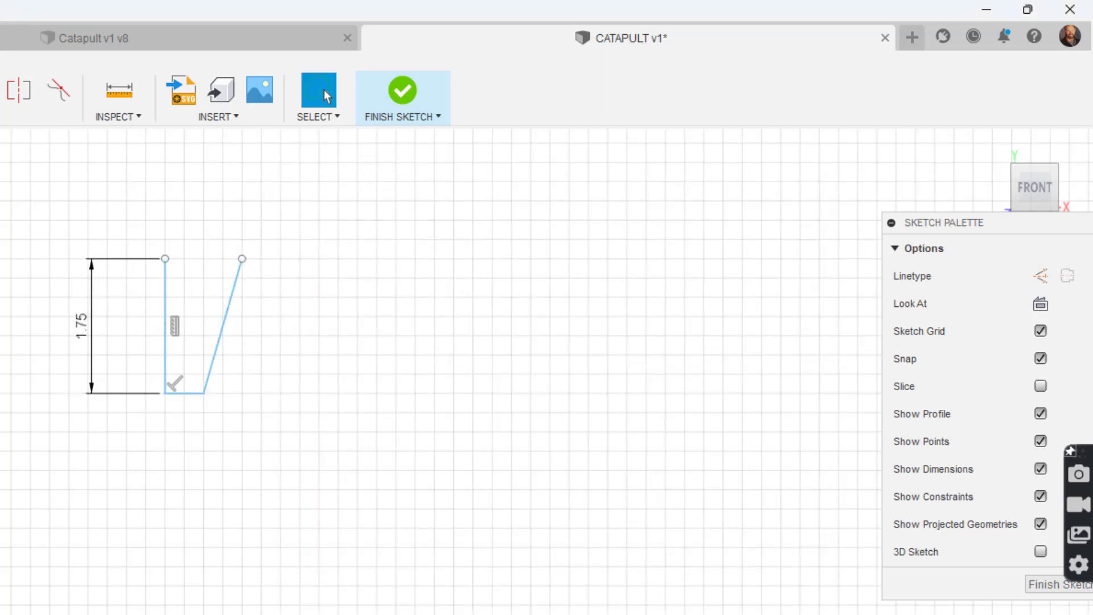
Close the half-cup profile with a horizontal top line, dimension that line to 1 in, and finish the sketch
{"action": "left_click", "coordinate": [326, 96]}
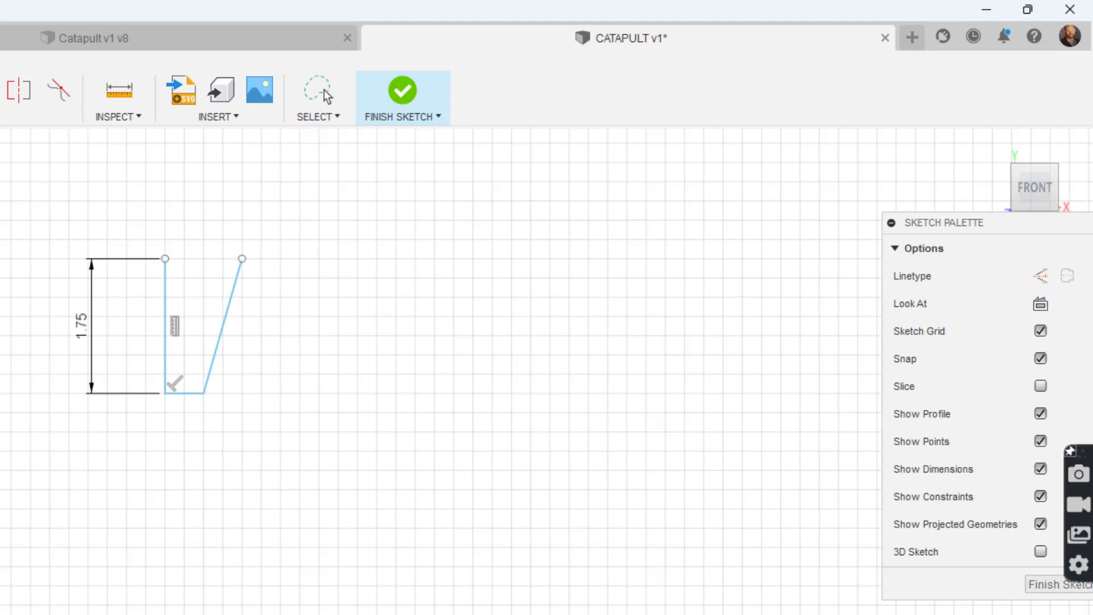
{"action": "key", "text": "l"}
{"action": "left_click", "coordinate": [165, 258]}
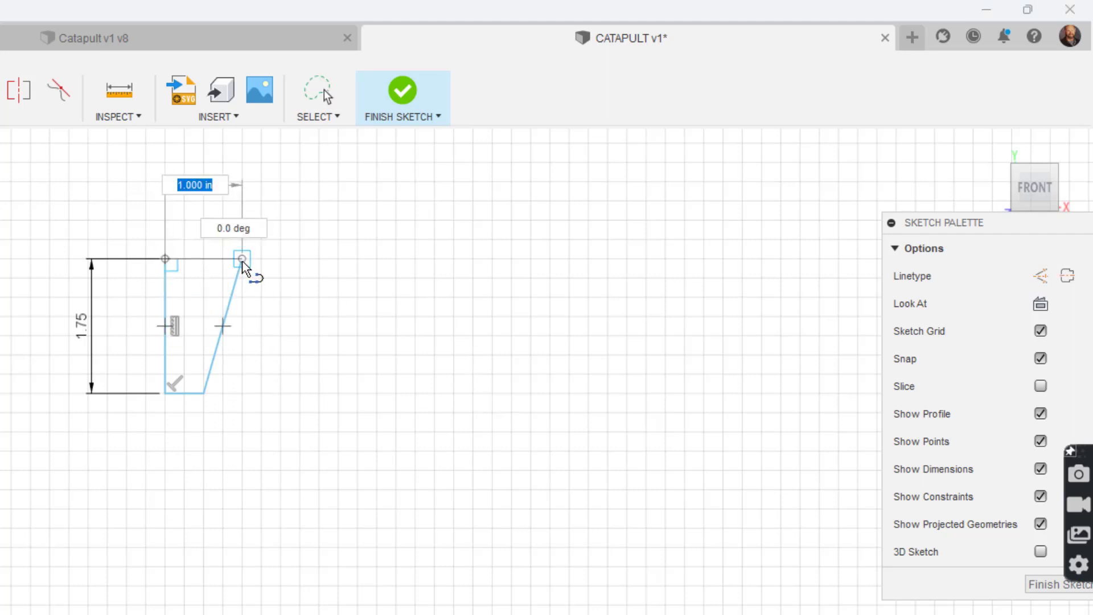
{"action": "left_click", "coordinate": [242, 259]}
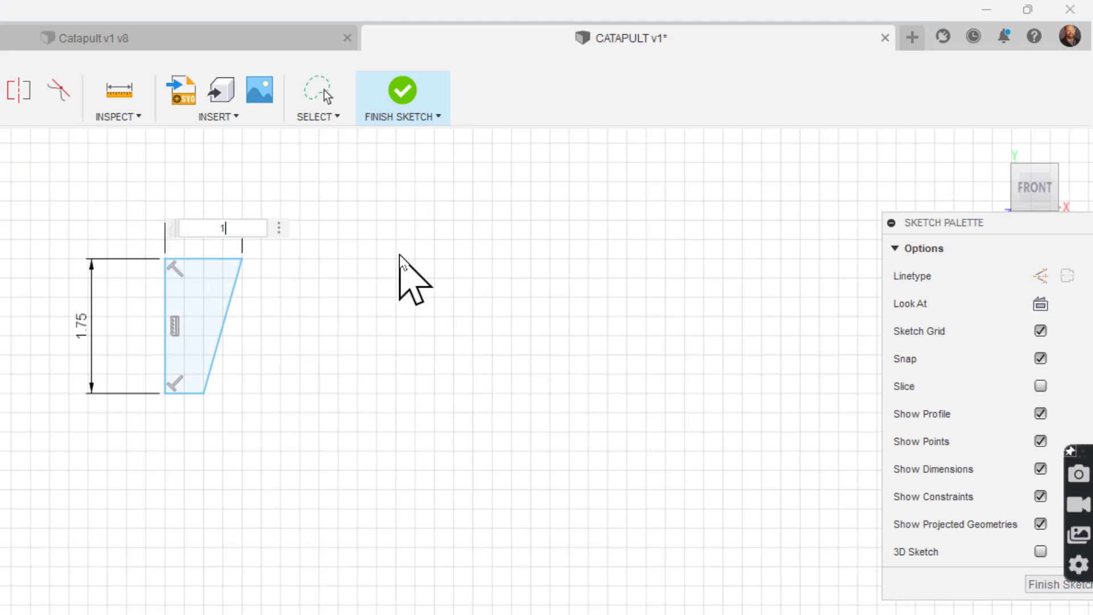
{"action": "key", "text": "Return"}
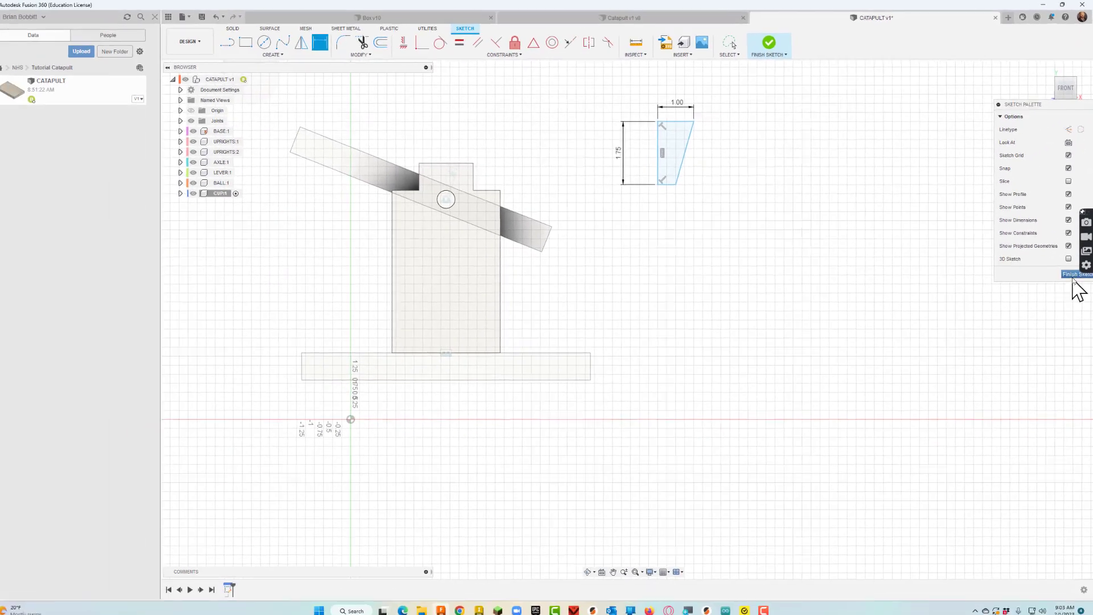
{"action": "left_click", "coordinate": [1074, 275]}
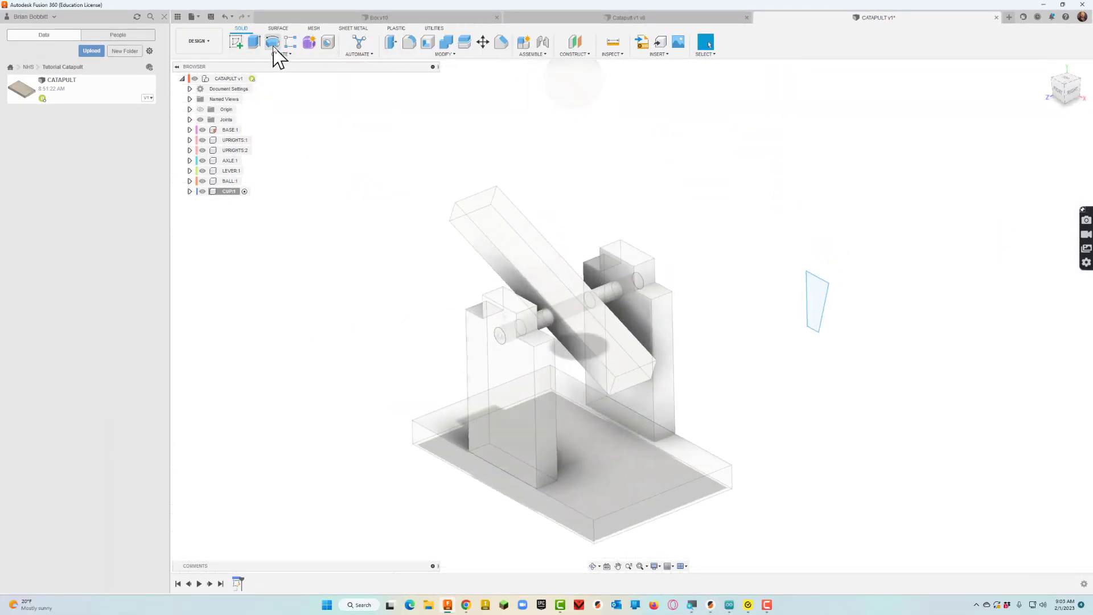
Revolve the half-cup profile 360 degrees about its vertical line as a new body
{"action": "left_click", "coordinate": [273, 43]}
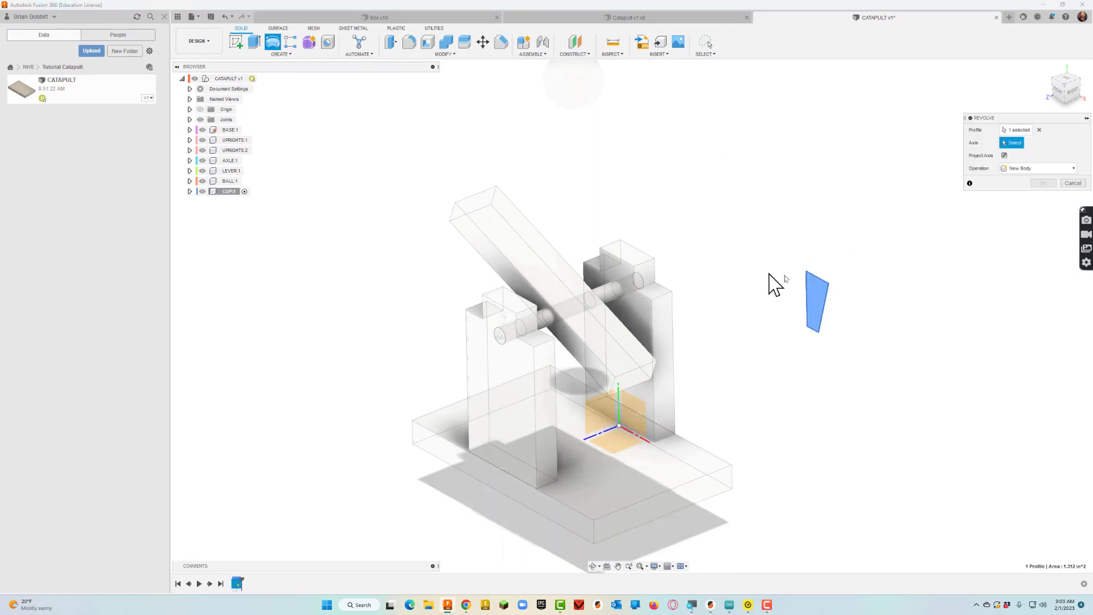
{"action": "left_click", "coordinate": [807, 291]}
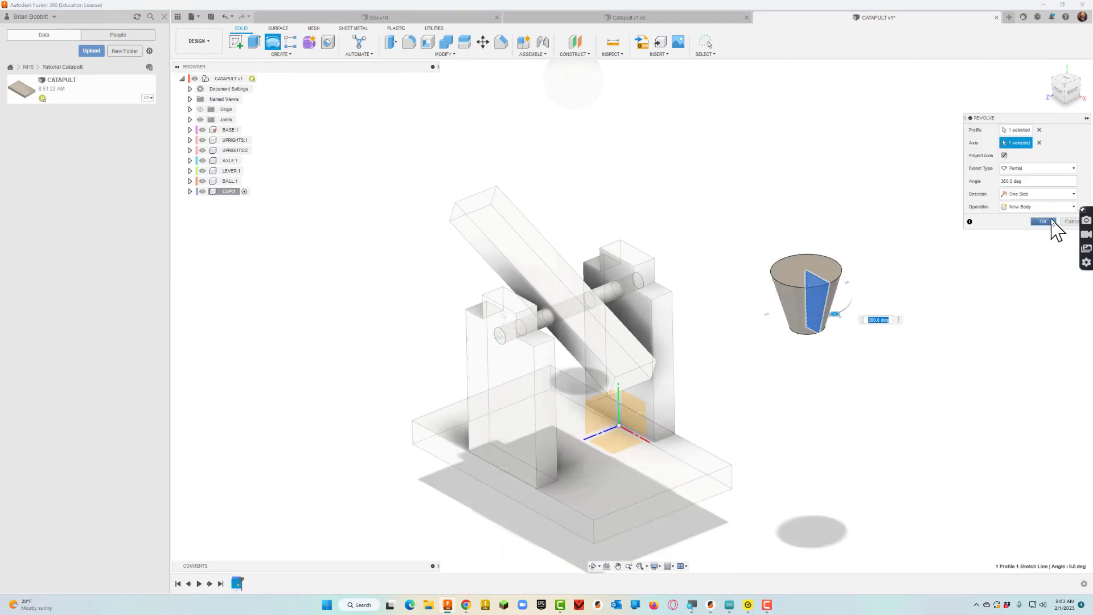
{"action": "left_click", "coordinate": [1053, 220]}
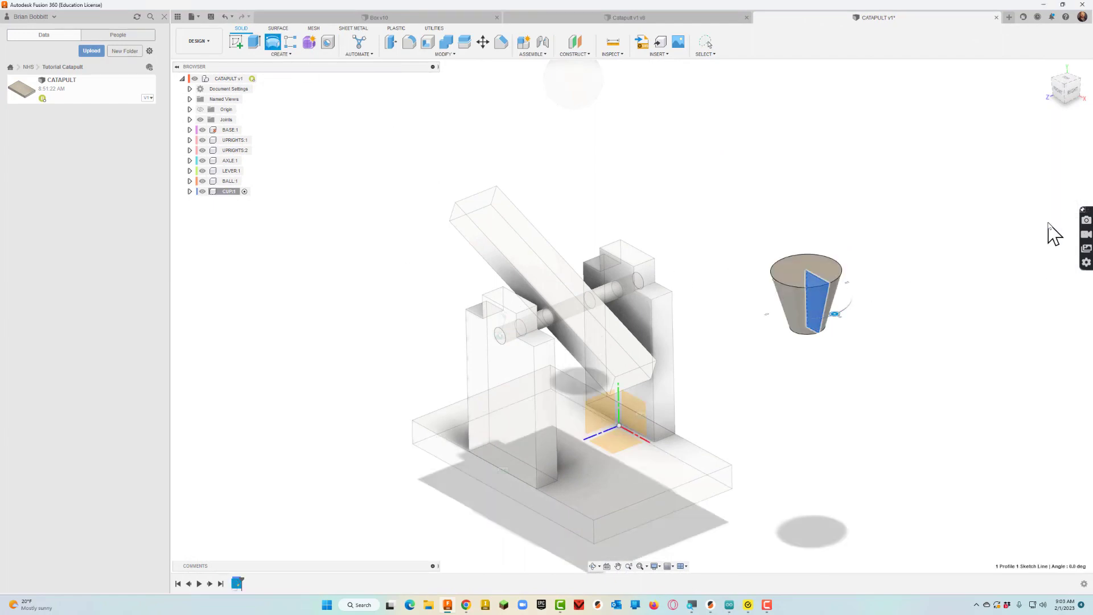
Shell the cup from its top face with an inside thickness of 0.05 in
{"action": "left_click", "coordinate": [428, 43]}
{"action": "left_click", "coordinate": [826, 279]}
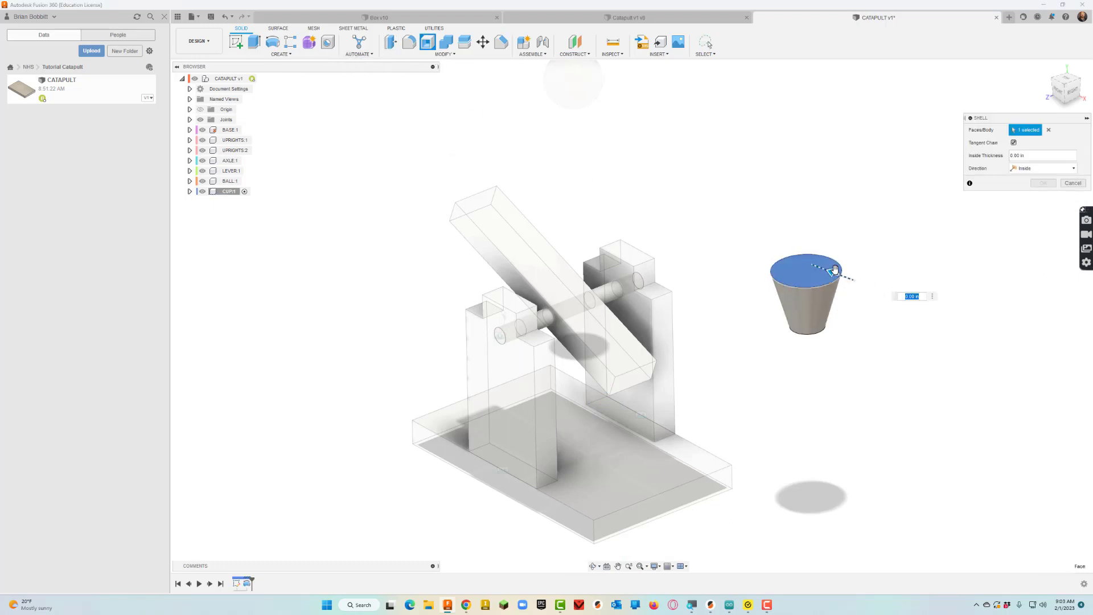
{"action": "type", "text": "0.1"}
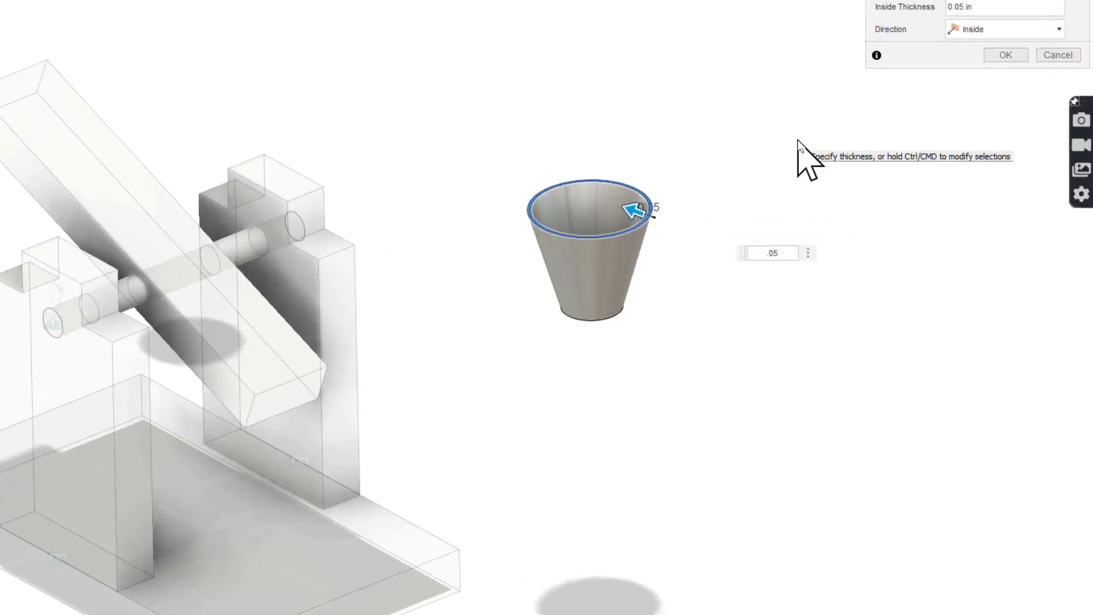
{"action": "key", "text": "Return"}
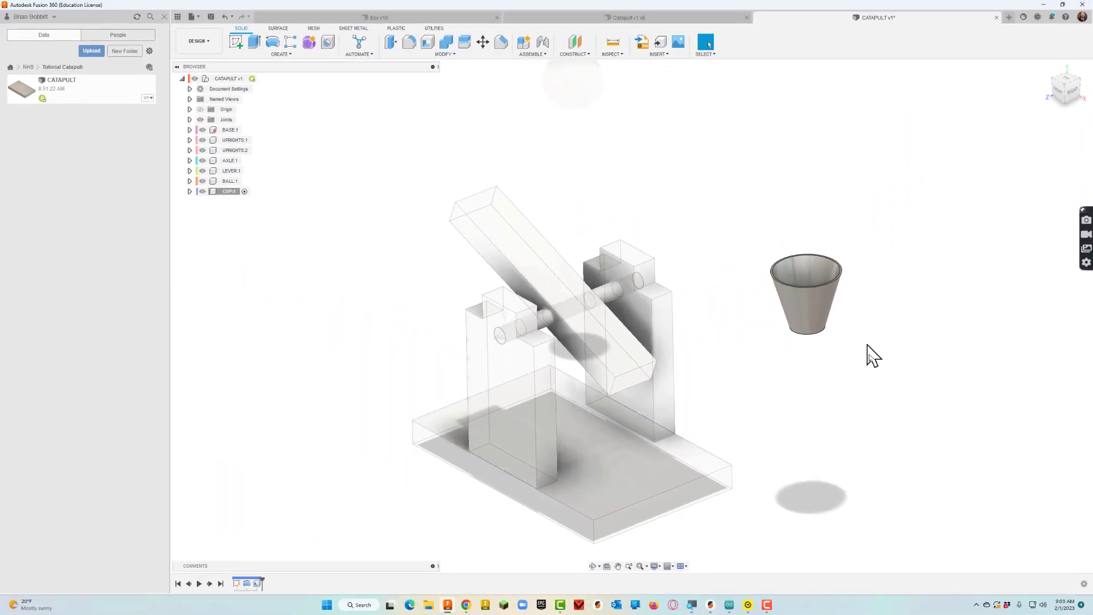
Activate the top-level CATAPULT assembly and start a joint from the center of the cup's underside to the raised end of the lever's top face
{"action": "left_click", "coordinate": [594, 567]}
{"action": "left_click_drag", "start_coordinate": [693, 408], "coordinate": [732, 376]}
{"action": "key", "text": "Escape"}
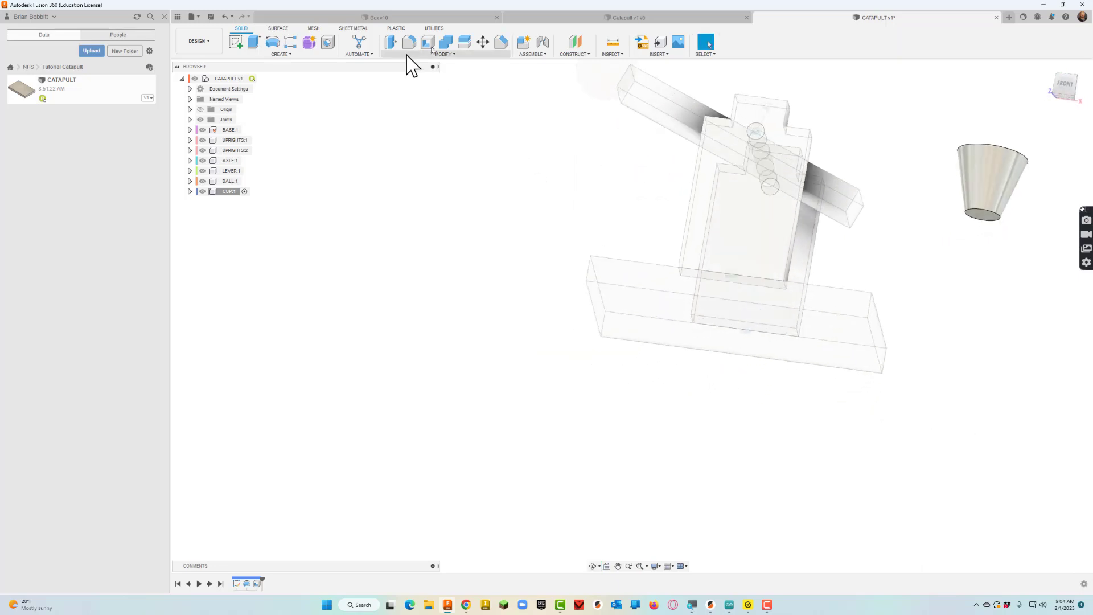
{"action": "left_click", "coordinate": [264, 78]}
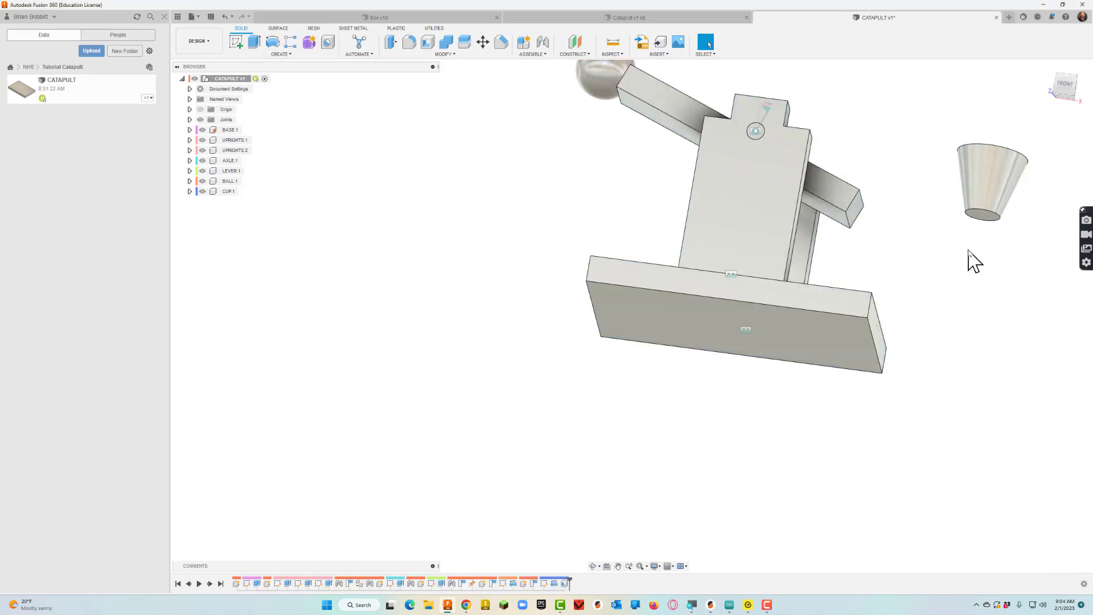
{"action": "left_click", "coordinate": [543, 42]}
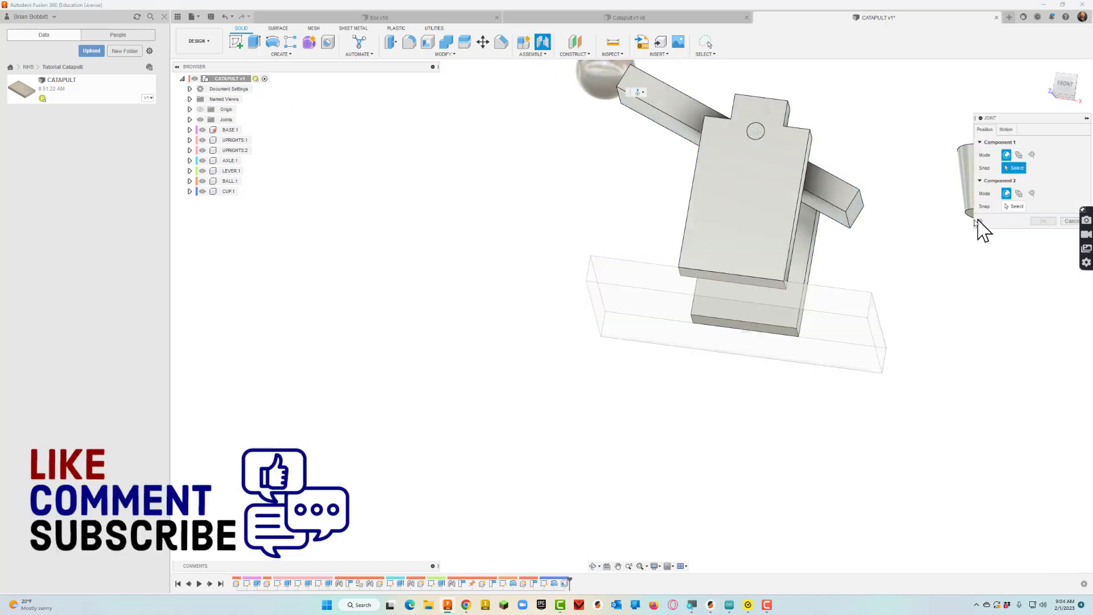
{"action": "left_click_drag", "start_coordinate": [1032, 118], "coordinate": [1002, 306]}
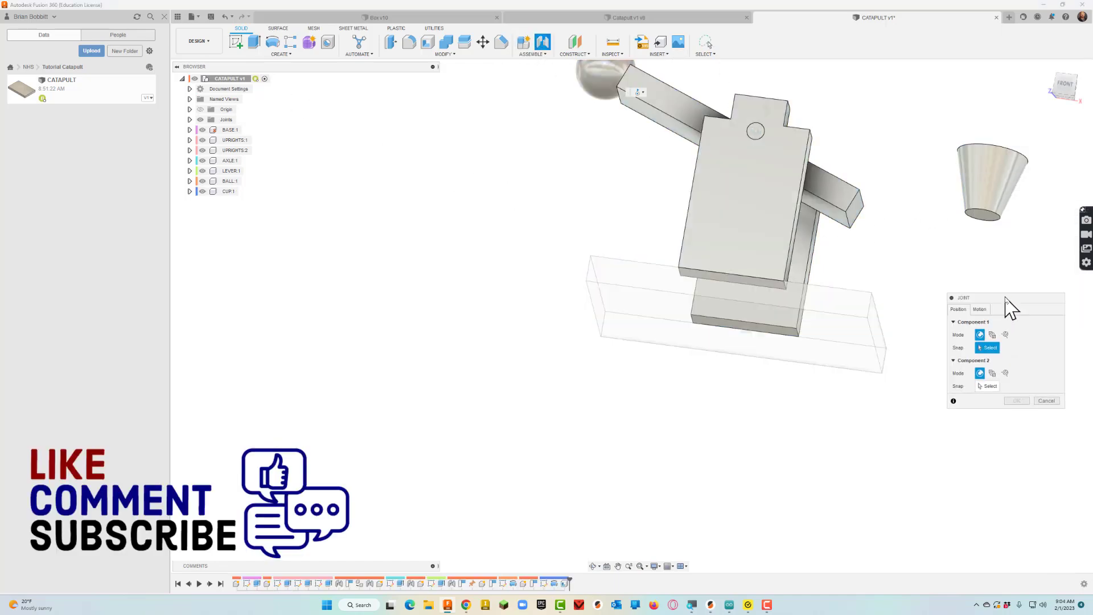
{"action": "left_click", "coordinate": [984, 217]}
{"action": "left_click", "coordinate": [593, 566]}
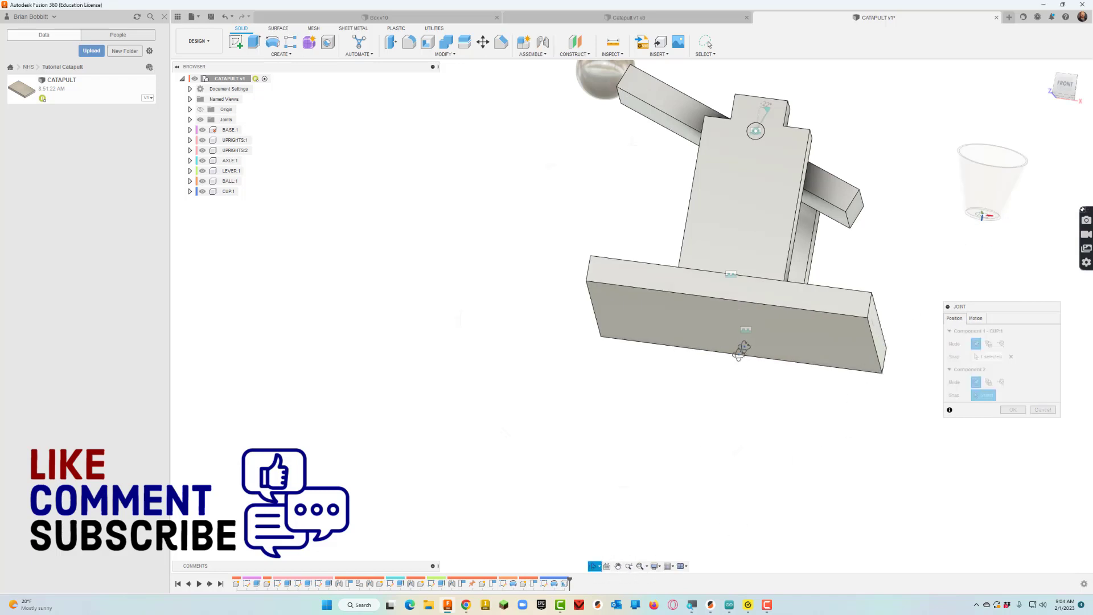
{"action": "left_click_drag", "start_coordinate": [740, 350], "coordinate": [601, 306]}
{"action": "key", "text": "Escape"}
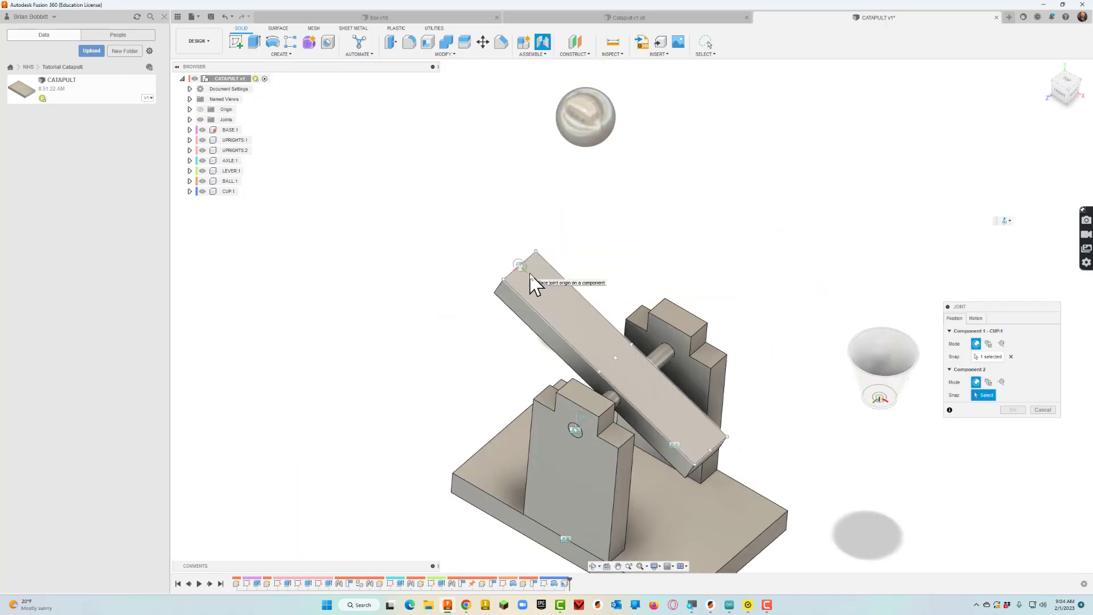
{"action": "left_click", "coordinate": [530, 276]}
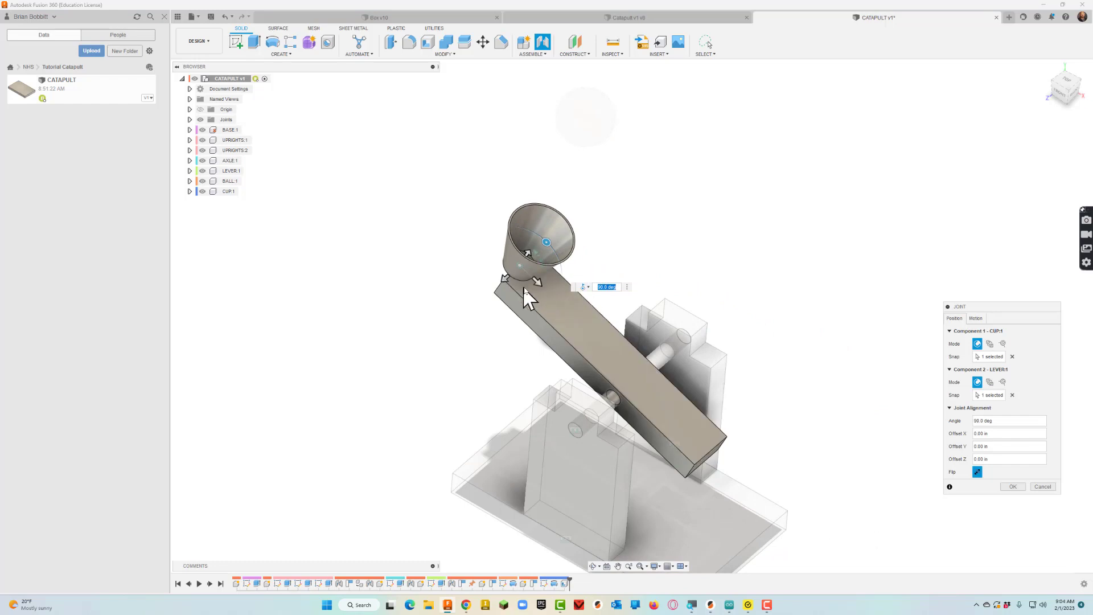
Offset the cup 0.60 in along the lever in Y and complete the joint as Rigid
{"action": "left_click_drag", "start_coordinate": [537, 283], "coordinate": [553, 297]}
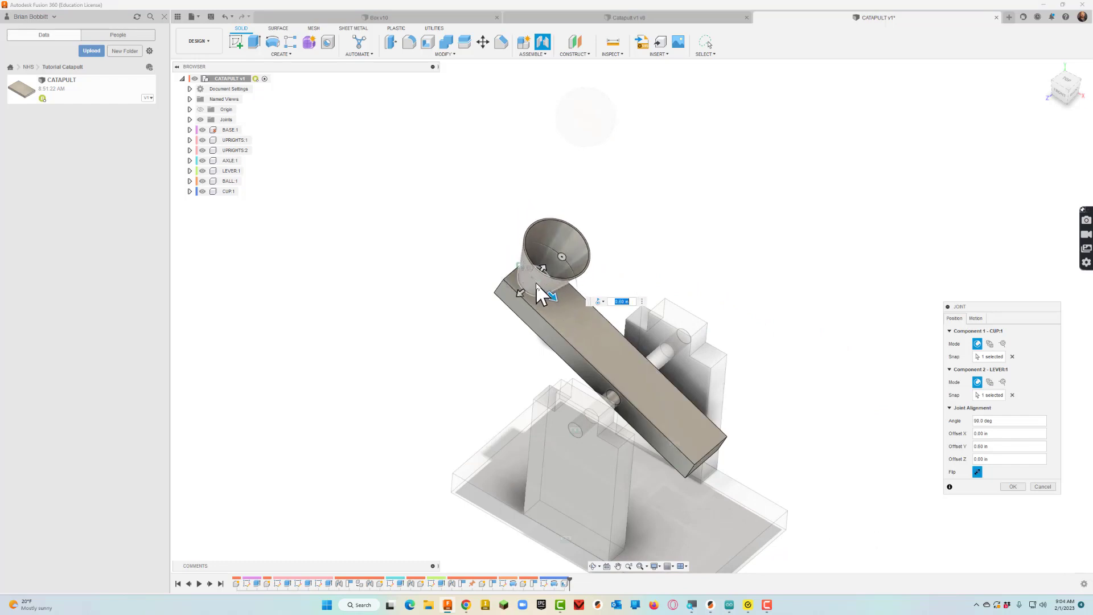
{"action": "scroll", "coordinate": [535, 282], "scroll_direction": "up", "scroll_amount": 4}
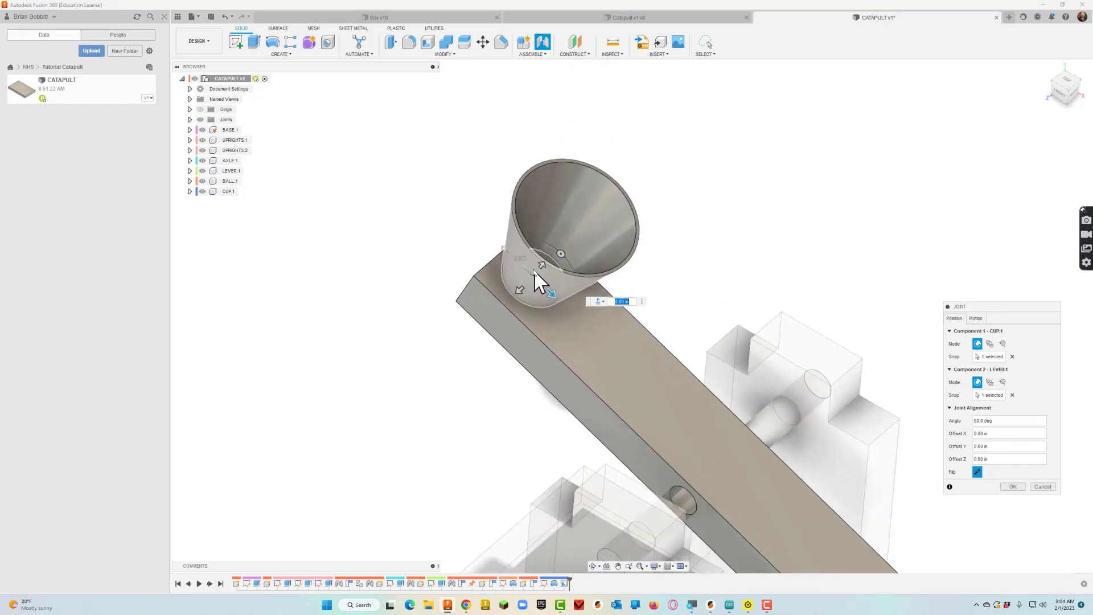
{"action": "left_click", "coordinate": [976, 318]}
{"action": "left_click", "coordinate": [1011, 331]}
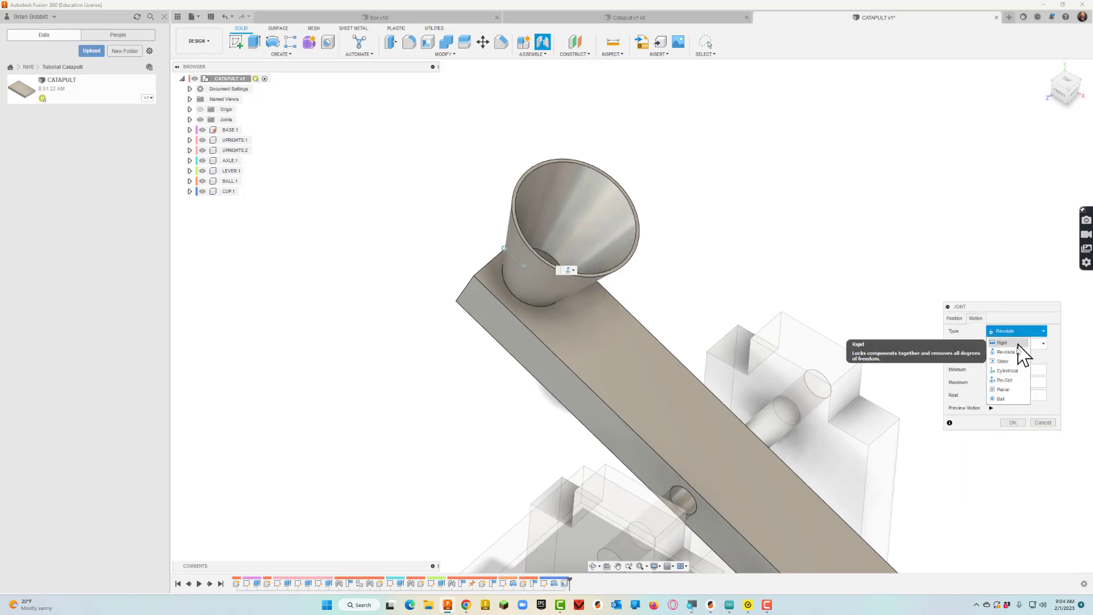
{"action": "left_click", "coordinate": [1007, 342]}
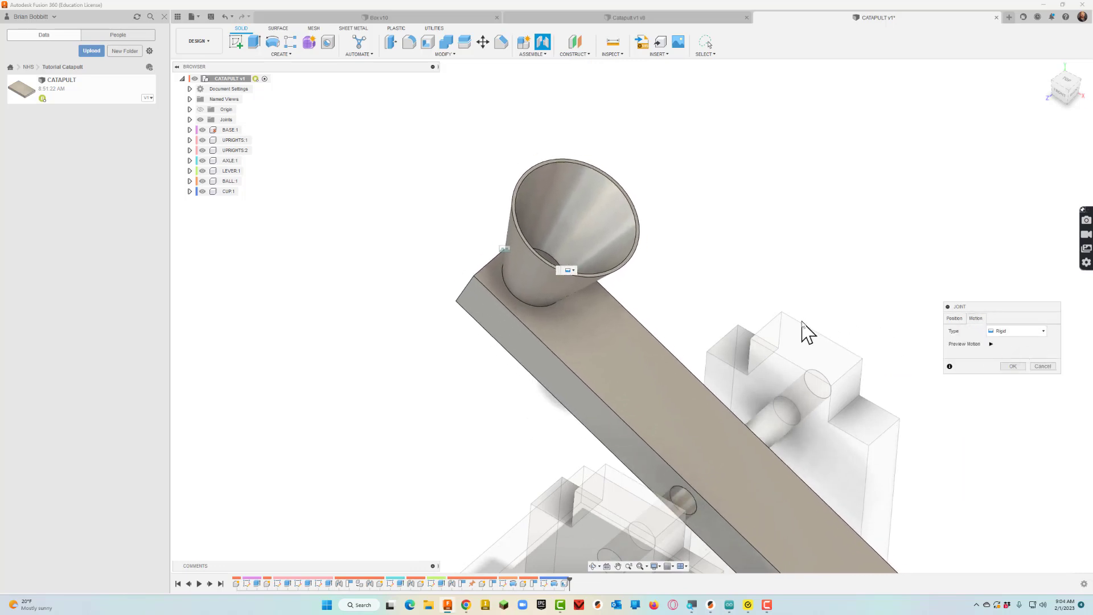
{"action": "scroll", "coordinate": [802, 322], "scroll_direction": "down", "scroll_amount": 4}
{"action": "left_click", "coordinate": [1013, 366]}
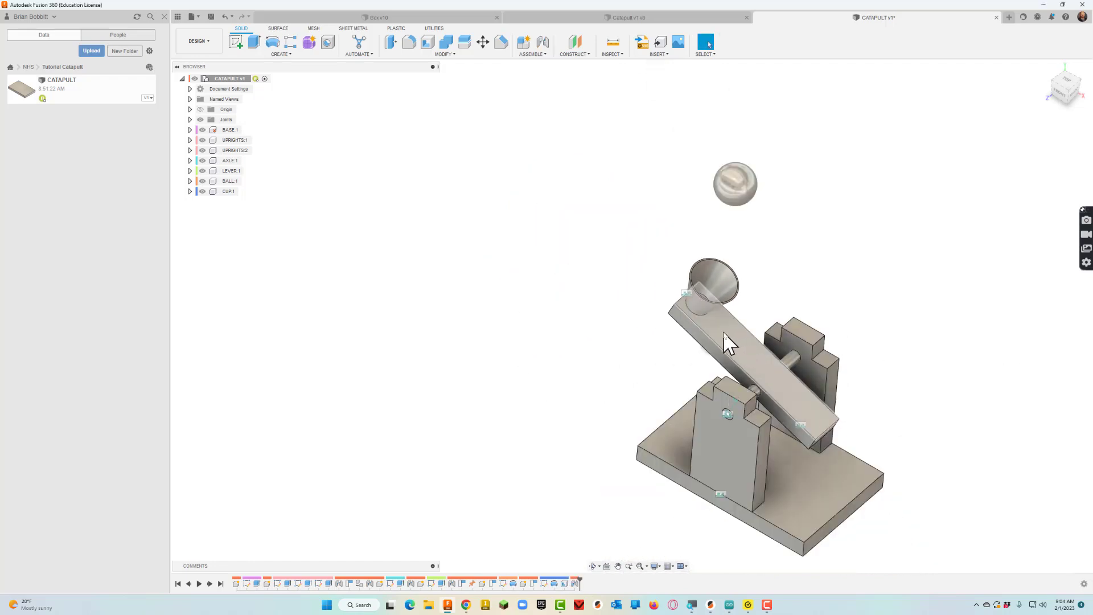
Joint the center of the ball to the center of the cup's opening with motion type Rigid
{"action": "left_click_drag", "start_coordinate": [728, 344], "coordinate": [754, 344]}
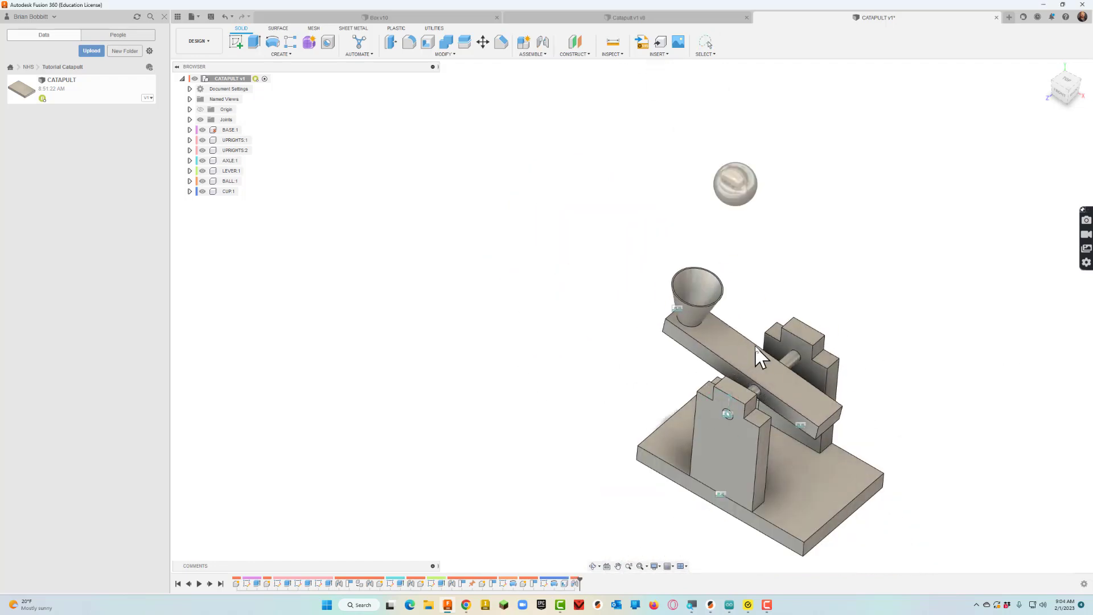
{"action": "scroll", "coordinate": [790, 227], "scroll_direction": "up", "scroll_amount": 2}
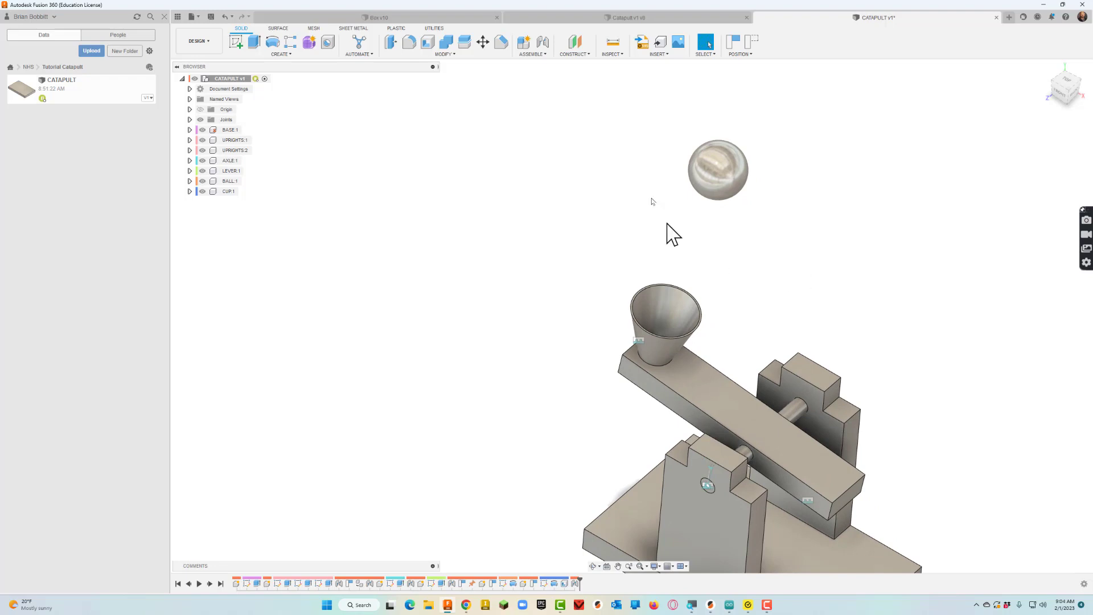
{"action": "left_click", "coordinate": [543, 42]}
{"action": "left_click", "coordinate": [725, 183]}
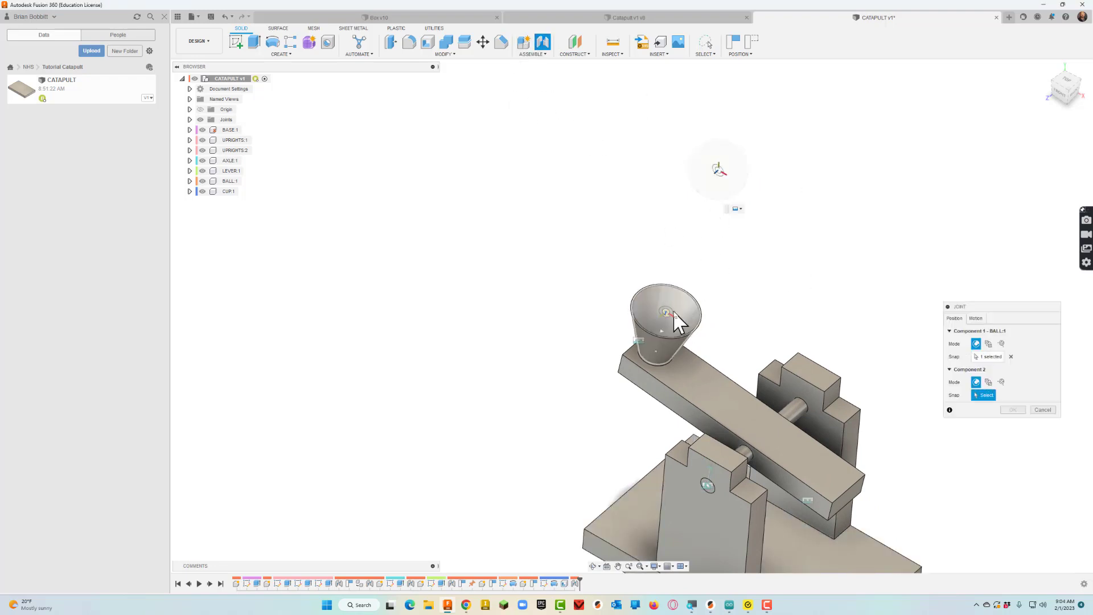
{"action": "left_click", "coordinate": [674, 313]}
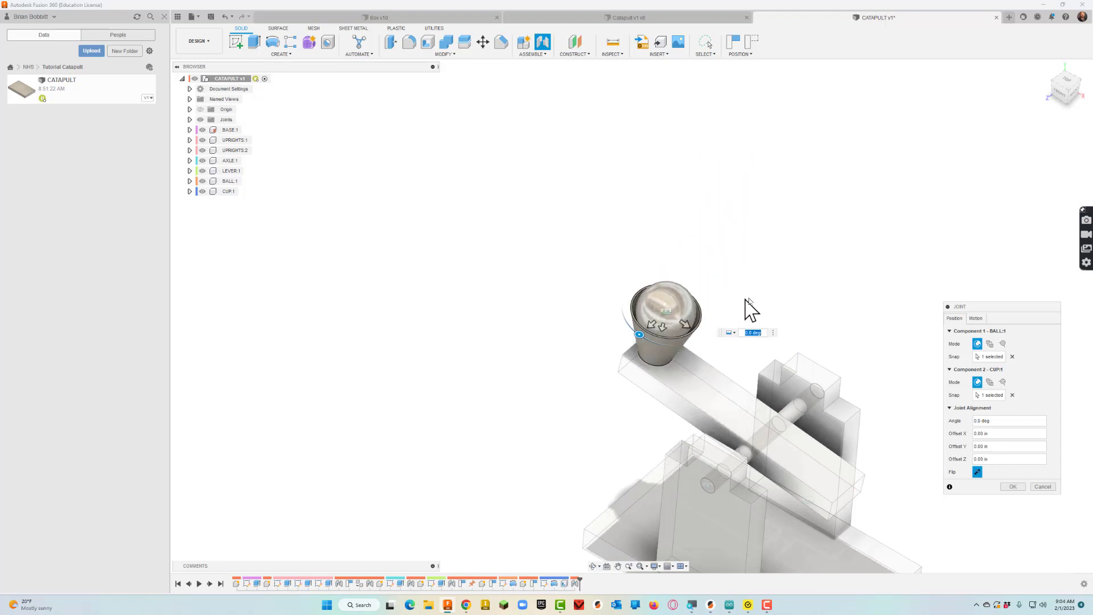
{"action": "left_click", "coordinate": [978, 319]}
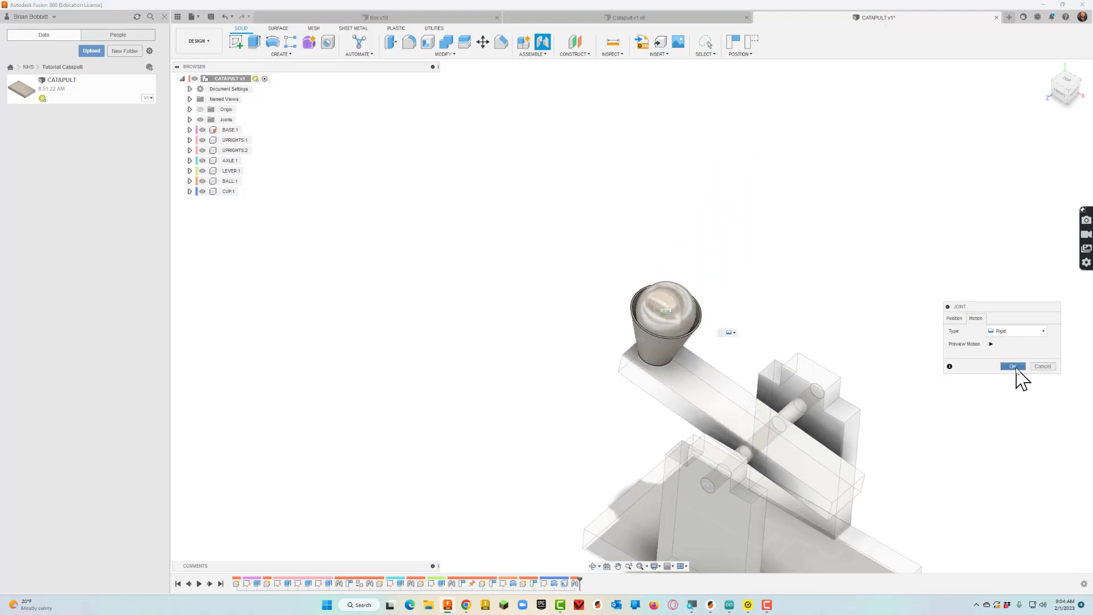
{"action": "left_click", "coordinate": [1014, 366]}
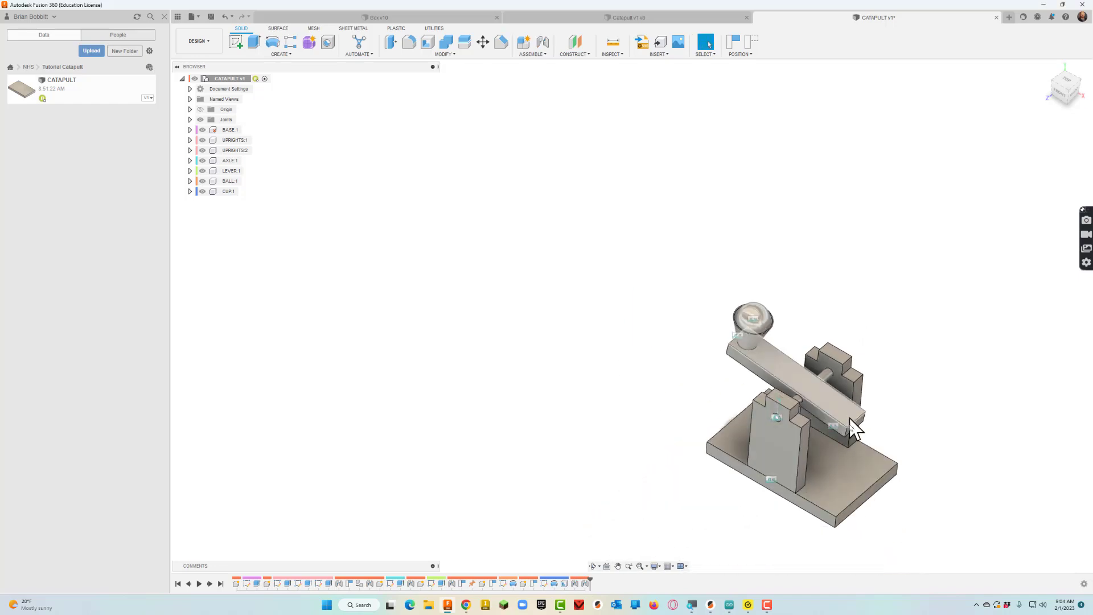
Swing the lever about its axle and examine its range of rotation from the front and from an angle
{"action": "mouse_move", "coordinate": [850, 419]}
{"action": "left_mouse_down"}
{"action": "mouse_move", "coordinate": [848, 440]}
{"action": "mouse_move", "coordinate": [848, 420]}
{"action": "mouse_move", "coordinate": [846, 430]}
{"action": "left_mouse_up"}
{"action": "scroll", "coordinate": [889, 520], "scroll_direction": "up", "scroll_amount": 1}
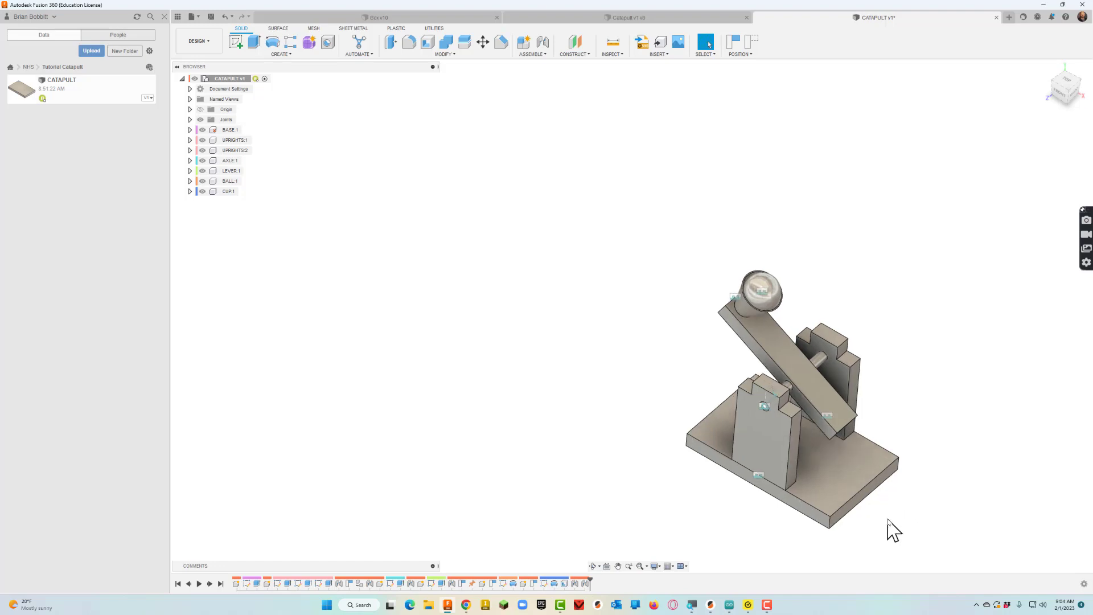
{"action": "scroll", "coordinate": [888, 524], "scroll_direction": "up", "scroll_amount": 2}
{"action": "left_click", "coordinate": [594, 566]}
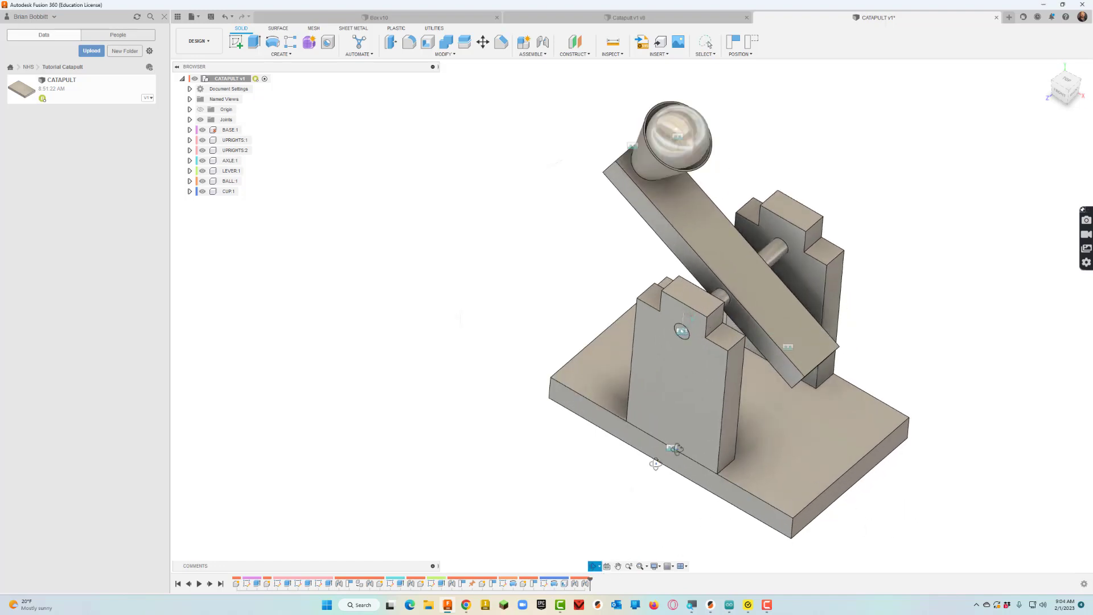
{"action": "left_click_drag", "start_coordinate": [655, 464], "coordinate": [715, 414]}
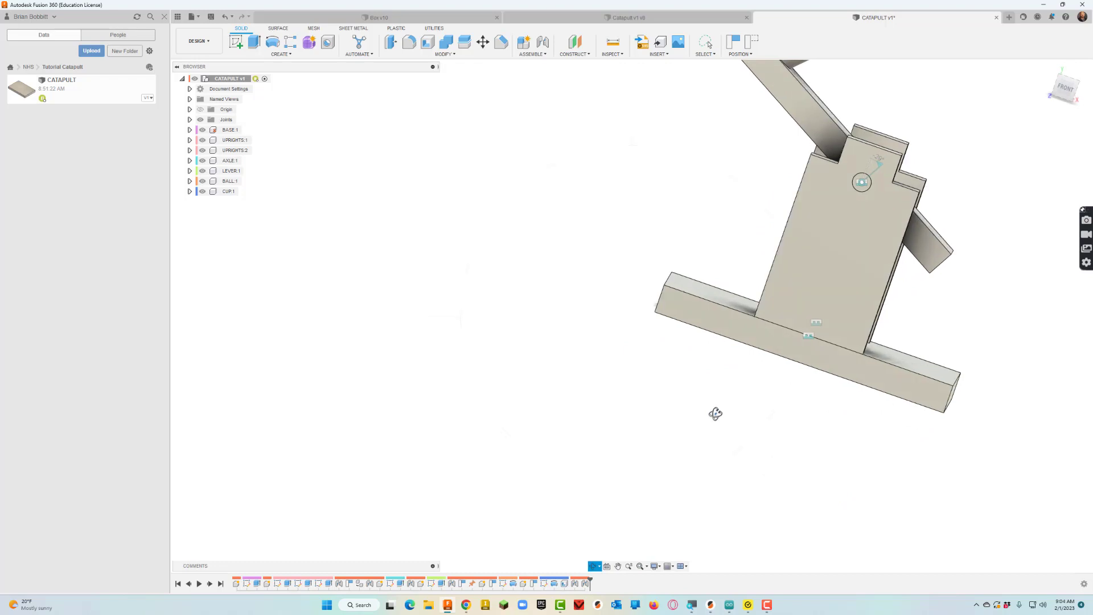
{"action": "key", "text": "Escape"}
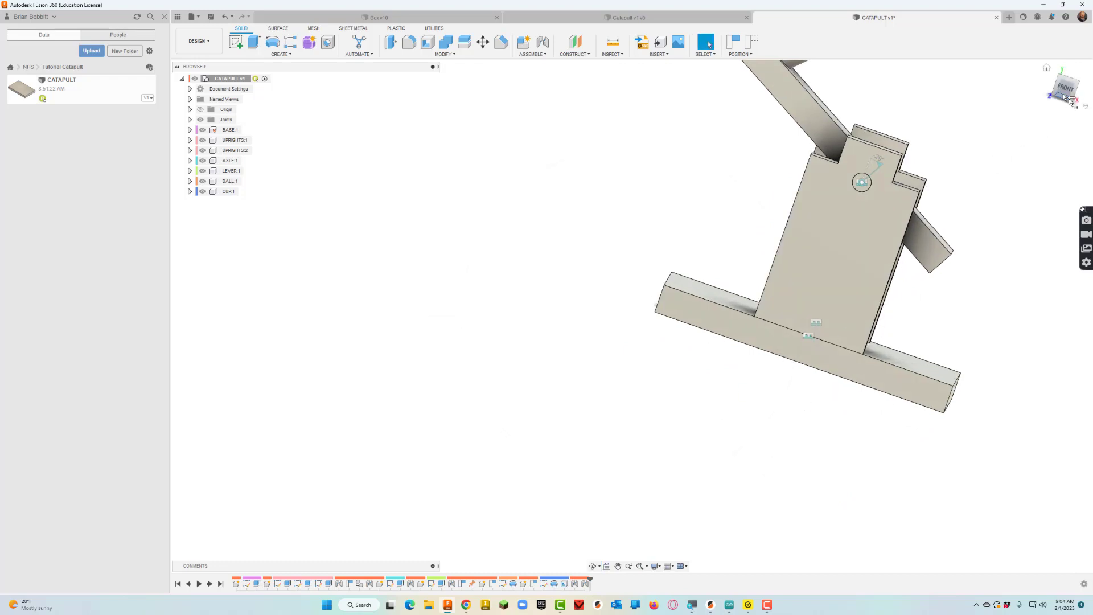
{"action": "left_click", "coordinate": [1068, 93]}
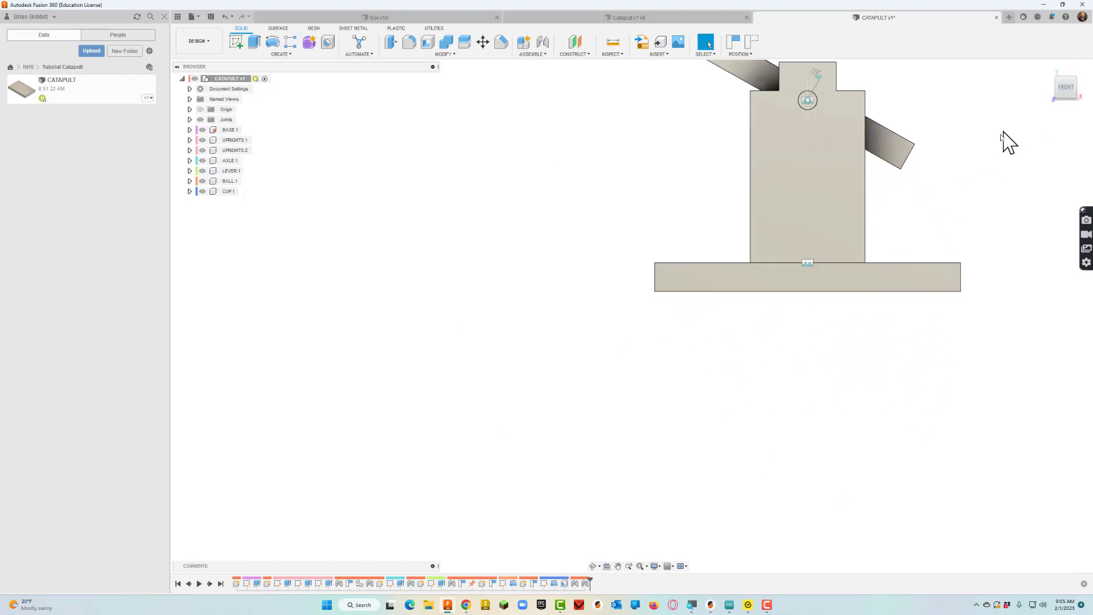
{"action": "scroll", "coordinate": [996, 149], "scroll_direction": "down", "scroll_amount": 3}
{"action": "middle_click_drag", "start_coordinate": [996, 146], "coordinate": [746, 293]}
{"action": "left_click_drag", "start_coordinate": [683, 299], "coordinate": [616, 328]}
{"action": "left_click_drag", "start_coordinate": [575, 336], "coordinate": [660, 255]}
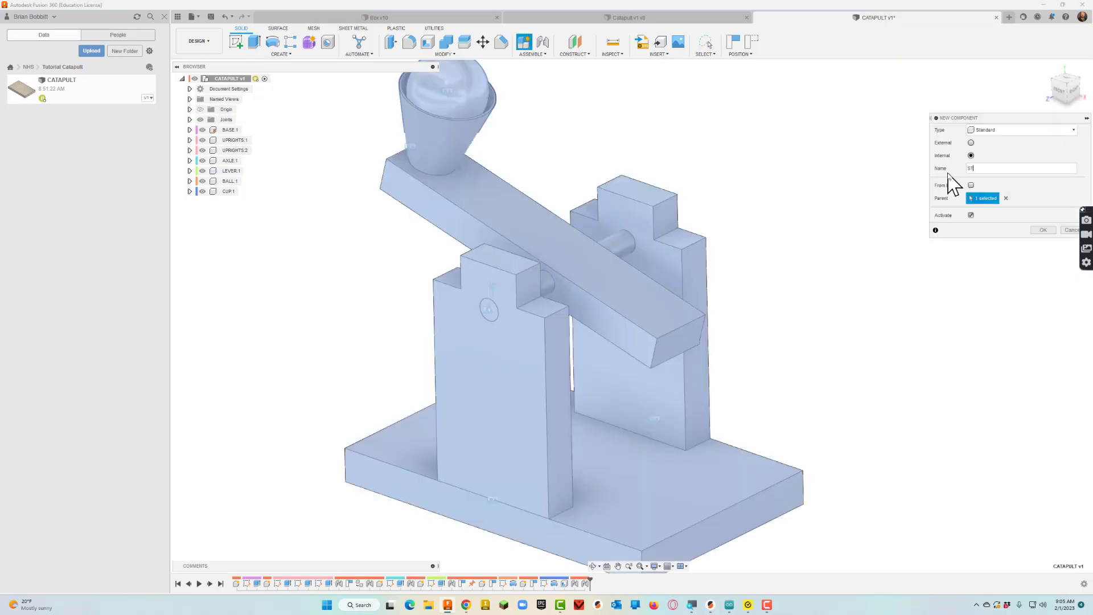
Create the internal component STOPPER BAR and start its sketch on the outer face of the near upright
{"action": "key", "text": "Return"}
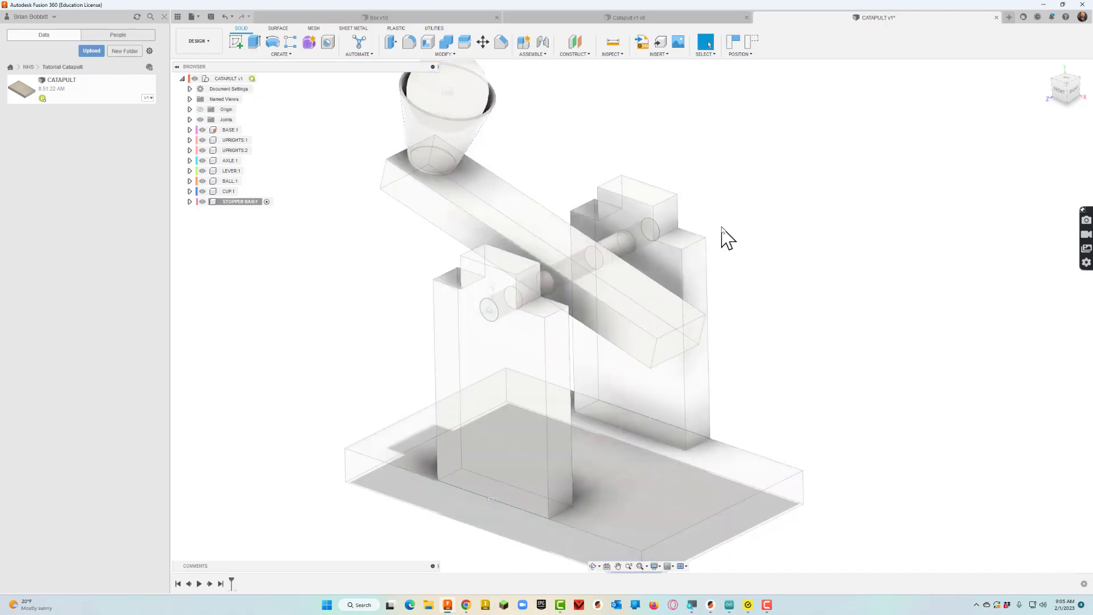
{"action": "left_click", "coordinate": [236, 41]}
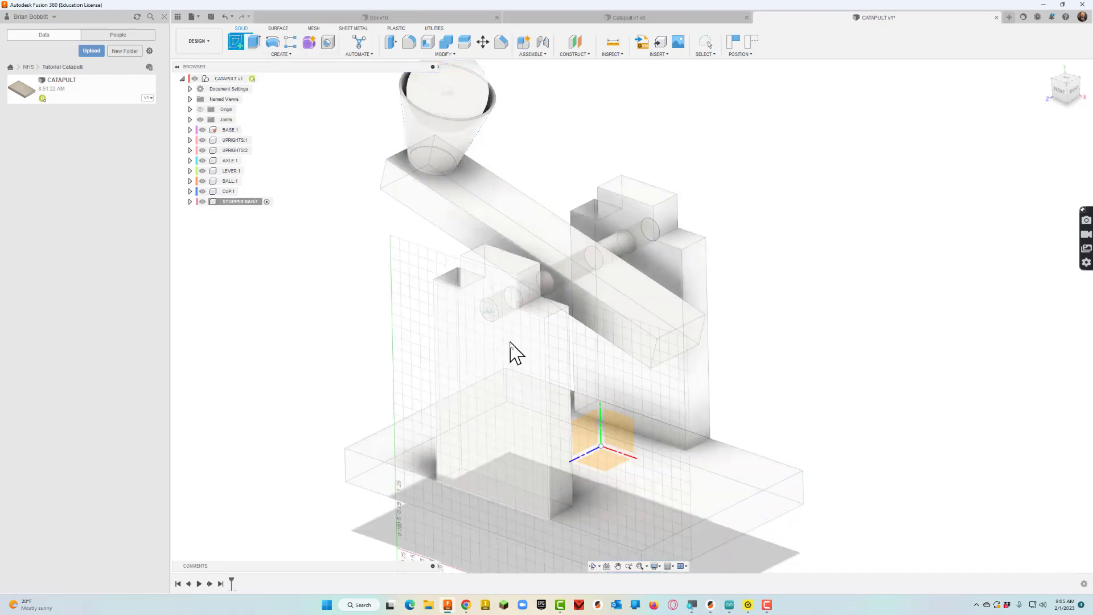
{"action": "left_click", "coordinate": [515, 342]}
{"action": "left_click", "coordinate": [619, 318]}
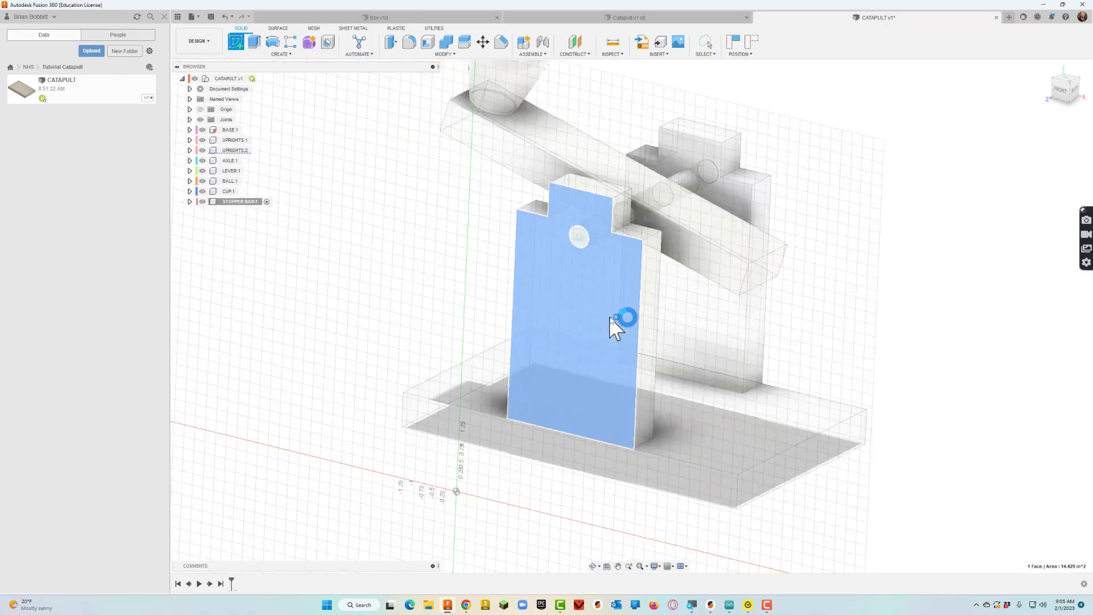
{"action": "middle_click_drag", "start_coordinate": [783, 323], "coordinate": [549, 504]}
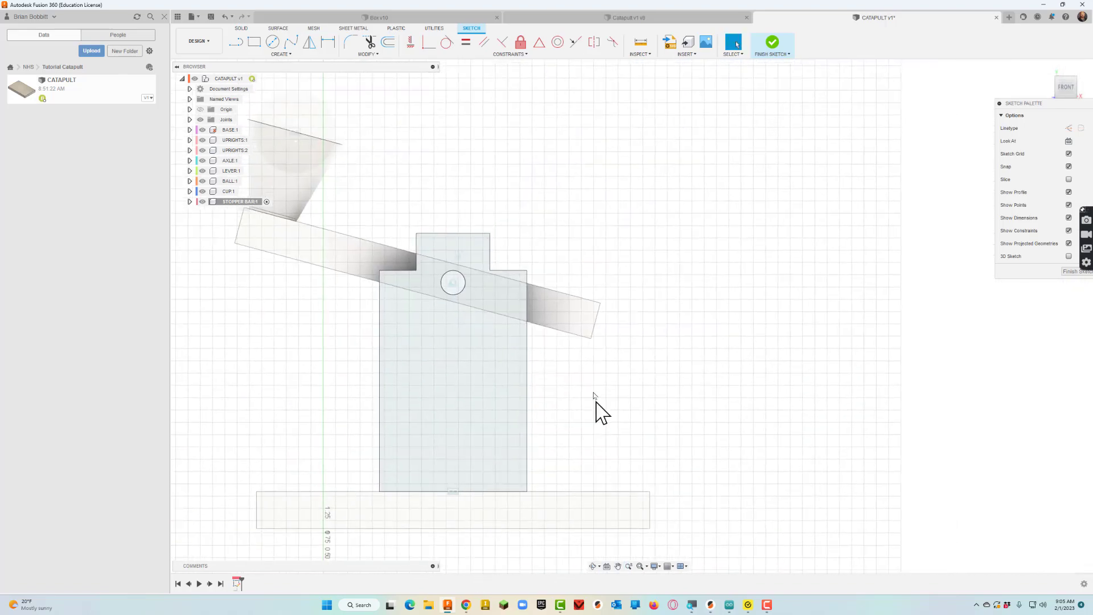
Sketch a 0.75 in square filling the notch beside the upright's top tab, on the side away from the cup
{"action": "left_click", "coordinate": [254, 43]}
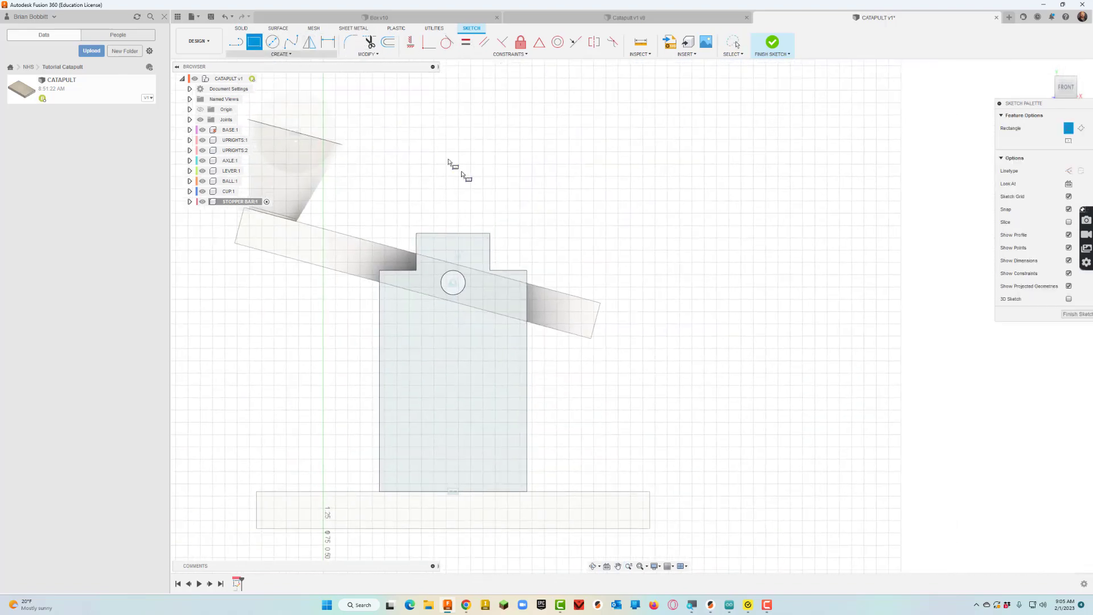
{"action": "left_click", "coordinate": [490, 234]}
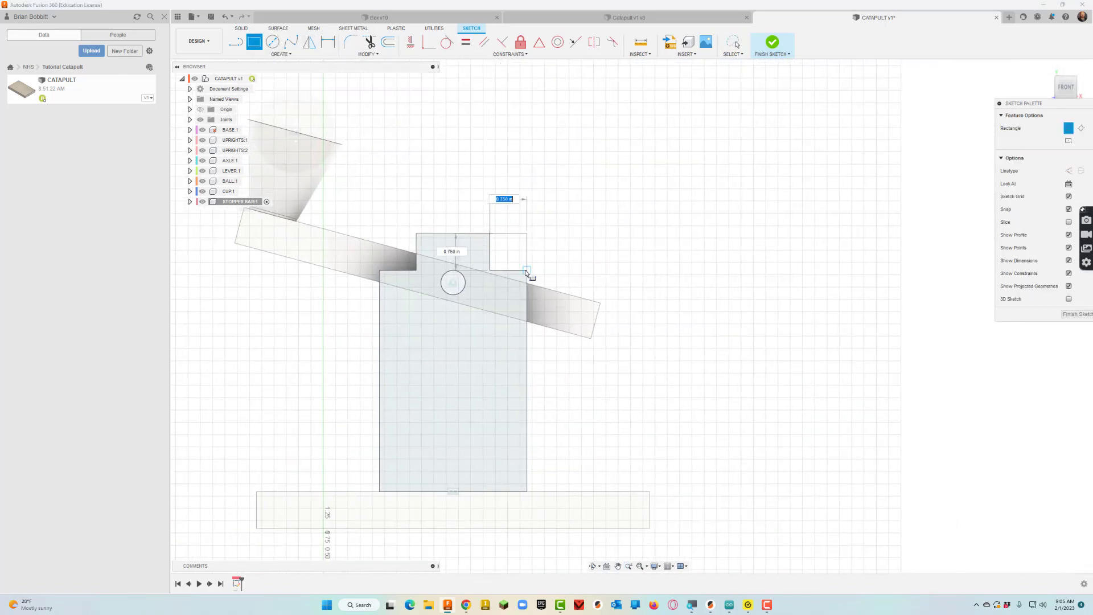
{"action": "left_click", "coordinate": [527, 271]}
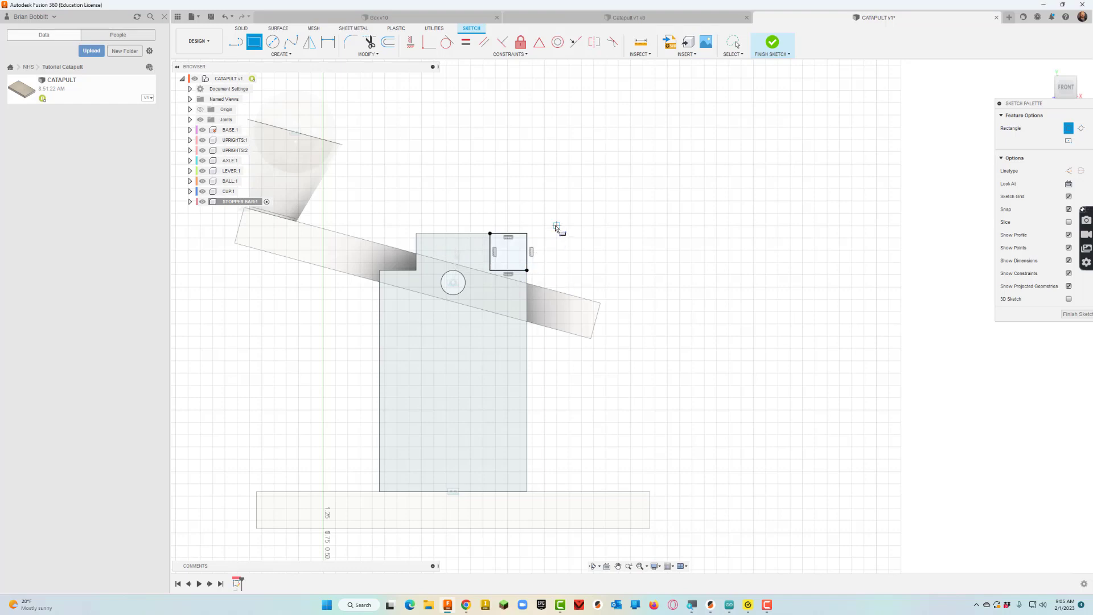
Extrude the square profile -5 in toward the far upright as a new body
{"action": "key", "text": "e"}
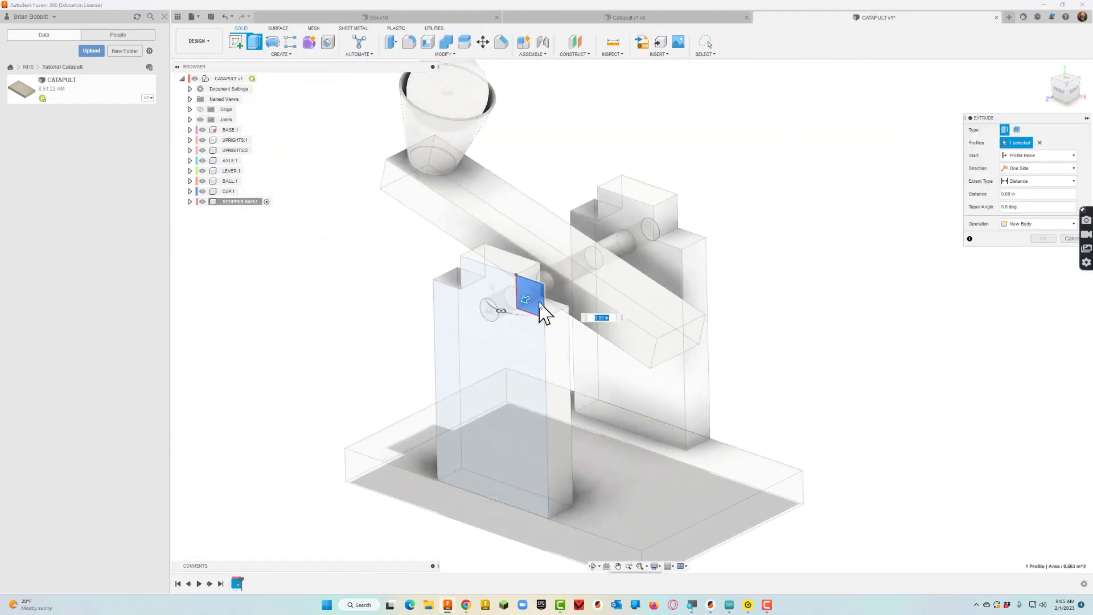
{"action": "left_click_drag", "start_coordinate": [526, 300], "coordinate": [679, 225]}
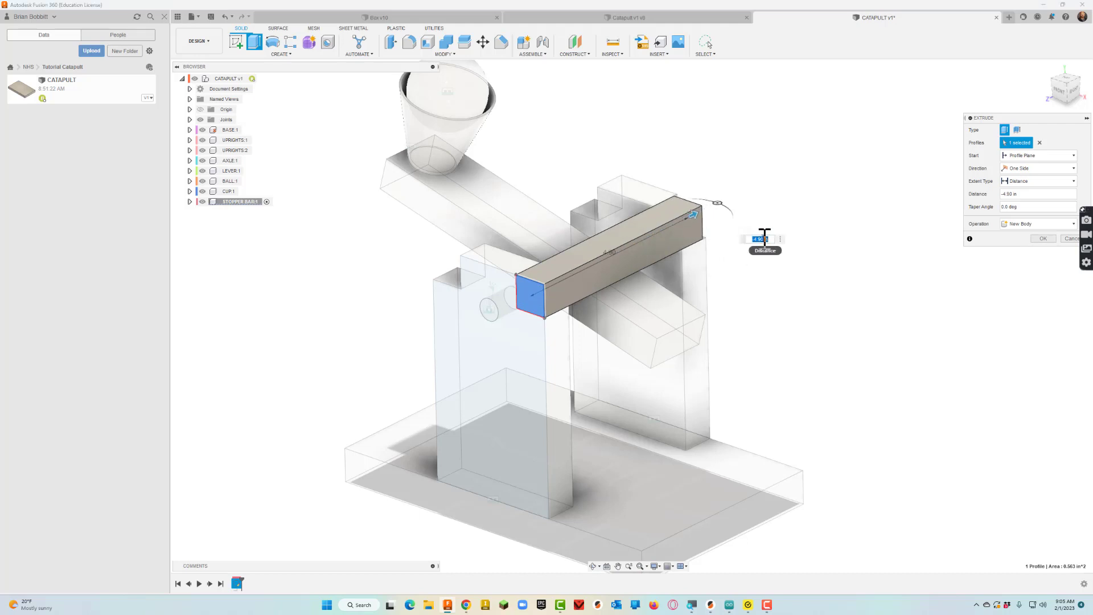
{"action": "type", "text": "-5"}
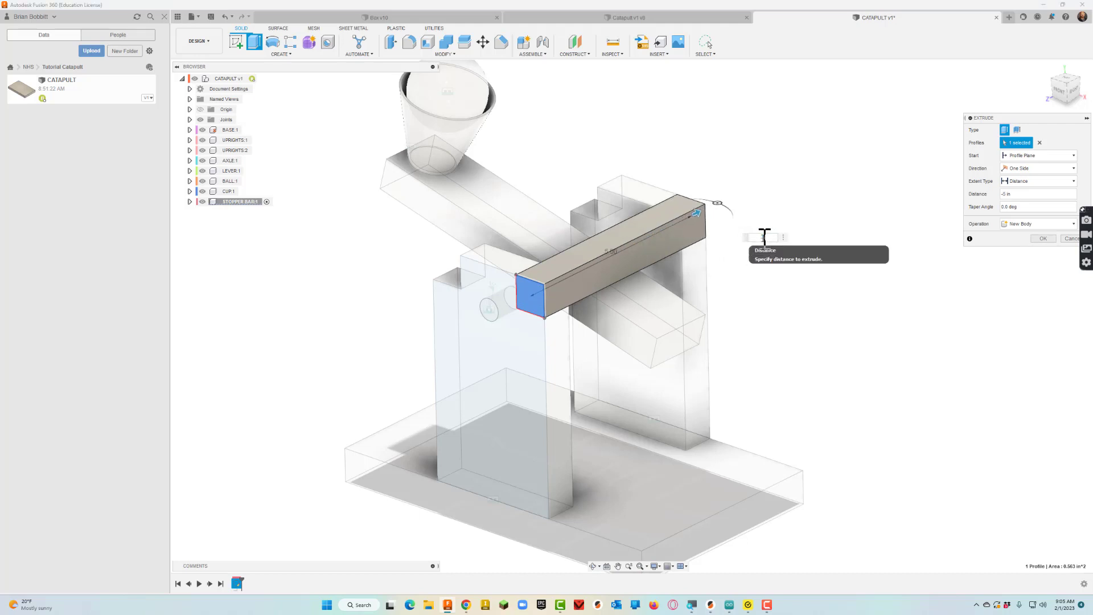
{"action": "key", "text": "Return"}
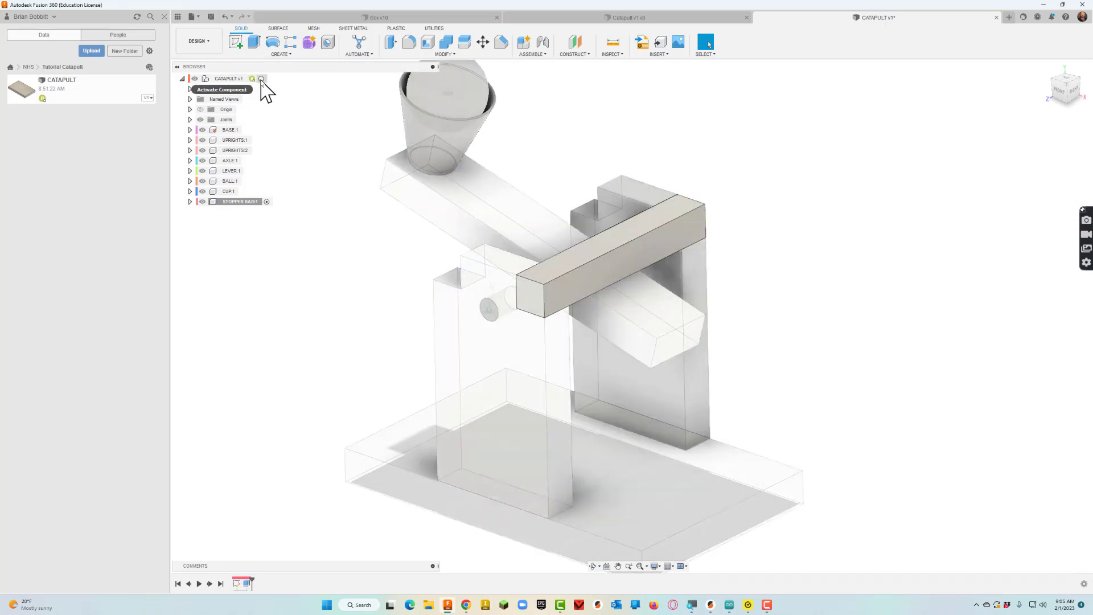
Activate the top-level CATAPULT assembly and joint the stopper bar into the uprights' notches
{"action": "left_click", "coordinate": [261, 78]}
{"action": "left_click_drag", "start_coordinate": [627, 265], "coordinate": [852, 190]}
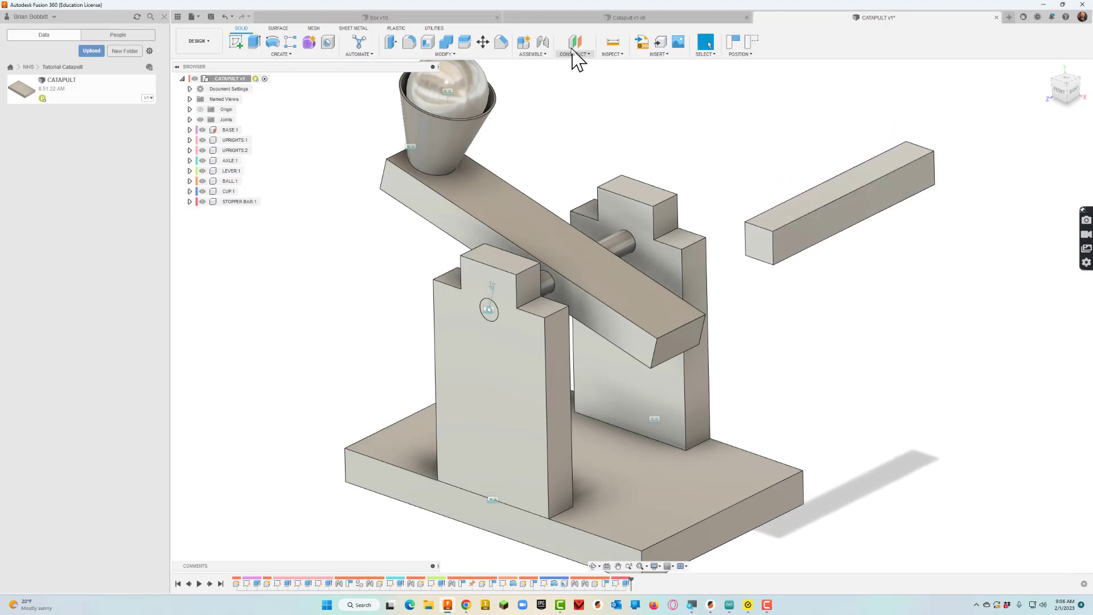
{"action": "left_click", "coordinate": [543, 42]}
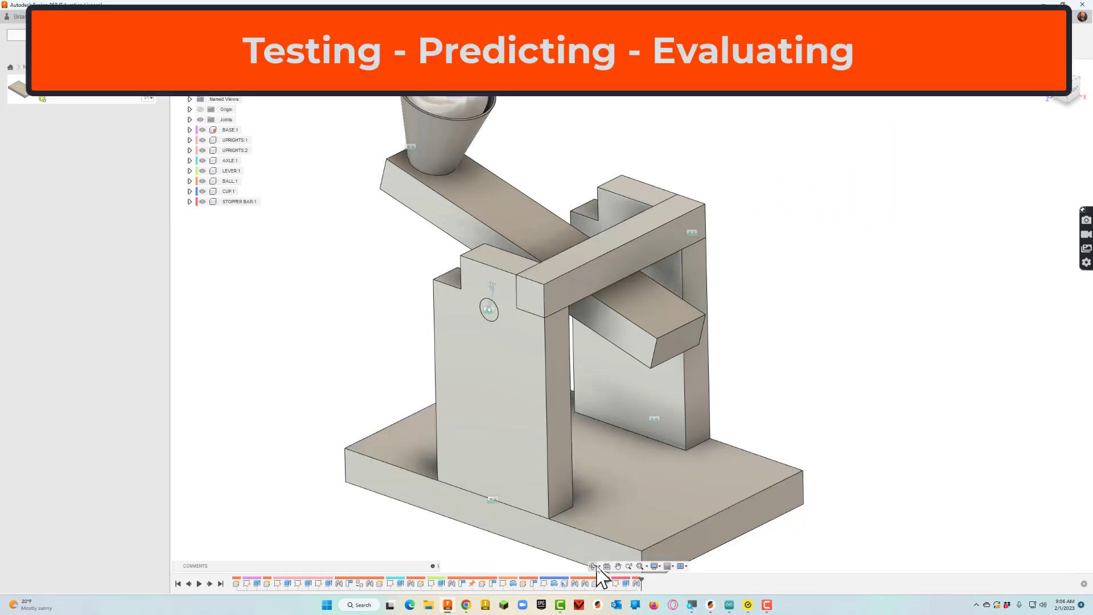
Examine the lever, cup and stopper bar from several angles around the uprights
{"action": "left_click", "coordinate": [594, 566]}
{"action": "left_click_drag", "start_coordinate": [652, 422], "coordinate": [680, 420]}
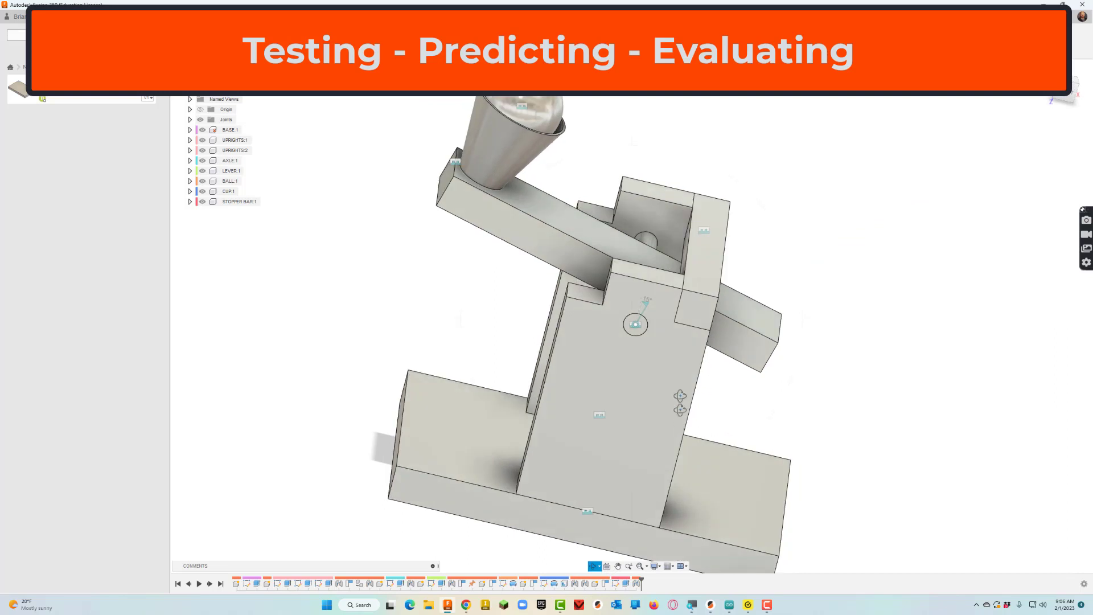
{"action": "key", "text": "Escape"}
{"action": "scroll", "coordinate": [705, 437], "scroll_direction": "down", "scroll_amount": 3}
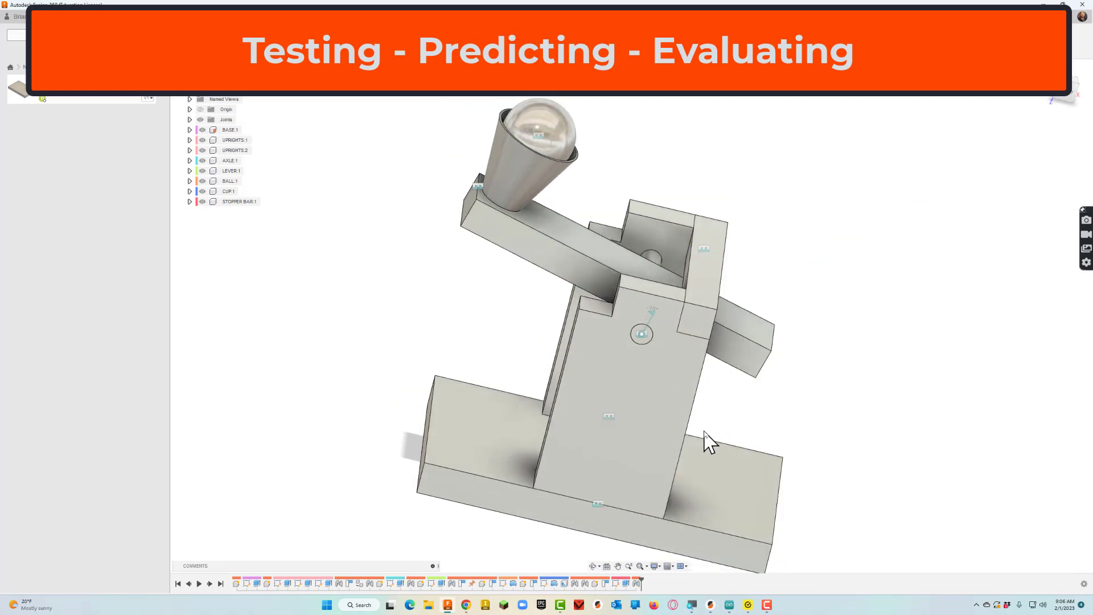
{"action": "left_click", "coordinate": [594, 566]}
{"action": "left_click_drag", "start_coordinate": [655, 472], "coordinate": [678, 467]}
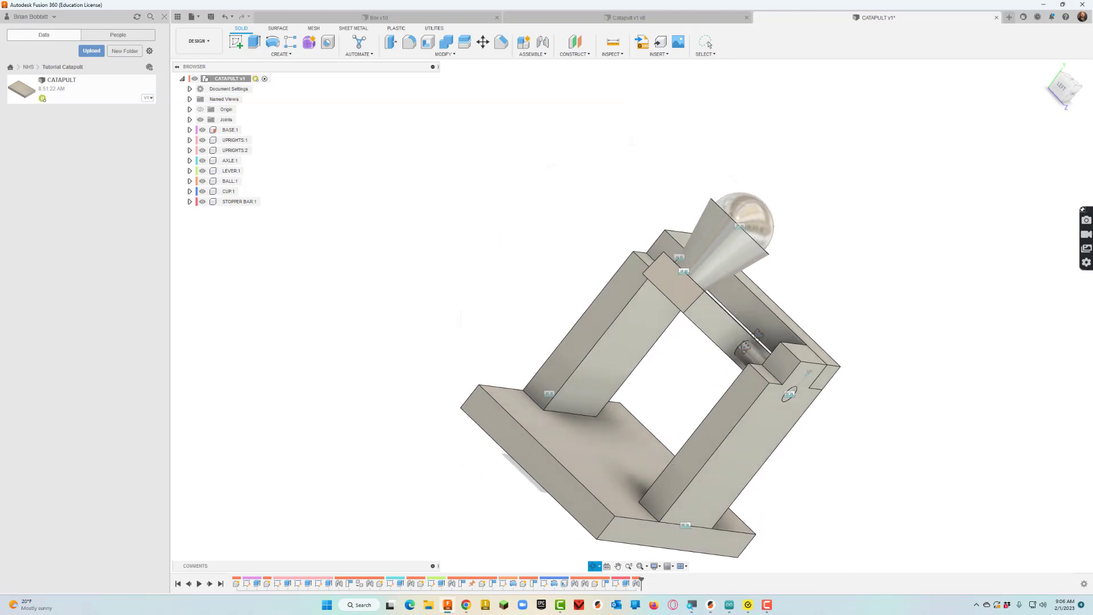
{"action": "scroll", "coordinate": [769, 319], "scroll_direction": "up", "scroll_amount": 4}
{"action": "key", "text": "Escape"}
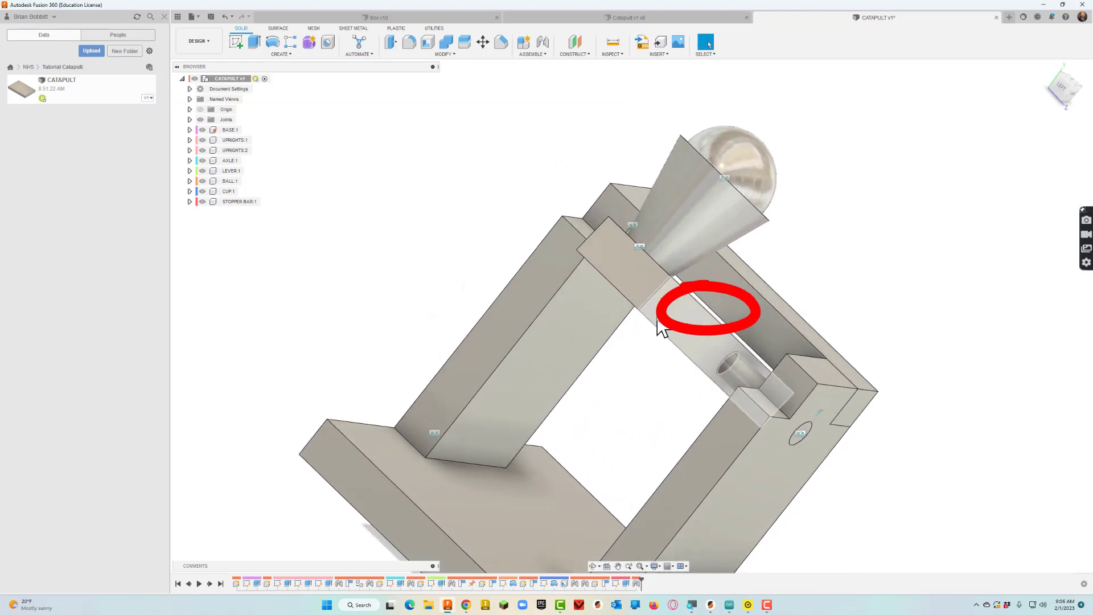
Swing the lever up and down around the axle to test its clearance against the uprights and stopper bar
{"action": "left_click_drag", "start_coordinate": [661, 328], "coordinate": [674, 313]}
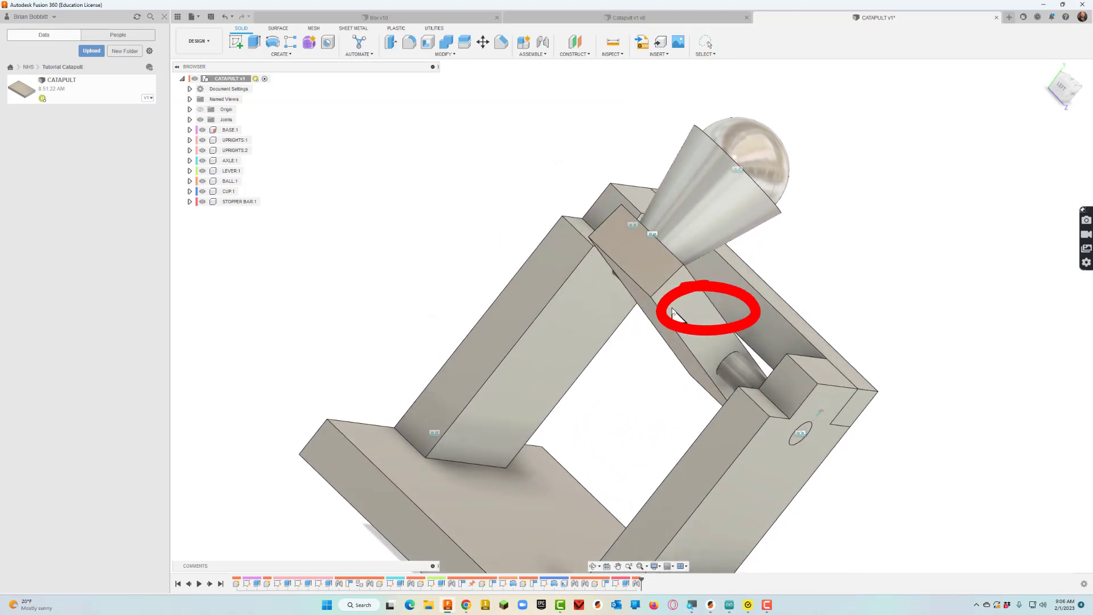
{"action": "left_click", "coordinate": [593, 566]}
{"action": "left_click_drag", "start_coordinate": [644, 478], "coordinate": [690, 418]}
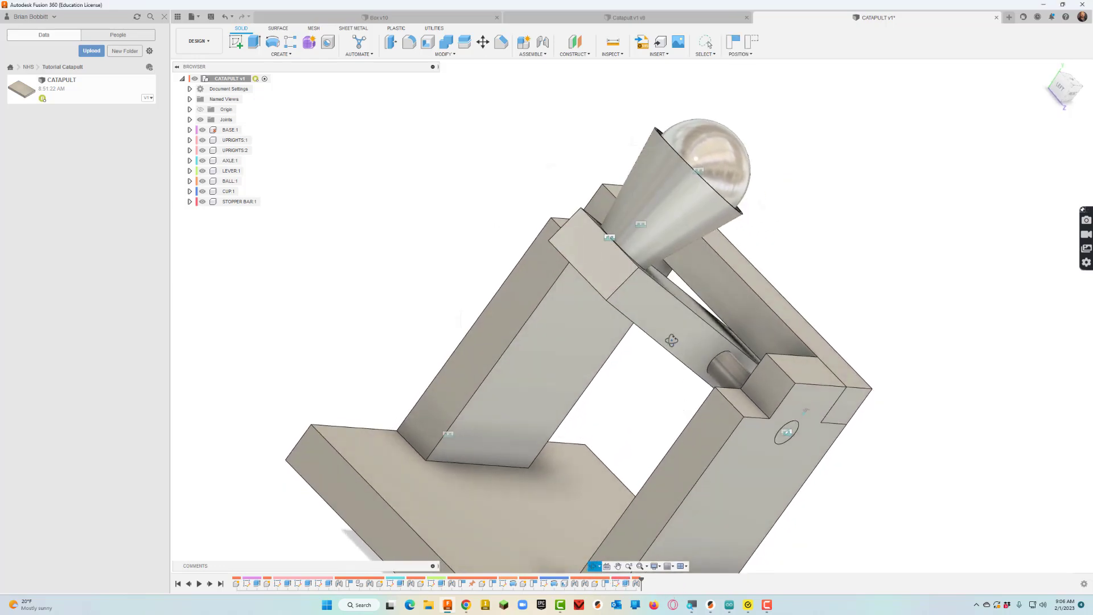
{"action": "key", "text": "Escape"}
{"action": "mouse_move", "coordinate": [656, 322]}
{"action": "left_mouse_down"}
{"action": "mouse_move", "coordinate": [669, 317]}
{"action": "mouse_move", "coordinate": [651, 335]}
{"action": "left_mouse_up"}
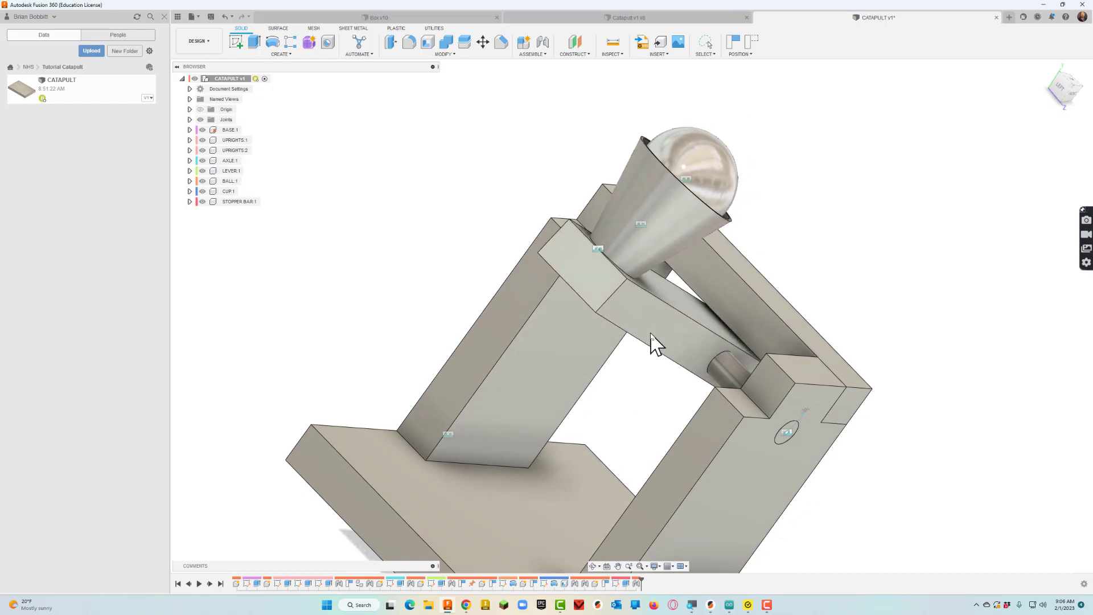
{"action": "left_click_drag", "start_coordinate": [651, 335], "coordinate": [651, 338]}
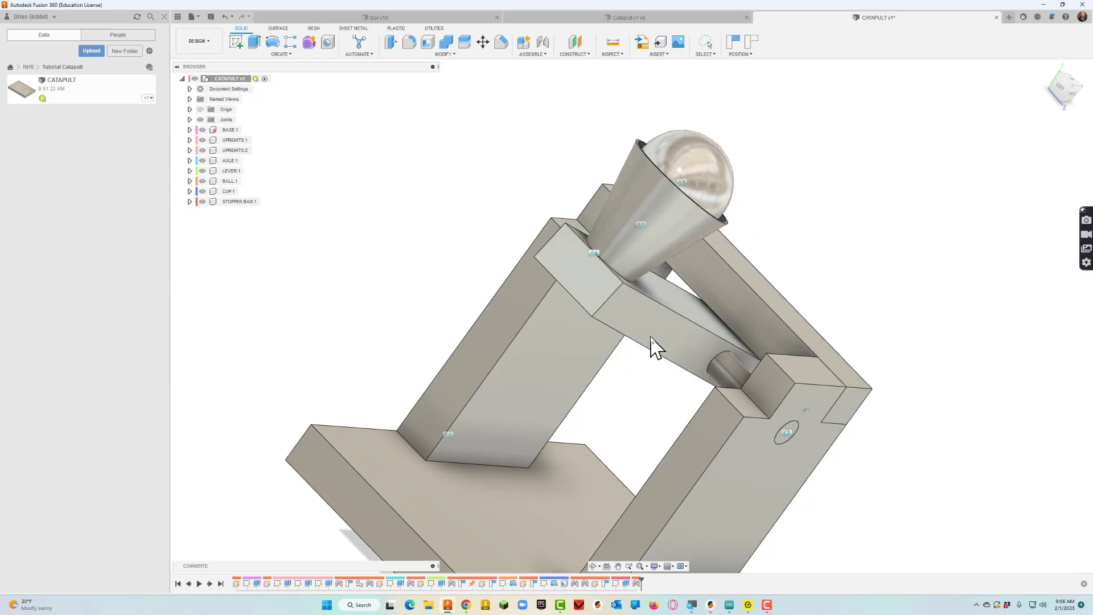
{"action": "left_click_drag", "start_coordinate": [650, 338], "coordinate": [730, 303]}
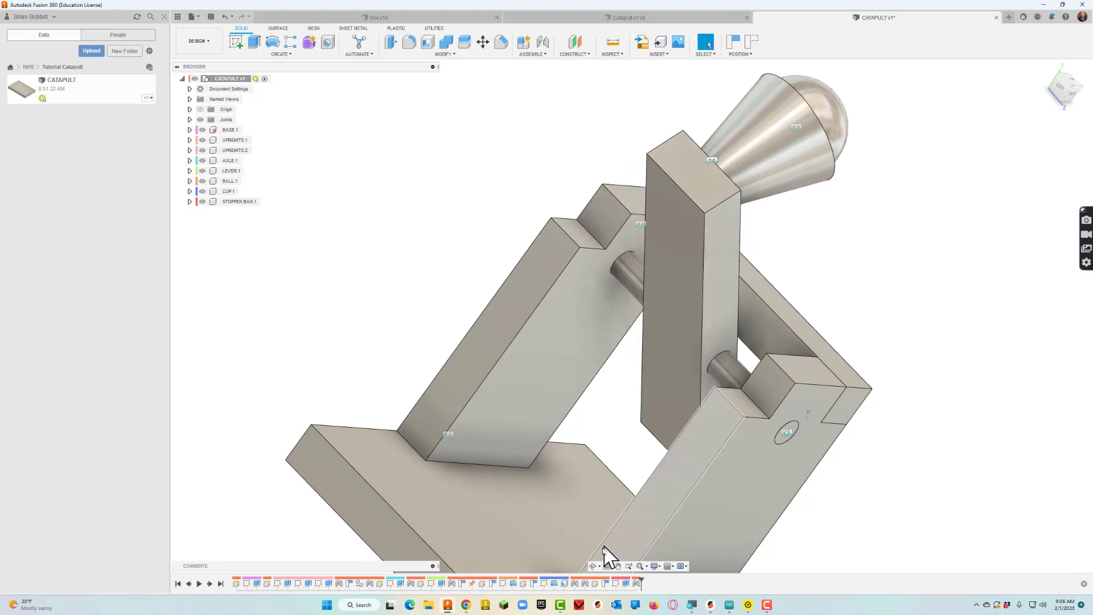
{"action": "left_click", "coordinate": [594, 567]}
{"action": "left_click_drag", "start_coordinate": [712, 365], "coordinate": [612, 430]}
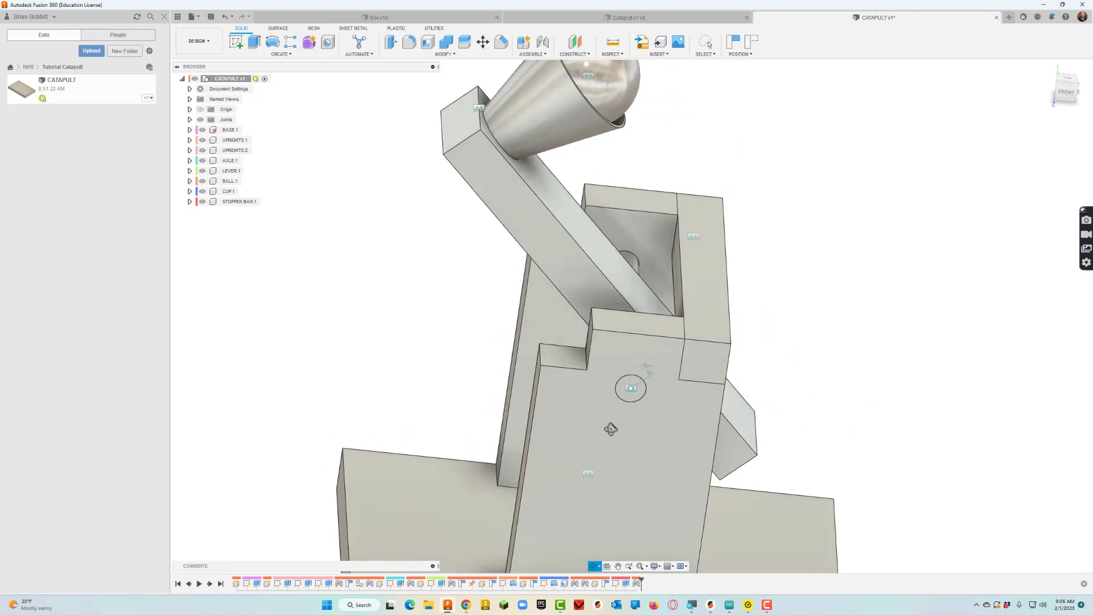
Swing the lever's cup end down to check the stopper bar's position against the opposite notches in the uprights
{"action": "key", "text": "Escape"}
{"action": "left_click_drag", "start_coordinate": [558, 264], "coordinate": [518, 374]}
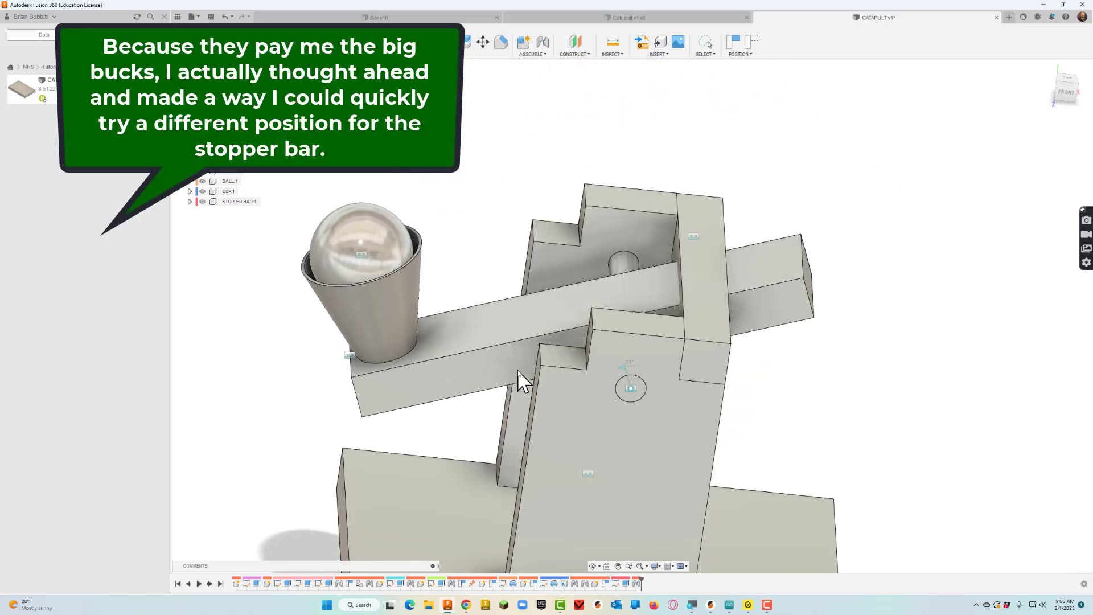
{"action": "left_click", "coordinate": [712, 230]}
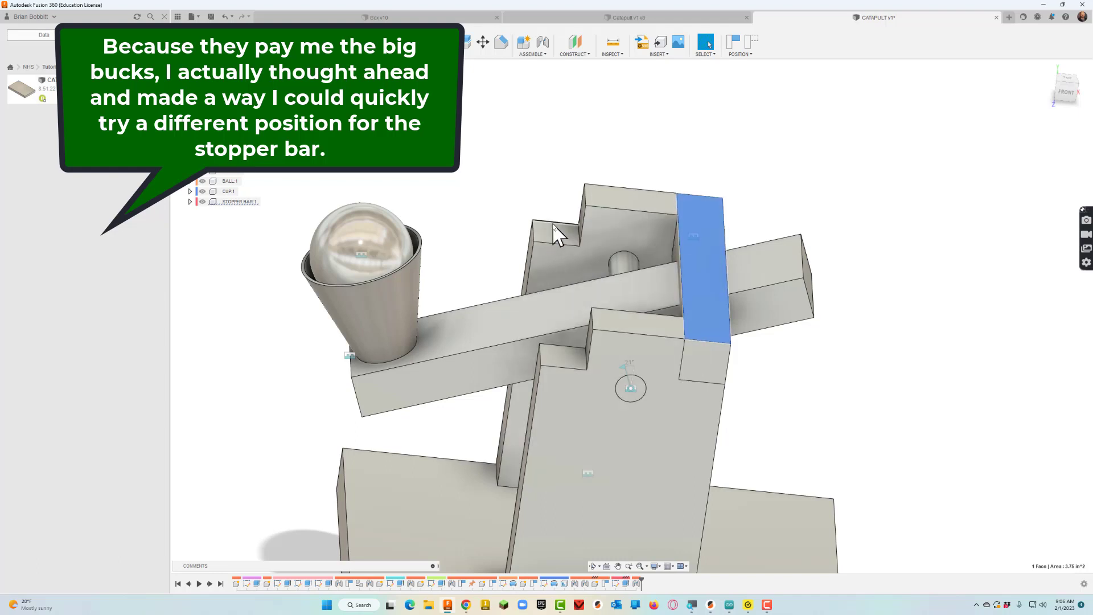
{"action": "left_click", "coordinate": [448, 163]}
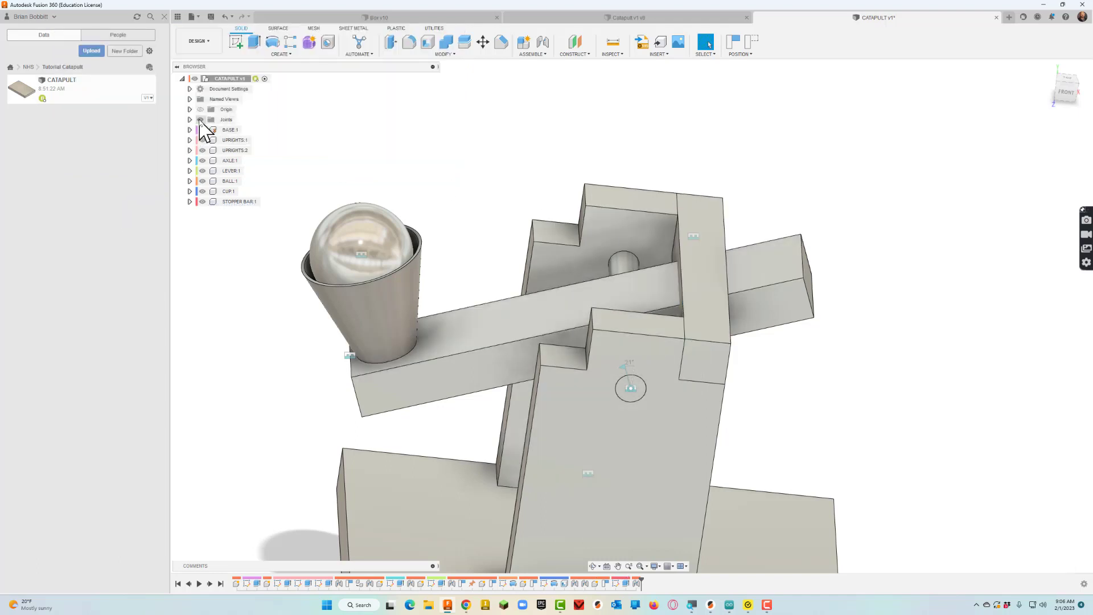
Delete the Rigid7 joint that fixes the stopper bar to the uprights
{"action": "left_click", "coordinate": [190, 119]}
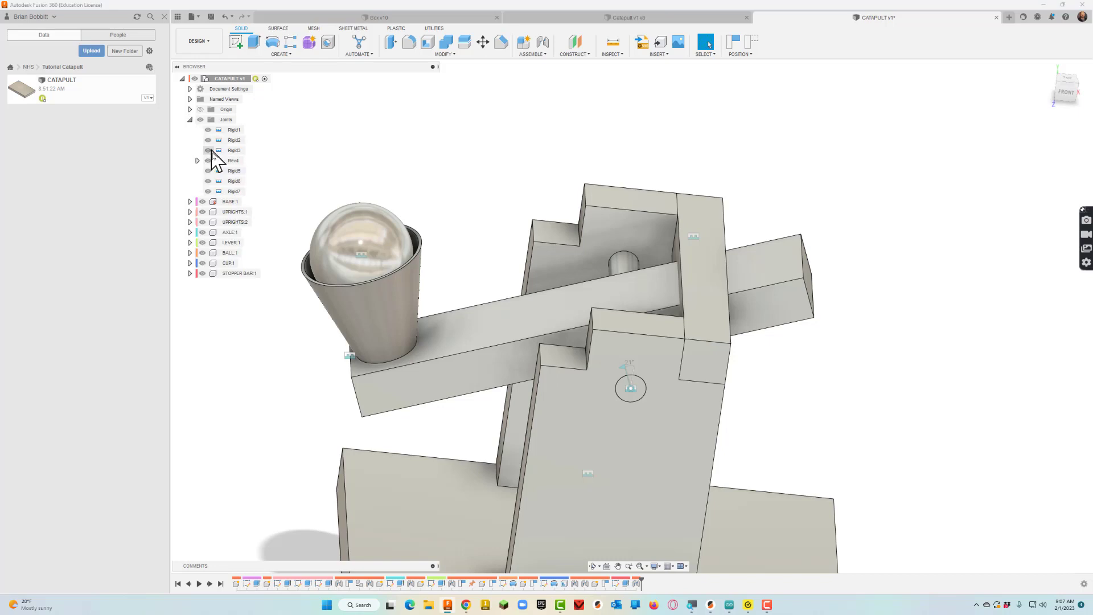
{"action": "left_click", "coordinate": [234, 192]}
{"action": "right_click", "coordinate": [235, 194]}
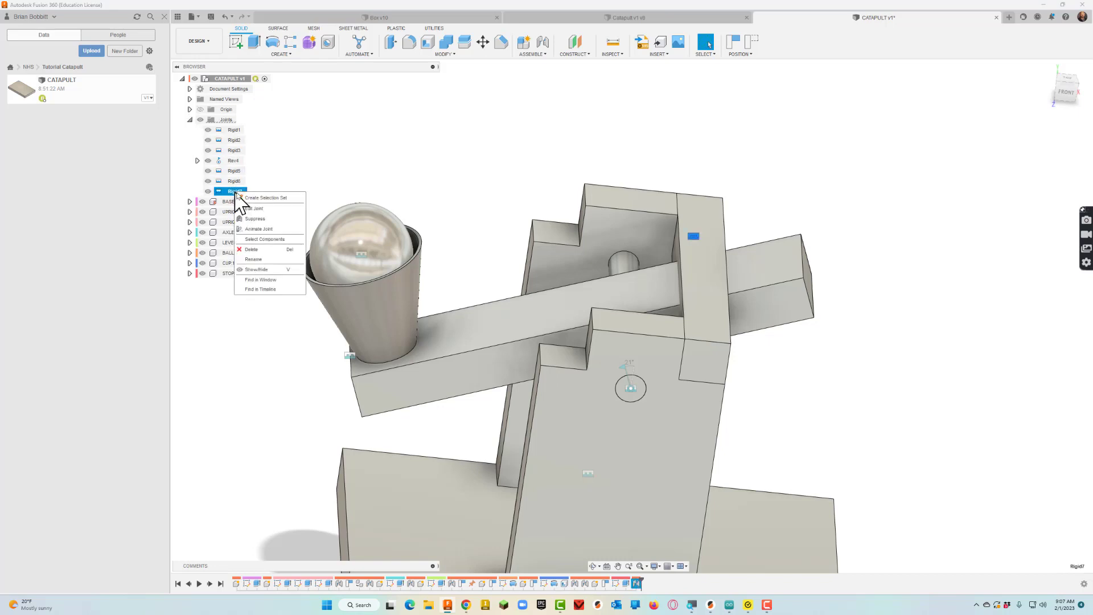
{"action": "left_click", "coordinate": [257, 259]}
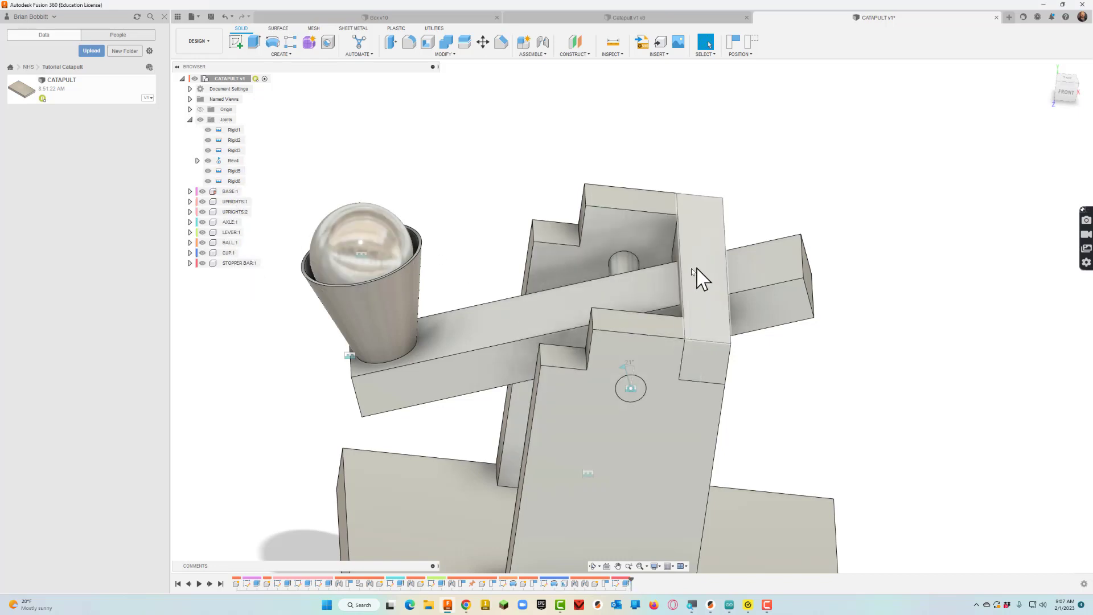
Move the stopper bar into the notches on the cup side of the uprights and swing the lever to test its motion
{"action": "left_click_drag", "start_coordinate": [697, 269], "coordinate": [471, 398]}
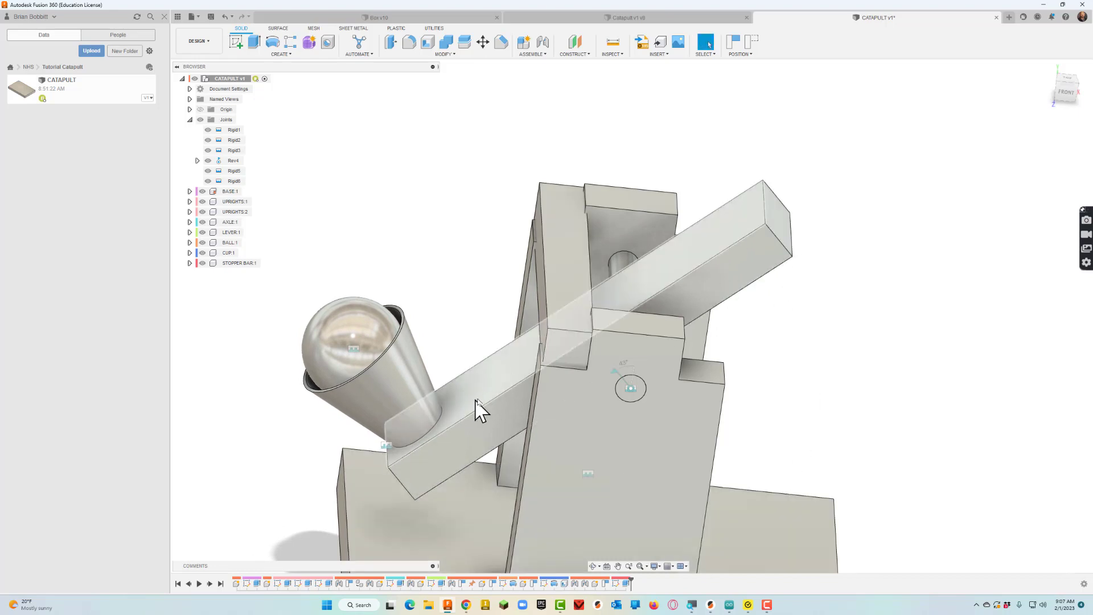
{"action": "left_click", "coordinate": [592, 566]}
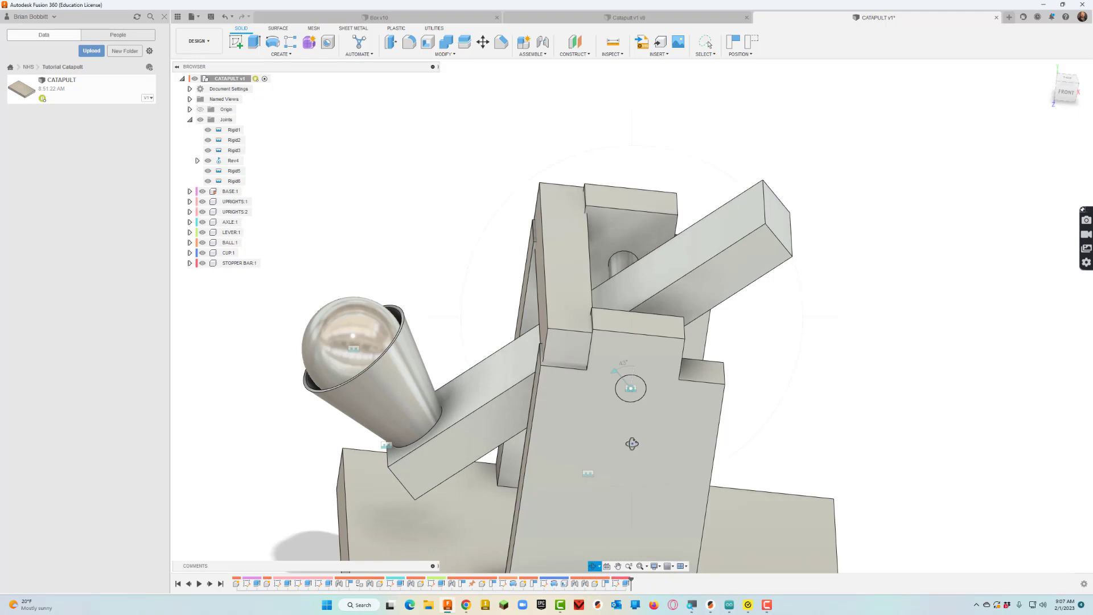
{"action": "left_click_drag", "start_coordinate": [632, 444], "coordinate": [648, 442]}
{"action": "key", "text": "Escape"}
{"action": "left_click_drag", "start_coordinate": [506, 414], "coordinate": [572, 321]}
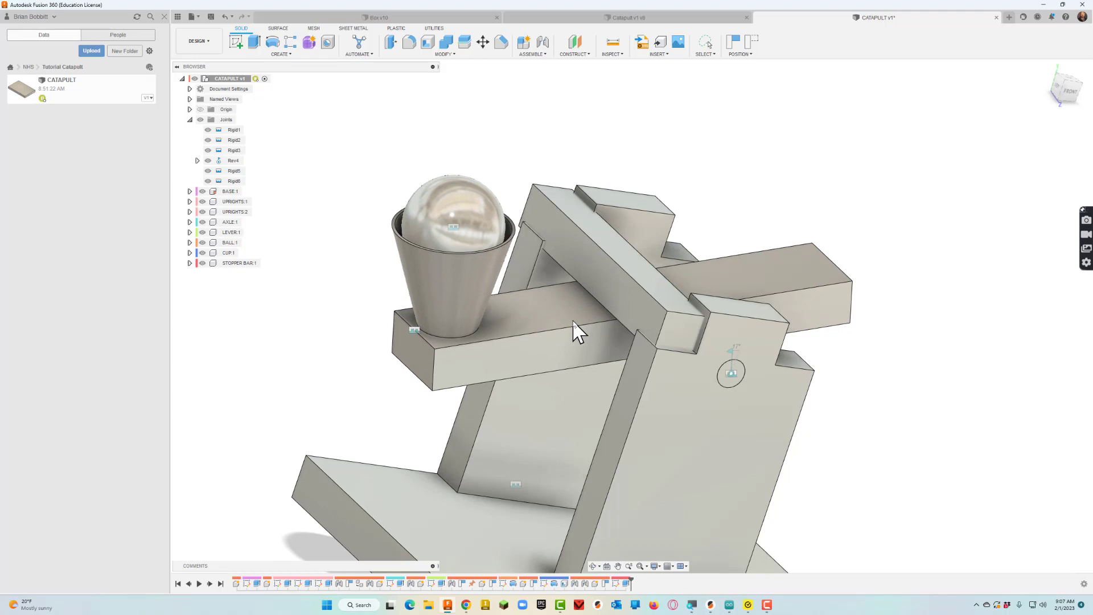
{"action": "left_click_drag", "start_coordinate": [572, 319], "coordinate": [573, 326]}
Examine the lever and the relocated stopper bar from below, straight from the front and from an angled view
{"action": "left_click", "coordinate": [593, 566]}
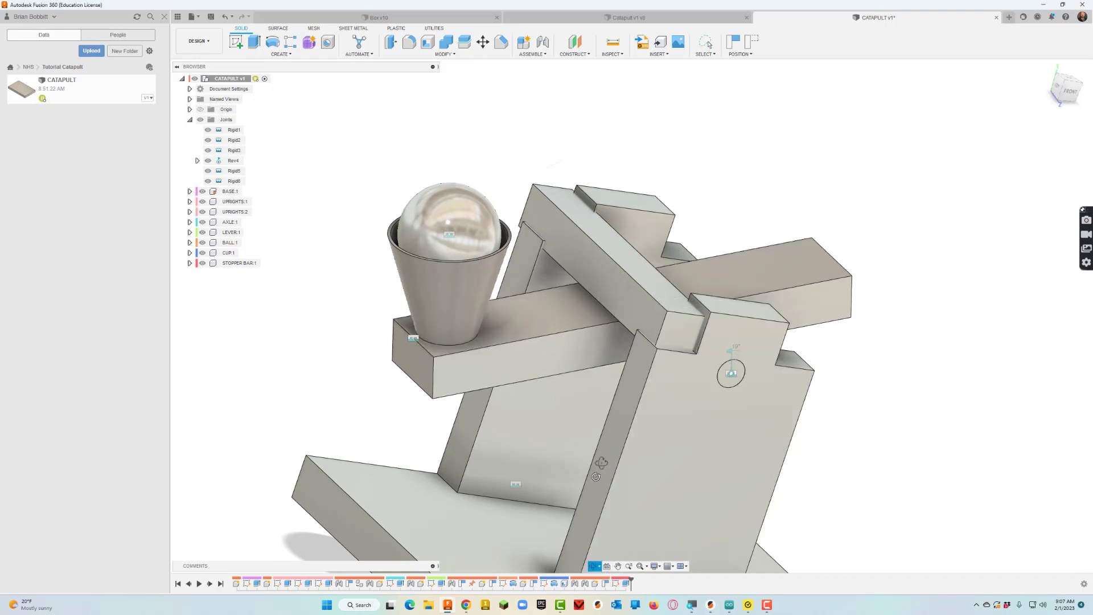
{"action": "left_click_drag", "start_coordinate": [601, 463], "coordinate": [585, 435]}
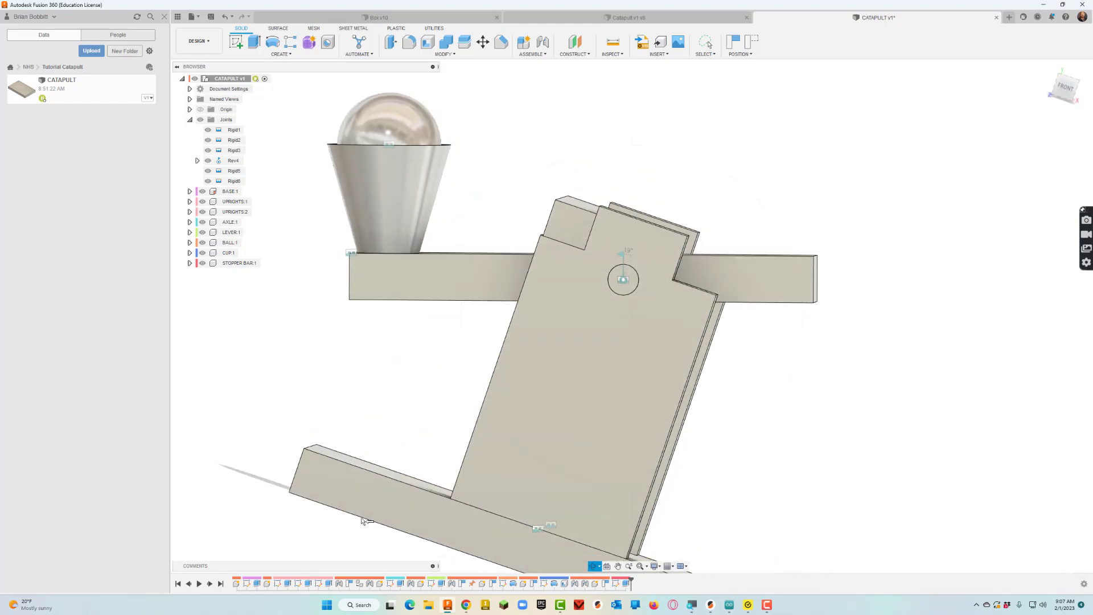
{"action": "left_click_drag", "start_coordinate": [509, 461], "coordinate": [573, 432]}
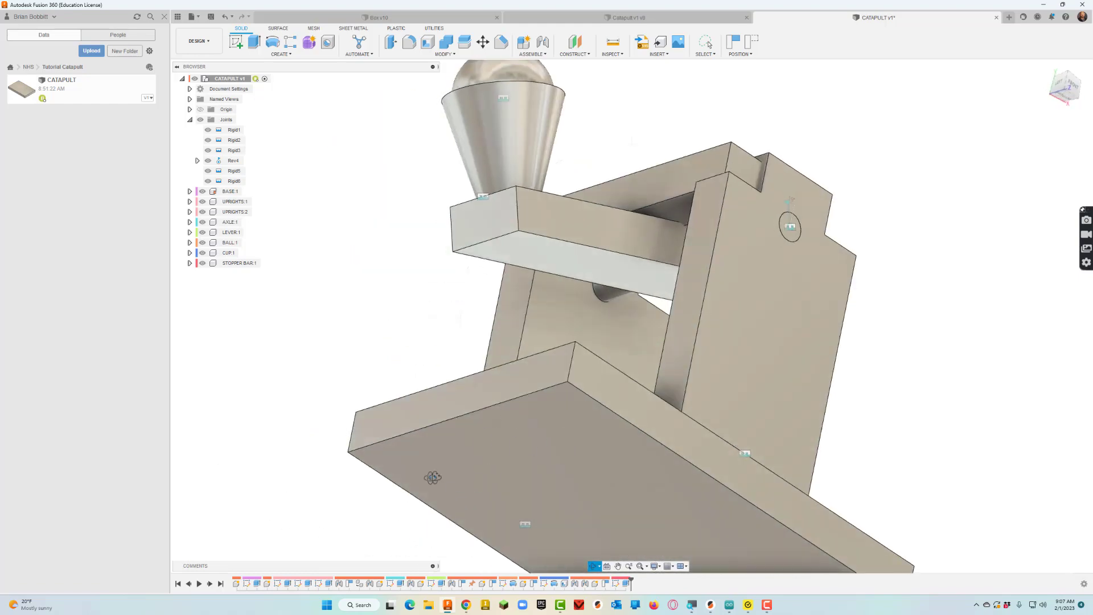
{"action": "left_click", "coordinate": [1065, 88]}
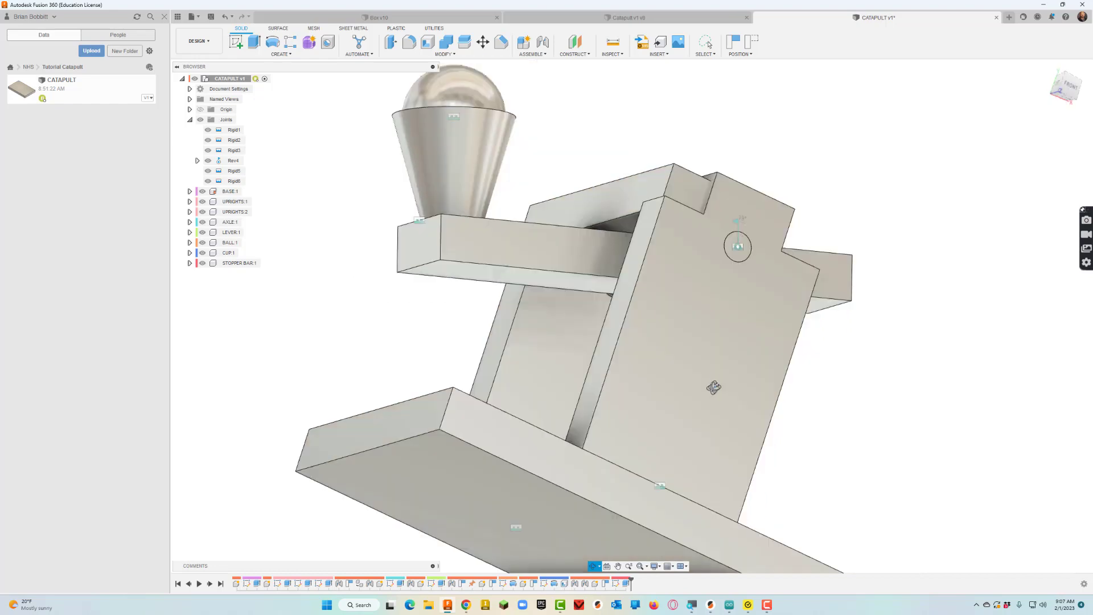
{"action": "key", "text": "Escape"}
{"action": "left_click", "coordinate": [1065, 88]}
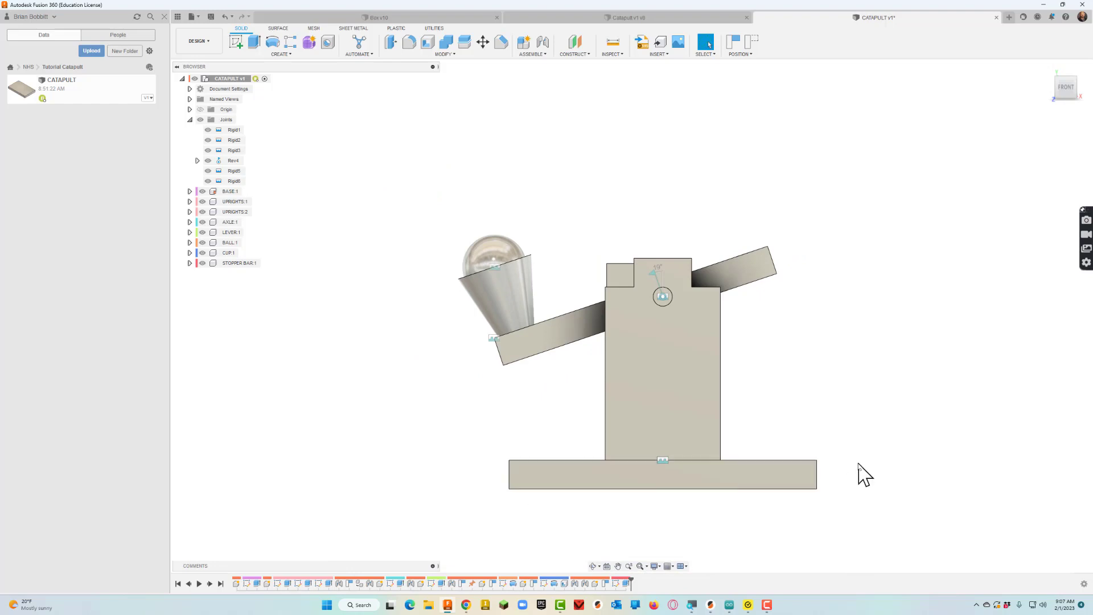
{"action": "left_click", "coordinate": [1088, 77]}
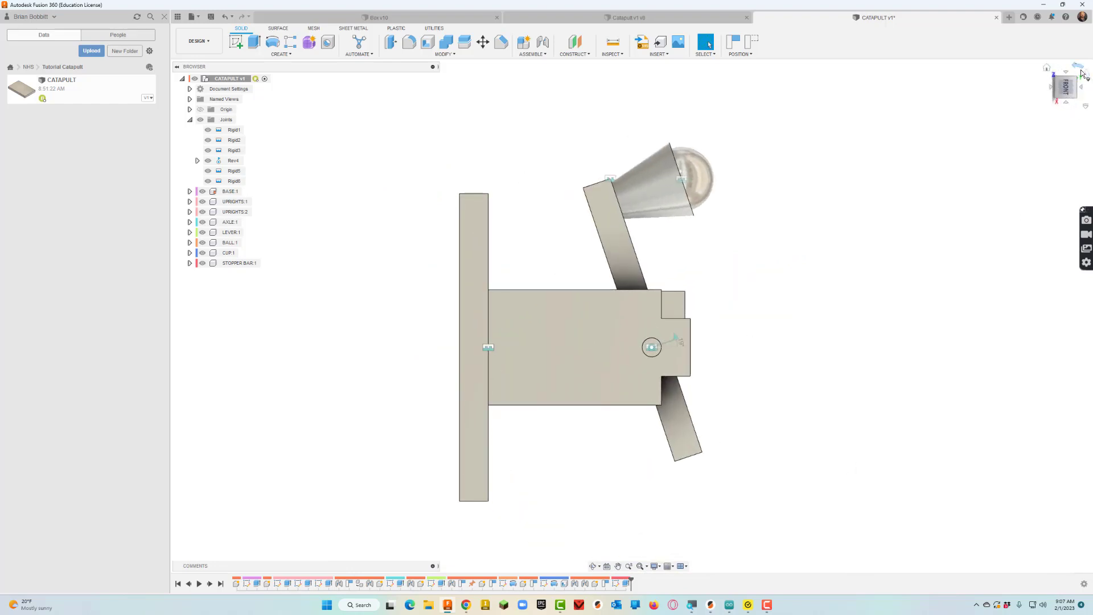
{"action": "left_click", "coordinate": [1082, 71]}
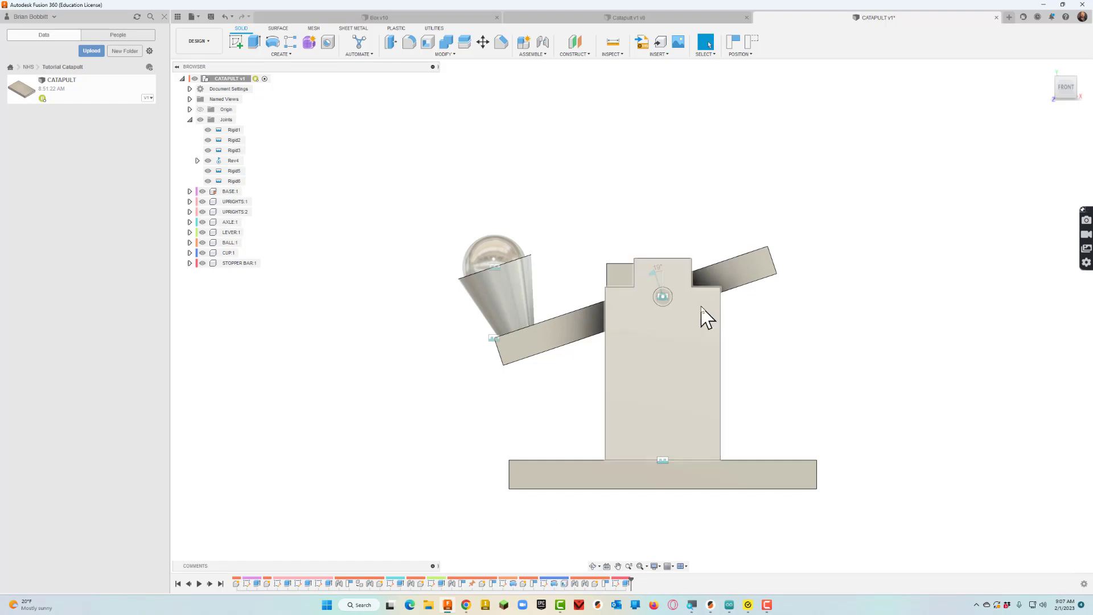
{"action": "left_click", "coordinate": [593, 566]}
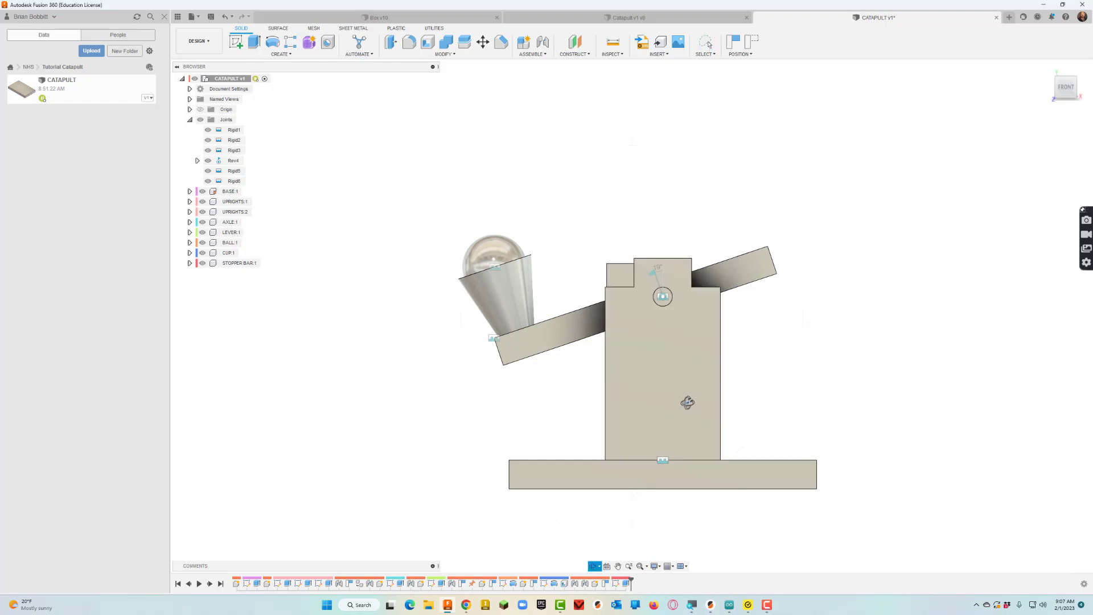
{"action": "left_click_drag", "start_coordinate": [688, 403], "coordinate": [683, 424]}
{"action": "key", "text": "Escape"}
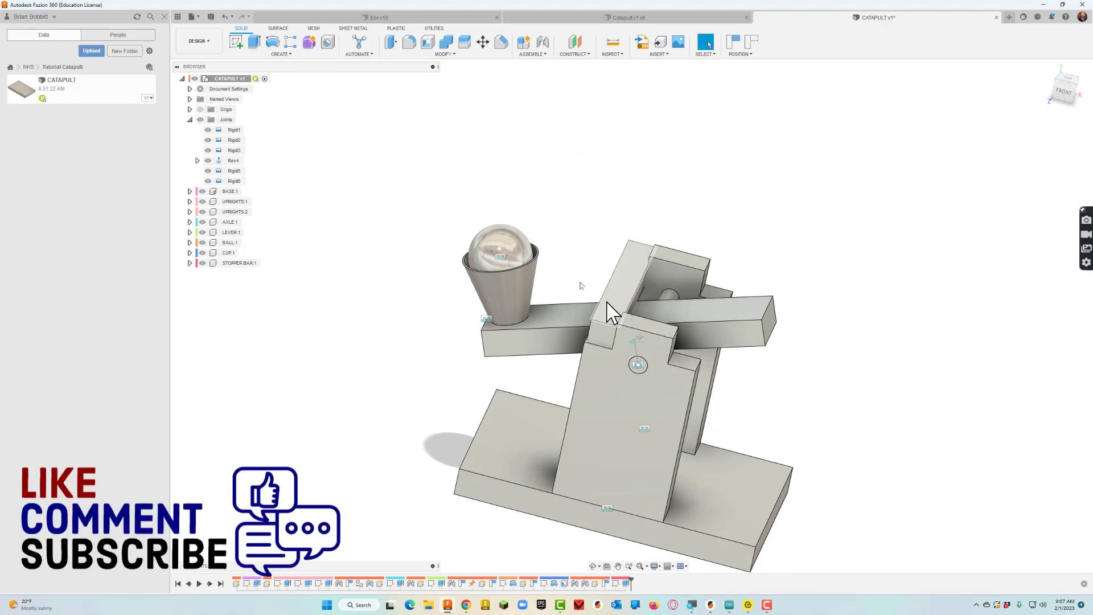
Undo the stopper bar's move to the cup-side notches and swing the lever's cup end up
{"action": "left_click", "coordinate": [224, 17]}
{"action": "left_click", "coordinate": [223, 17]}
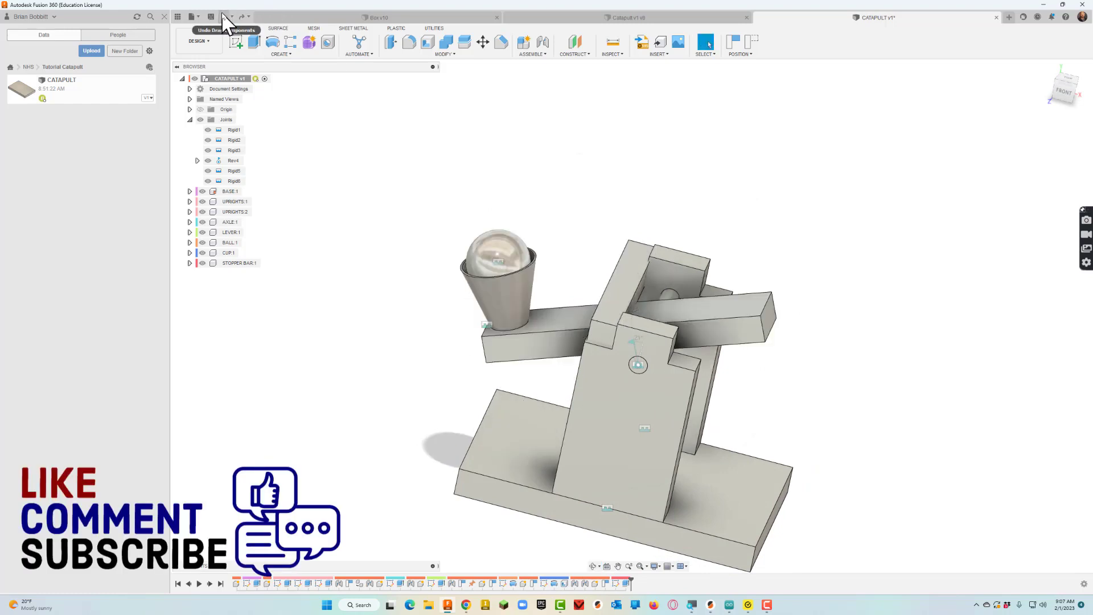
{"action": "left_click", "coordinate": [223, 17]}
{"action": "left_click_drag", "start_coordinate": [752, 310], "coordinate": [725, 391]}
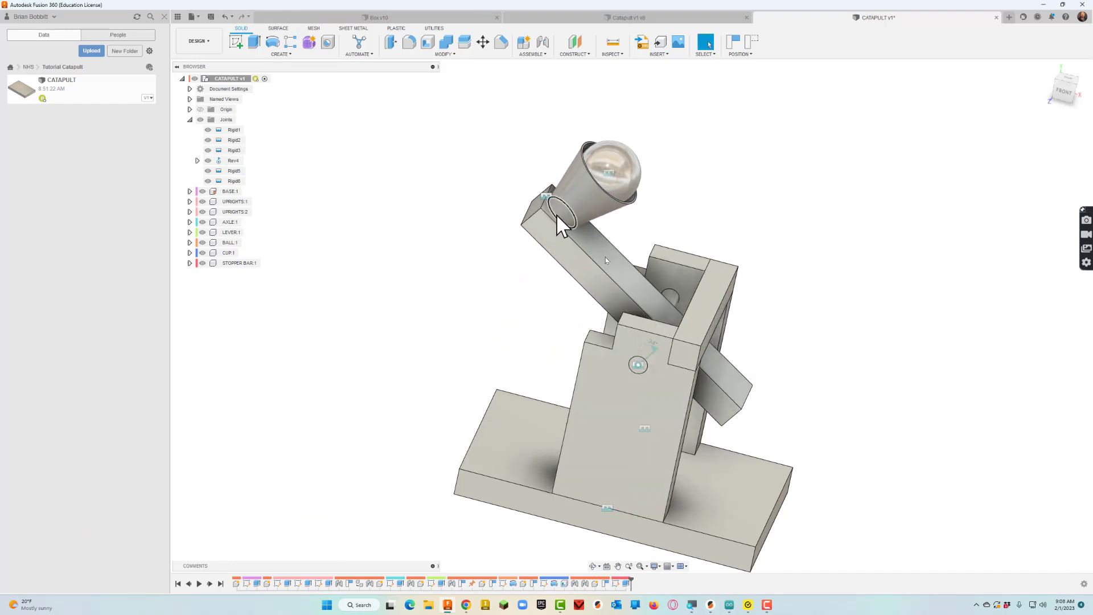
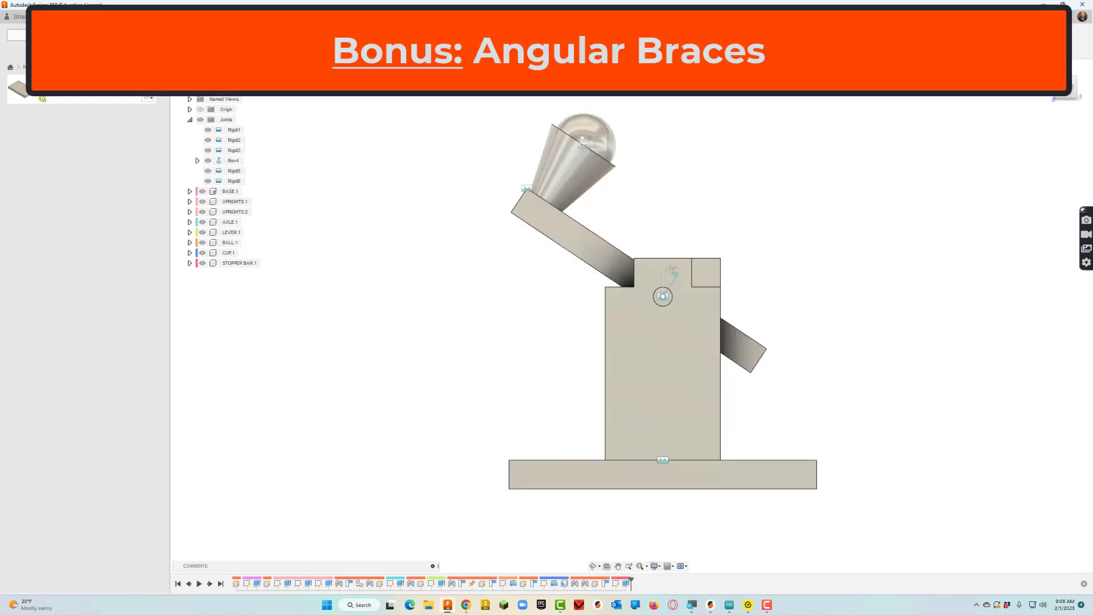
Create a new internal component named ANGLE BRACE under the top-level assembly
{"action": "left_click", "coordinate": [524, 43]}
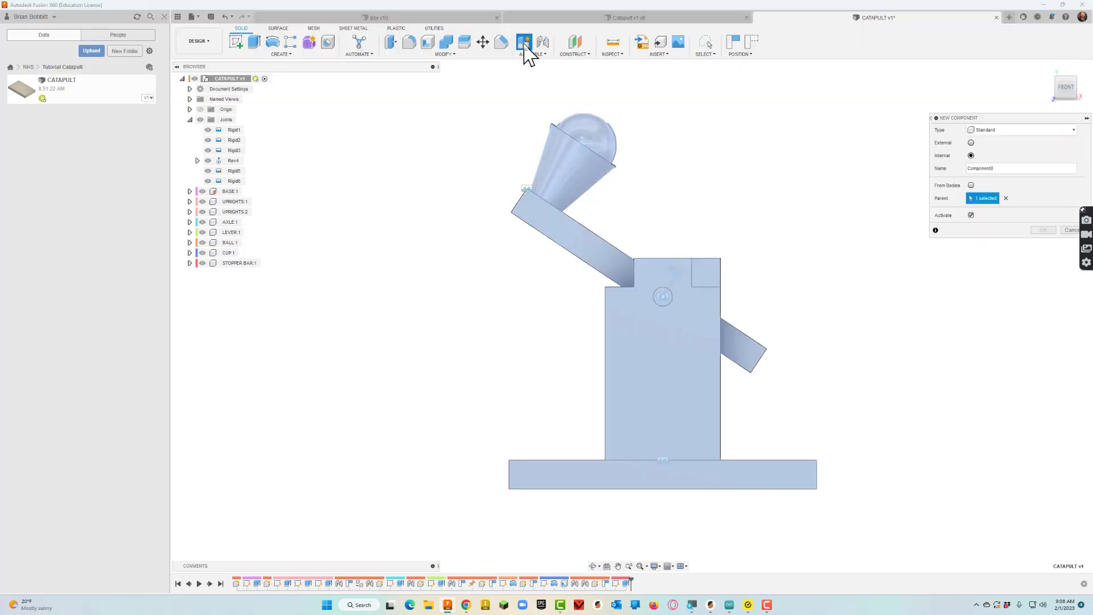
{"action": "double_click", "coordinate": [1005, 169]}
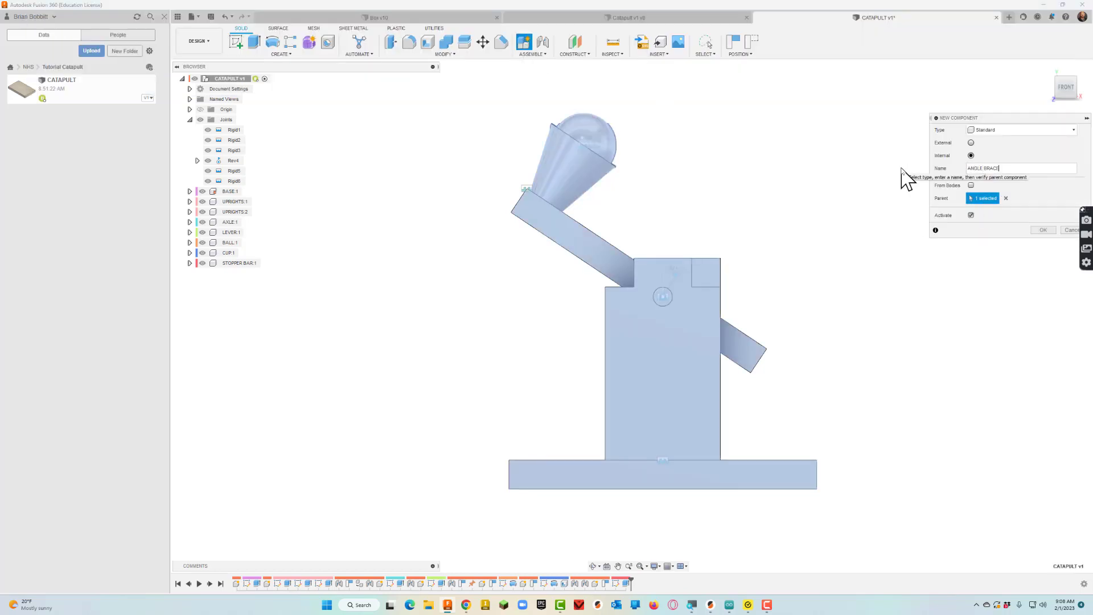
{"action": "key", "text": "Return"}
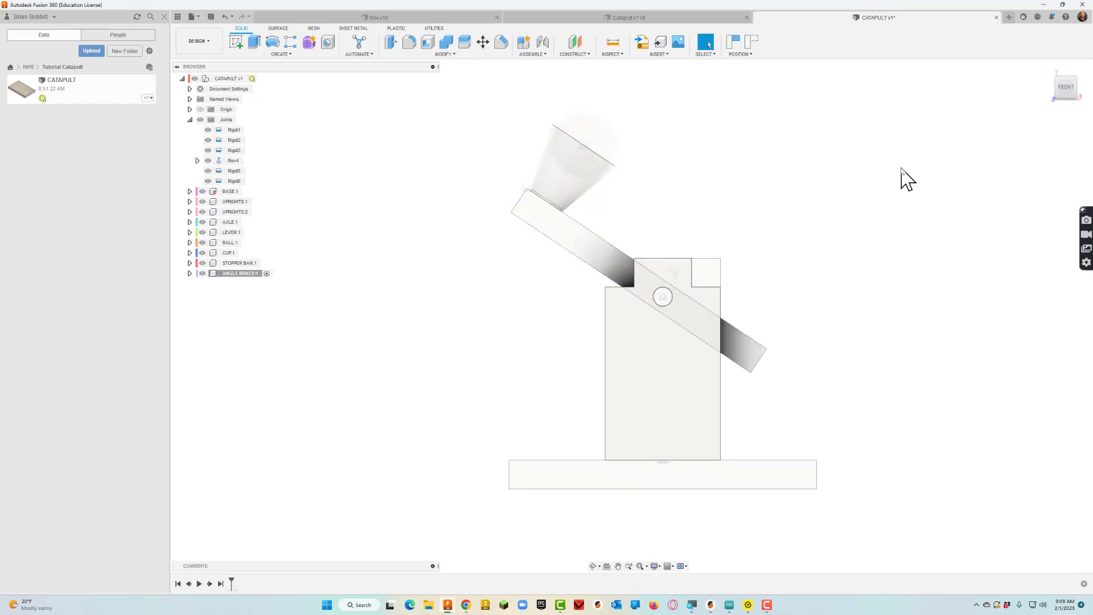
Start a sketch on the front face of the near upright
{"action": "left_click", "coordinate": [235, 42]}
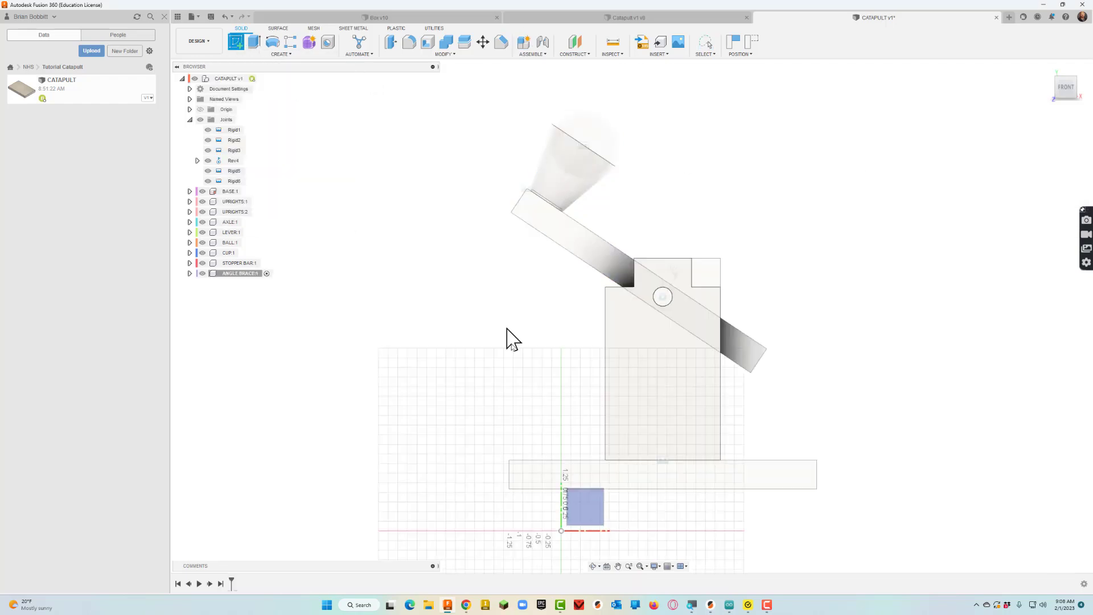
{"action": "left_click", "coordinate": [717, 440]}
{"action": "left_click", "coordinate": [621, 319]}
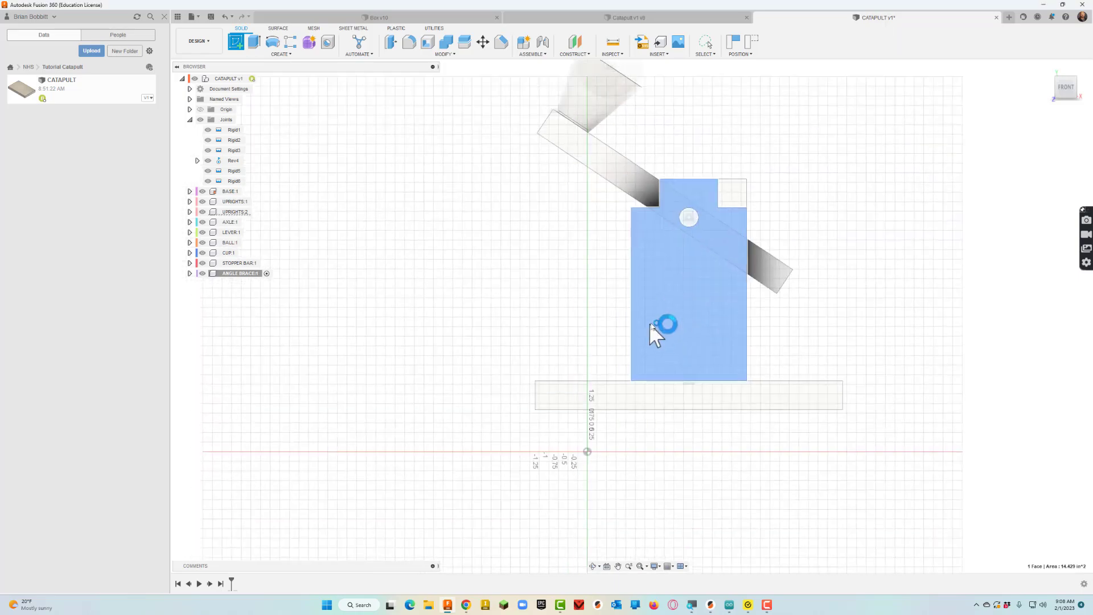
{"action": "middle_click_drag", "start_coordinate": [832, 214], "coordinate": [556, 296]}
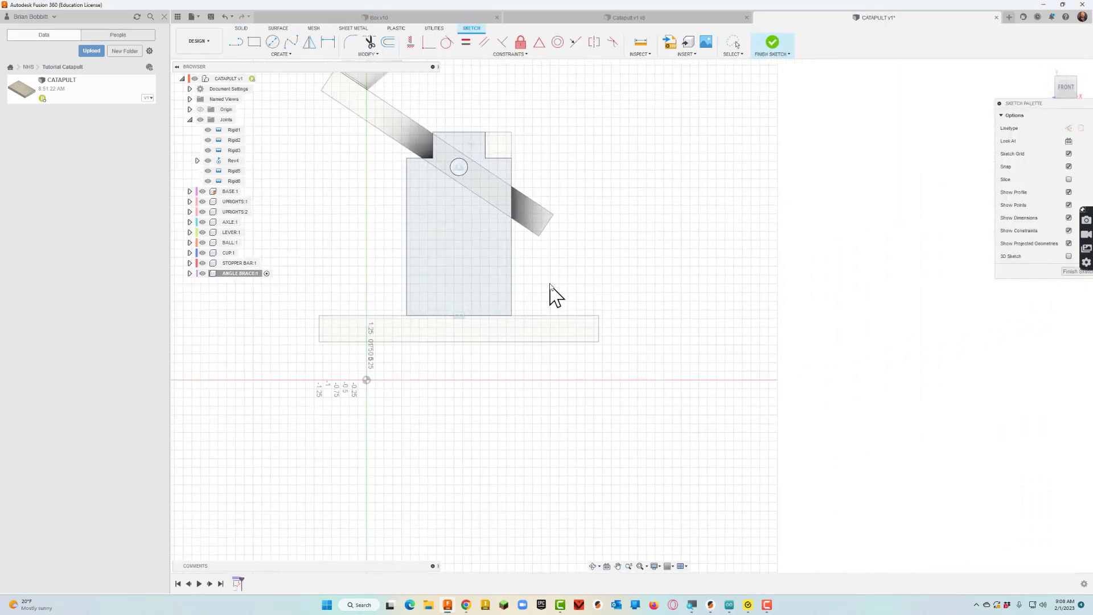
{"action": "left_click", "coordinate": [237, 43]}
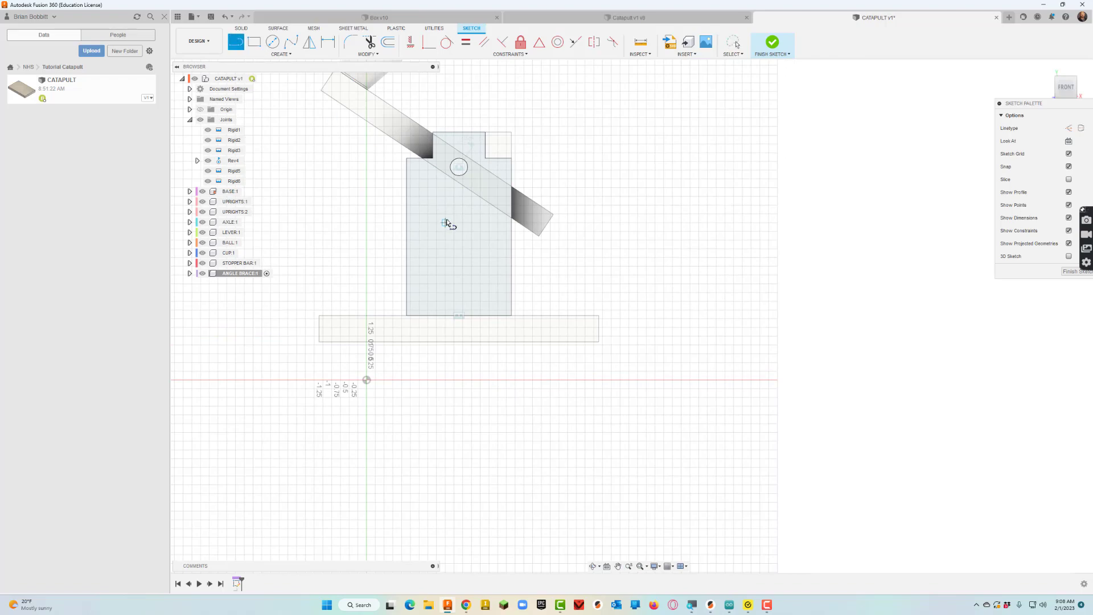
{"action": "left_click", "coordinate": [511, 237]}
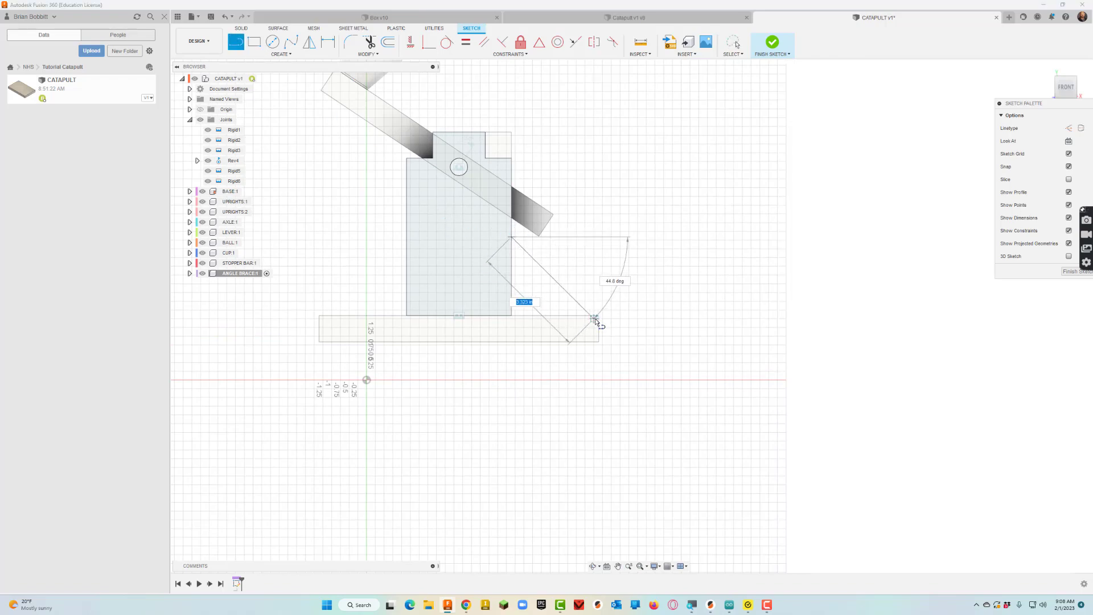
{"action": "scroll", "coordinate": [595, 321], "scroll_direction": "up", "scroll_amount": 5}
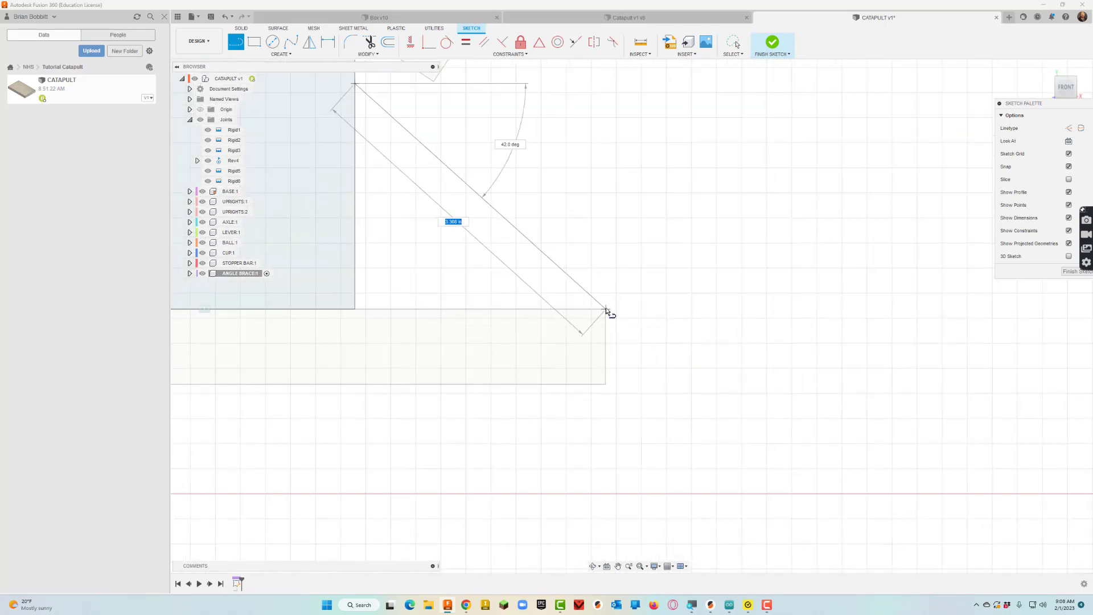
{"action": "scroll", "coordinate": [607, 311], "scroll_direction": "down", "scroll_amount": 3}
{"action": "key", "text": "Escape"}
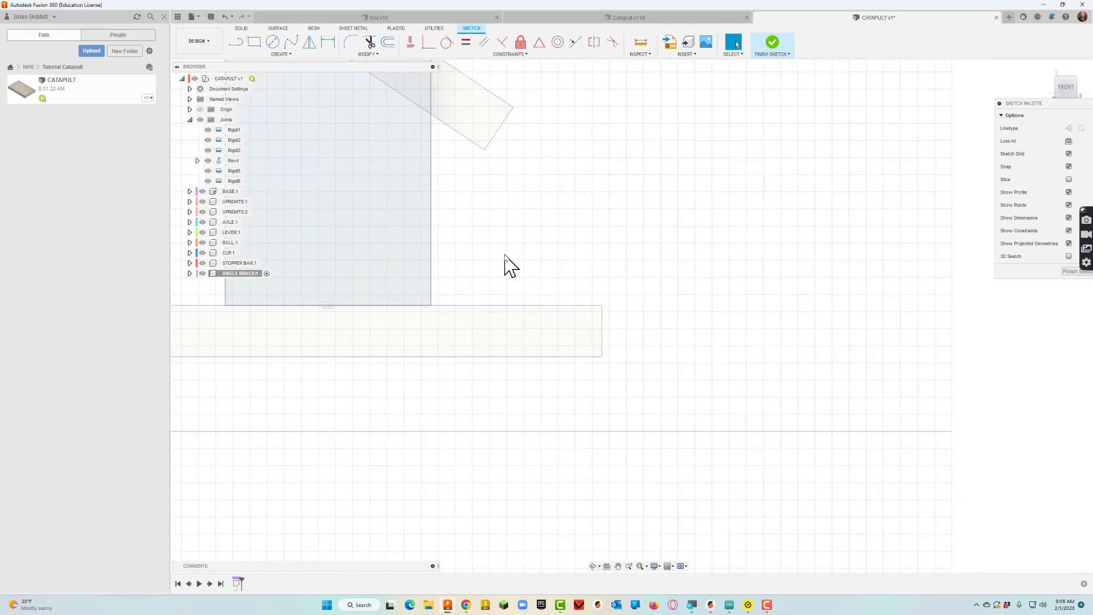
Project the base's top edge and the near upright's adjacent vertical edge into the angle brace sketch
{"action": "left_click", "coordinate": [286, 55]}
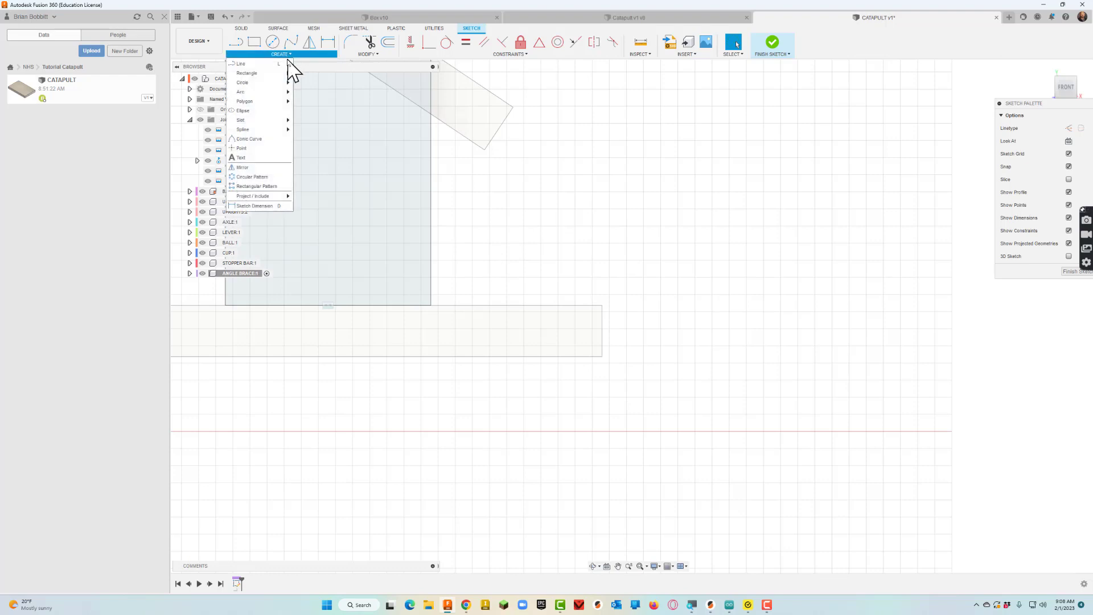
{"action": "mouse_move", "coordinate": [283, 200]}
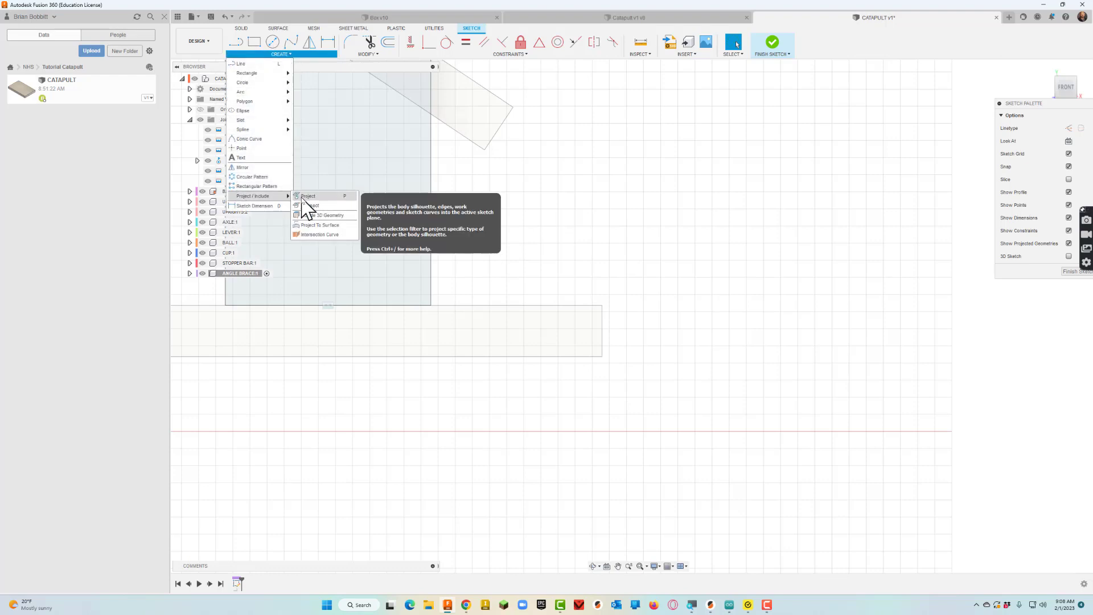
{"action": "left_click", "coordinate": [347, 197]}
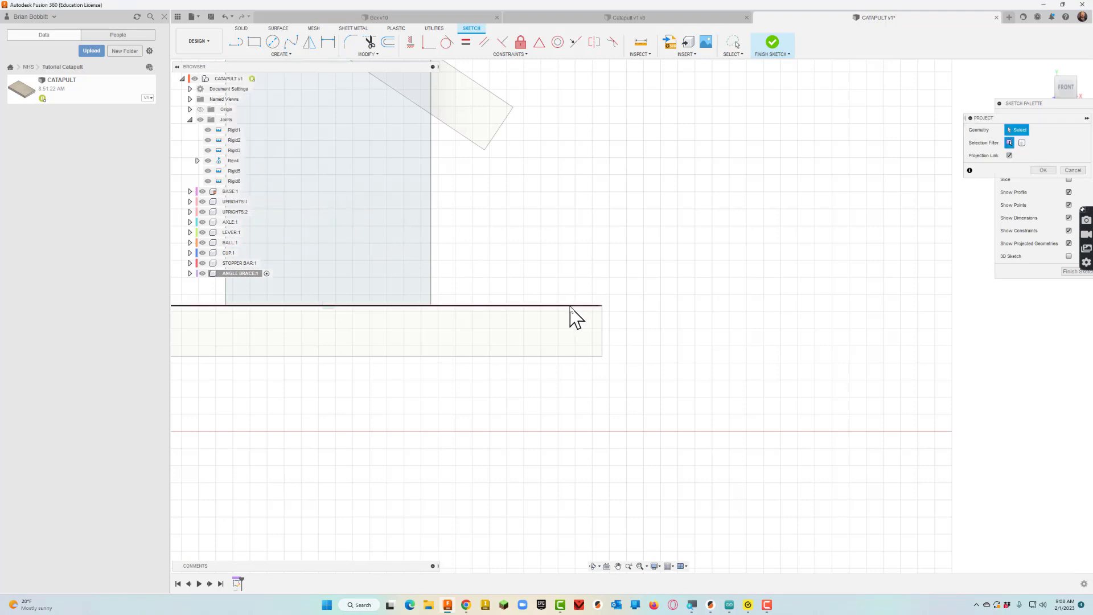
{"action": "left_click", "coordinate": [571, 307]}
{"action": "left_click", "coordinate": [431, 261]}
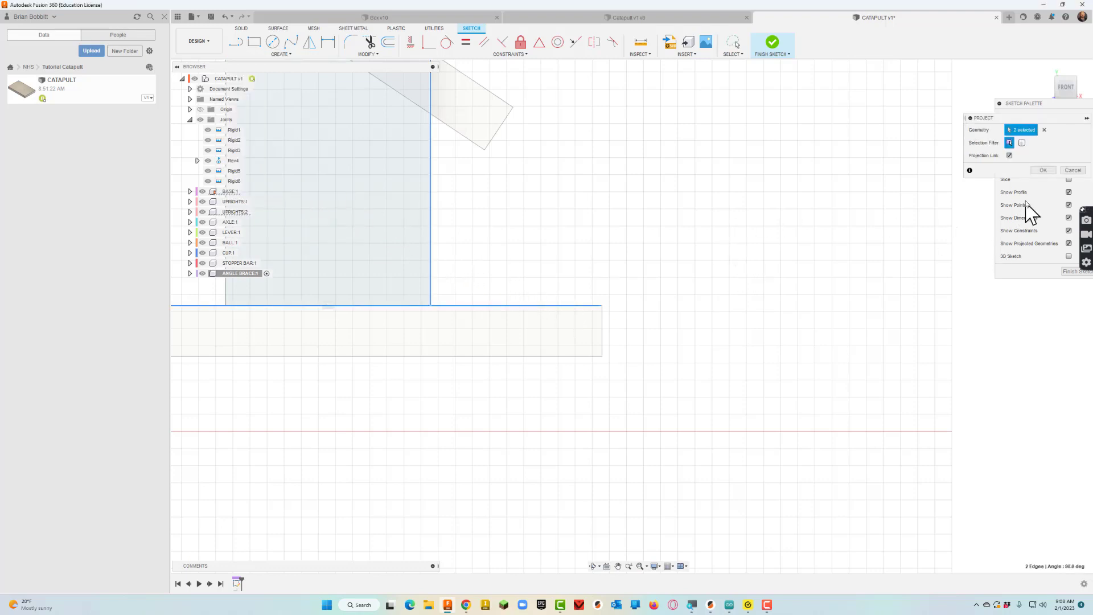
{"action": "left_click_drag", "start_coordinate": [987, 117], "coordinate": [798, 123]}
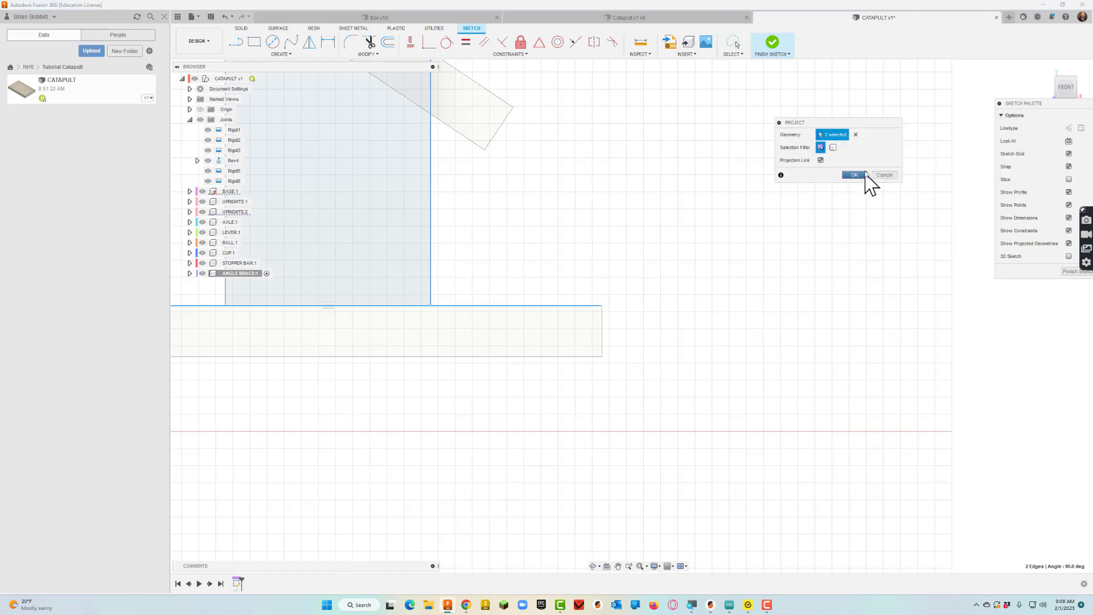
{"action": "left_click", "coordinate": [855, 176]}
Draw a diagonal line from the end corner of the base's top edge up to the upright's projected edge, closing a triangle
{"action": "left_click", "coordinate": [237, 40]}
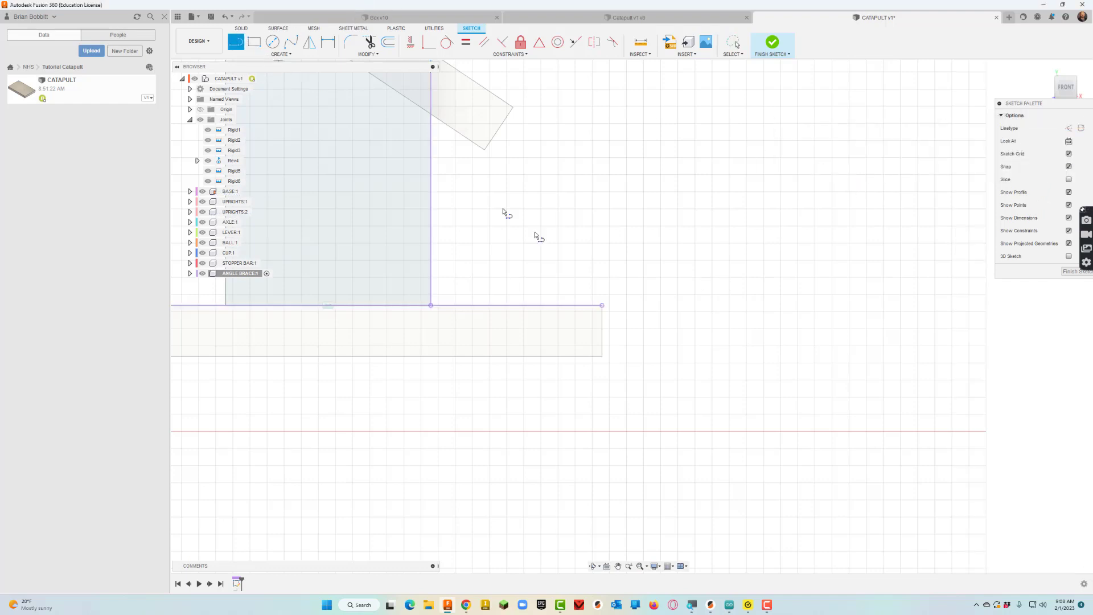
{"action": "left_click", "coordinate": [602, 306]}
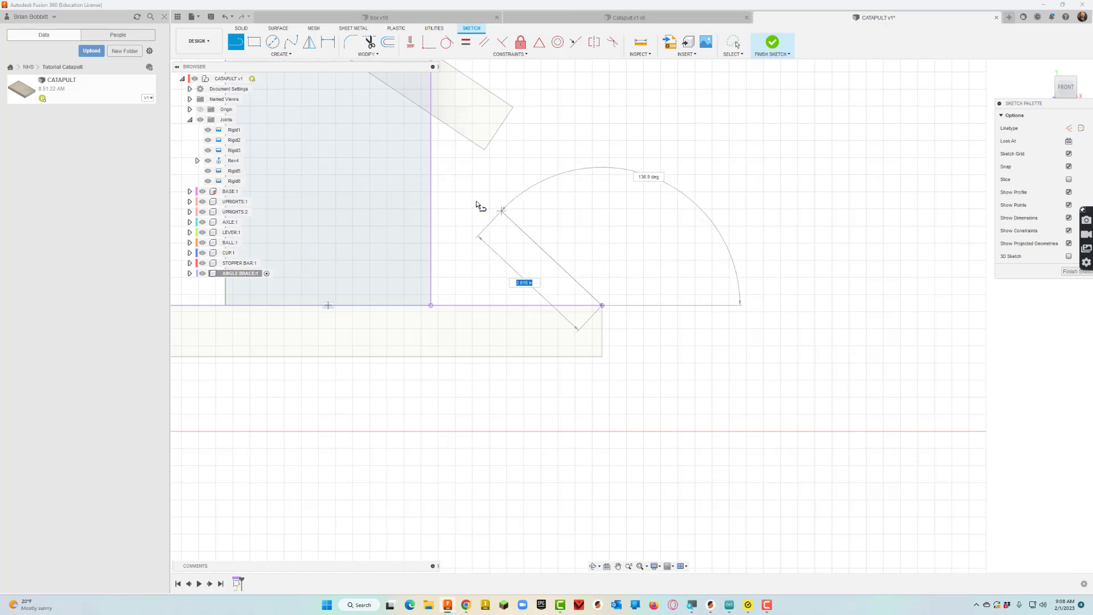
{"action": "left_click", "coordinate": [432, 156]}
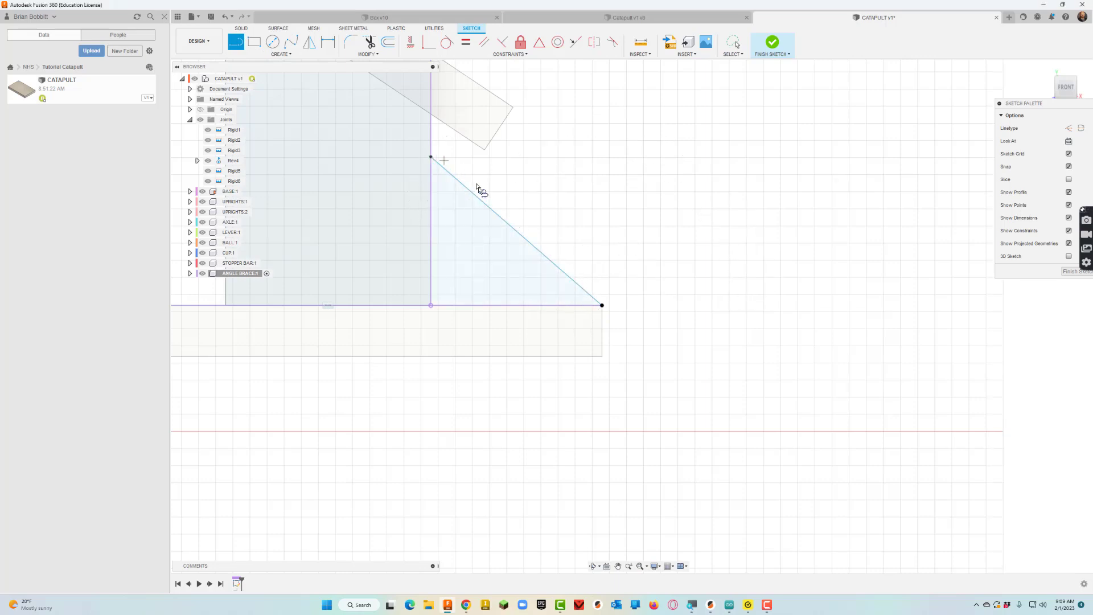
Measure the distance along the base from the upright's lower corner to the diagonal line's lower end
{"action": "left_click", "coordinate": [328, 42]}
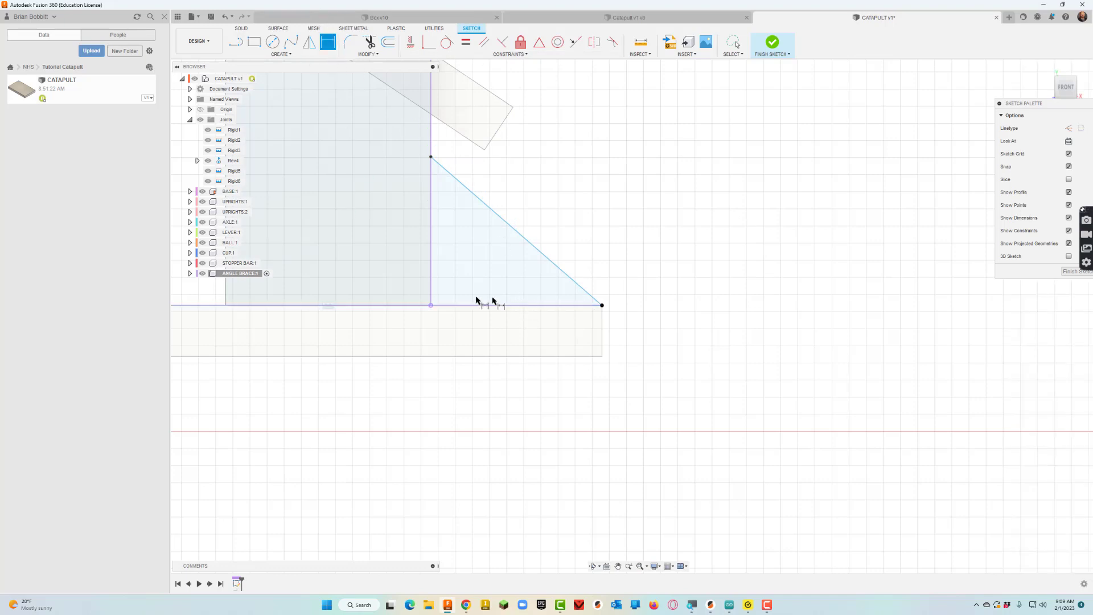
{"action": "left_click", "coordinate": [431, 306]}
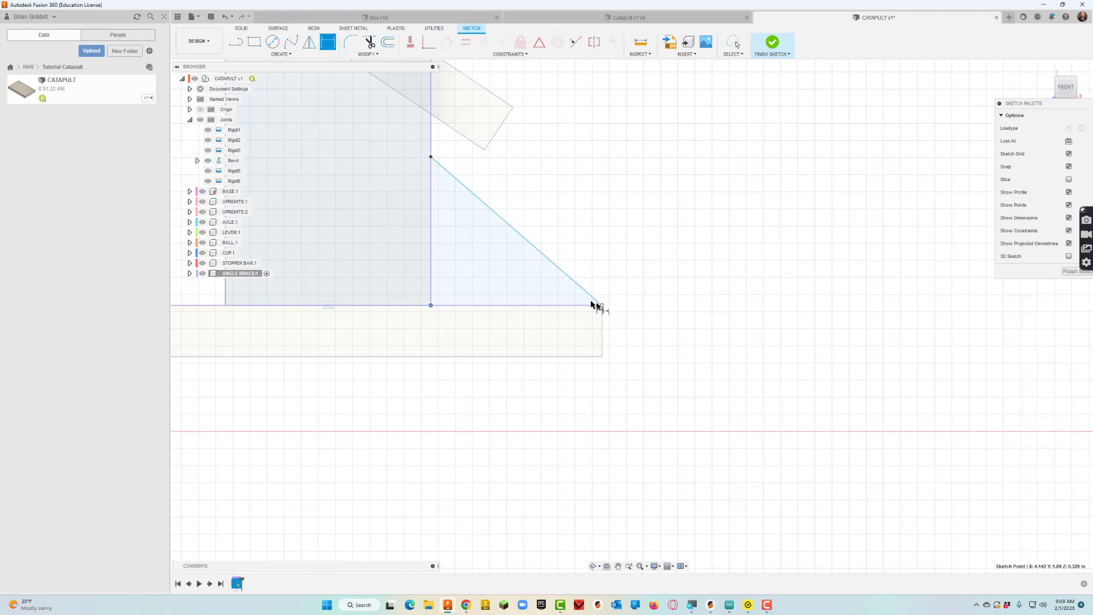
{"action": "left_click", "coordinate": [594, 305]}
{"action": "key", "text": "Escape"}
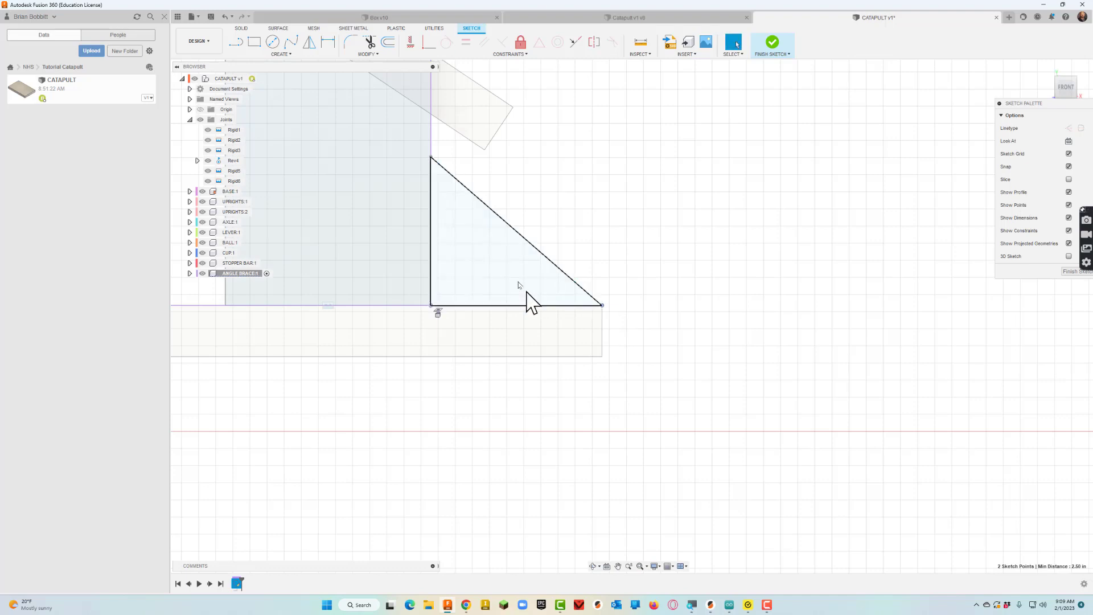
Dimension the triangle's vertical leg along the upright to 2.5 in
{"action": "left_click", "coordinate": [330, 41]}
{"action": "left_click", "coordinate": [431, 157]}
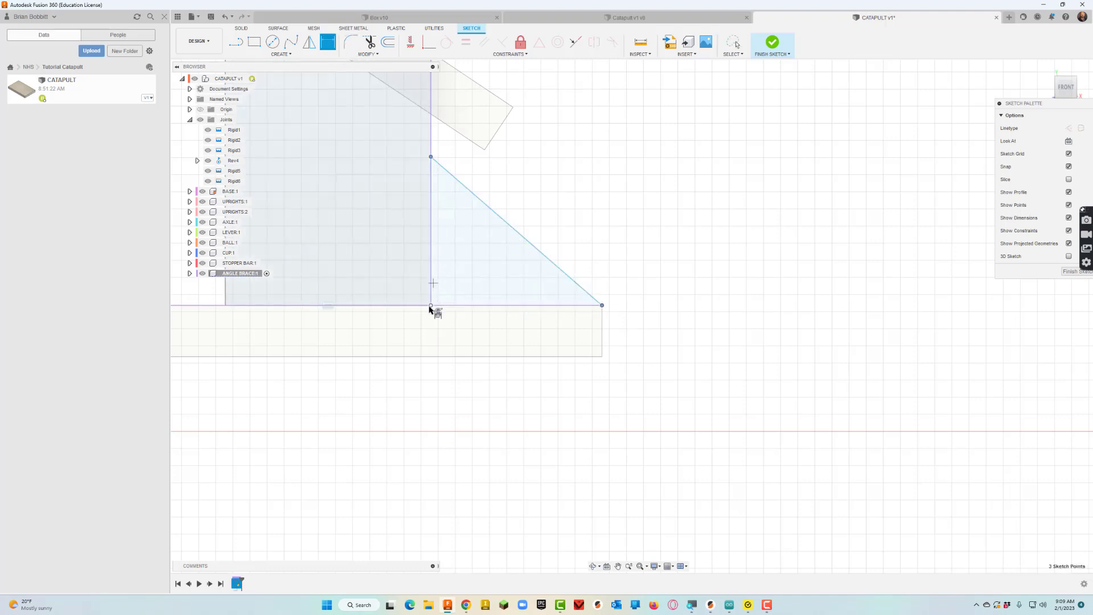
{"action": "left_click", "coordinate": [432, 305]}
{"action": "left_click", "coordinate": [416, 265]}
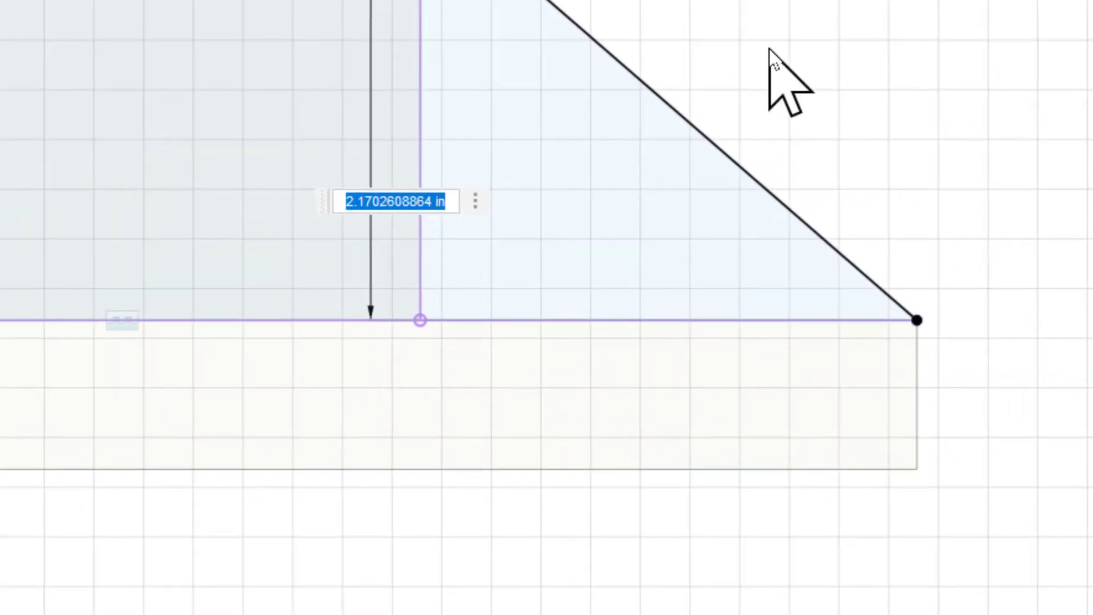
{"action": "type", "text": "2.5"}
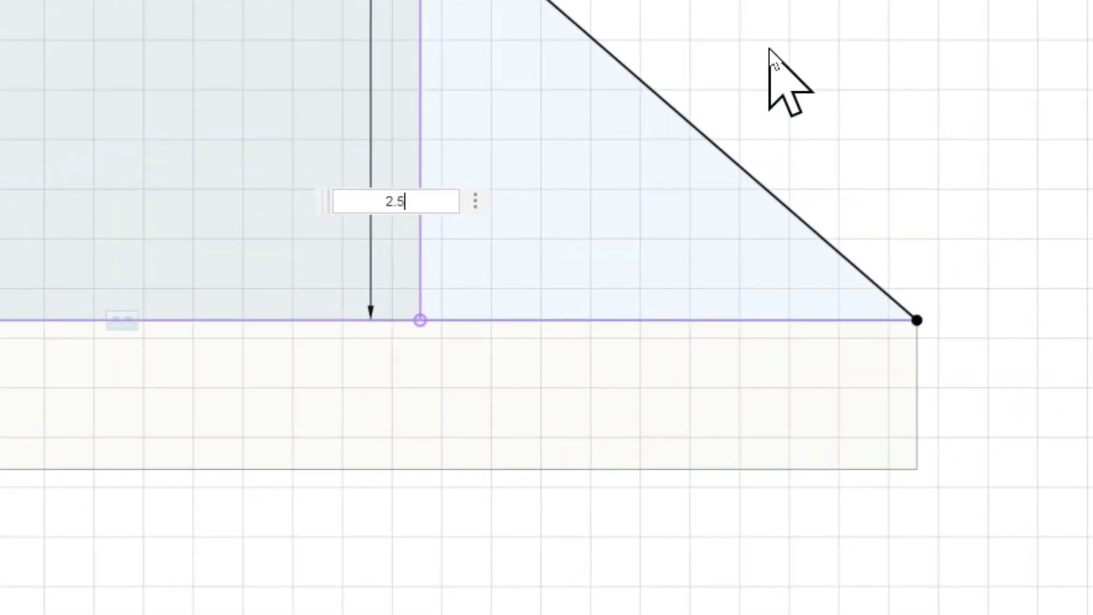
{"action": "key", "text": "Return"}
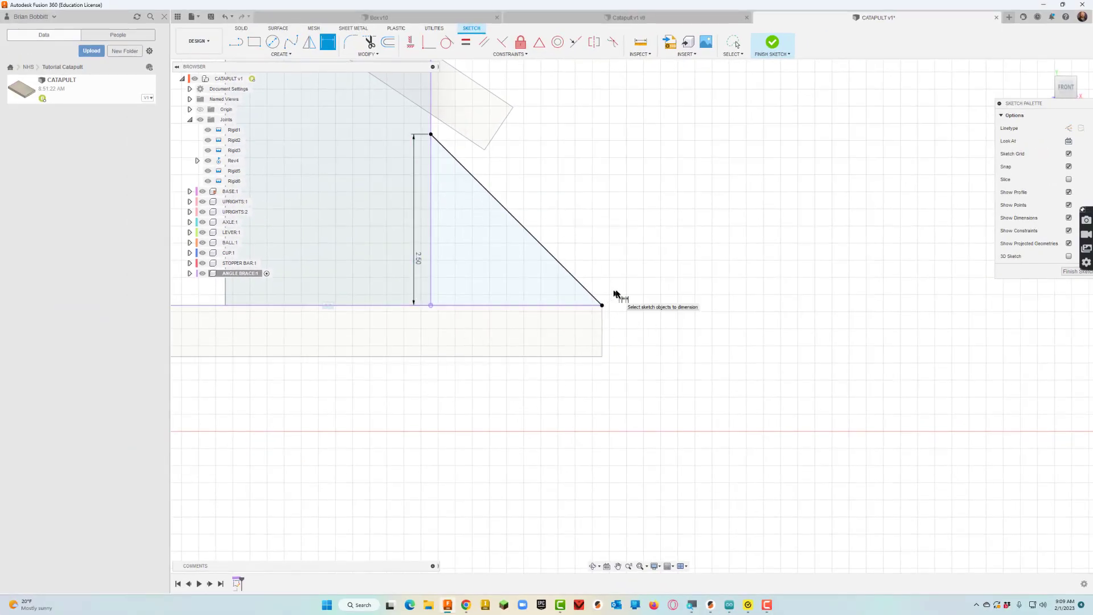
Extrude the triangular brace profile by -0.75 in toward the upright's back side as a new body
{"action": "key", "text": "e"}
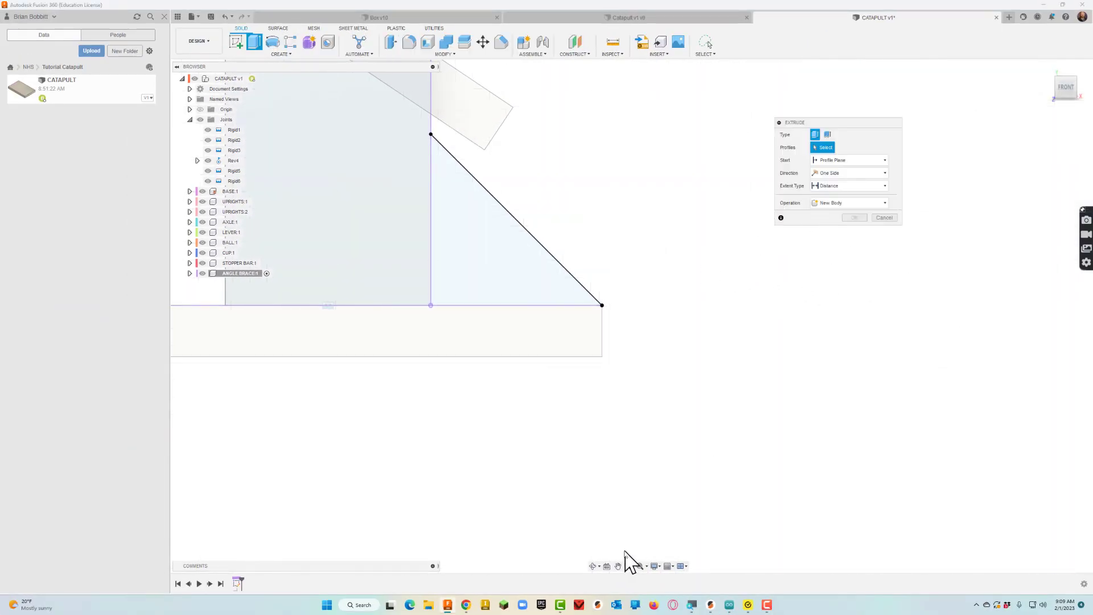
{"action": "left_click", "coordinate": [594, 566]}
{"action": "left_click_drag", "start_coordinate": [685, 408], "coordinate": [651, 420]}
{"action": "key", "text": "Escape"}
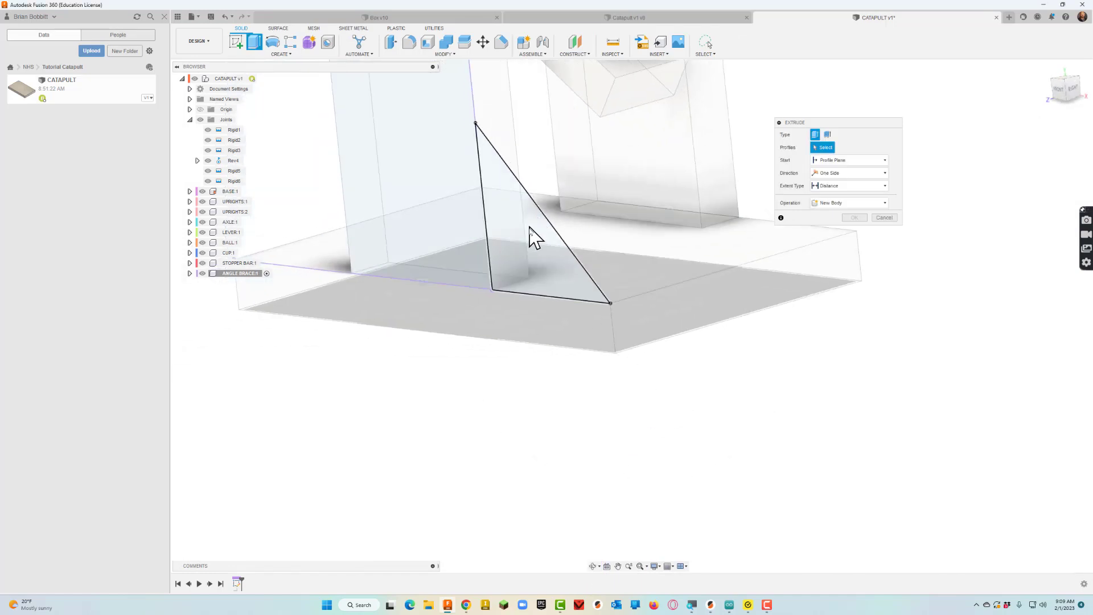
{"action": "left_click", "coordinate": [552, 245]}
{"action": "left_click_drag", "start_coordinate": [539, 214], "coordinate": [552, 207]}
{"action": "type", "text": "-.75"}
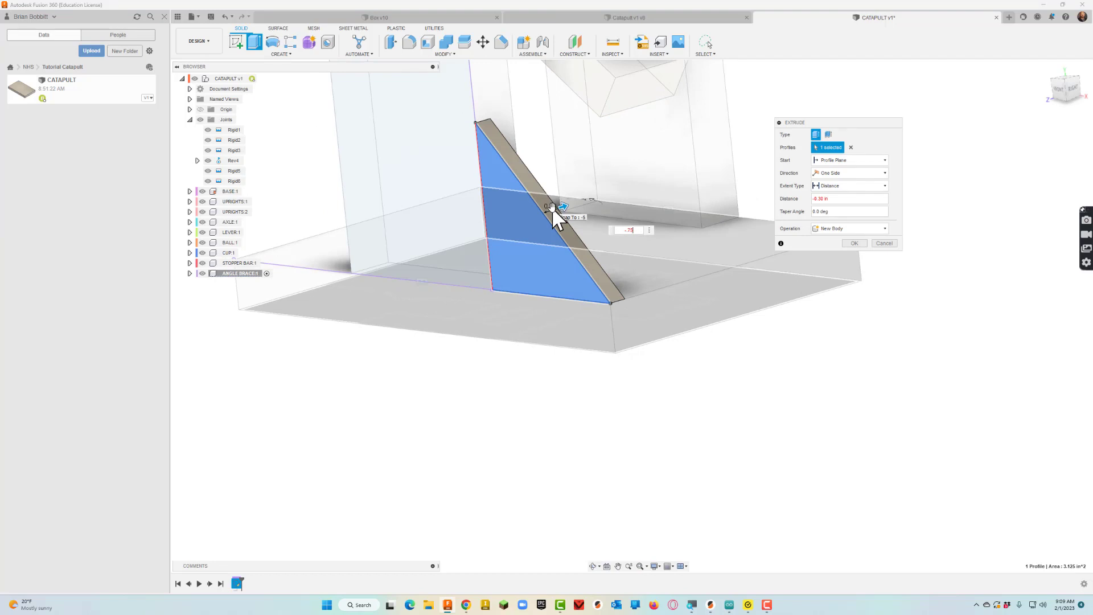
{"action": "key", "text": "Return"}
Activate the top-level CATAPULT assembly and start a joint for the angle brace, with the brace moved clear of the upright
{"action": "scroll", "coordinate": [793, 374], "scroll_direction": "down", "scroll_amount": 5}
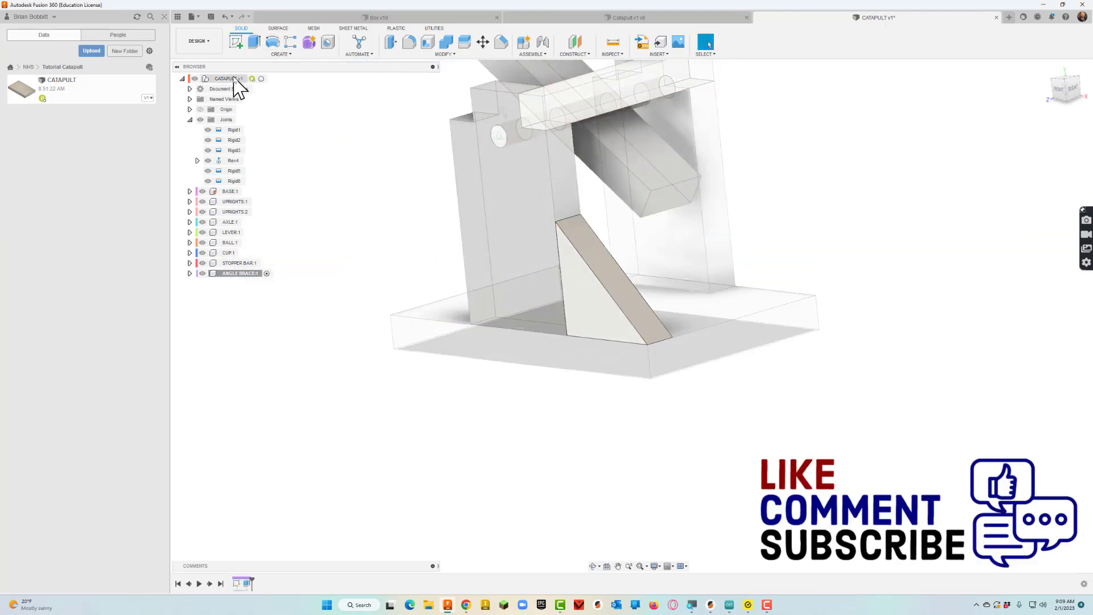
{"action": "left_click", "coordinate": [265, 79]}
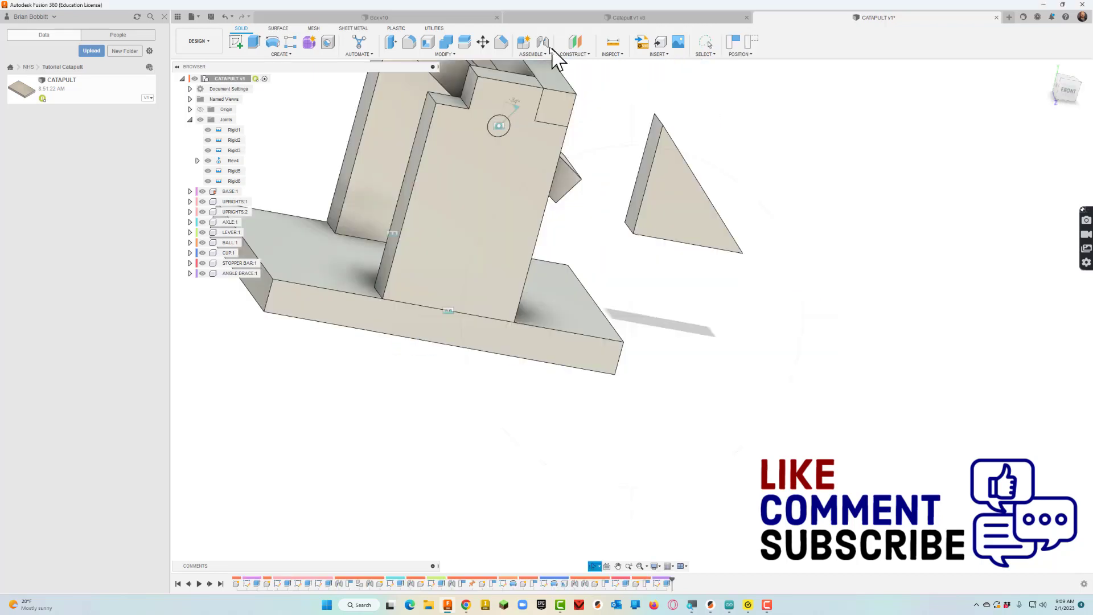
{"action": "left_click", "coordinate": [543, 43]}
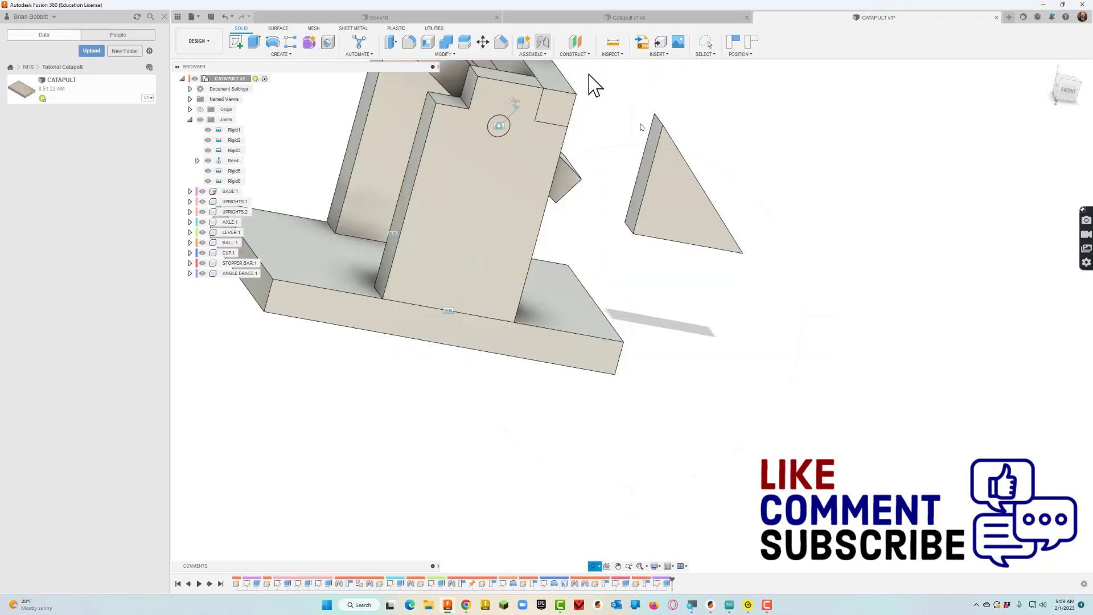